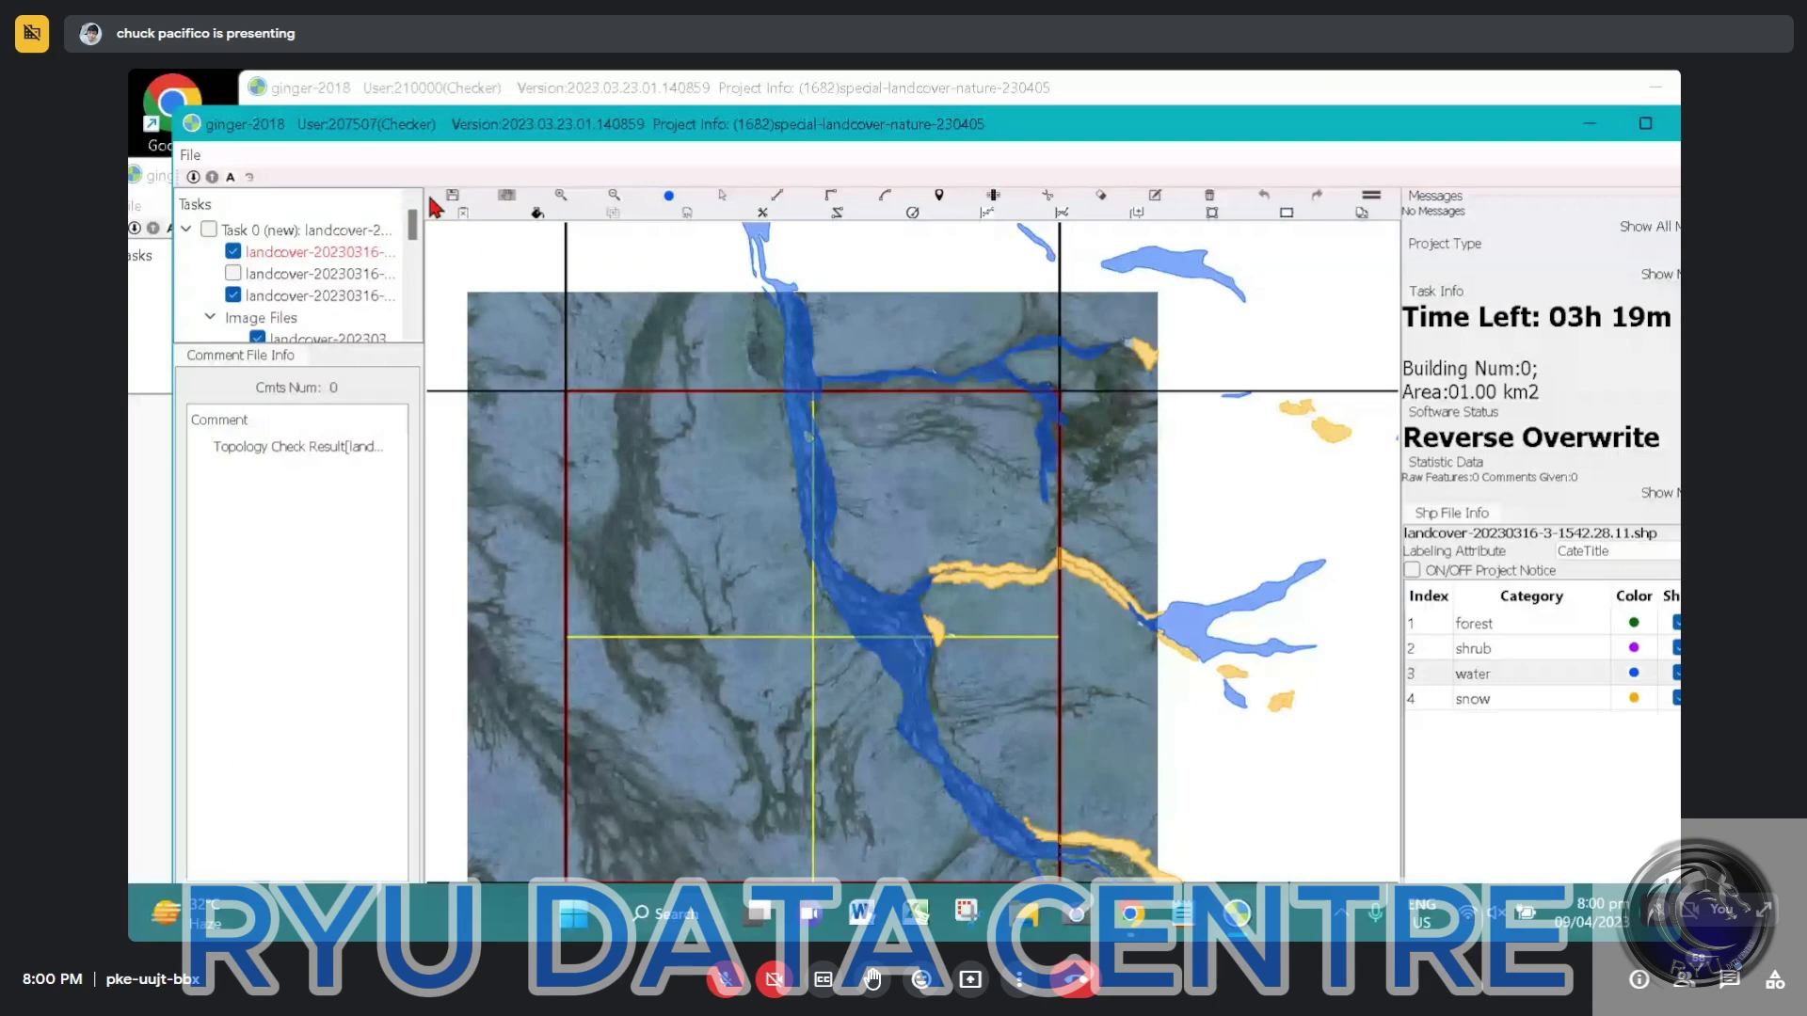
# Step: Submit the checked task, then bring the other task window forward and pan its imagery
pyautogui.click(452, 196)
pyautogui.click(350, 89)
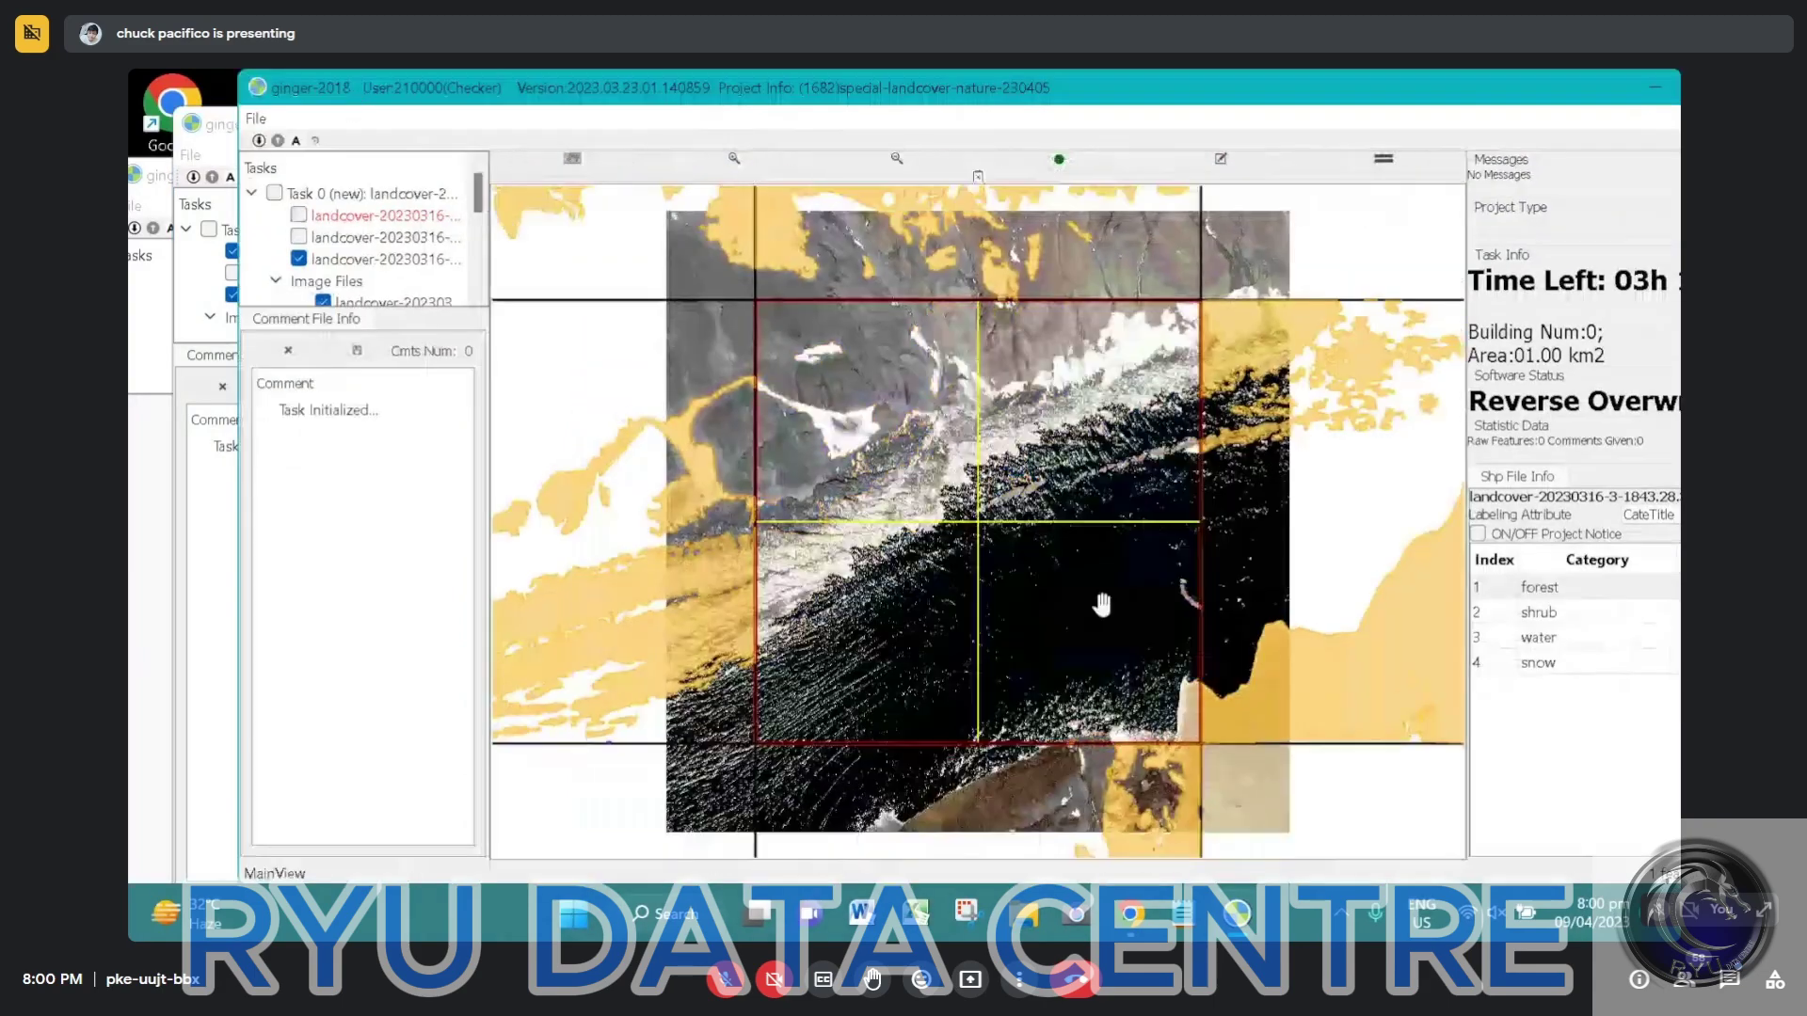
pyautogui.scroll(1, 1101, 605)
pyautogui.moveTo(1101, 605); pyautogui.dragTo(1168, 446)
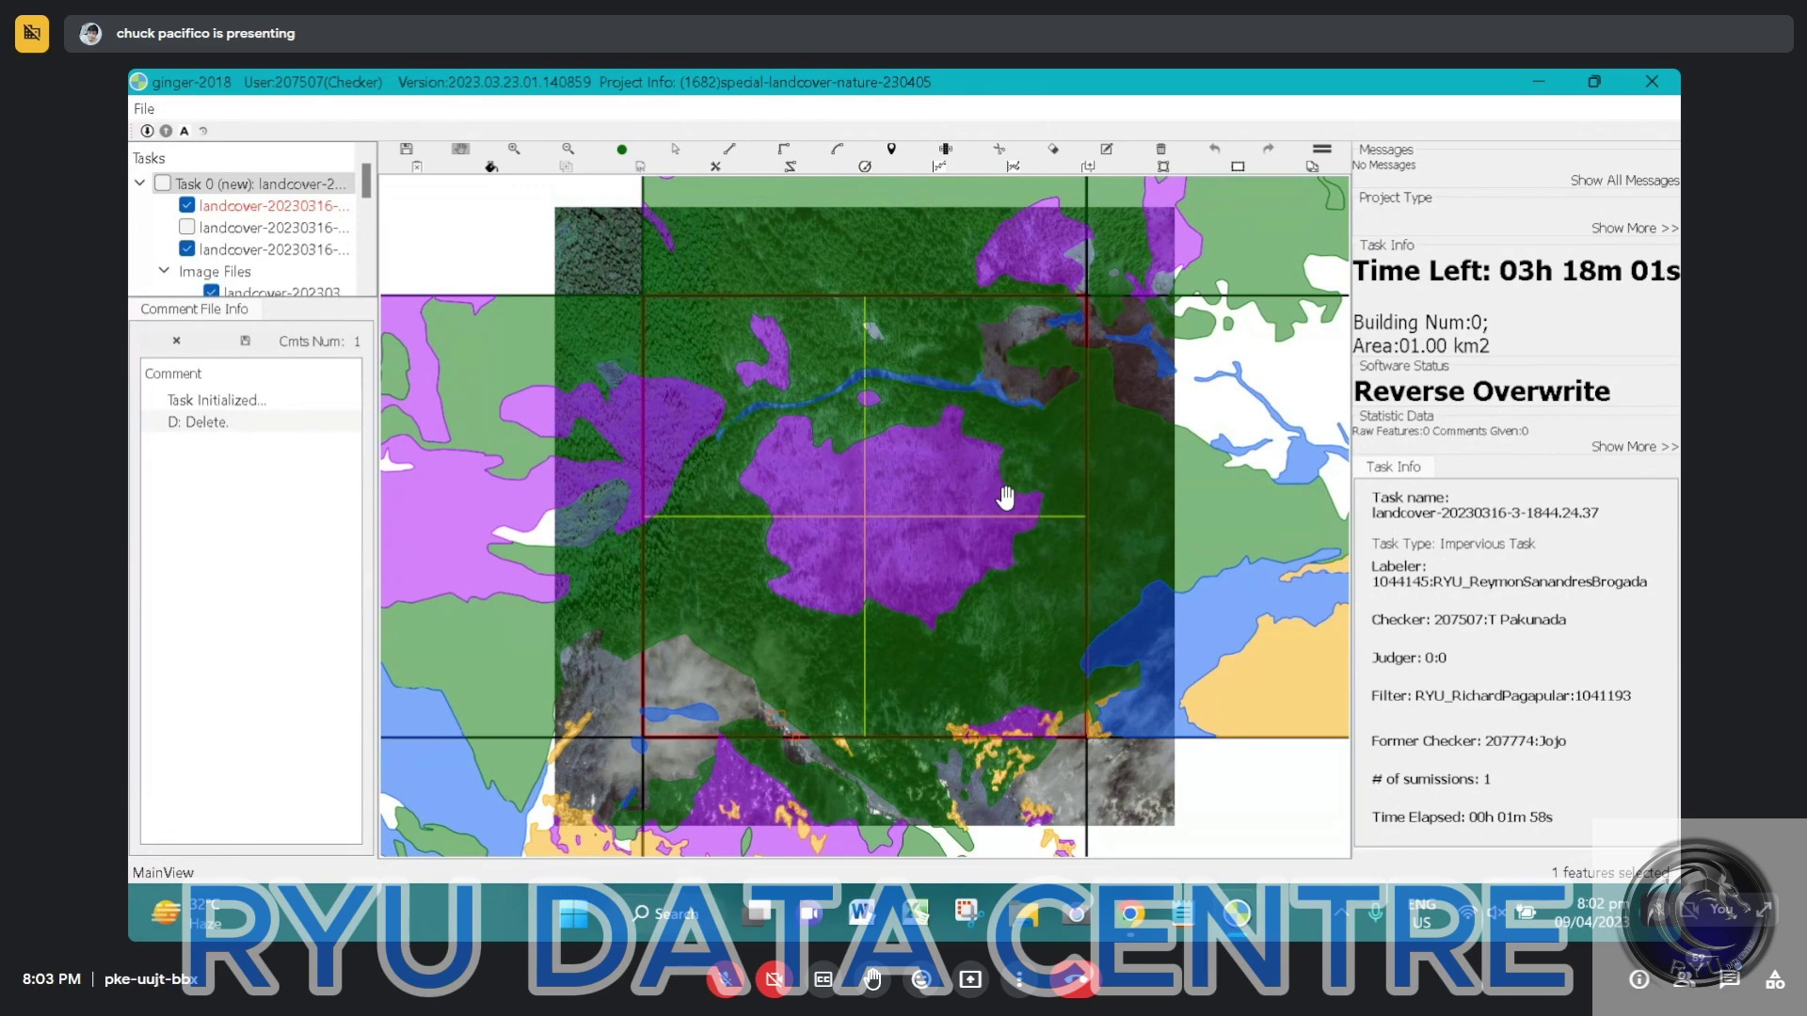
# Step: Select and remove the 'D: Delete.' comment, then zoom out over the task area
pyautogui.click(187, 425)
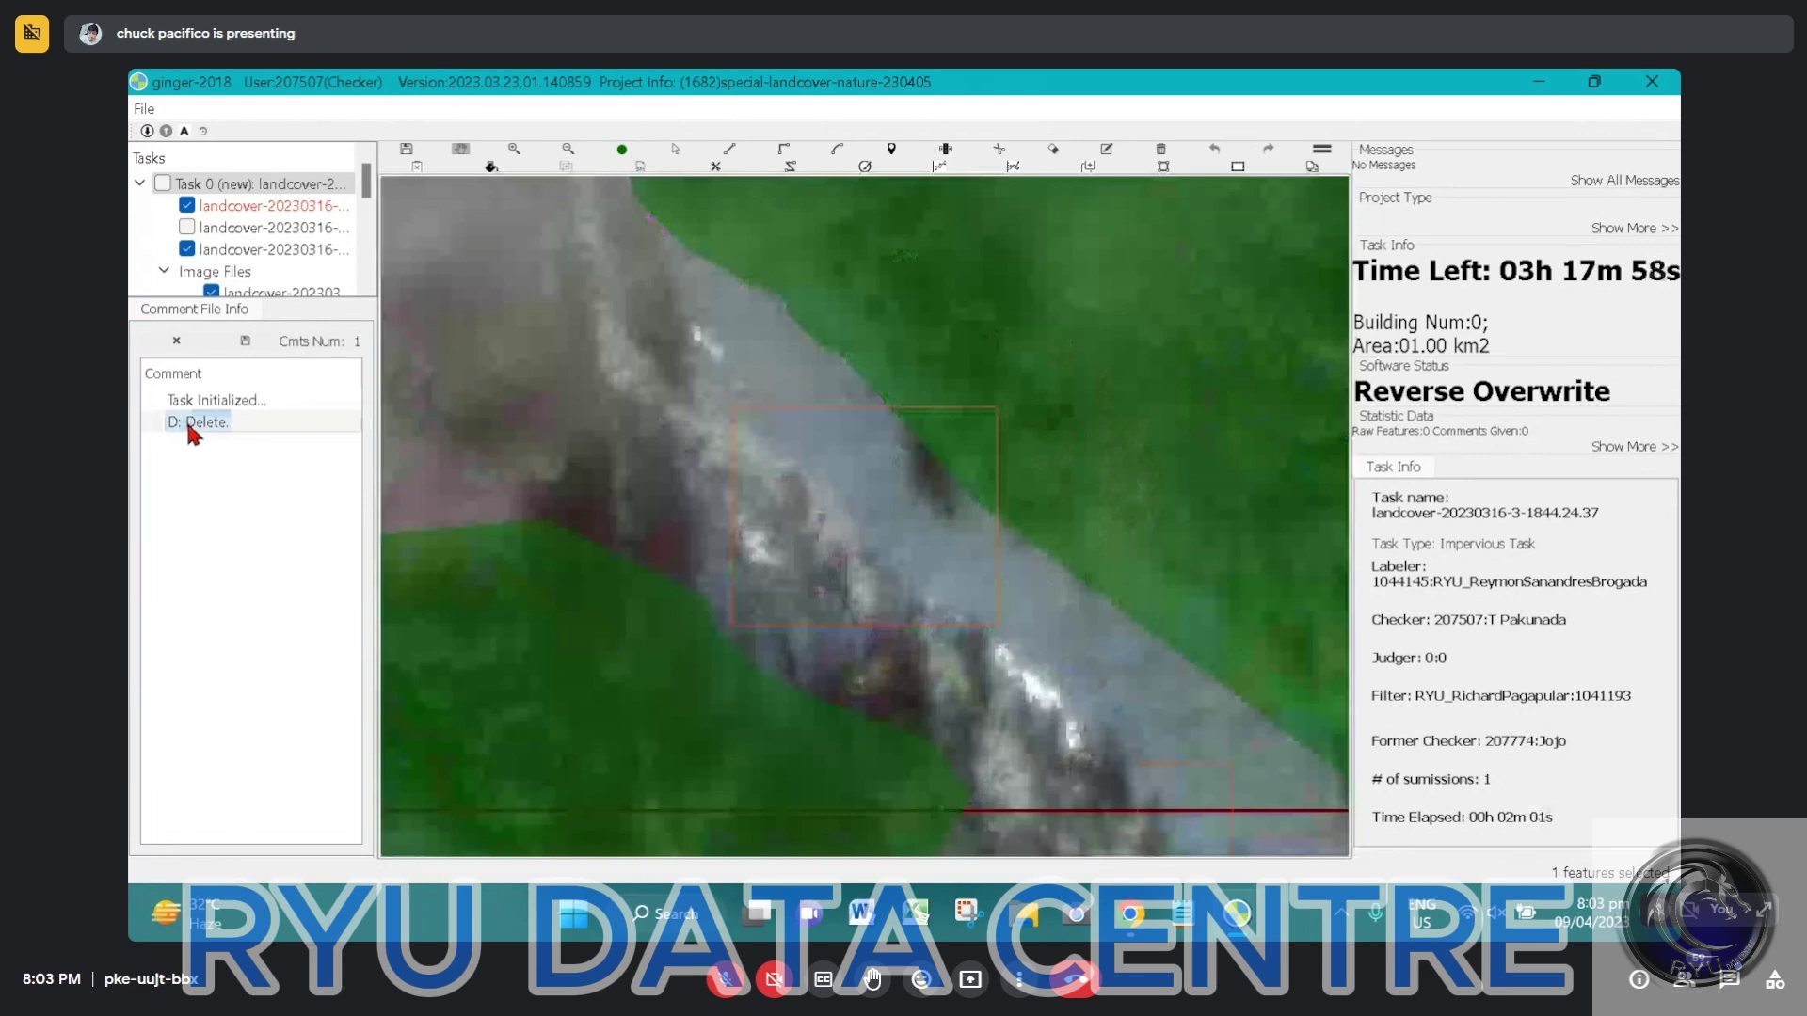
pyautogui.click(176, 342)
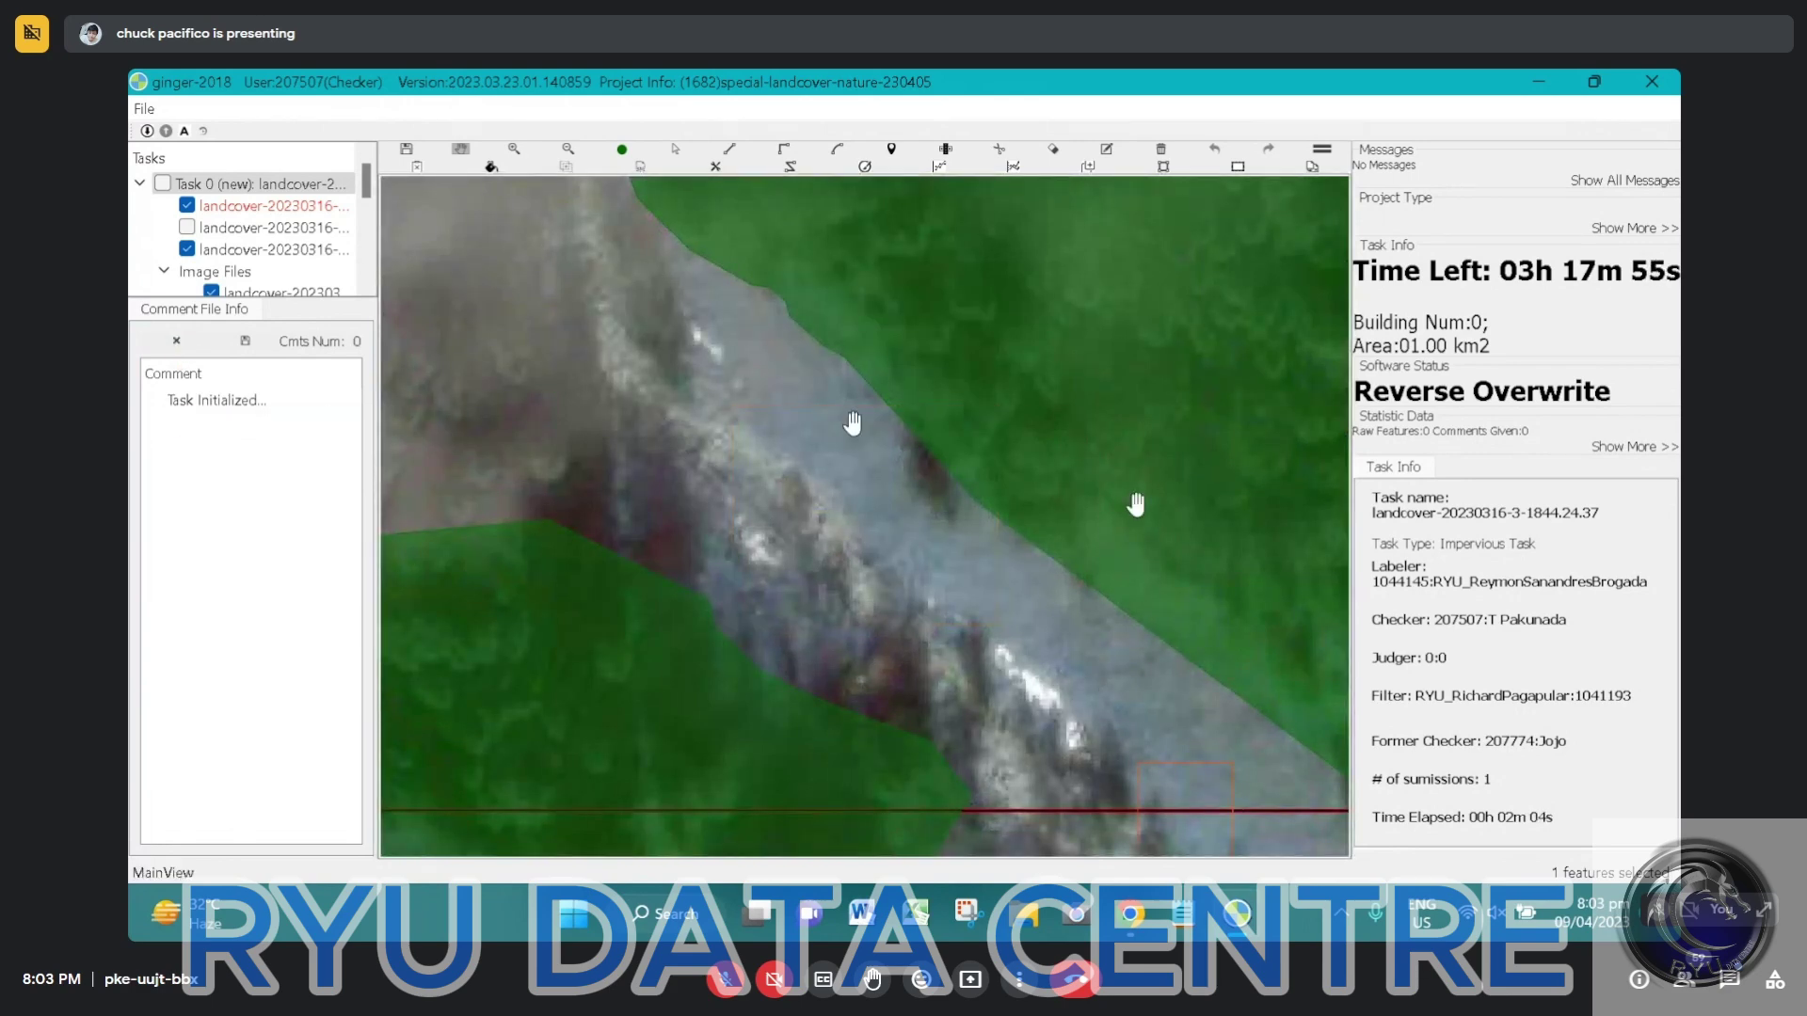
pyautogui.scroll(-2, 852, 423)
pyautogui.scroll(-1, 874, 419)
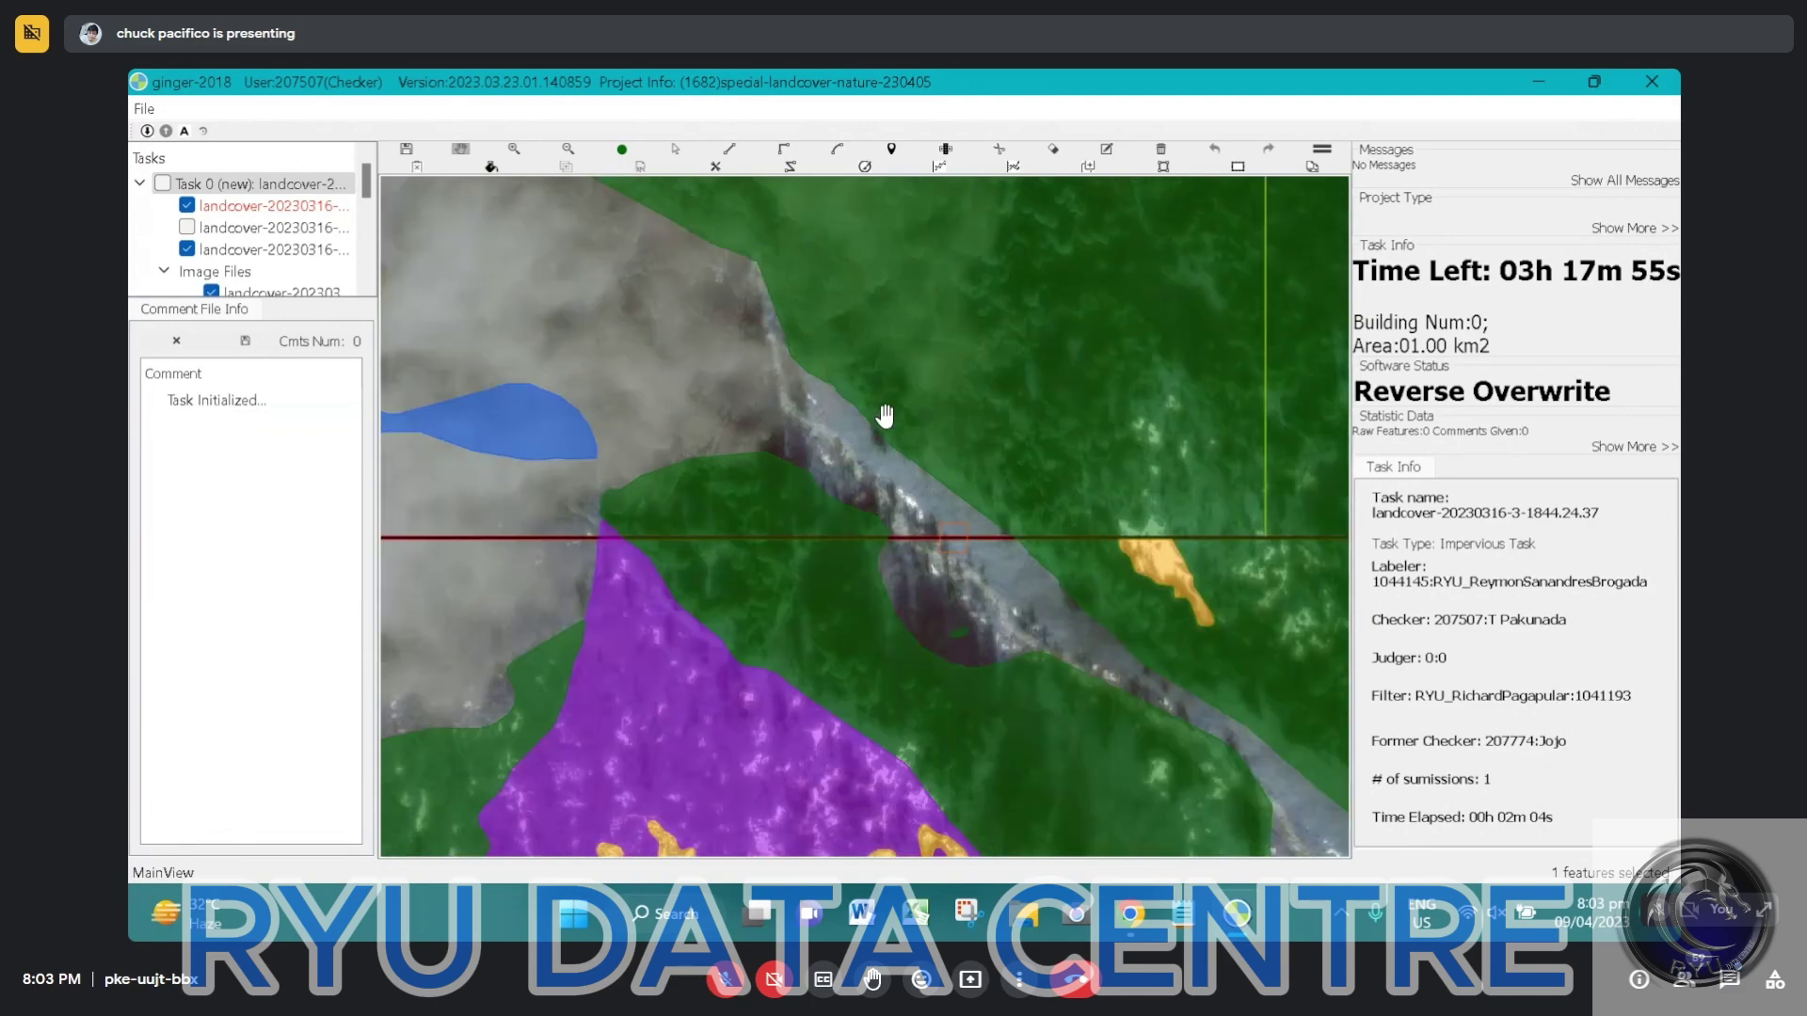
pyautogui.scroll(-1, 880, 415)
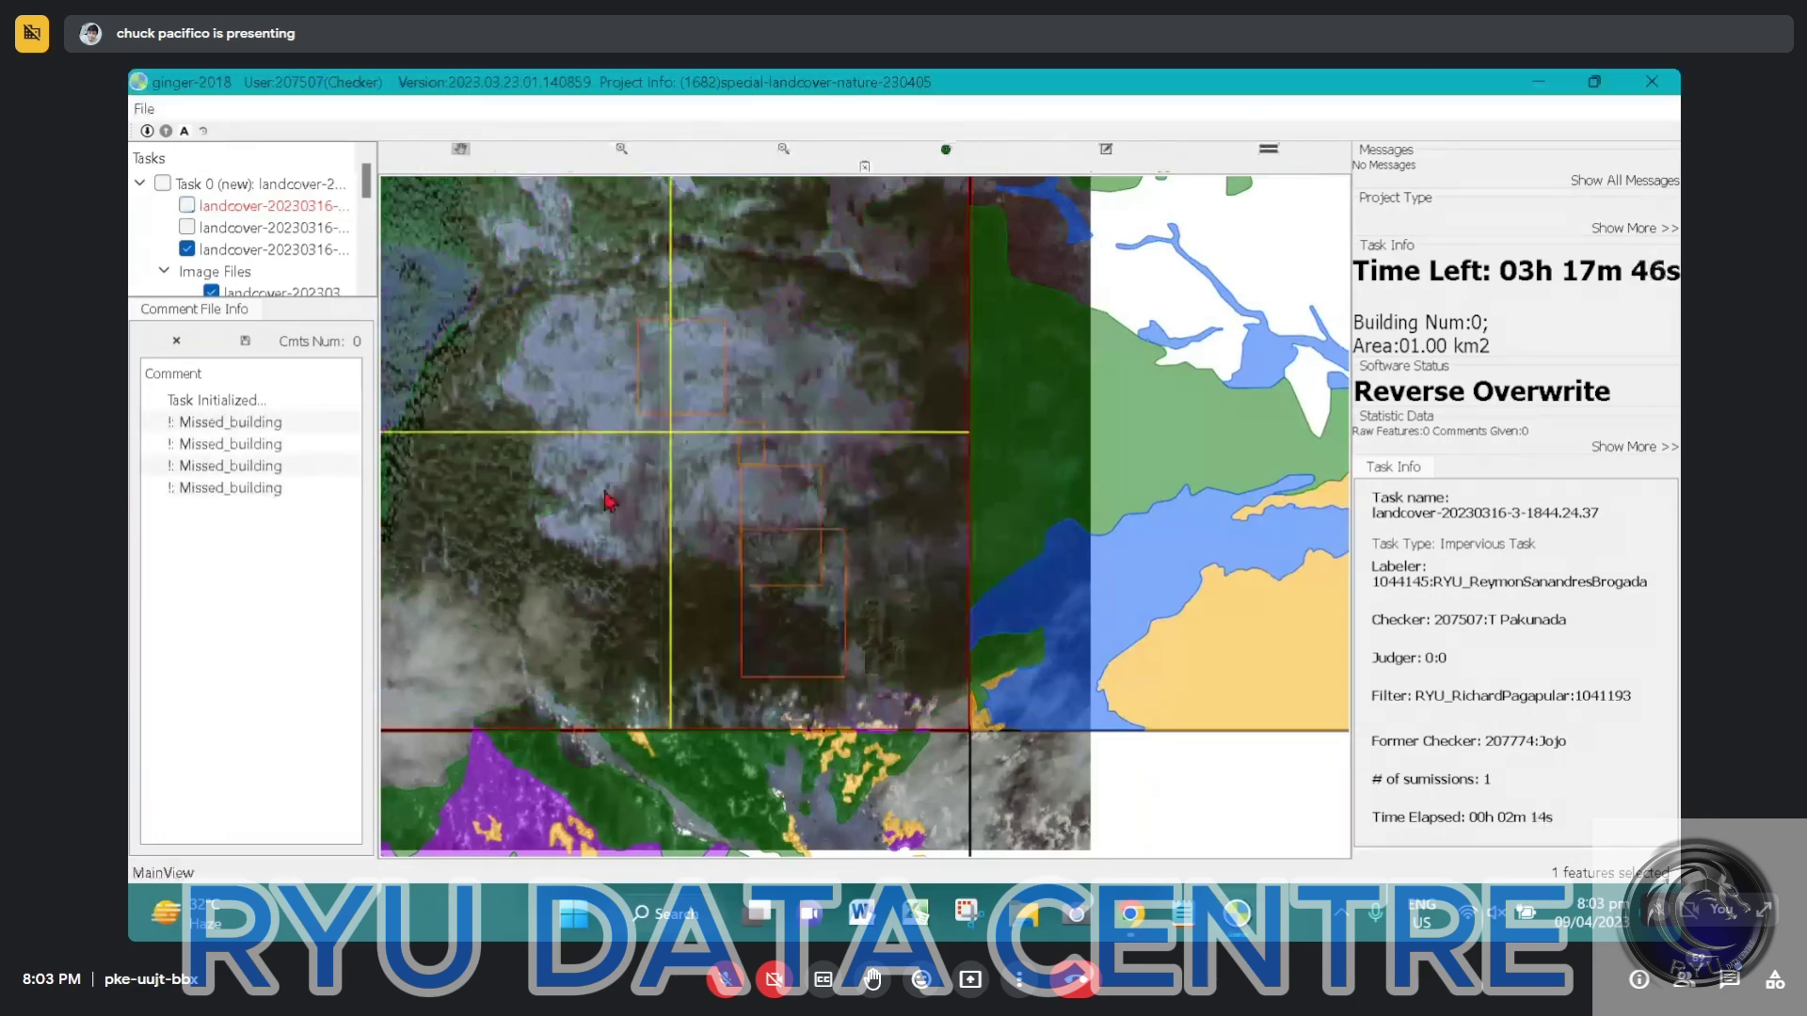
# Step: Box an area with a Draw_more_accurately_/close_to_edge comment and cancel a second box
pyautogui.moveTo(486, 442); pyautogui.dragTo(605, 492)
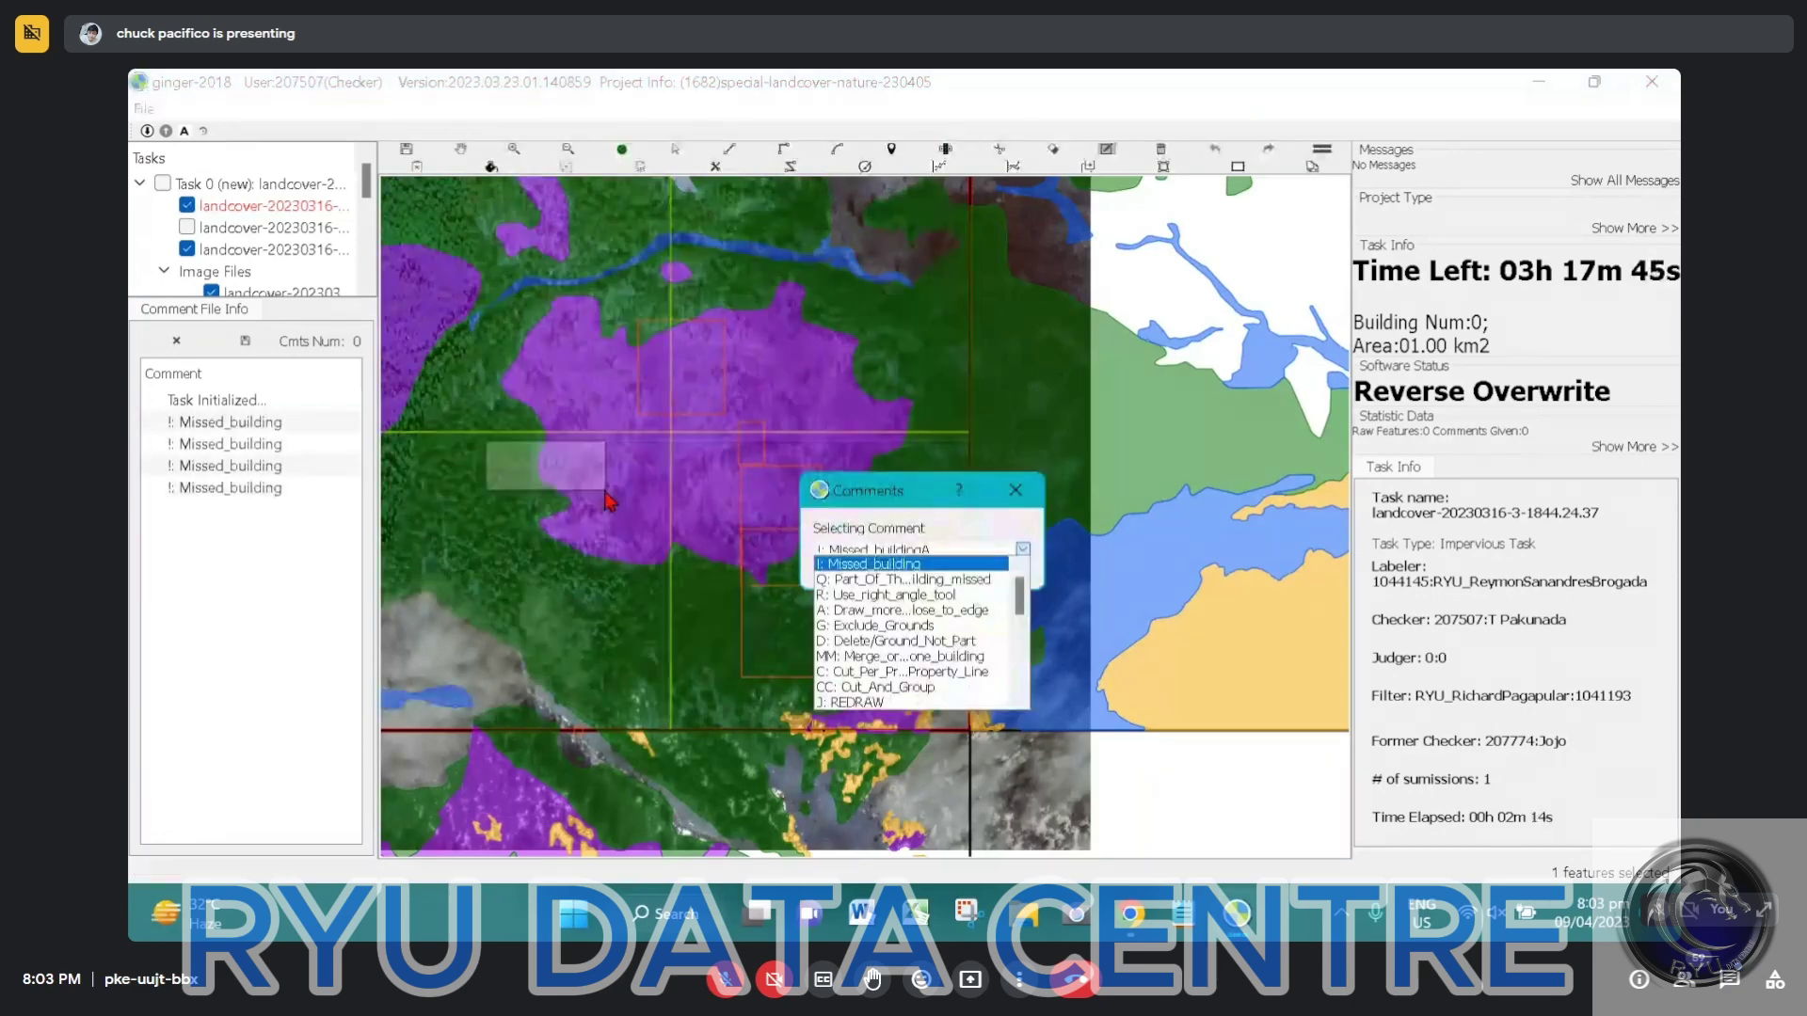
pyautogui.press('a')
pyautogui.press('Return')
pyautogui.press('Return')
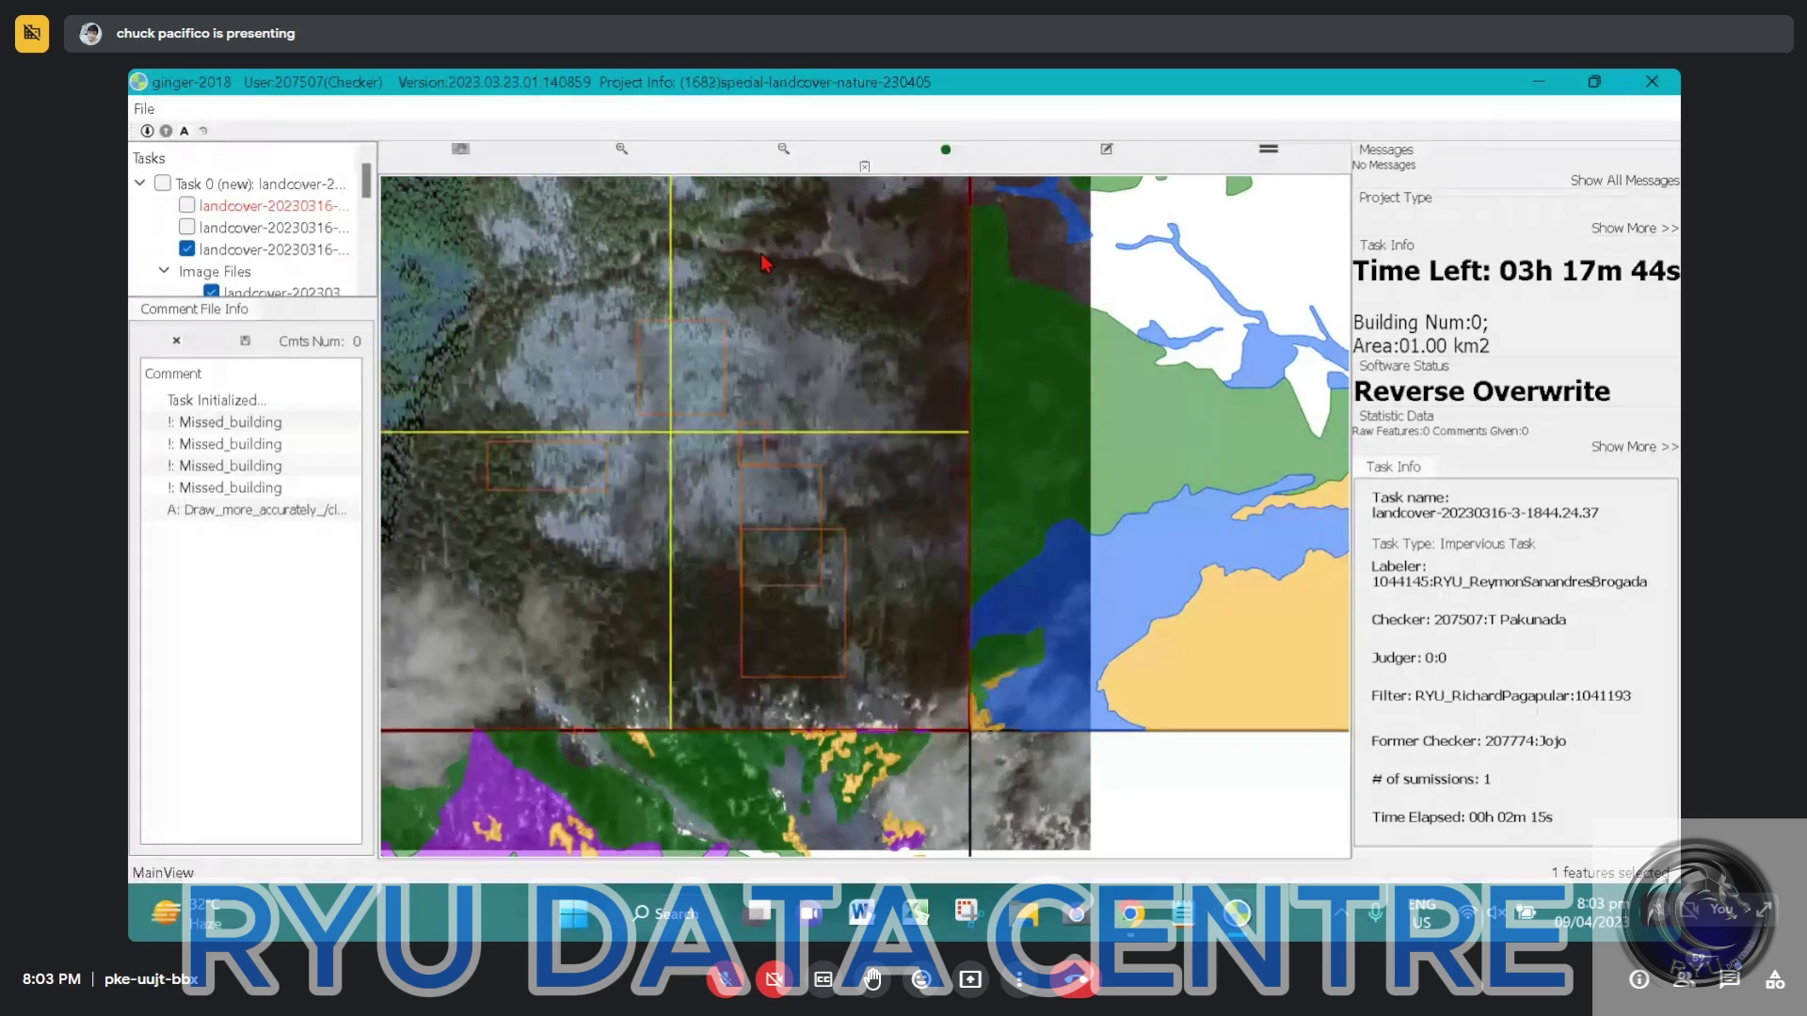
pyautogui.moveTo(705, 247); pyautogui.dragTo(869, 276)
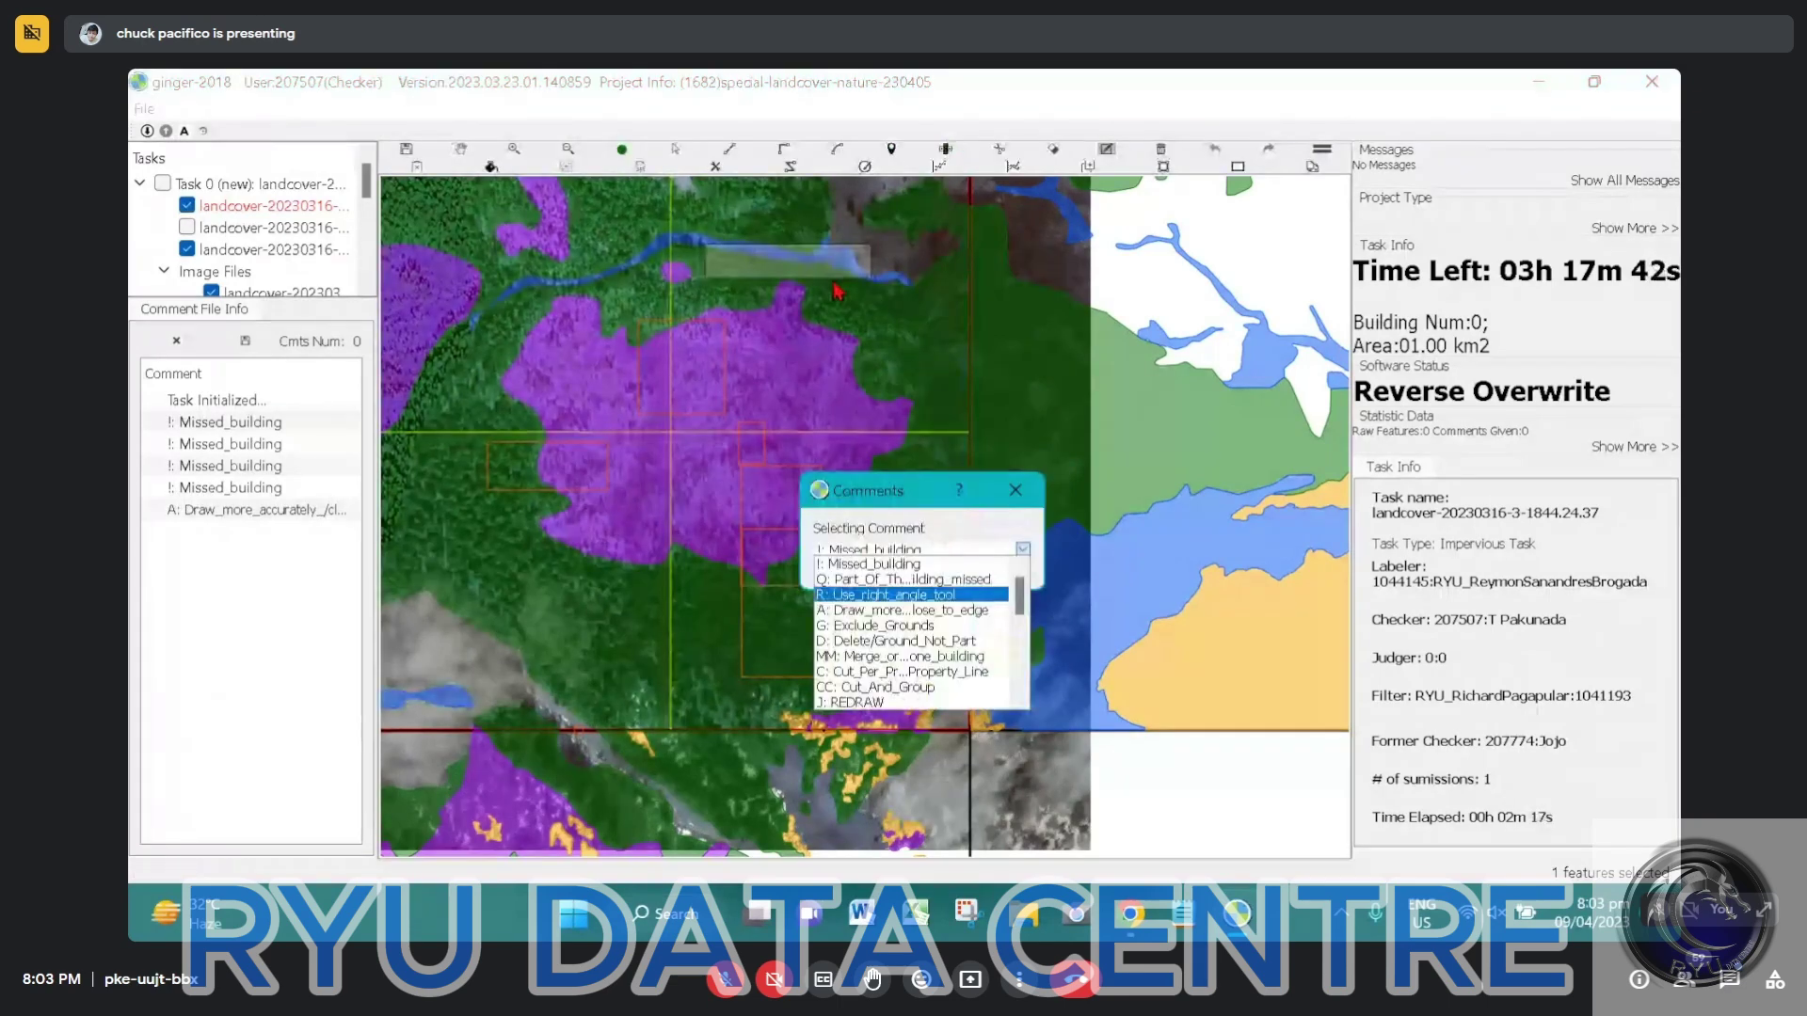
pyautogui.press('Escape')
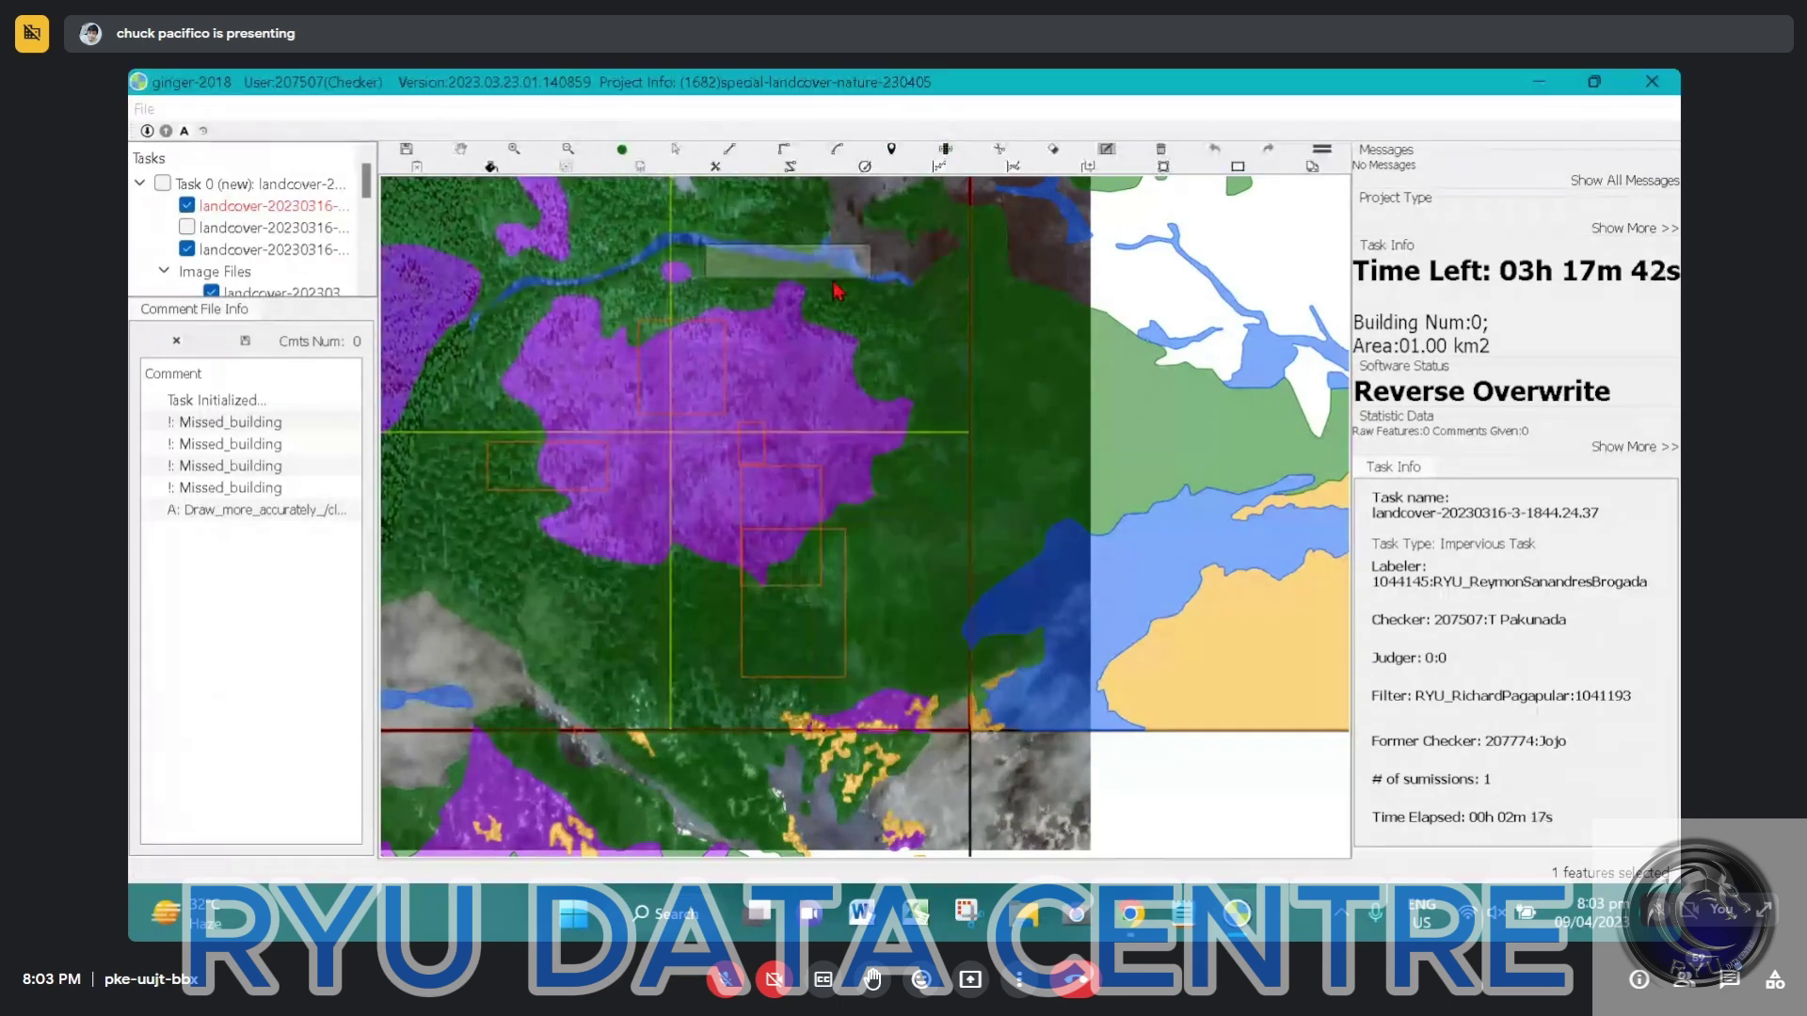
# Step: Box further areas, adding Missed_Layer and a Missed_building comment at the tile's right edge
pyautogui.moveTo(583, 281); pyautogui.dragTo(663, 370)
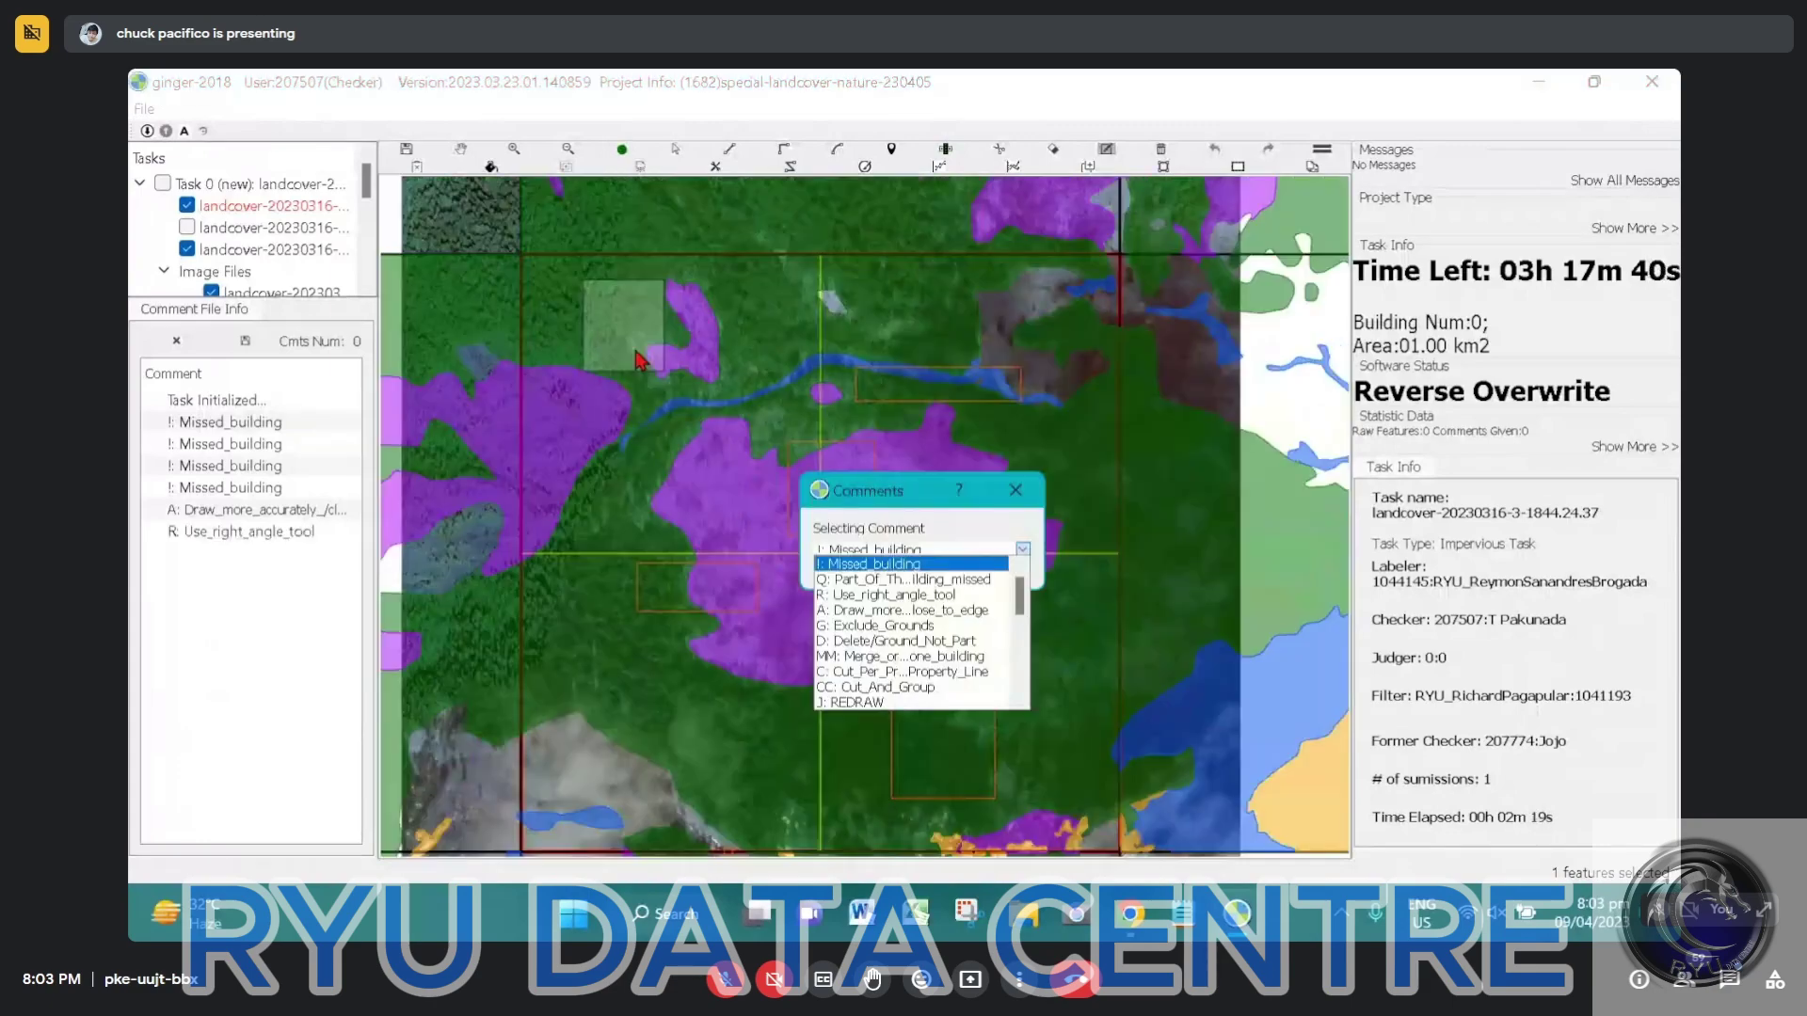
pyautogui.moveTo(741, 295); pyautogui.dragTo(785, 403)
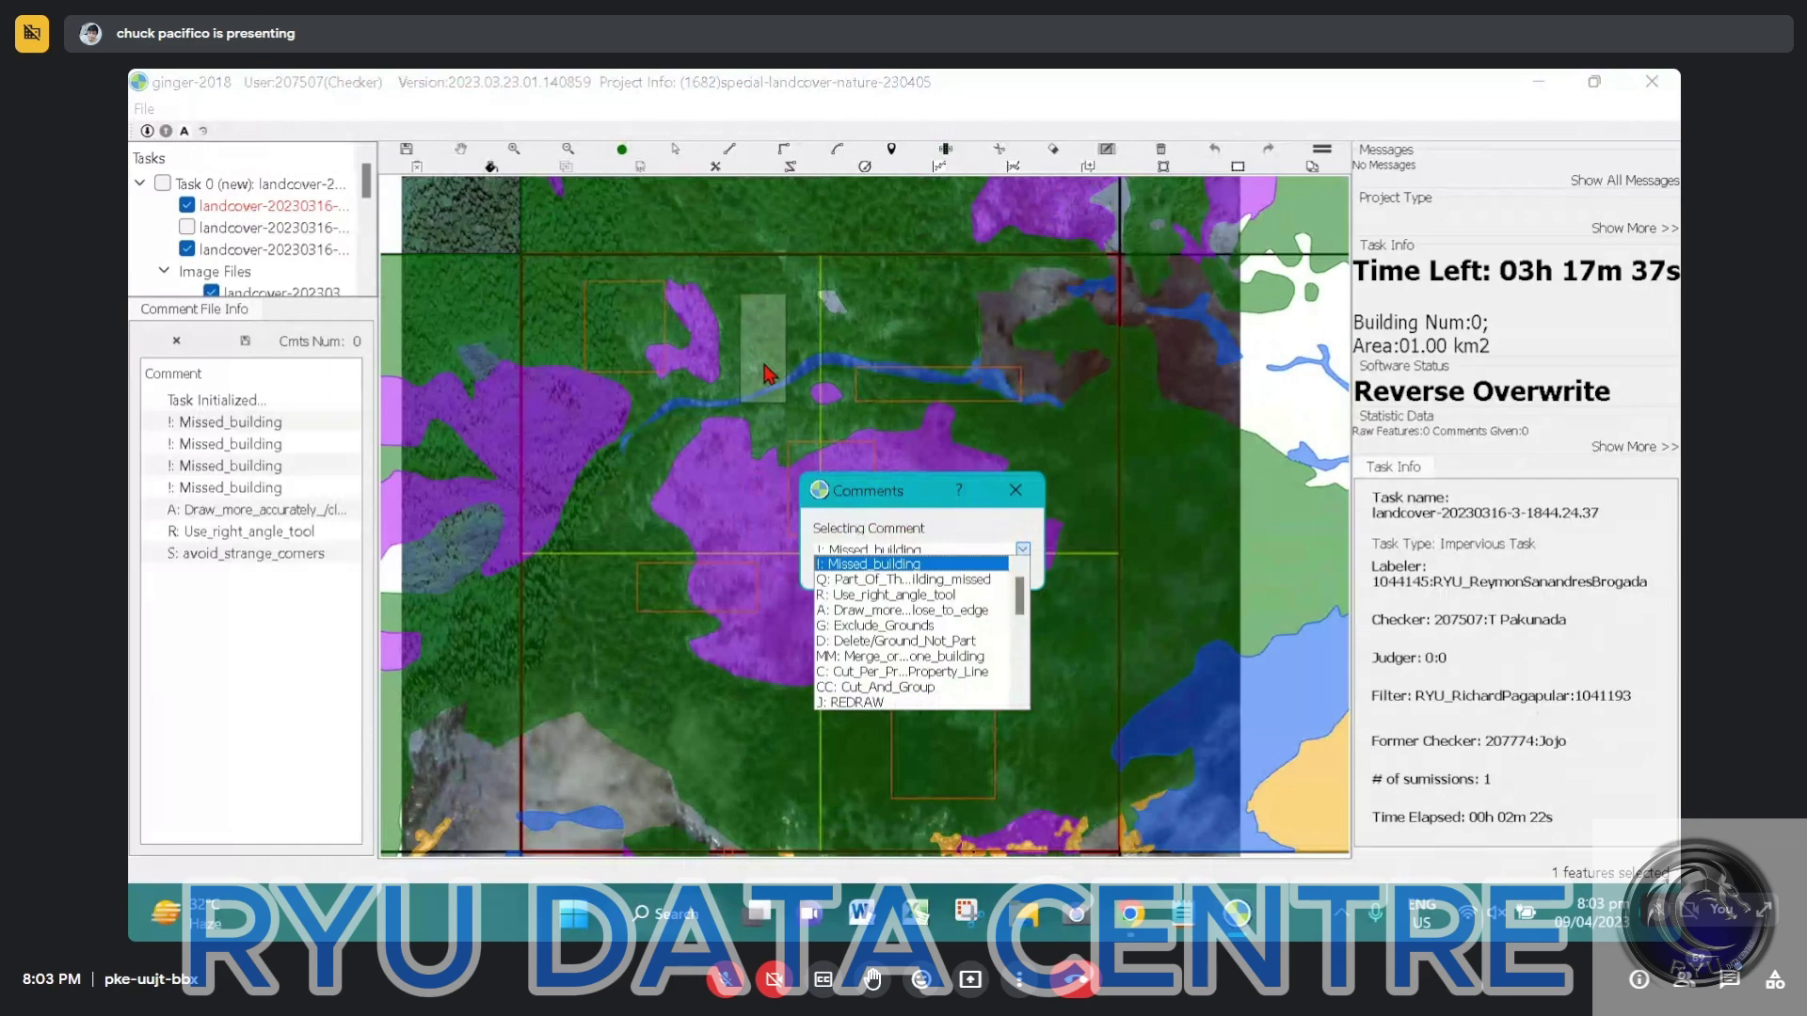
pyautogui.press('Escape')
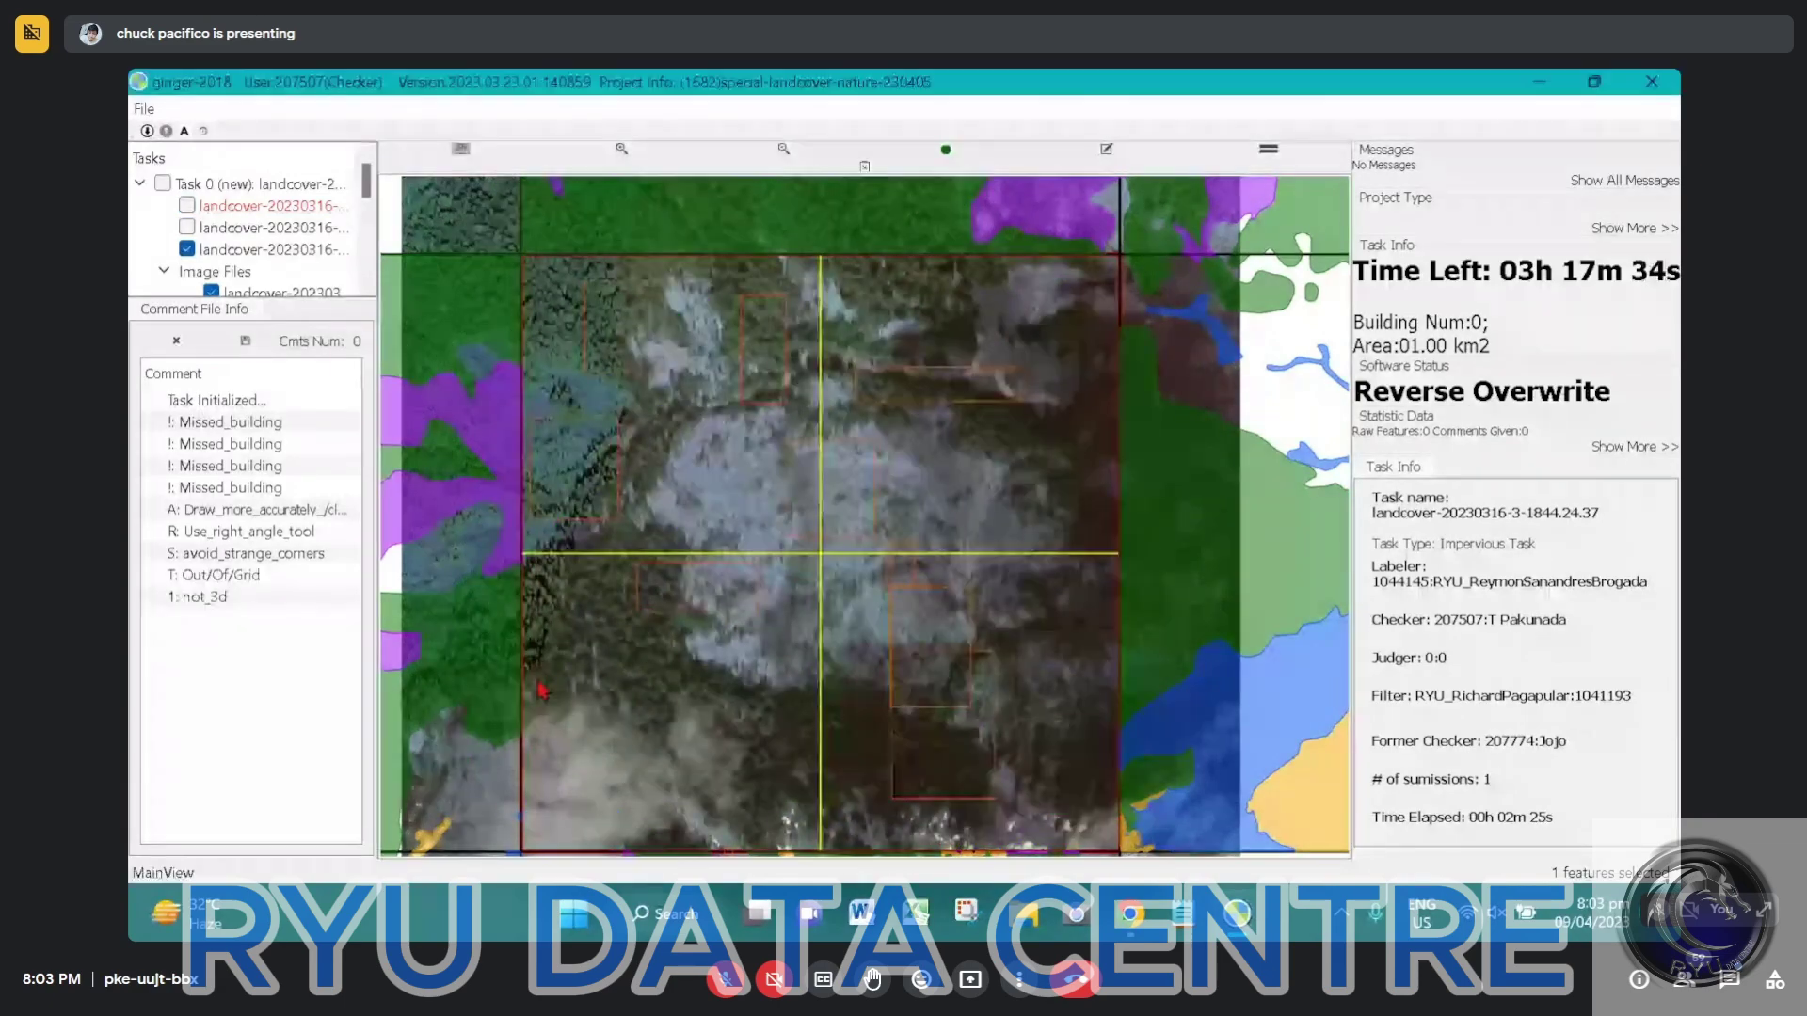
pyautogui.press('2')
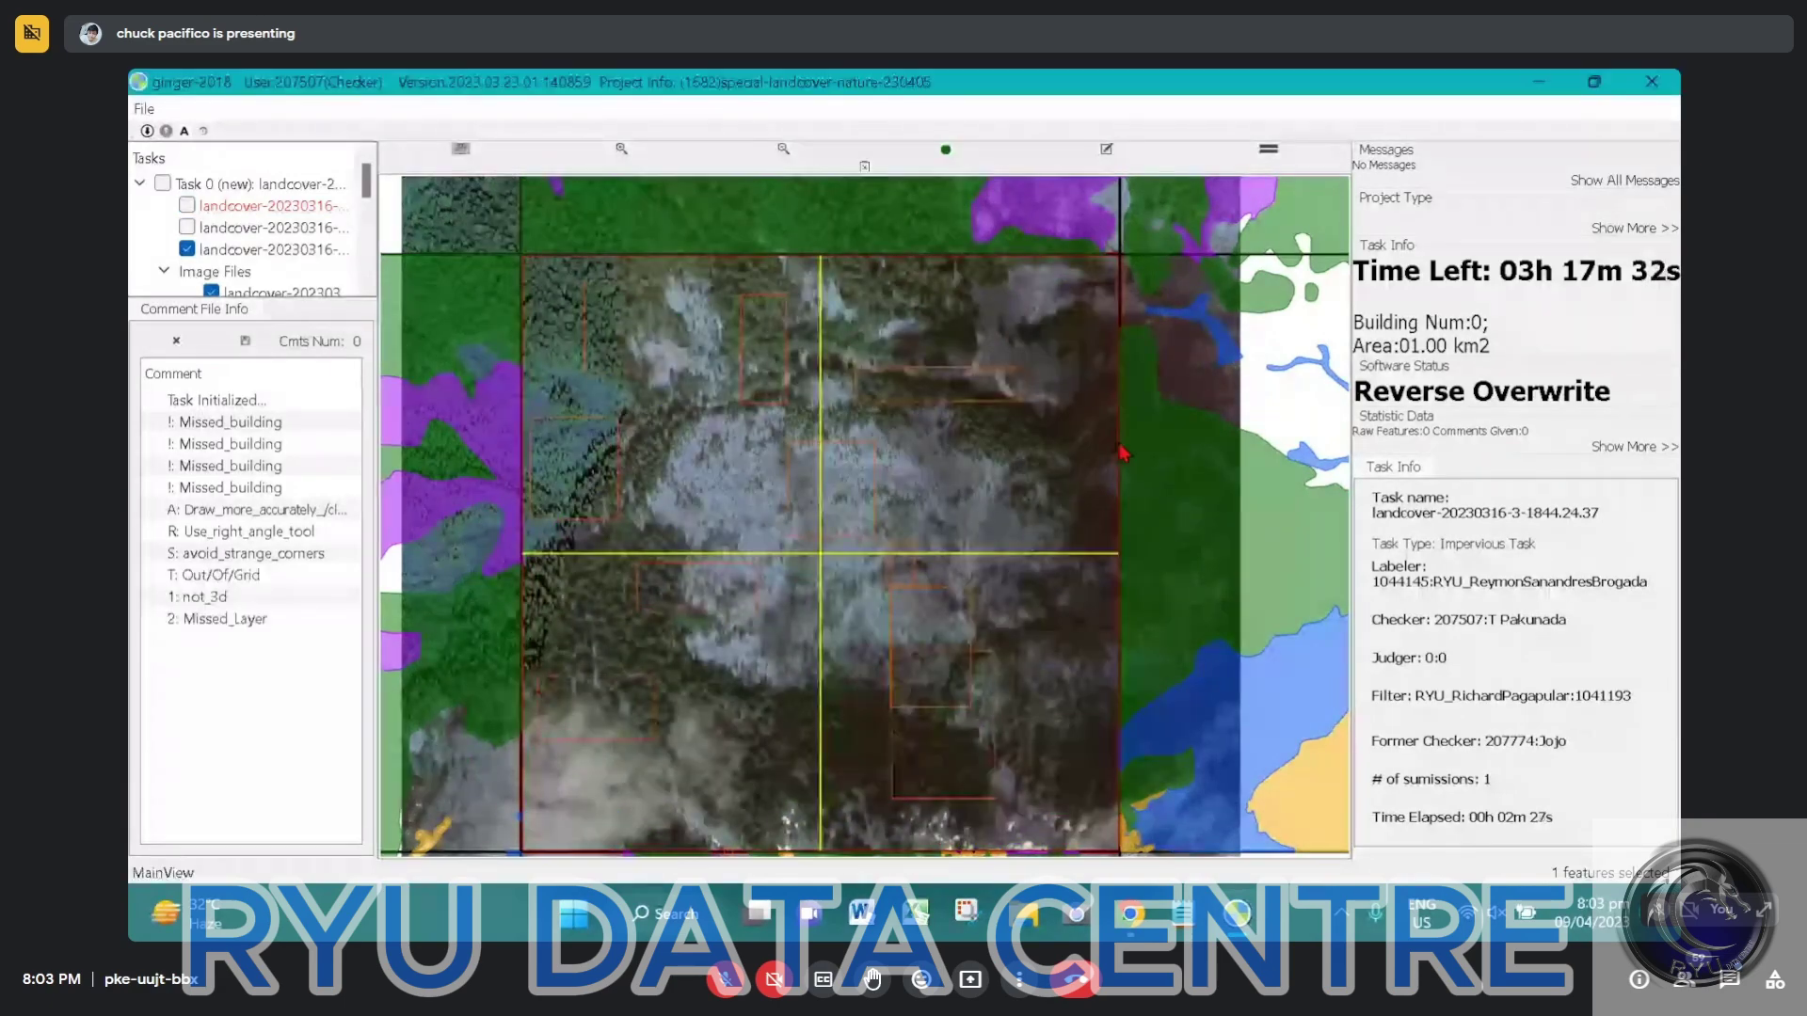
pyautogui.moveTo(1120, 442); pyautogui.dragTo(1140, 534)
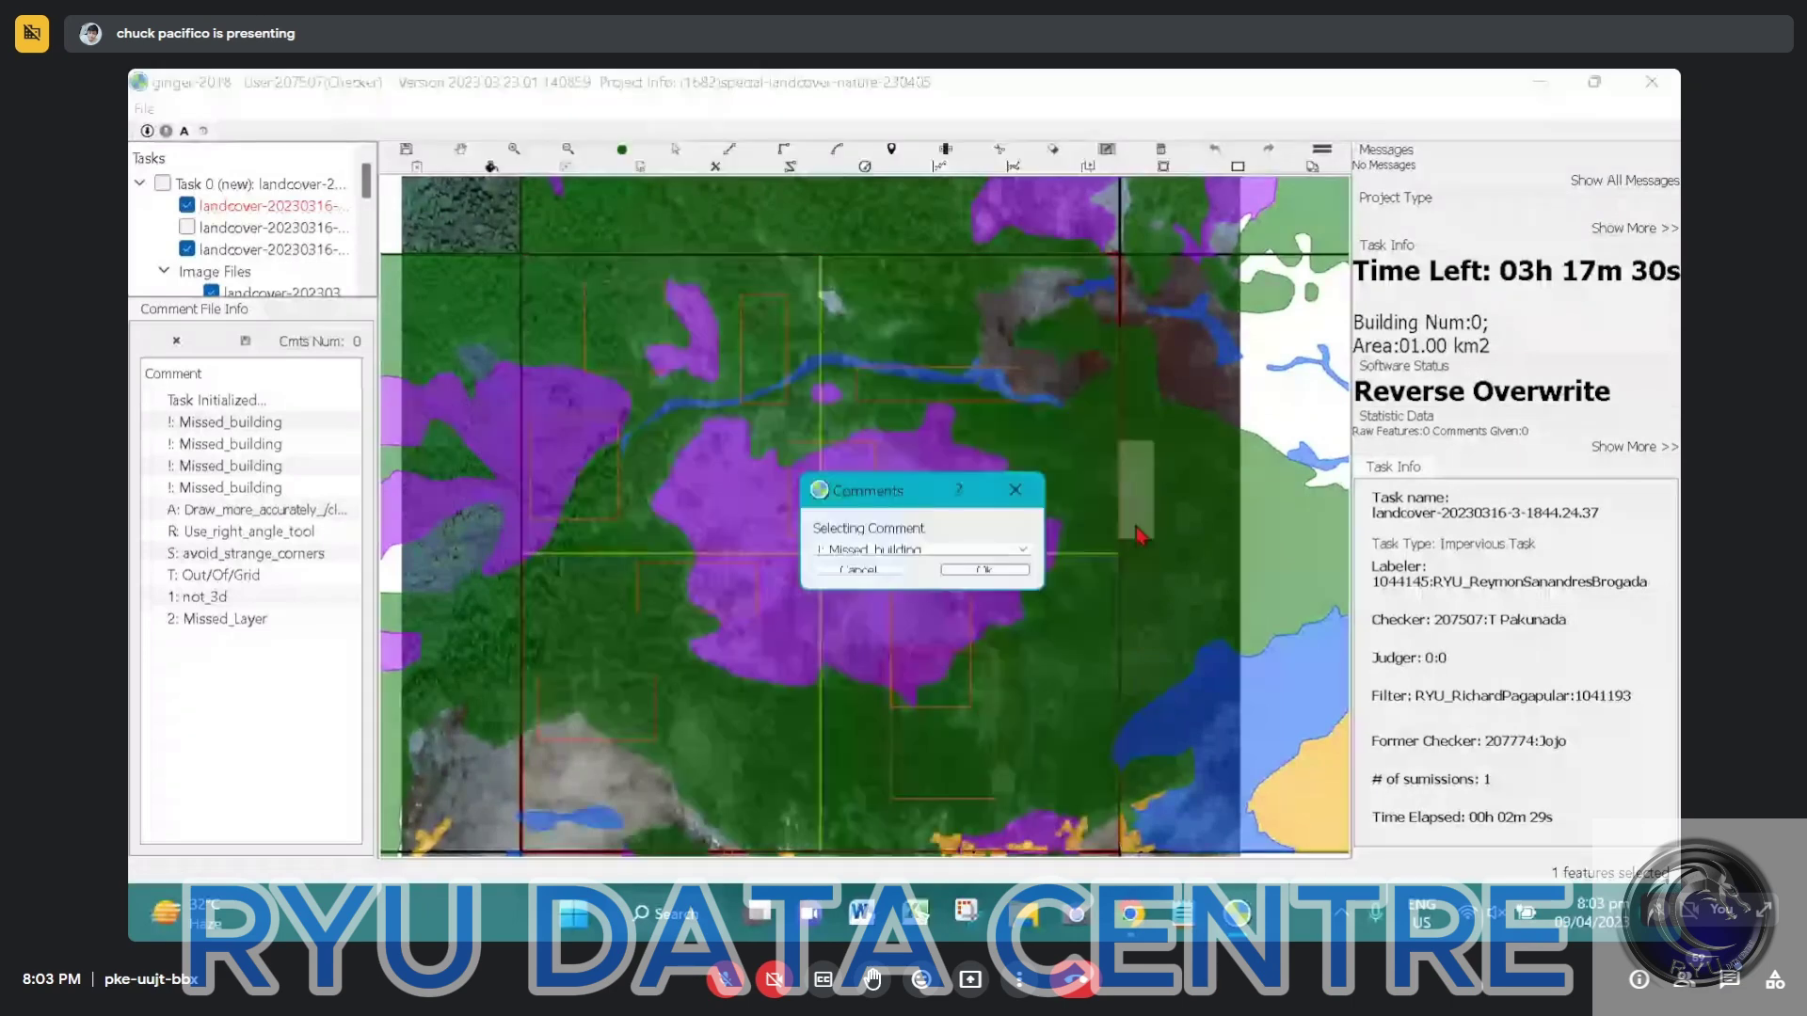
pyautogui.press('Return')
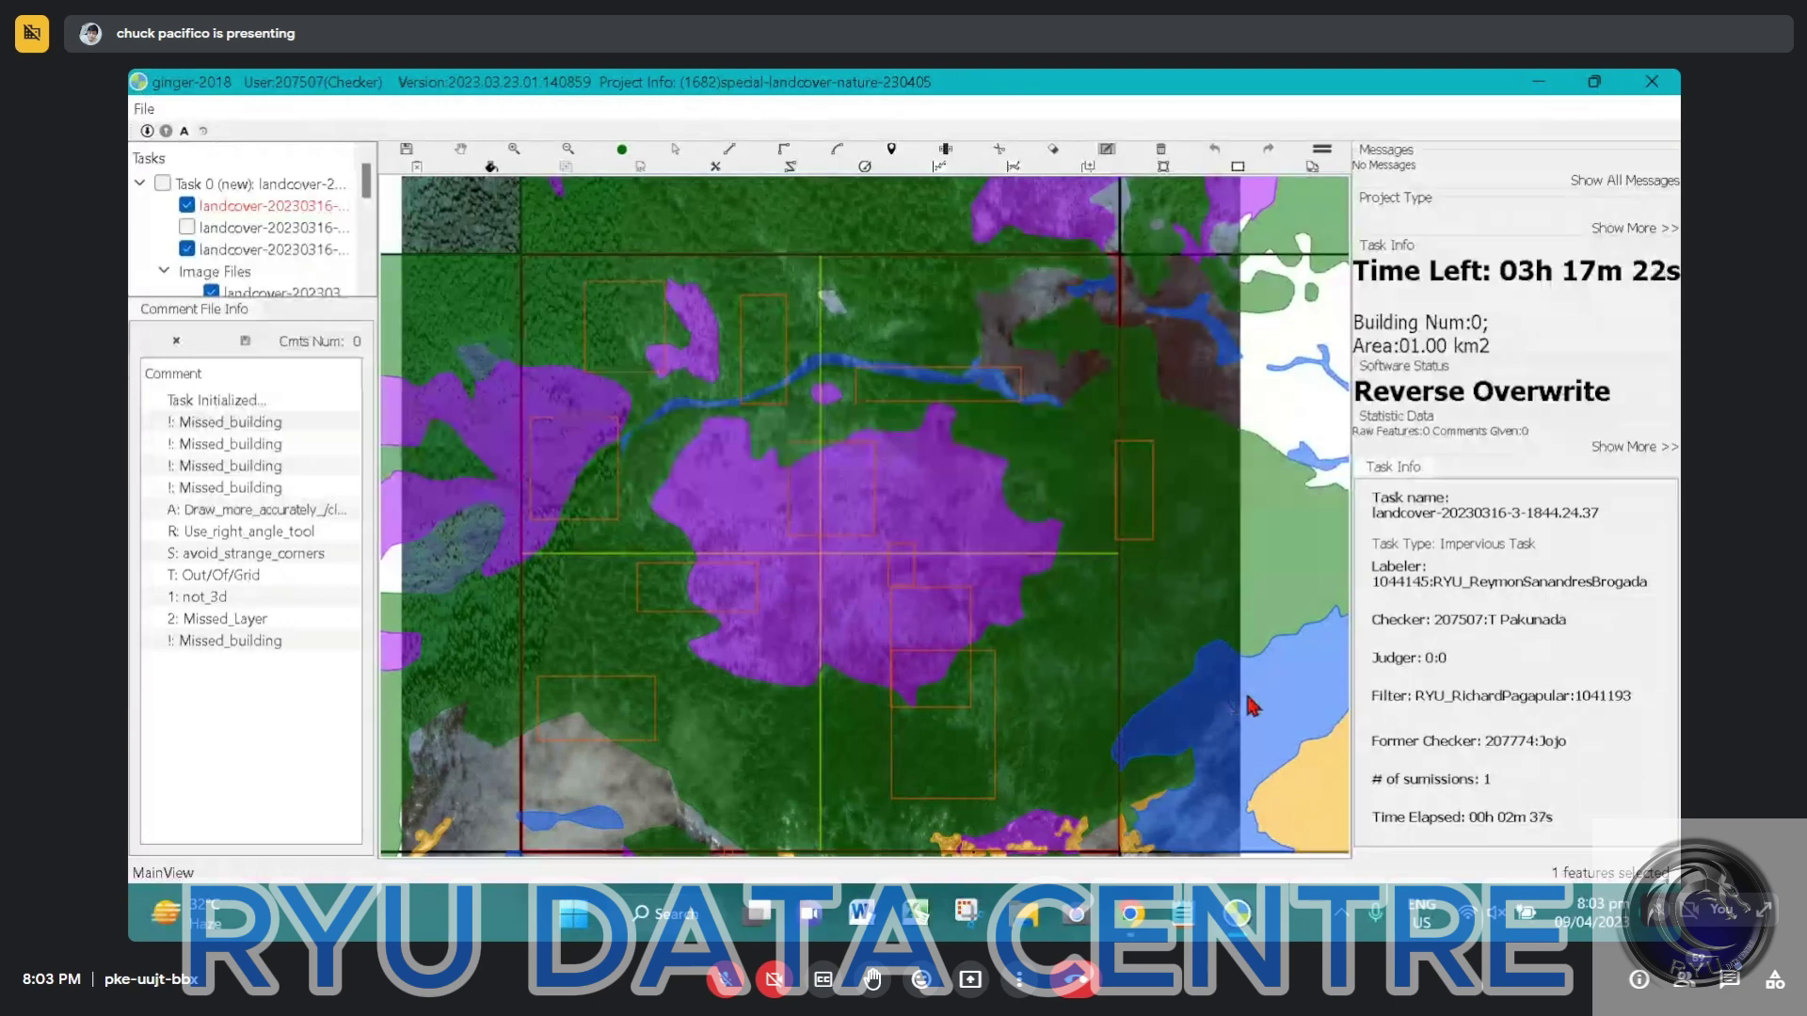
pyautogui.click(230, 424)
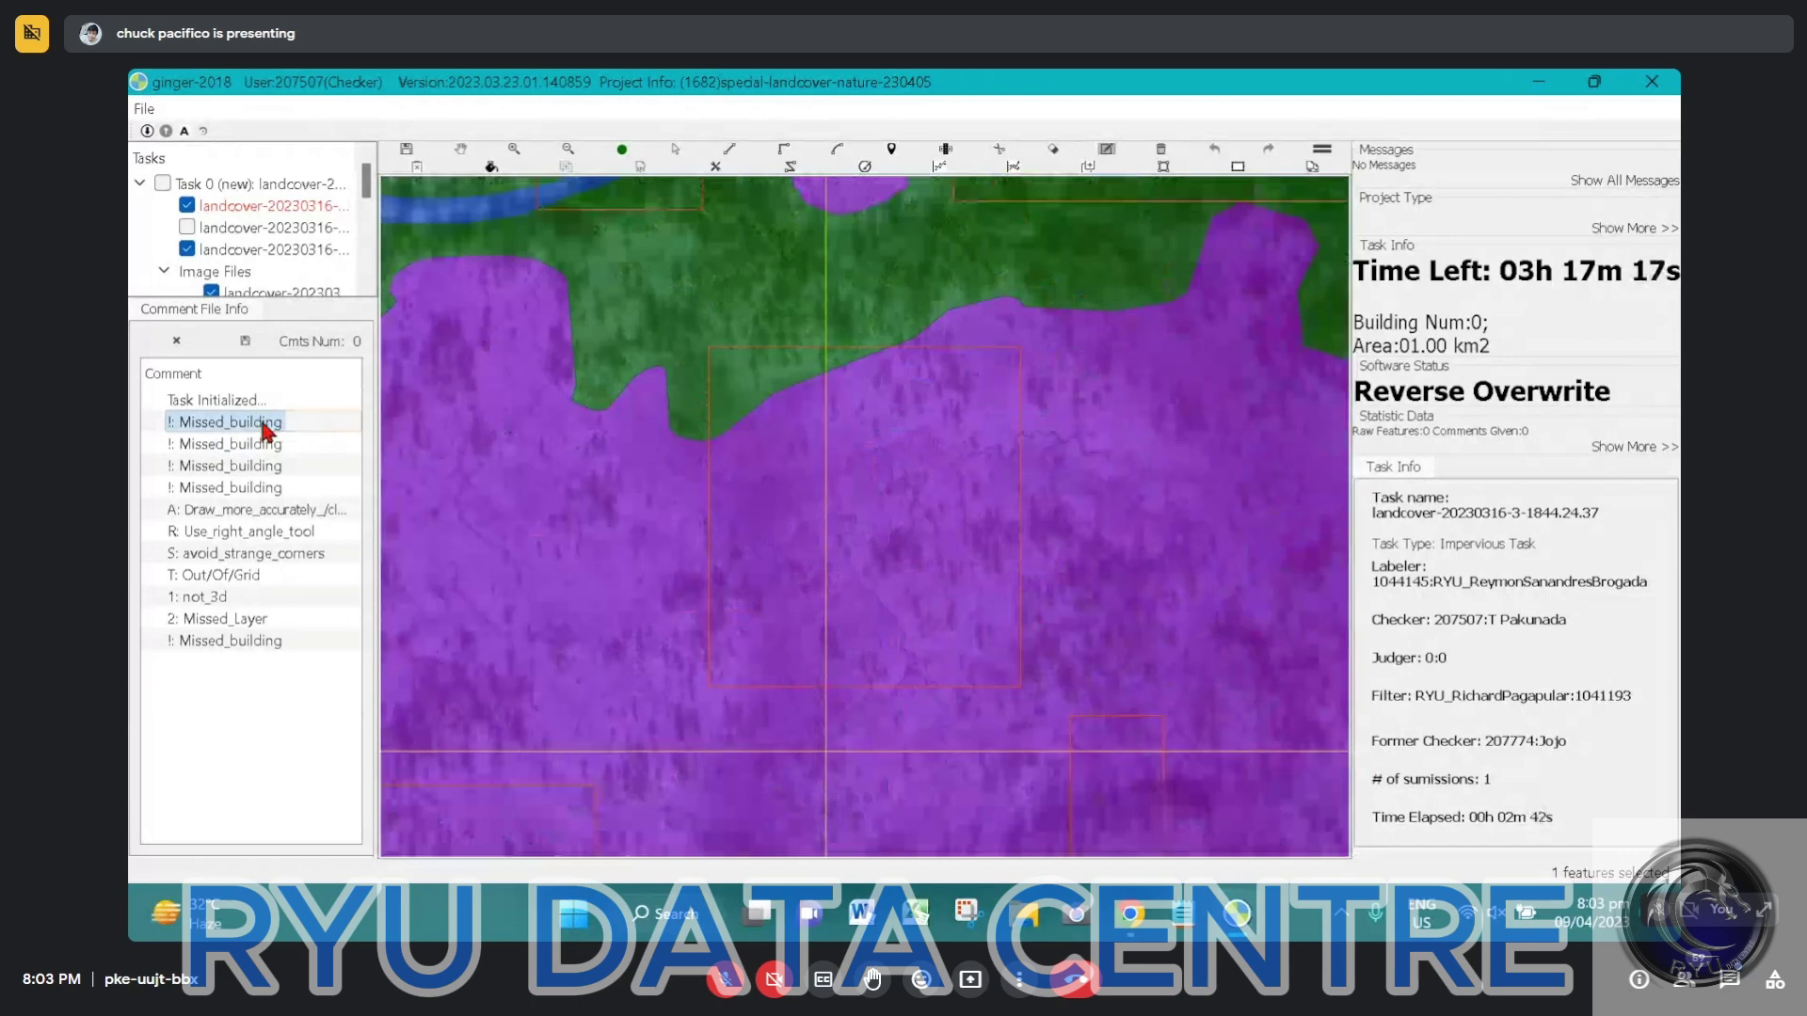
# Step: Delete the seven review comments one by one, leaving only Task Initialized
pyautogui.click(179, 341)
pyautogui.click(179, 341)
pyautogui.click(178, 340)
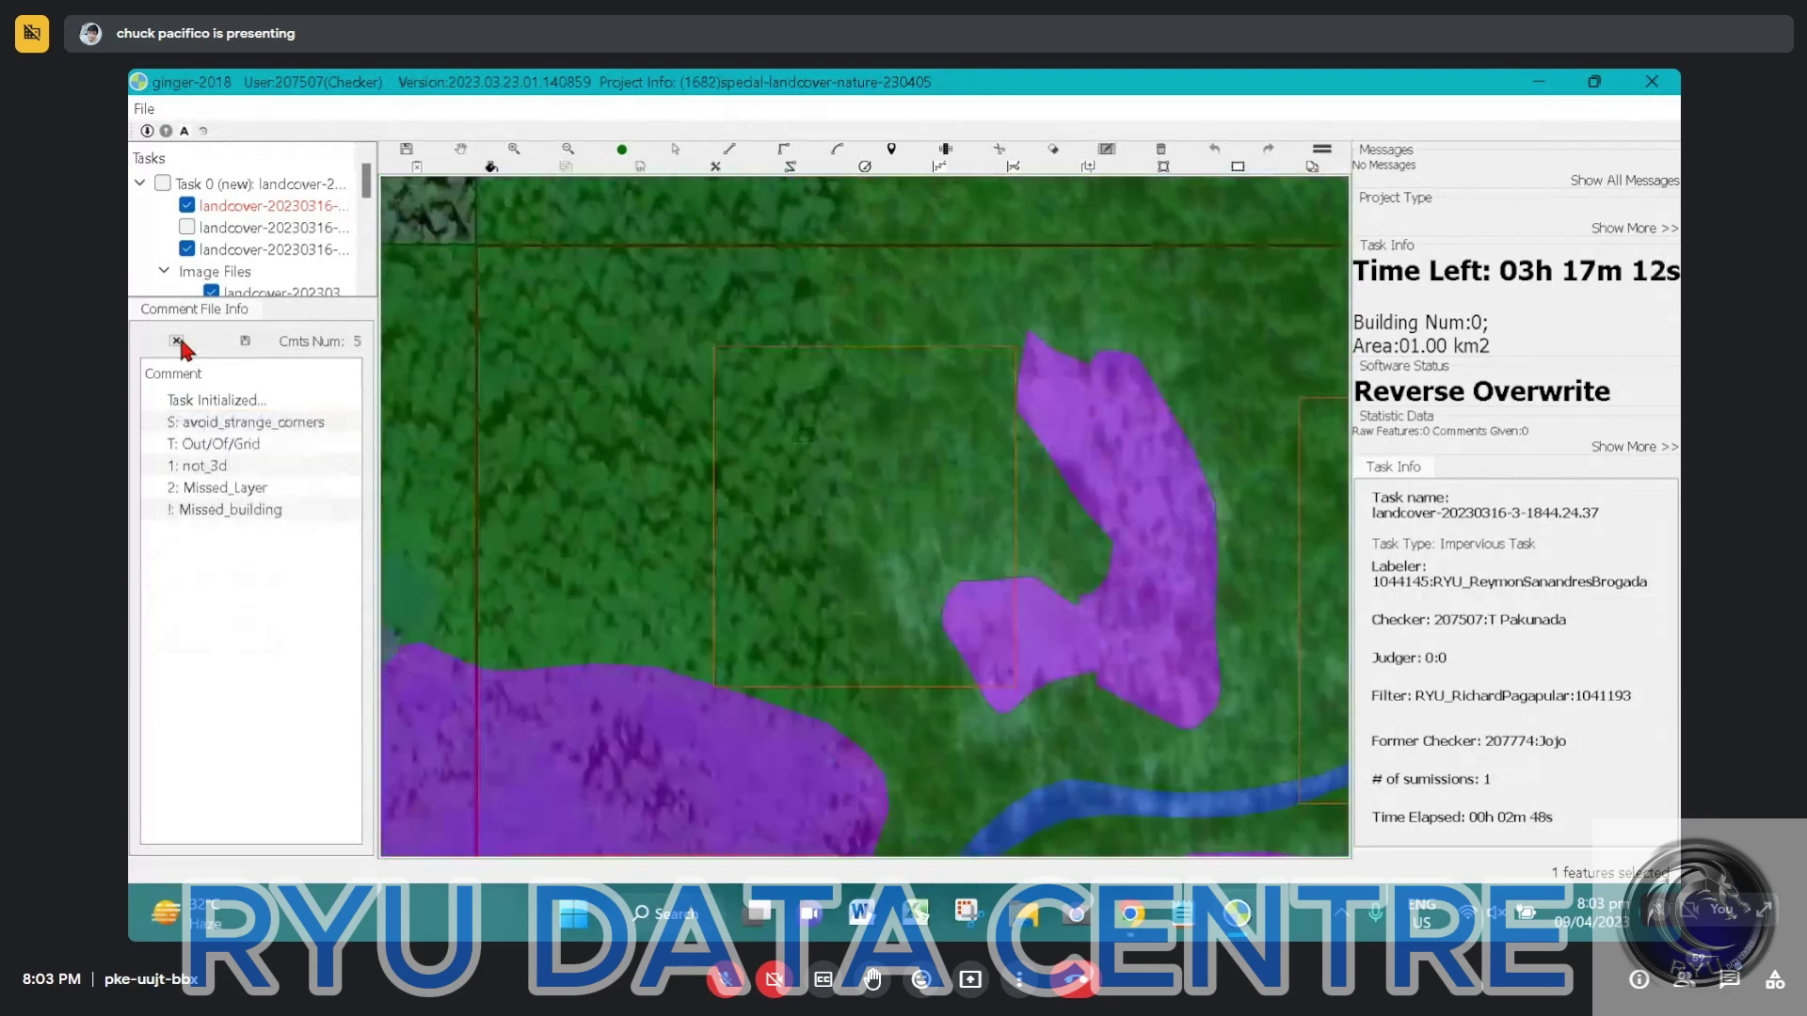
pyautogui.click(179, 340)
pyautogui.click(179, 340)
pyautogui.click(179, 340)
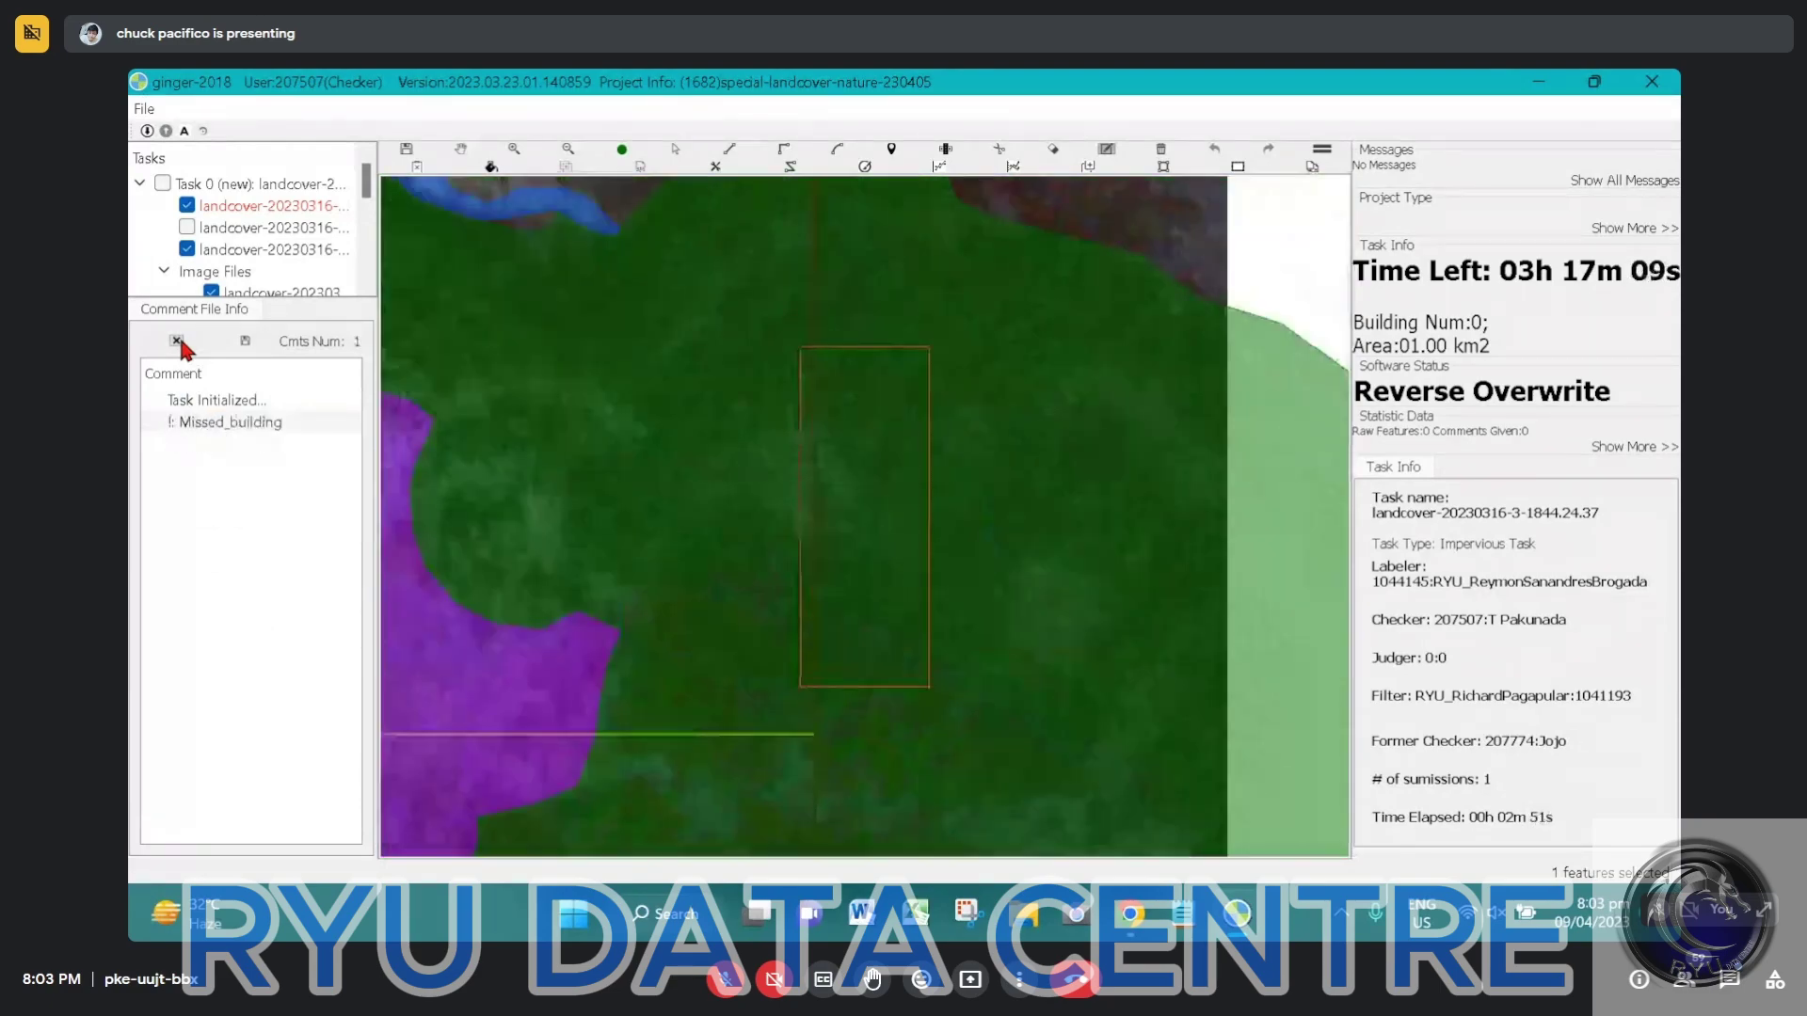
pyautogui.click(179, 341)
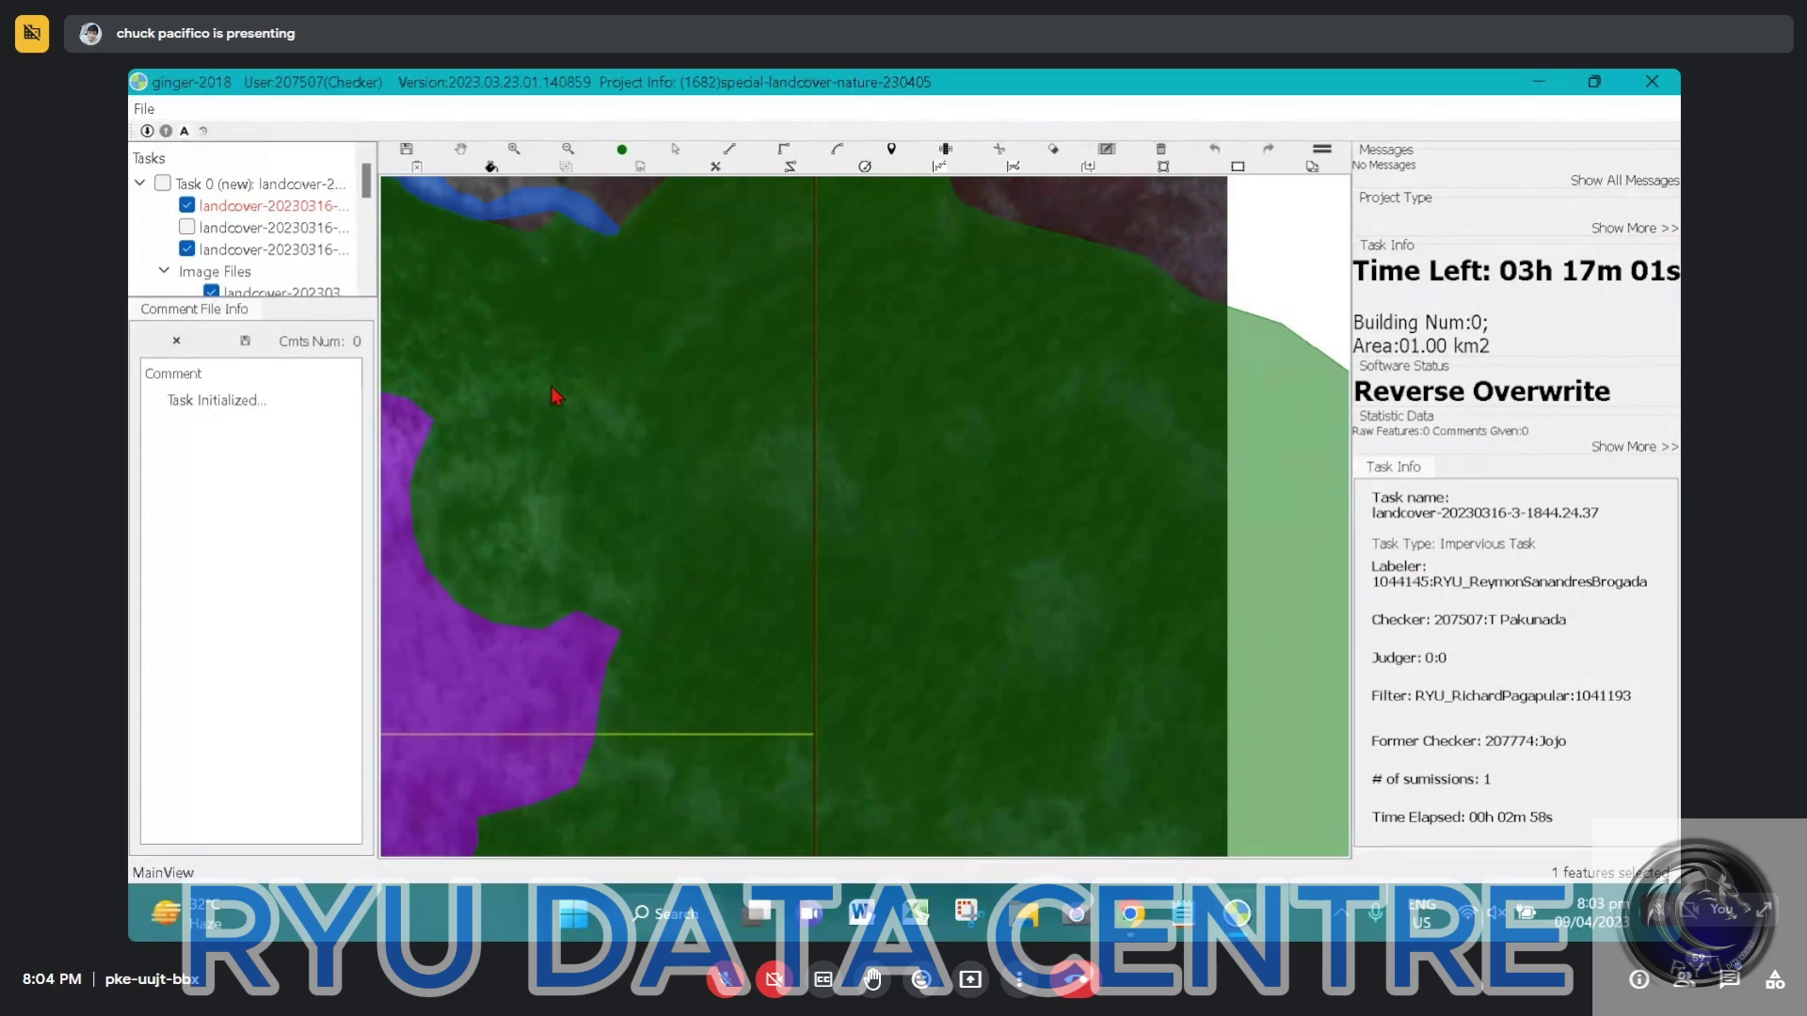
# Step: Place Use_right_angle_tool, avoid_strange_corners and not_a_cavity comments on the map
pyautogui.scroll(-2, 786, 435)
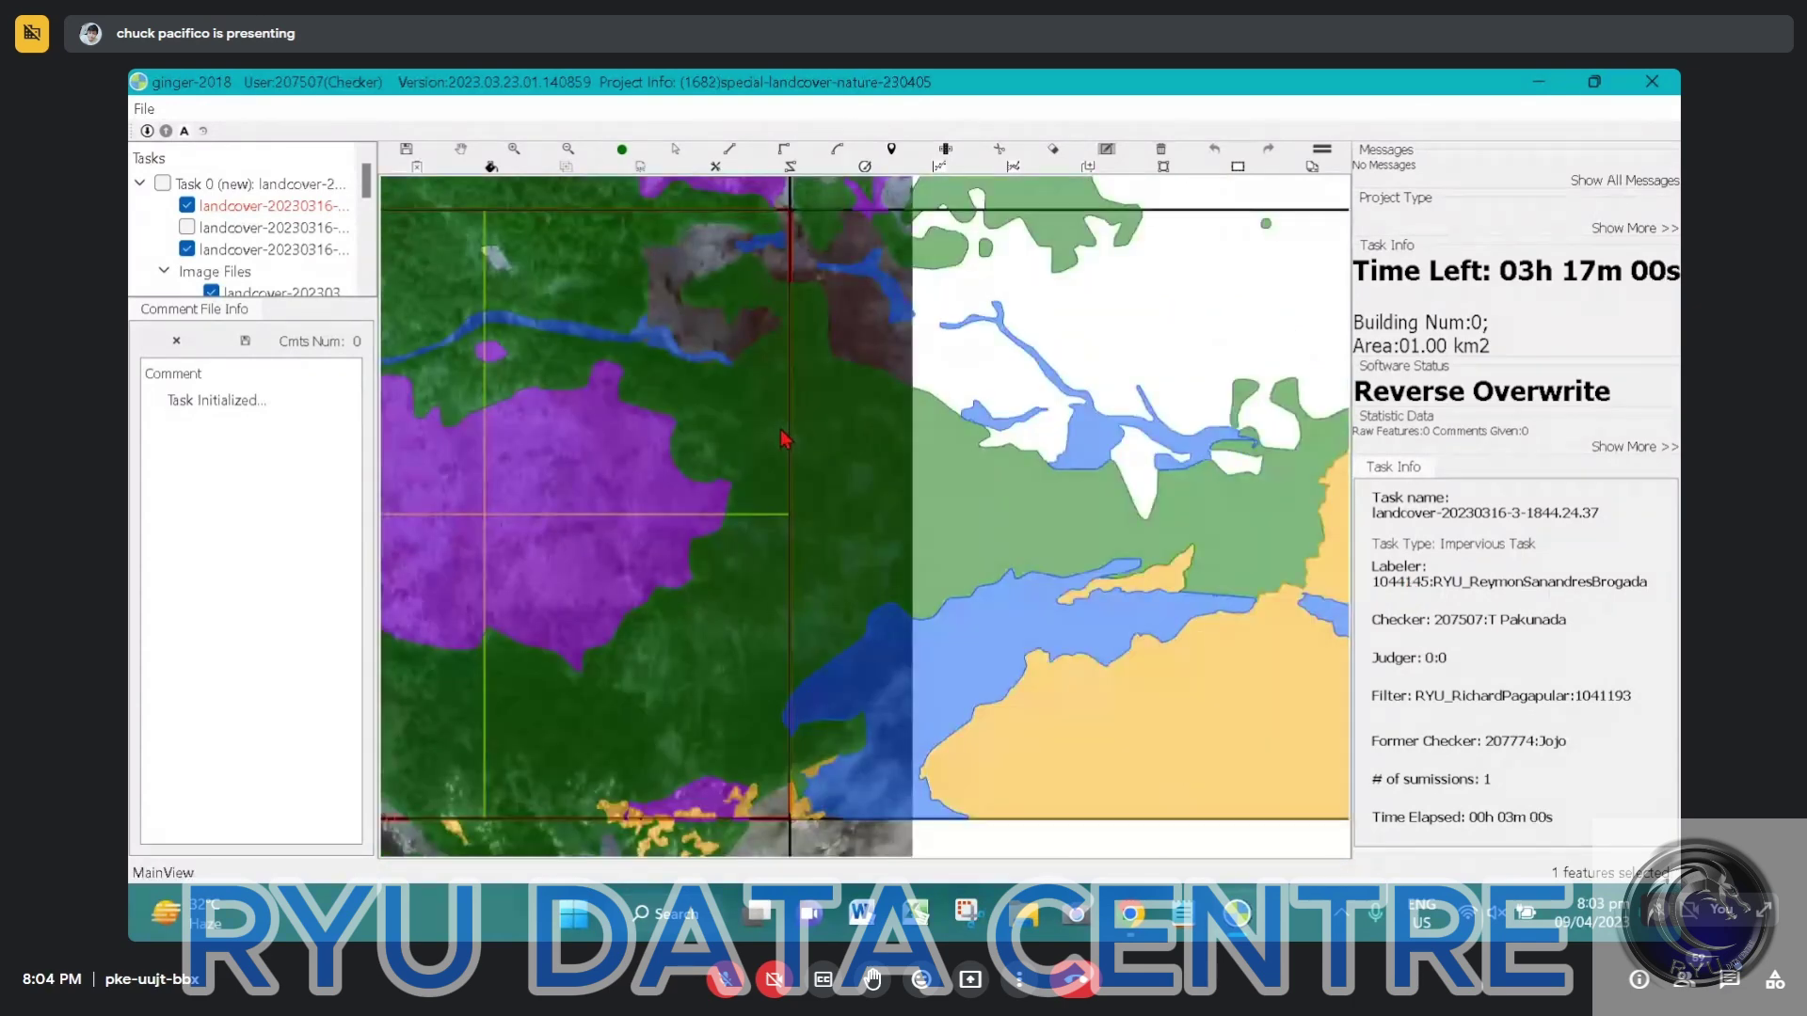
pyautogui.scroll(-2, 786, 438)
pyautogui.click(670, 441)
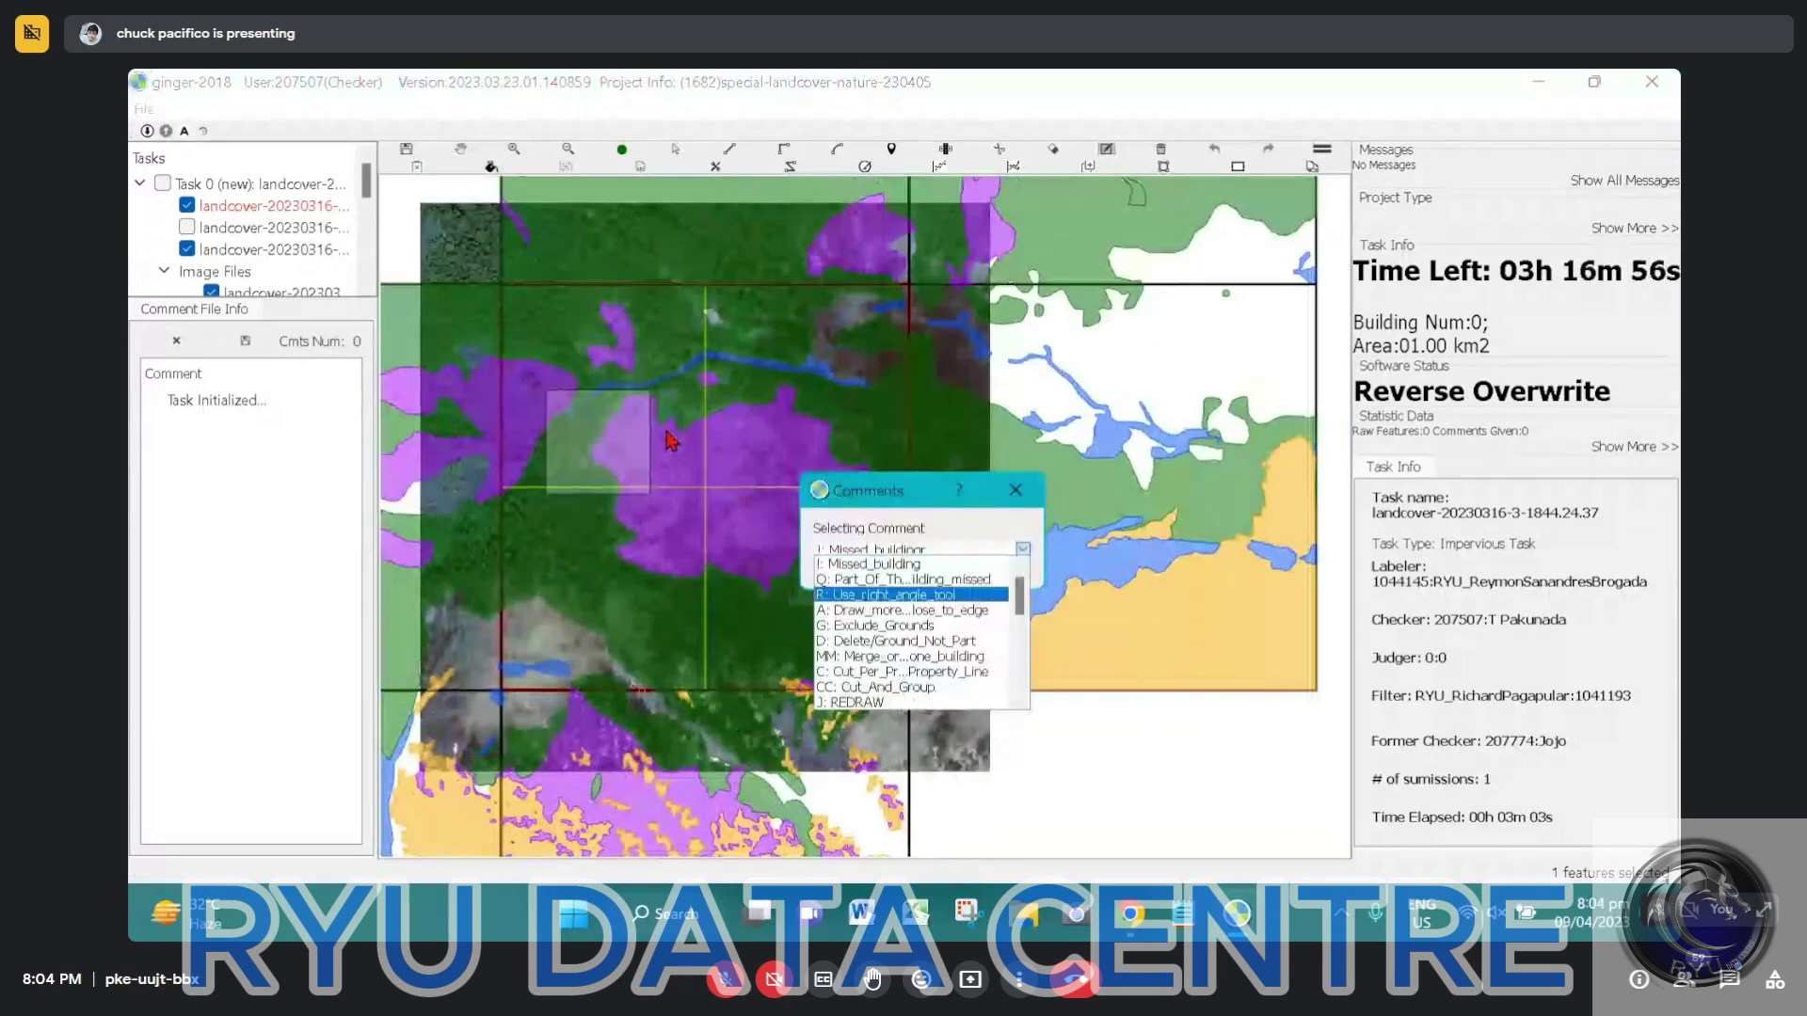
pyautogui.press('Return')
pyautogui.click(789, 477)
pyautogui.press('s')
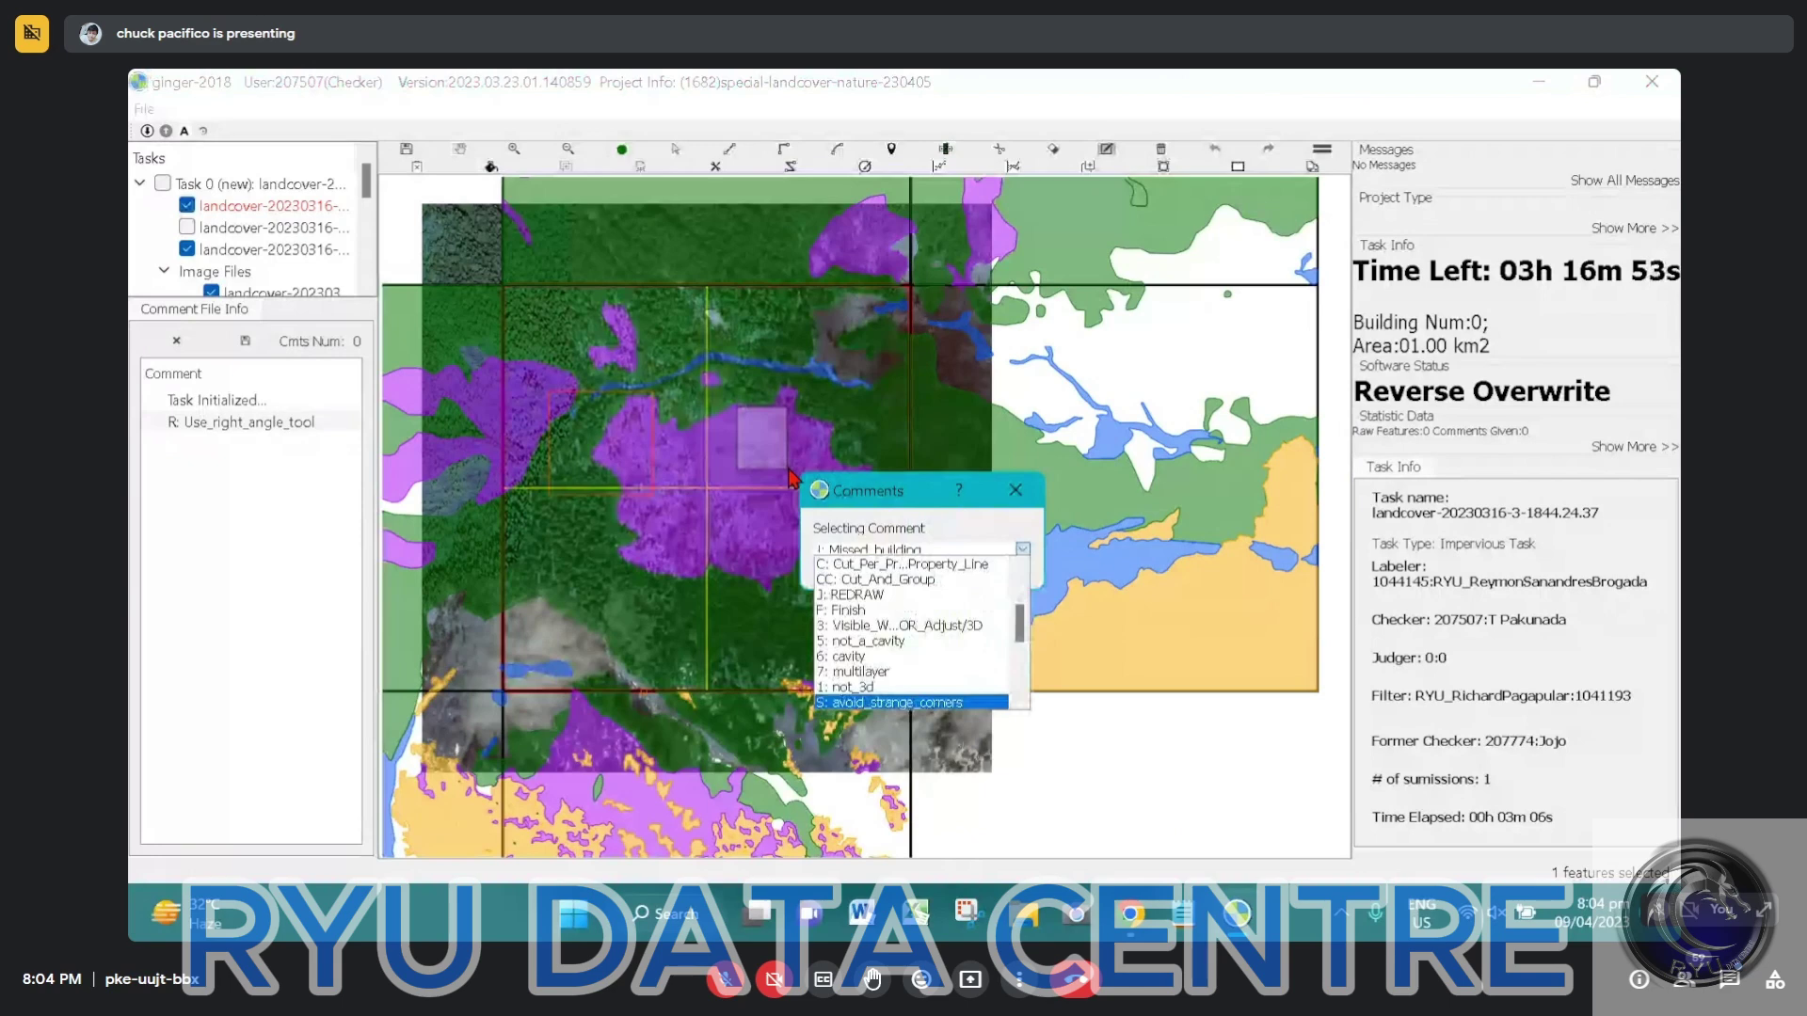
pyautogui.press('Return')
pyautogui.click(690, 414)
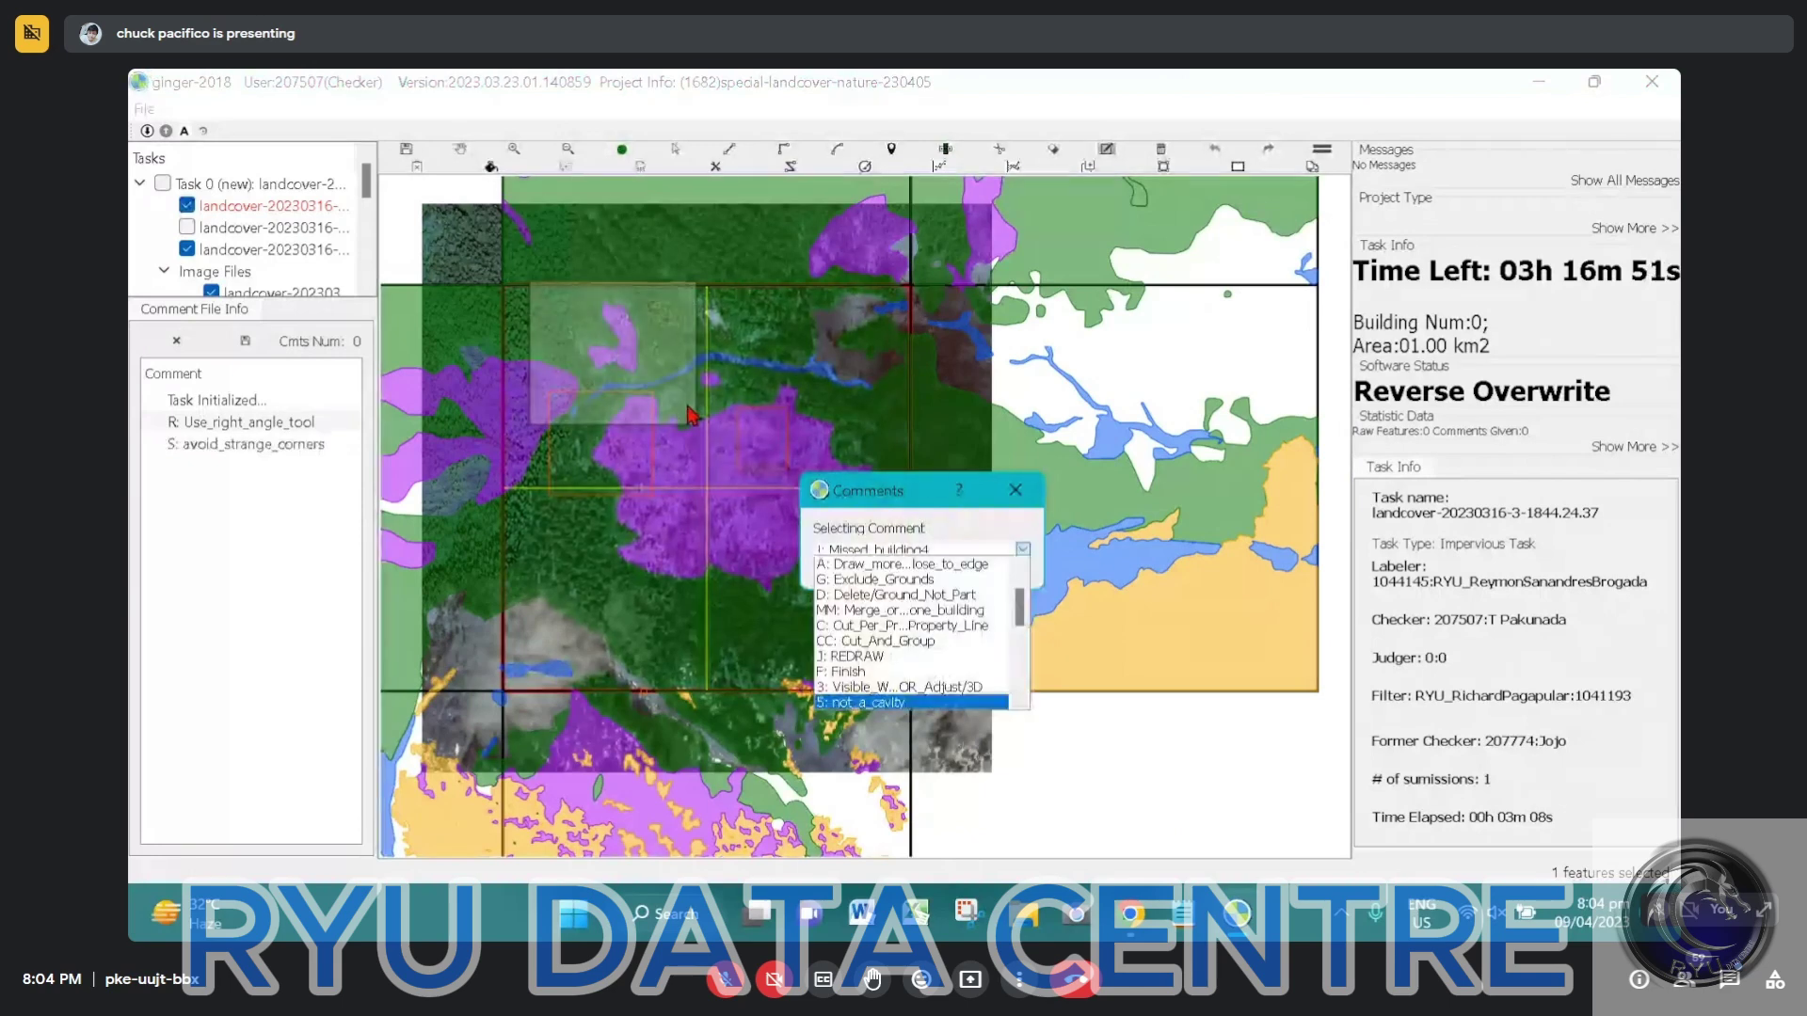
pyautogui.press('5')
pyautogui.press('Return')
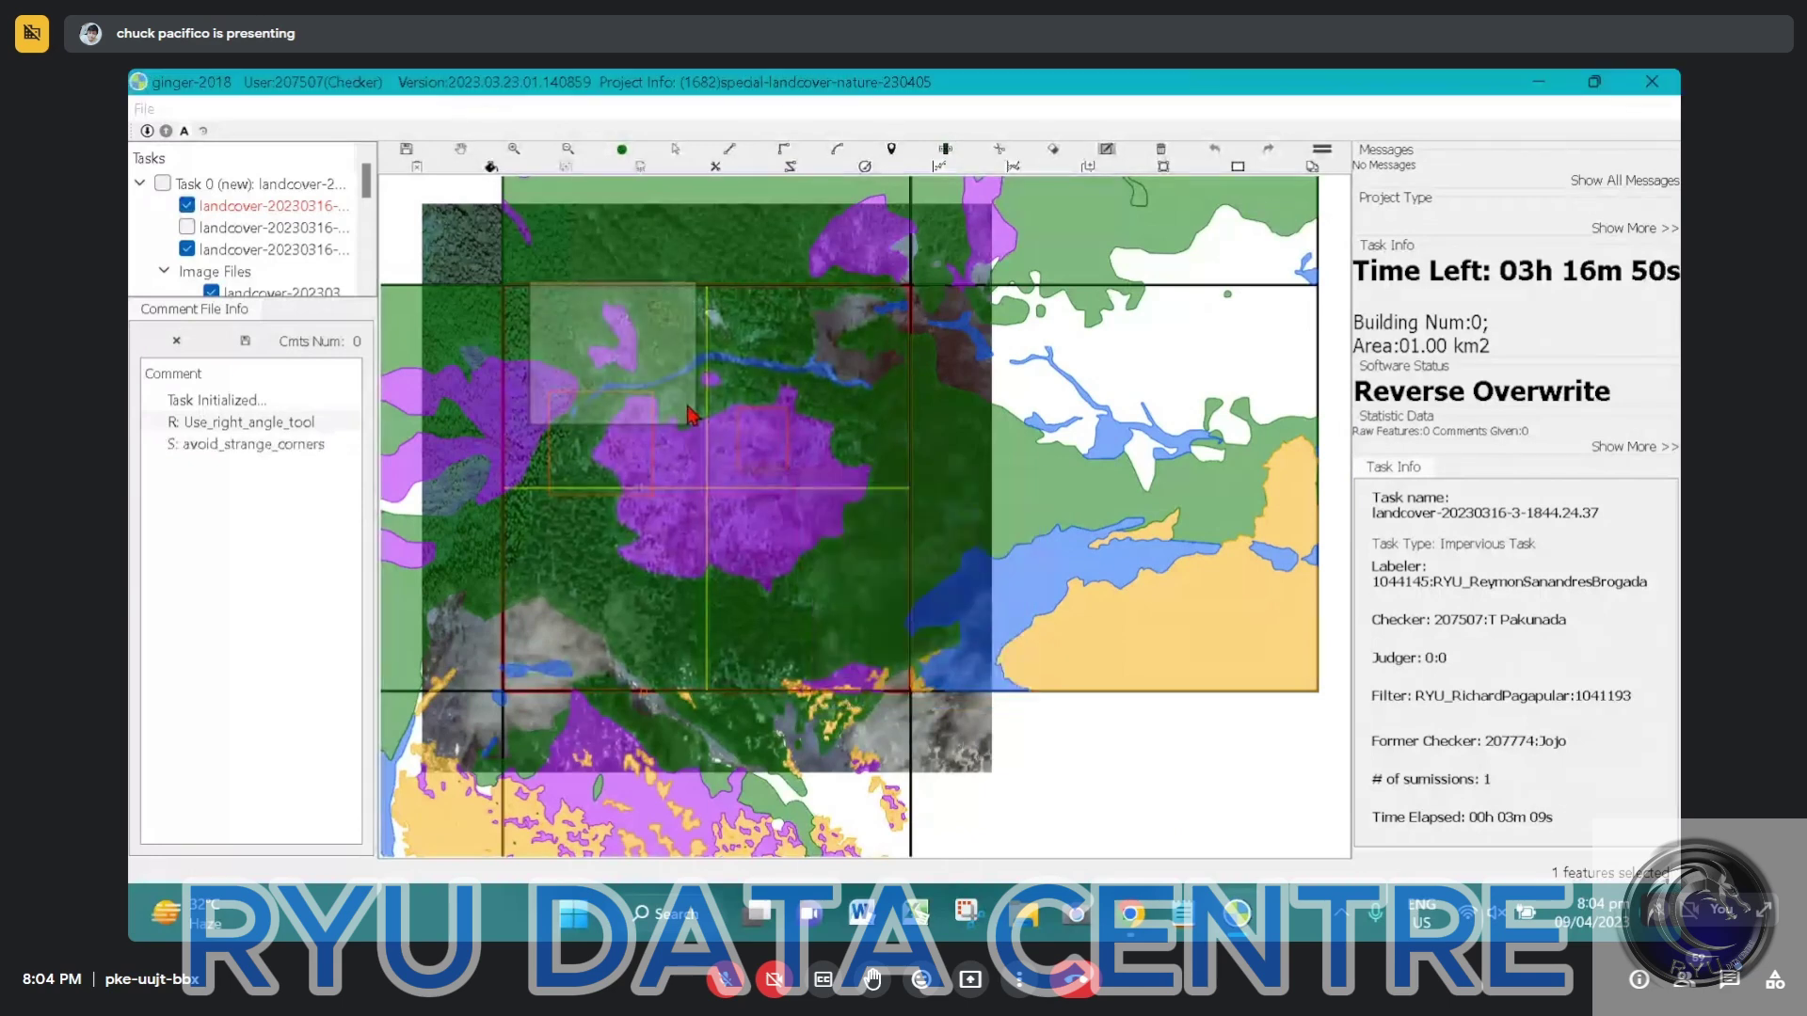
# Step: Add not_3d, multilayer and Missed_building comments, then jump to the Use_right_angle_tool comment
pyautogui.click(643, 588)
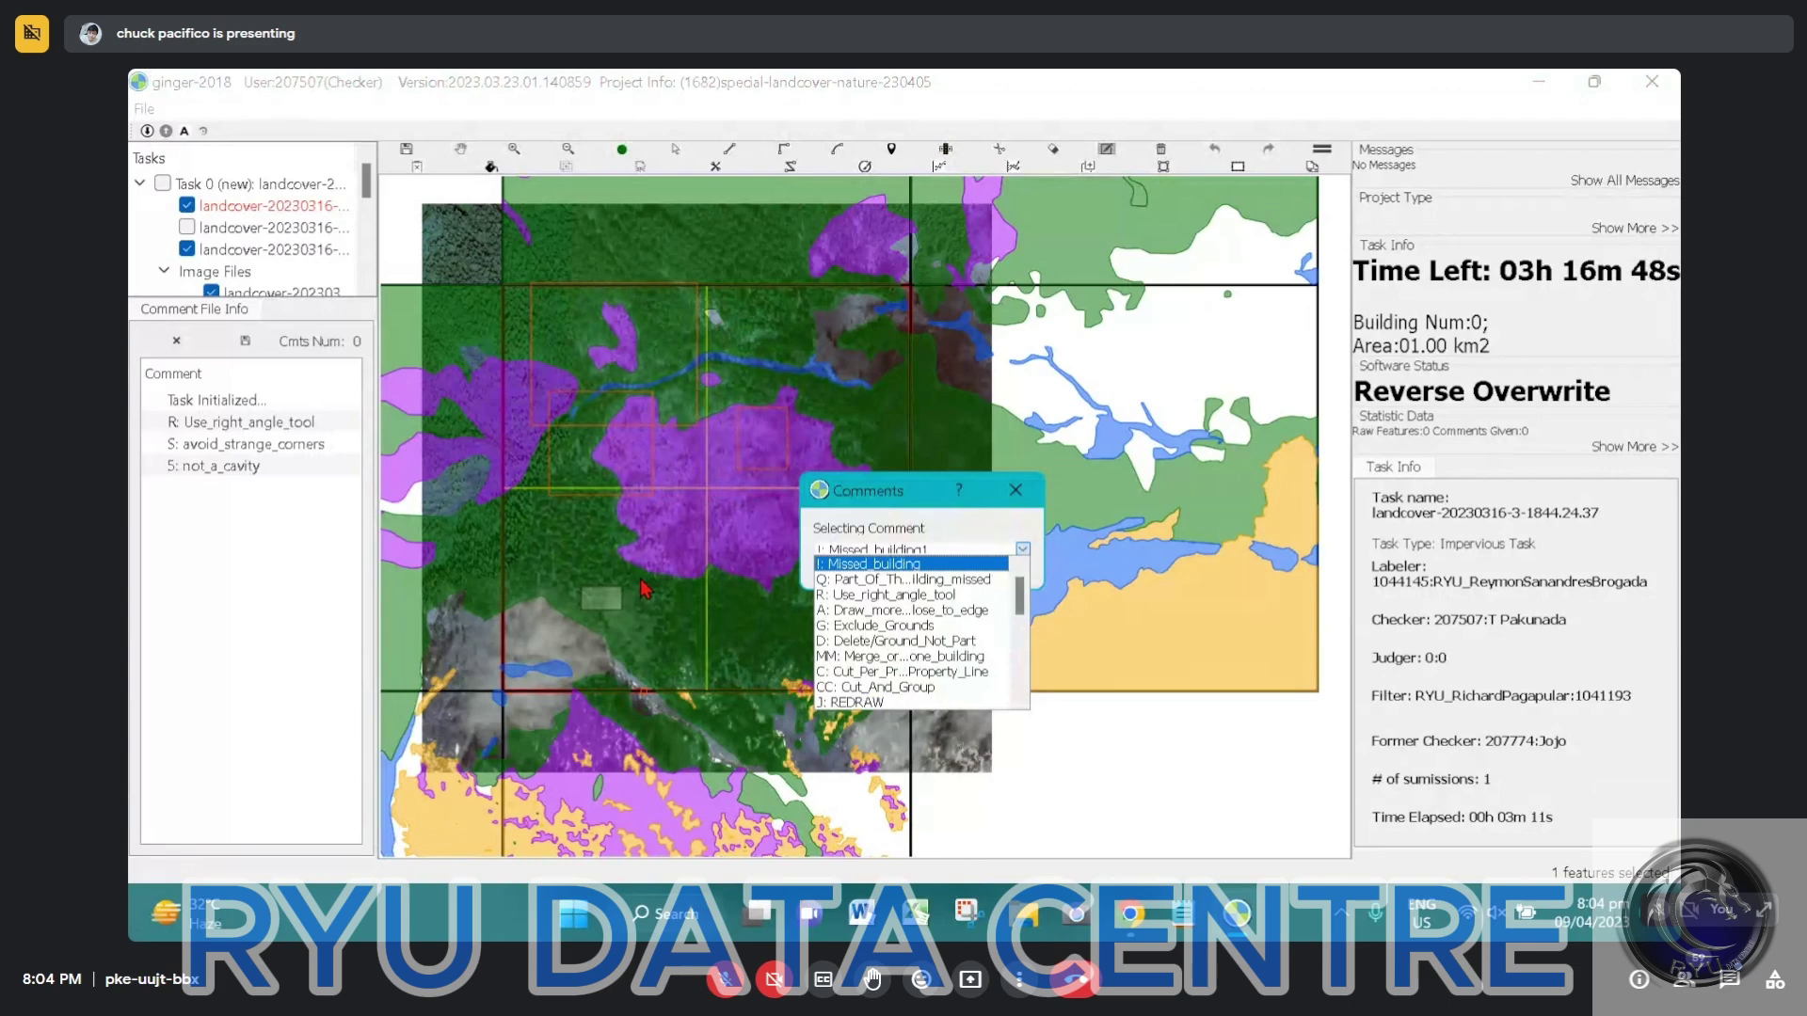
pyautogui.press('1')
pyautogui.press('Return')
pyautogui.click(734, 609)
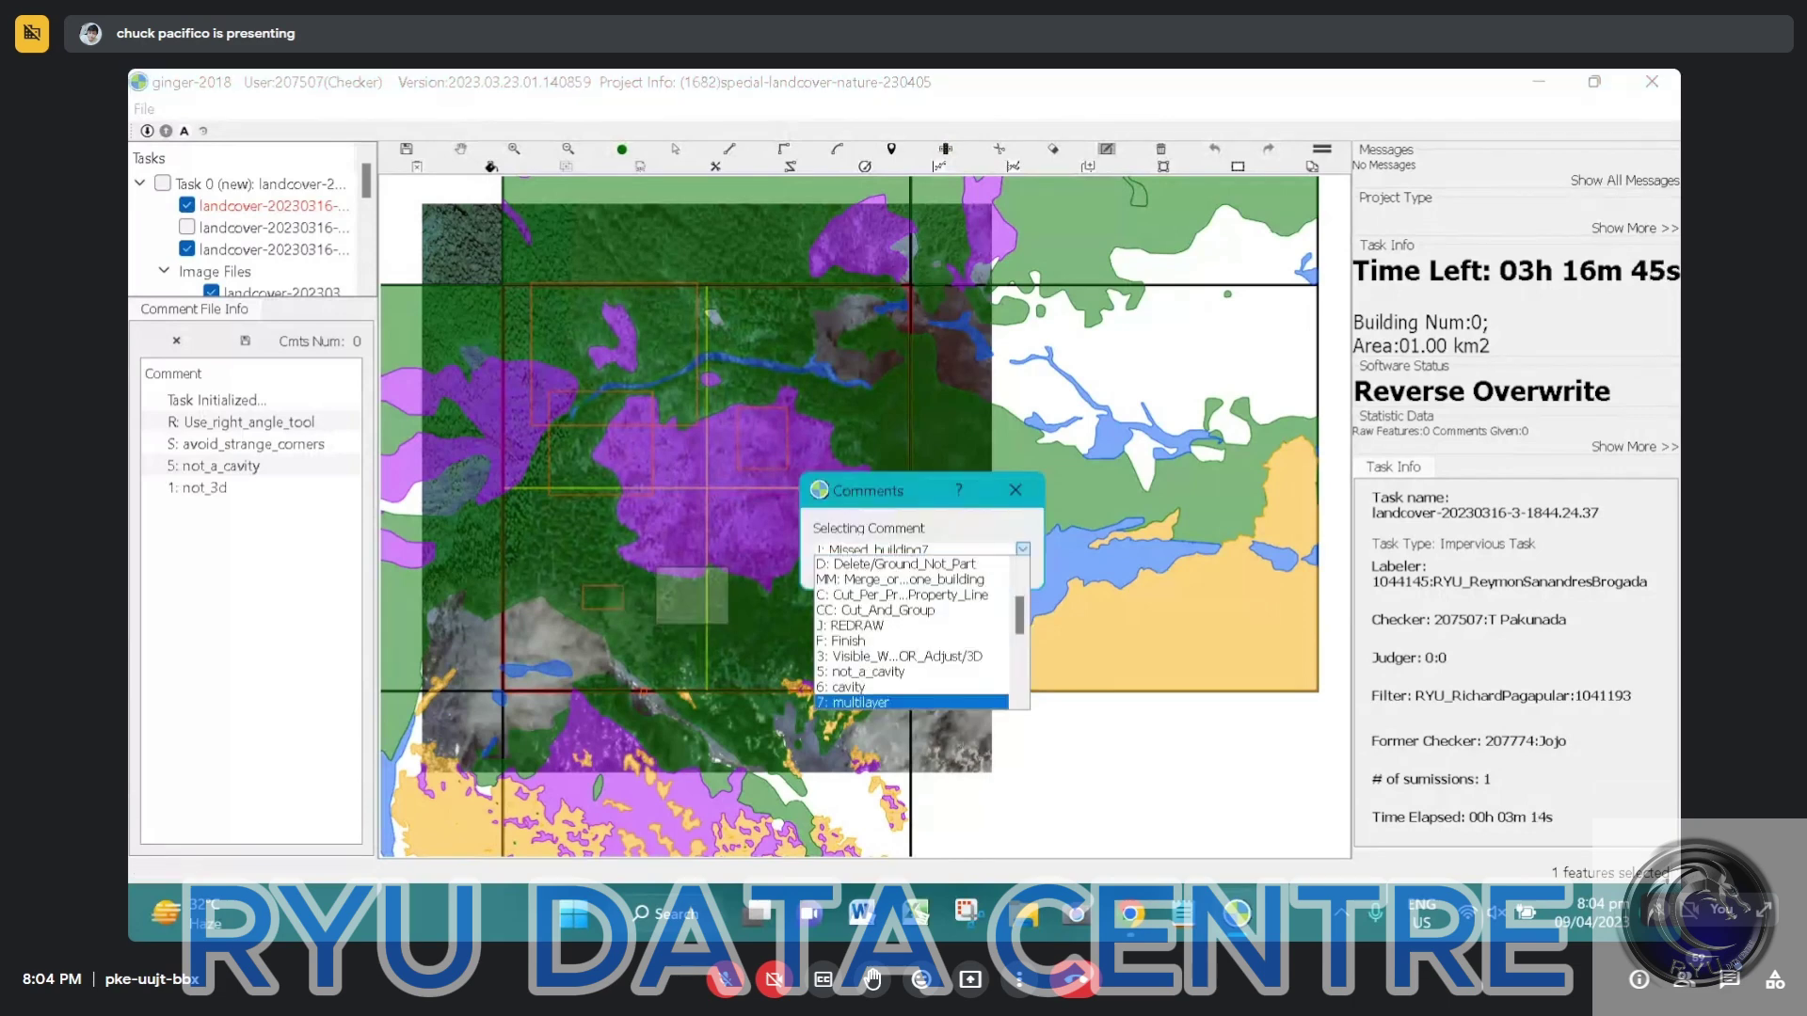
pyautogui.press('Return')
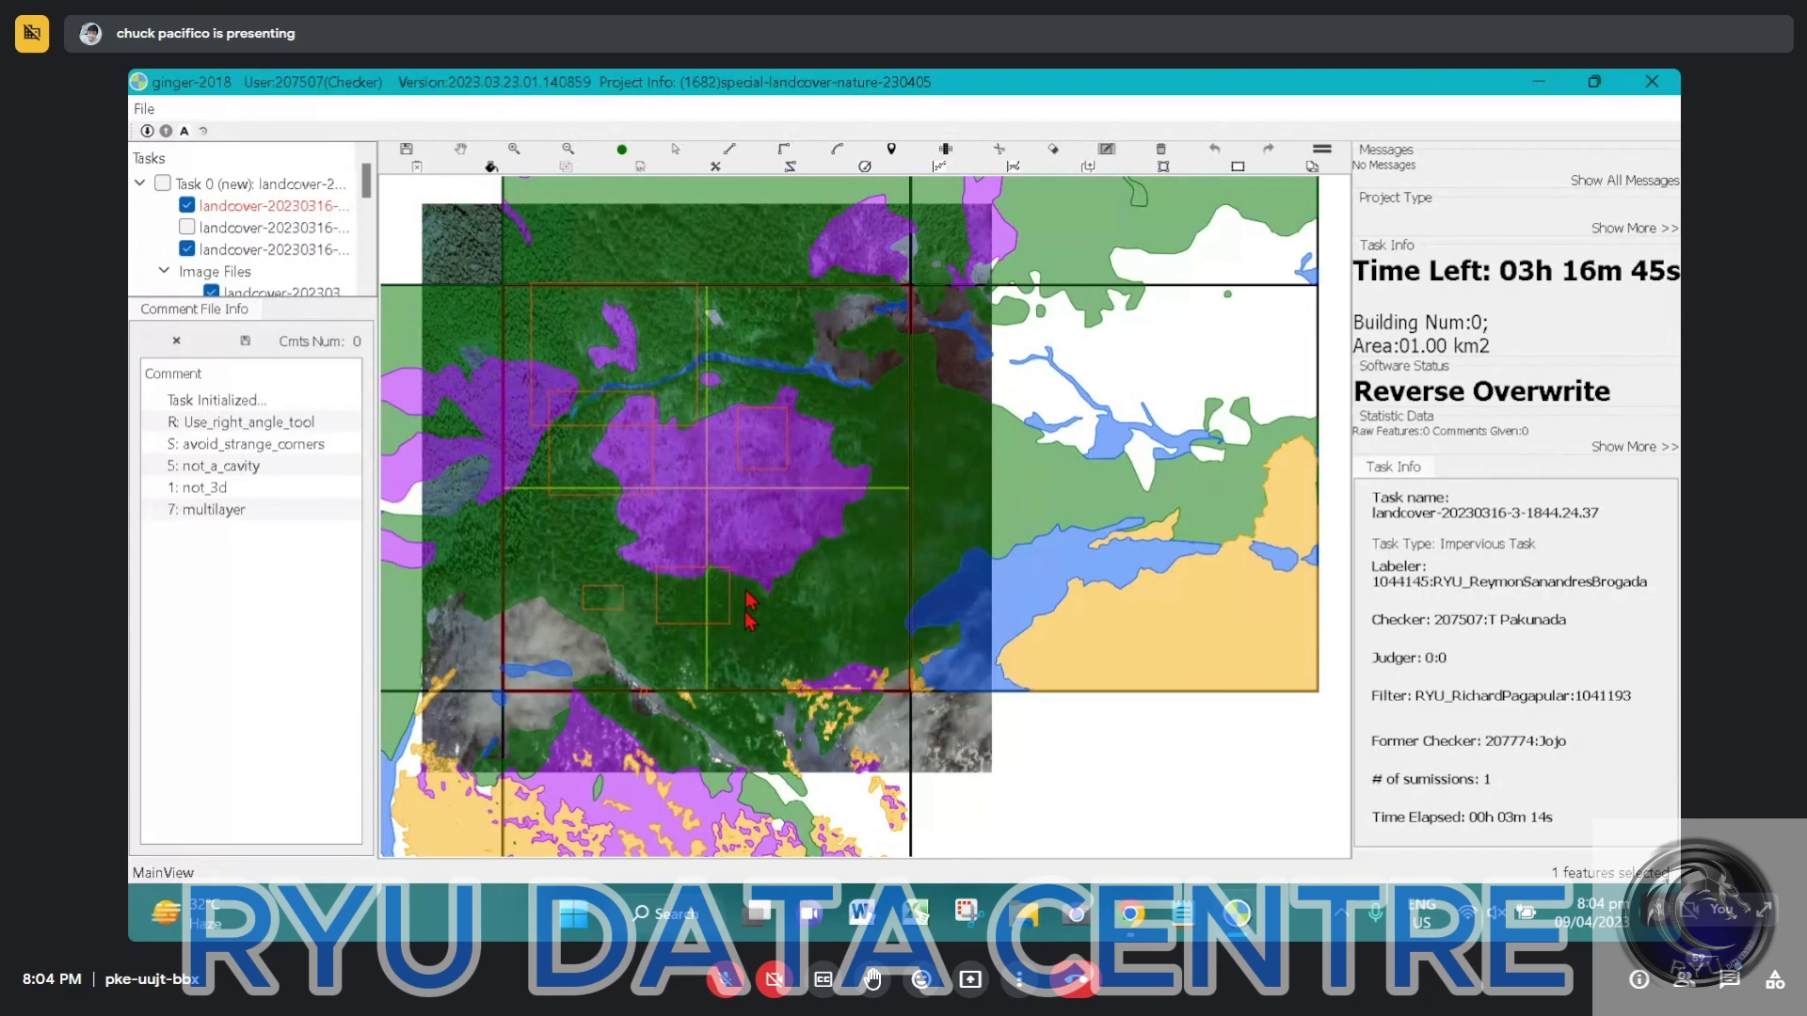
pyautogui.click(815, 605)
pyautogui.press('Return')
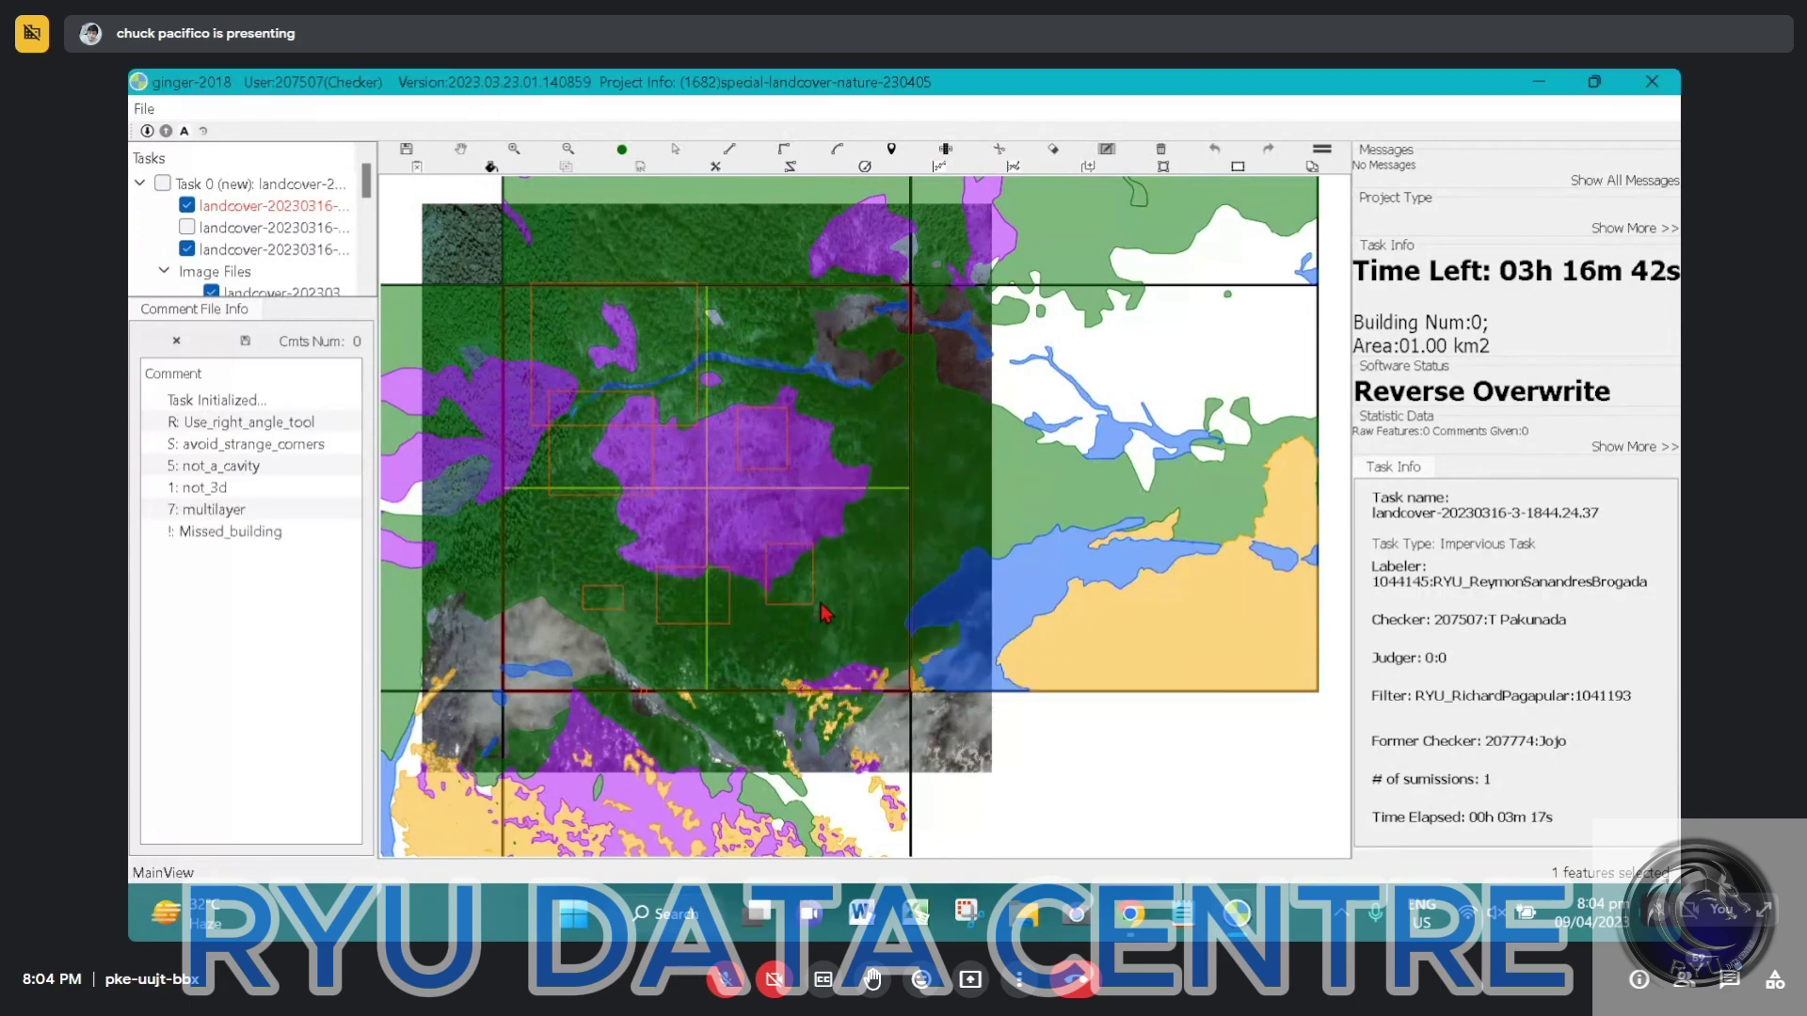
pyautogui.click(262, 423)
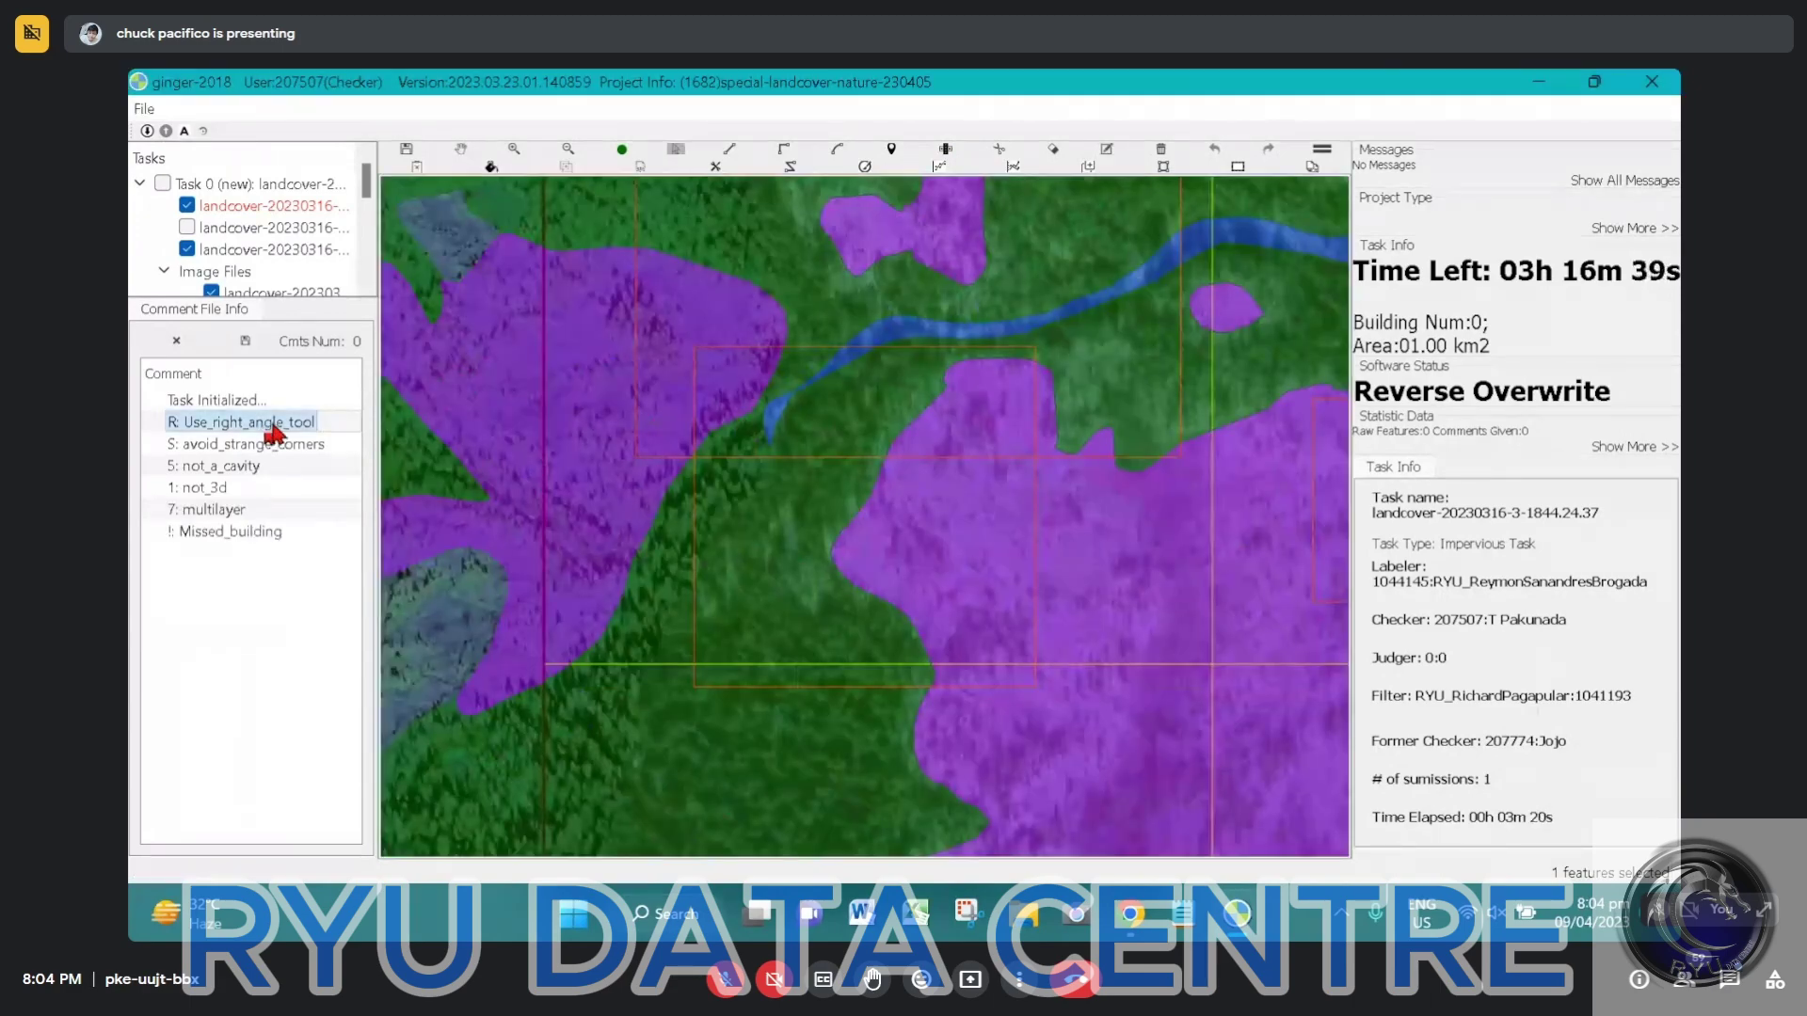
# Step: Delete the Use_right_angle_tool, avoid_strange_corners, not_a_cavity, not_3d and remaining comments
pyautogui.click(176, 341)
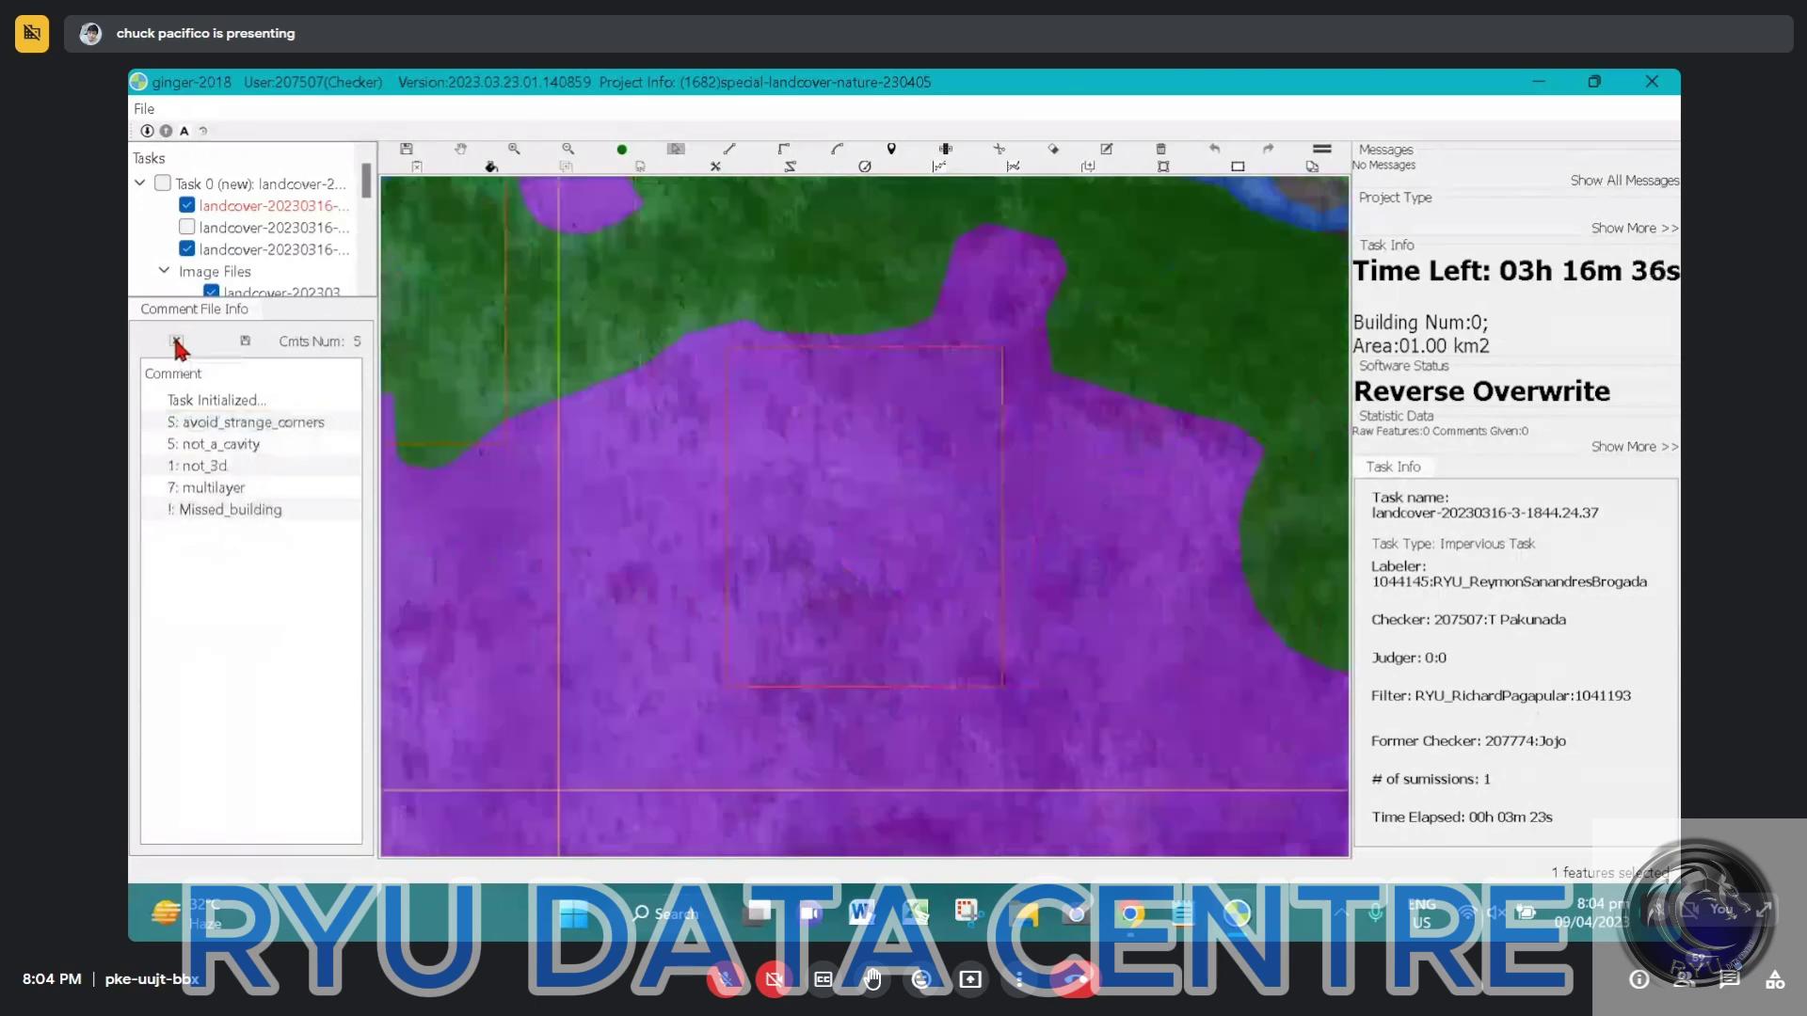
pyautogui.click(225, 421)
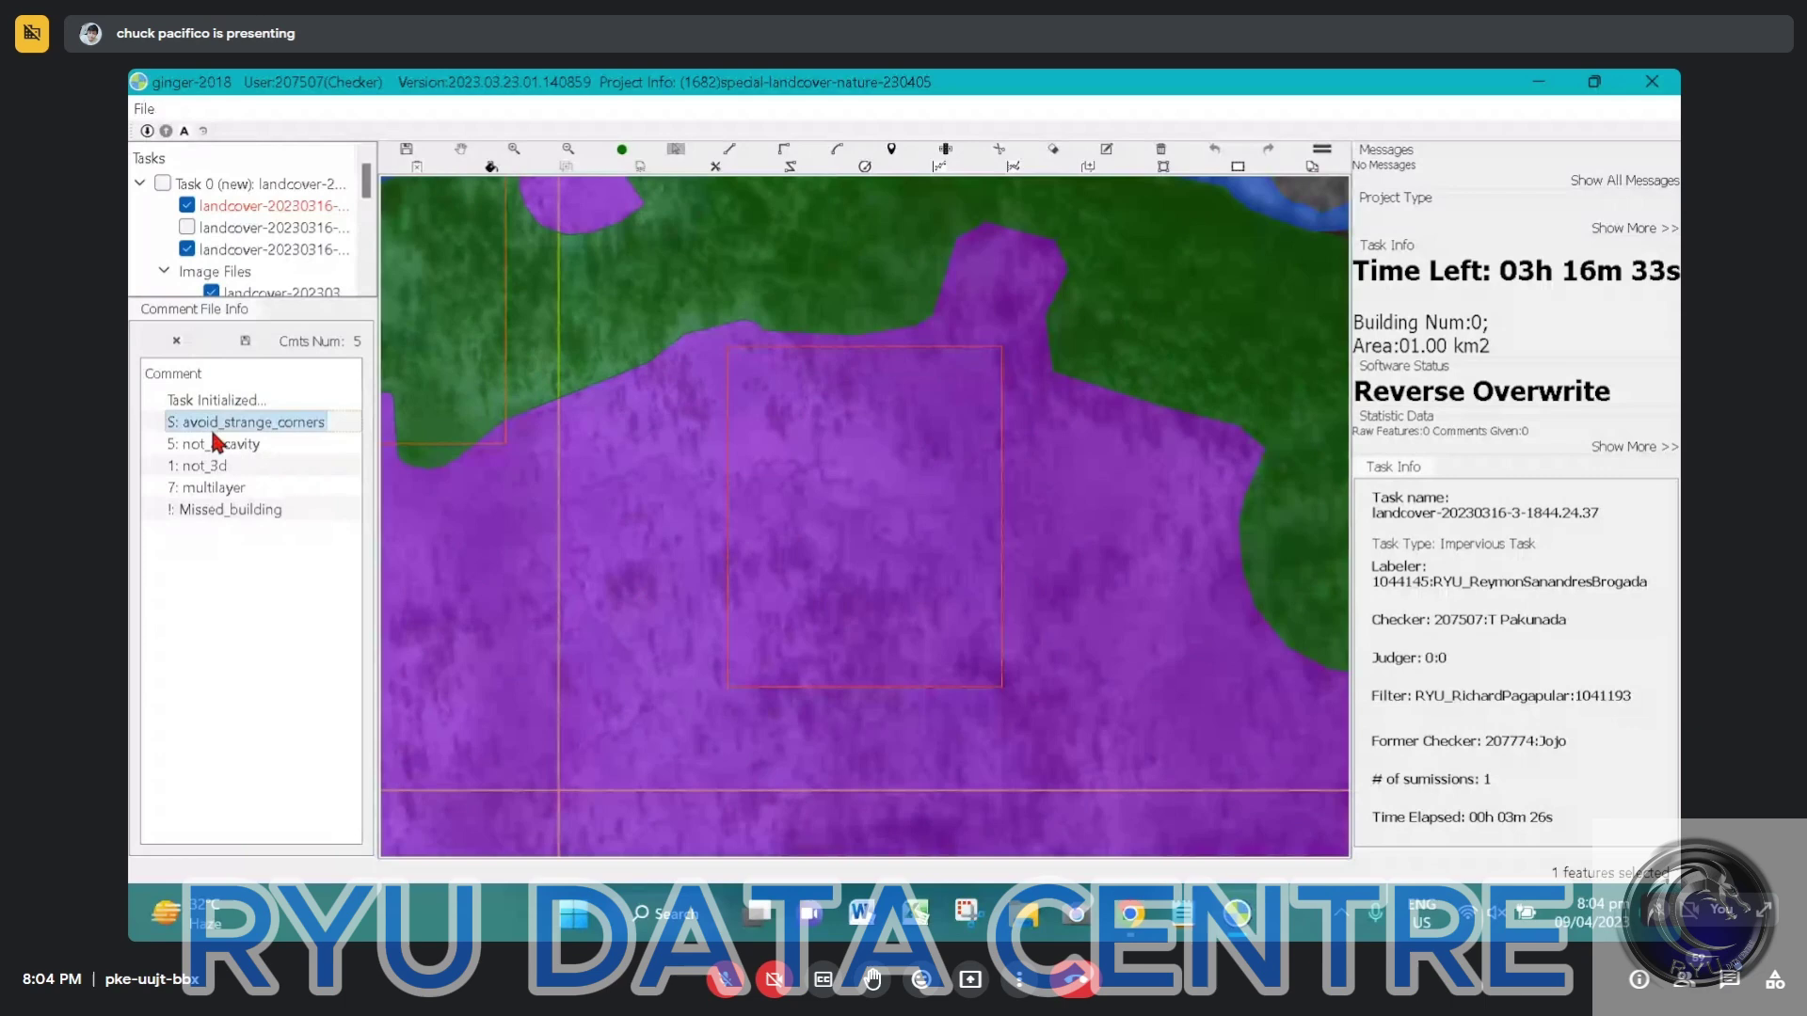
pyautogui.click(175, 342)
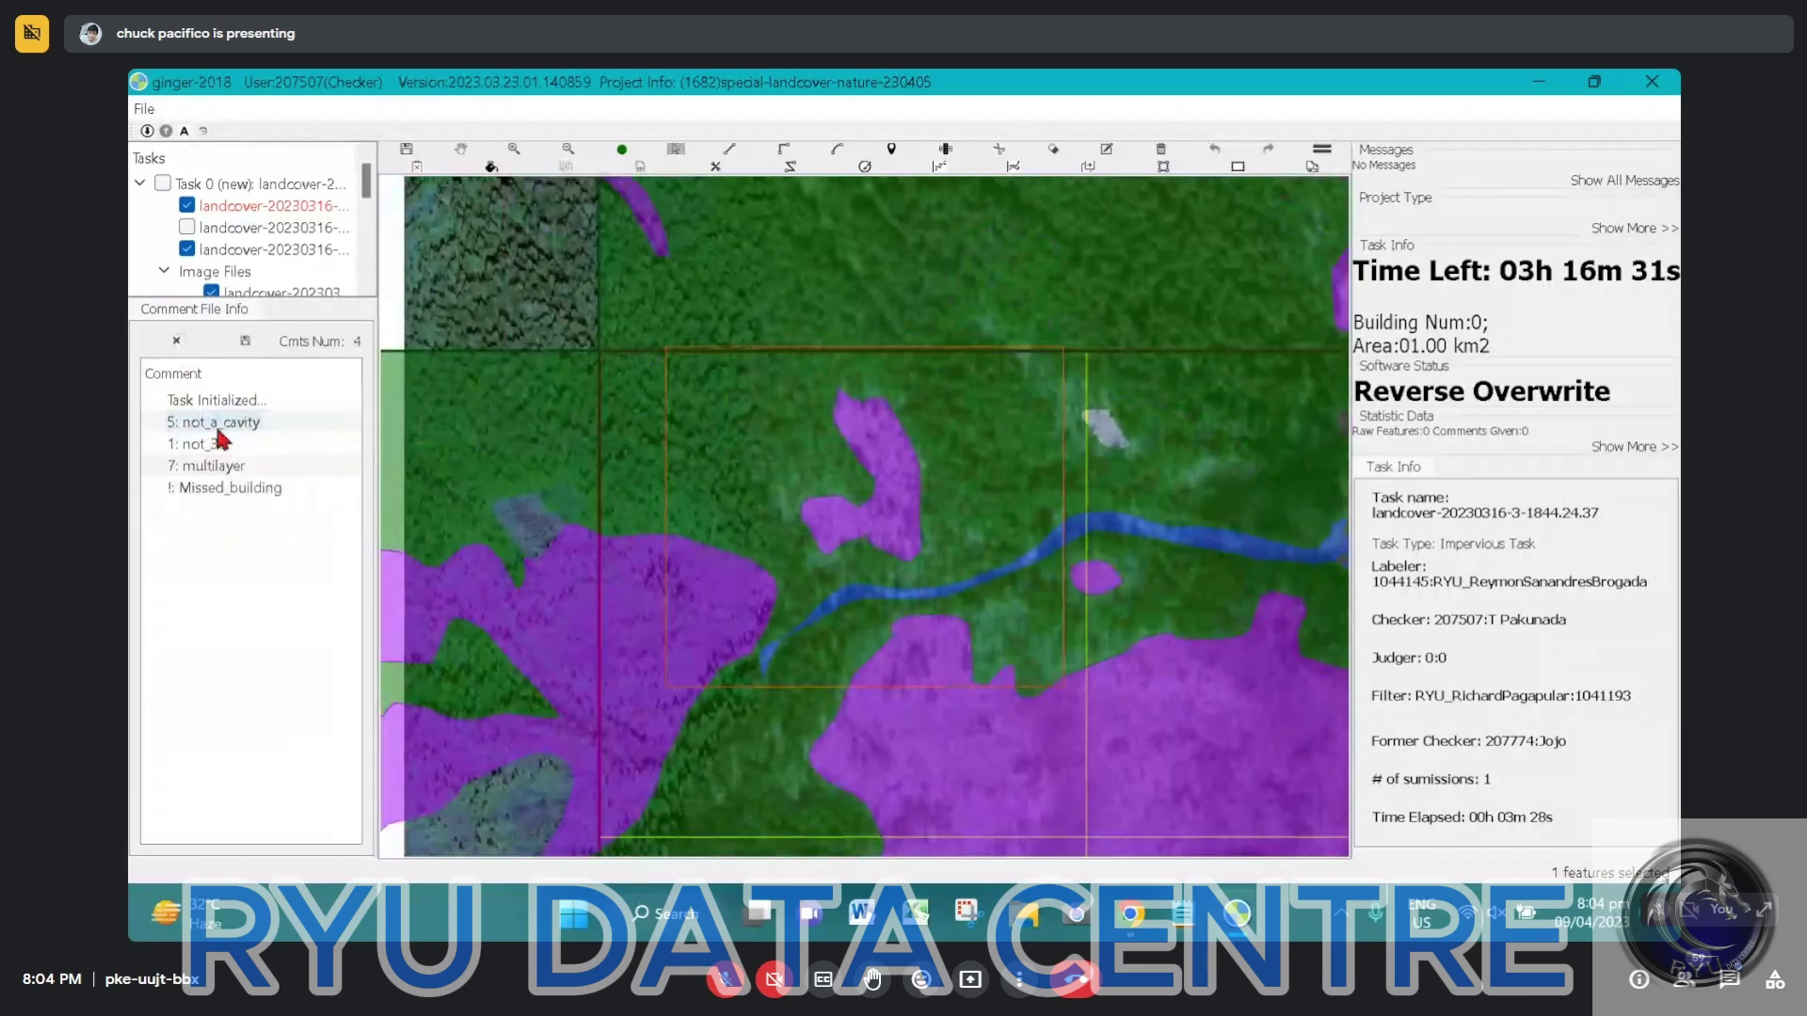
pyautogui.click(219, 424)
pyautogui.click(176, 341)
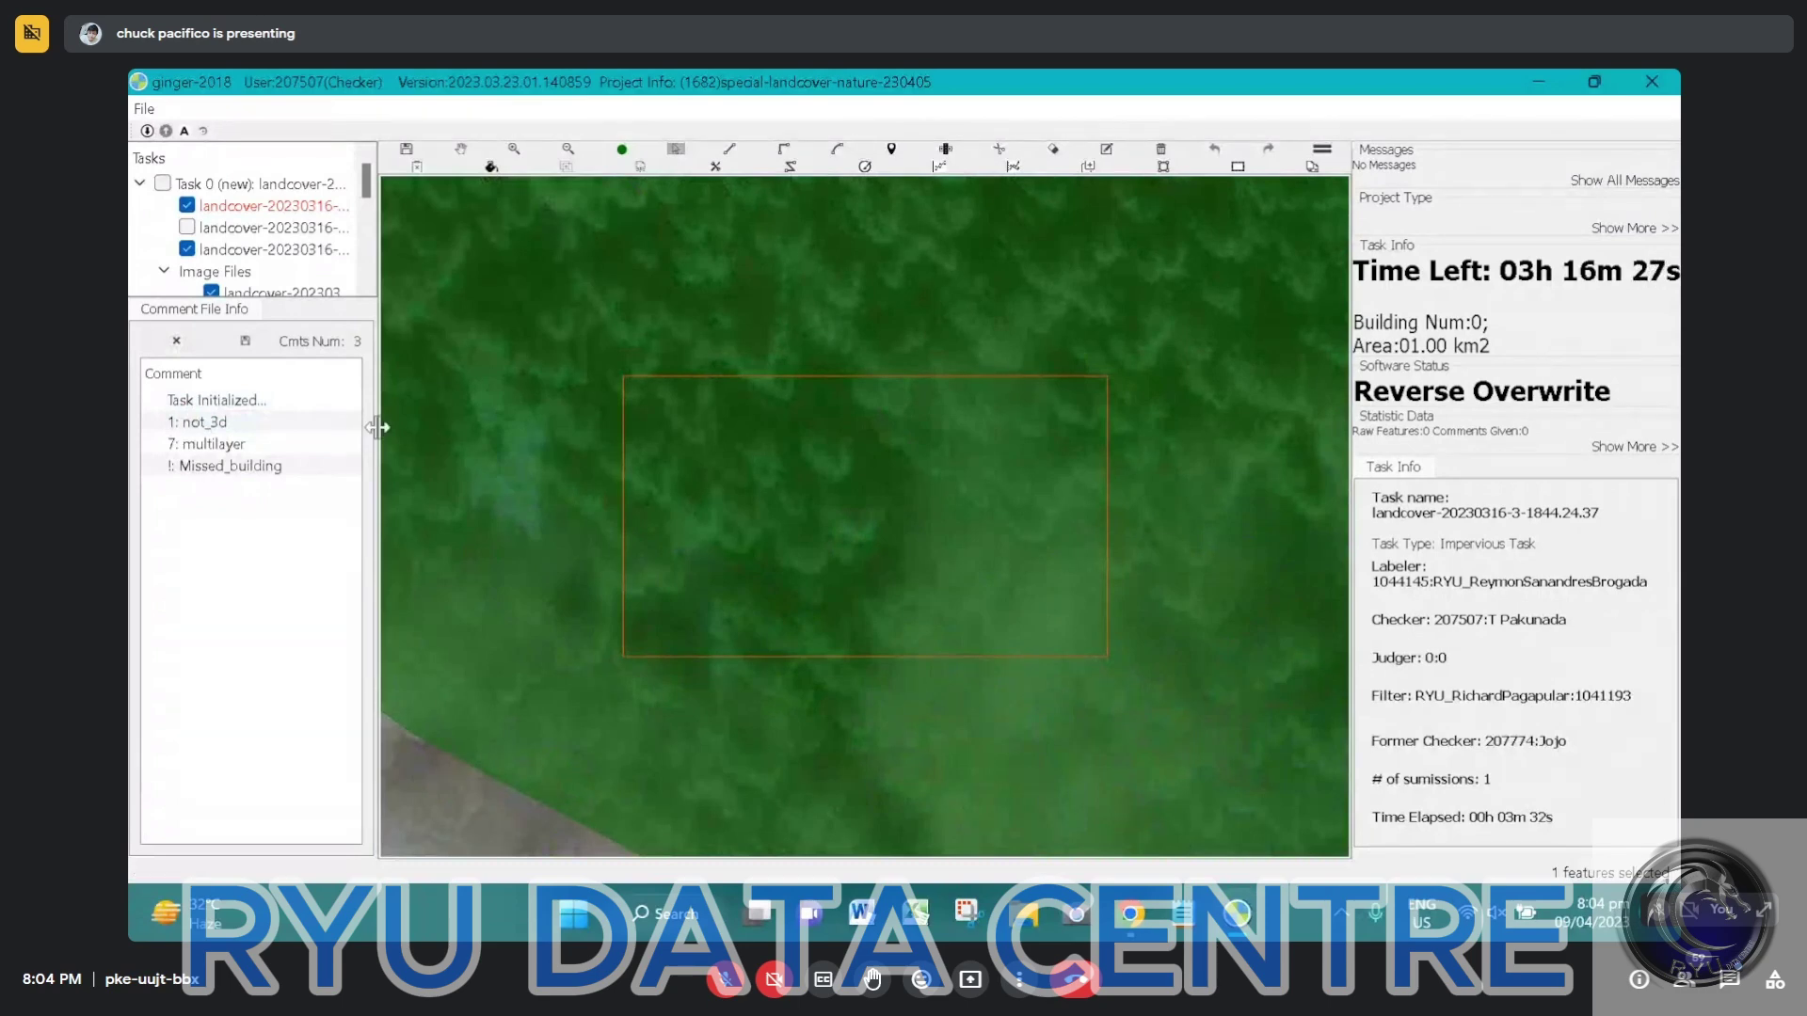
pyautogui.click(200, 422)
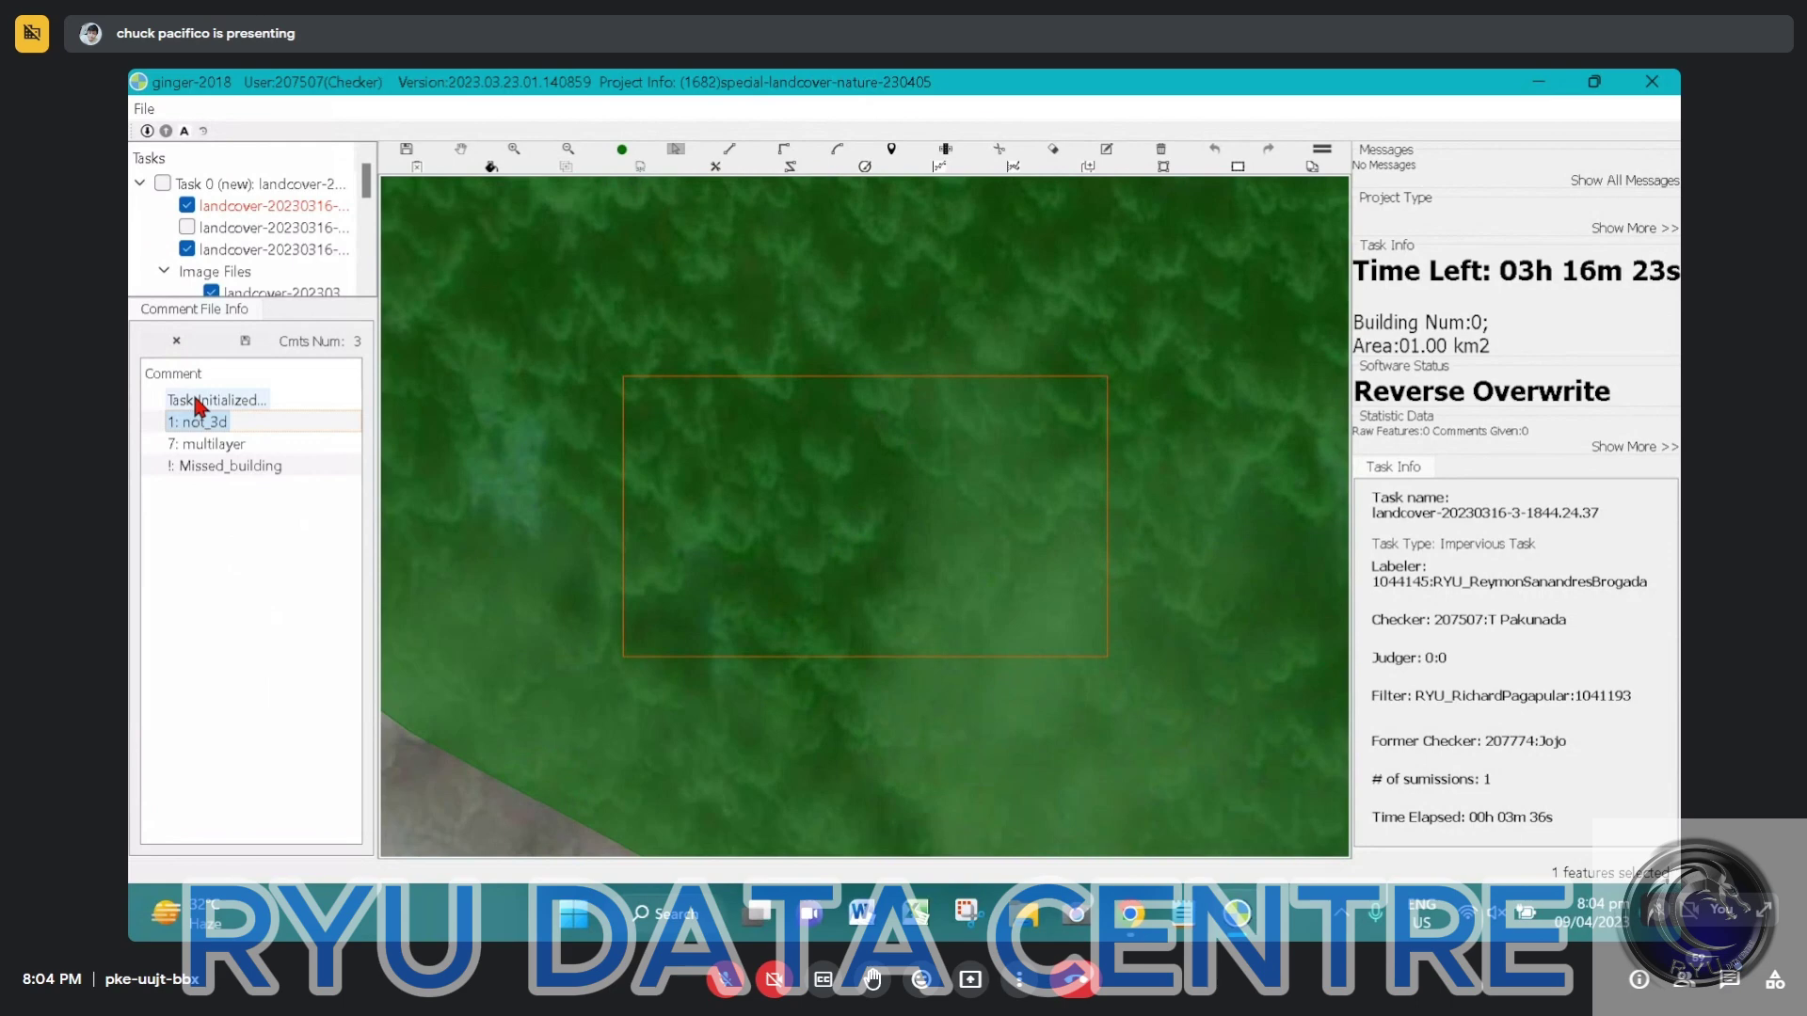
pyautogui.click(176, 341)
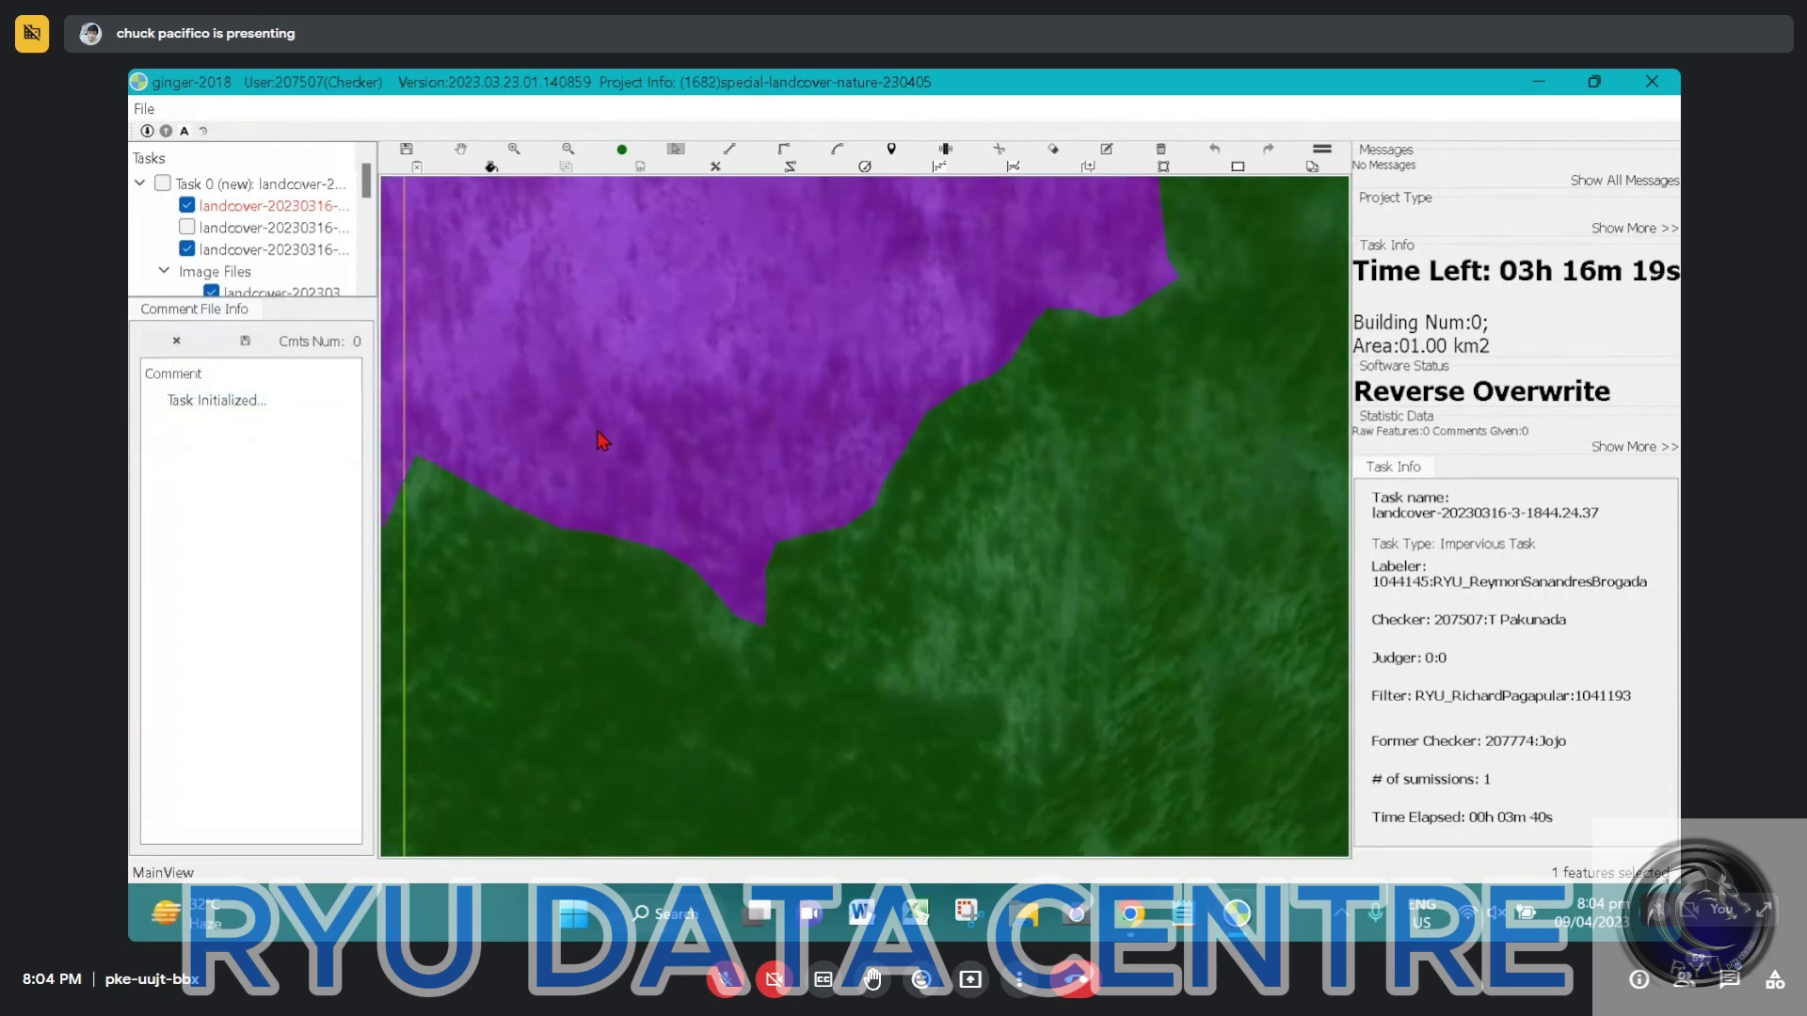
# Step: Restore the window and inspect the river and purple area with the overlay hidden, then switch tasks
pyautogui.click(1611, 84)
pyautogui.scroll(-2, 928, 428)
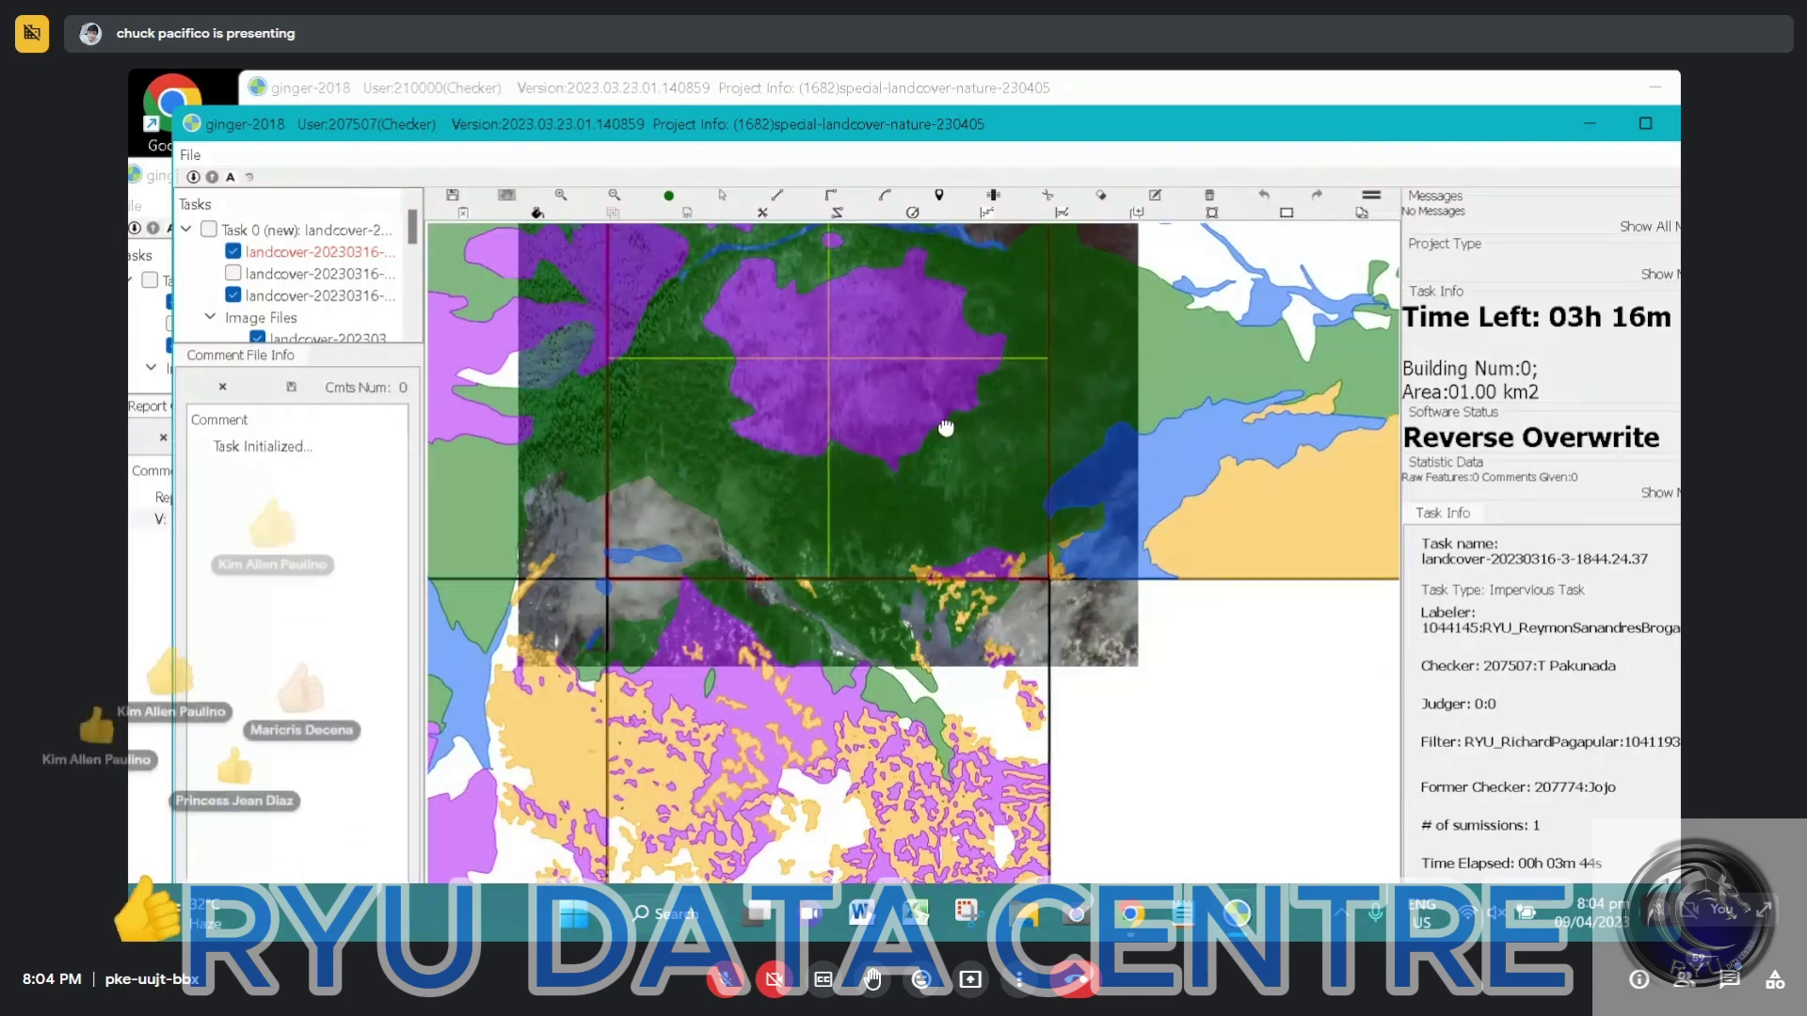
pyautogui.scroll(3, 944, 381)
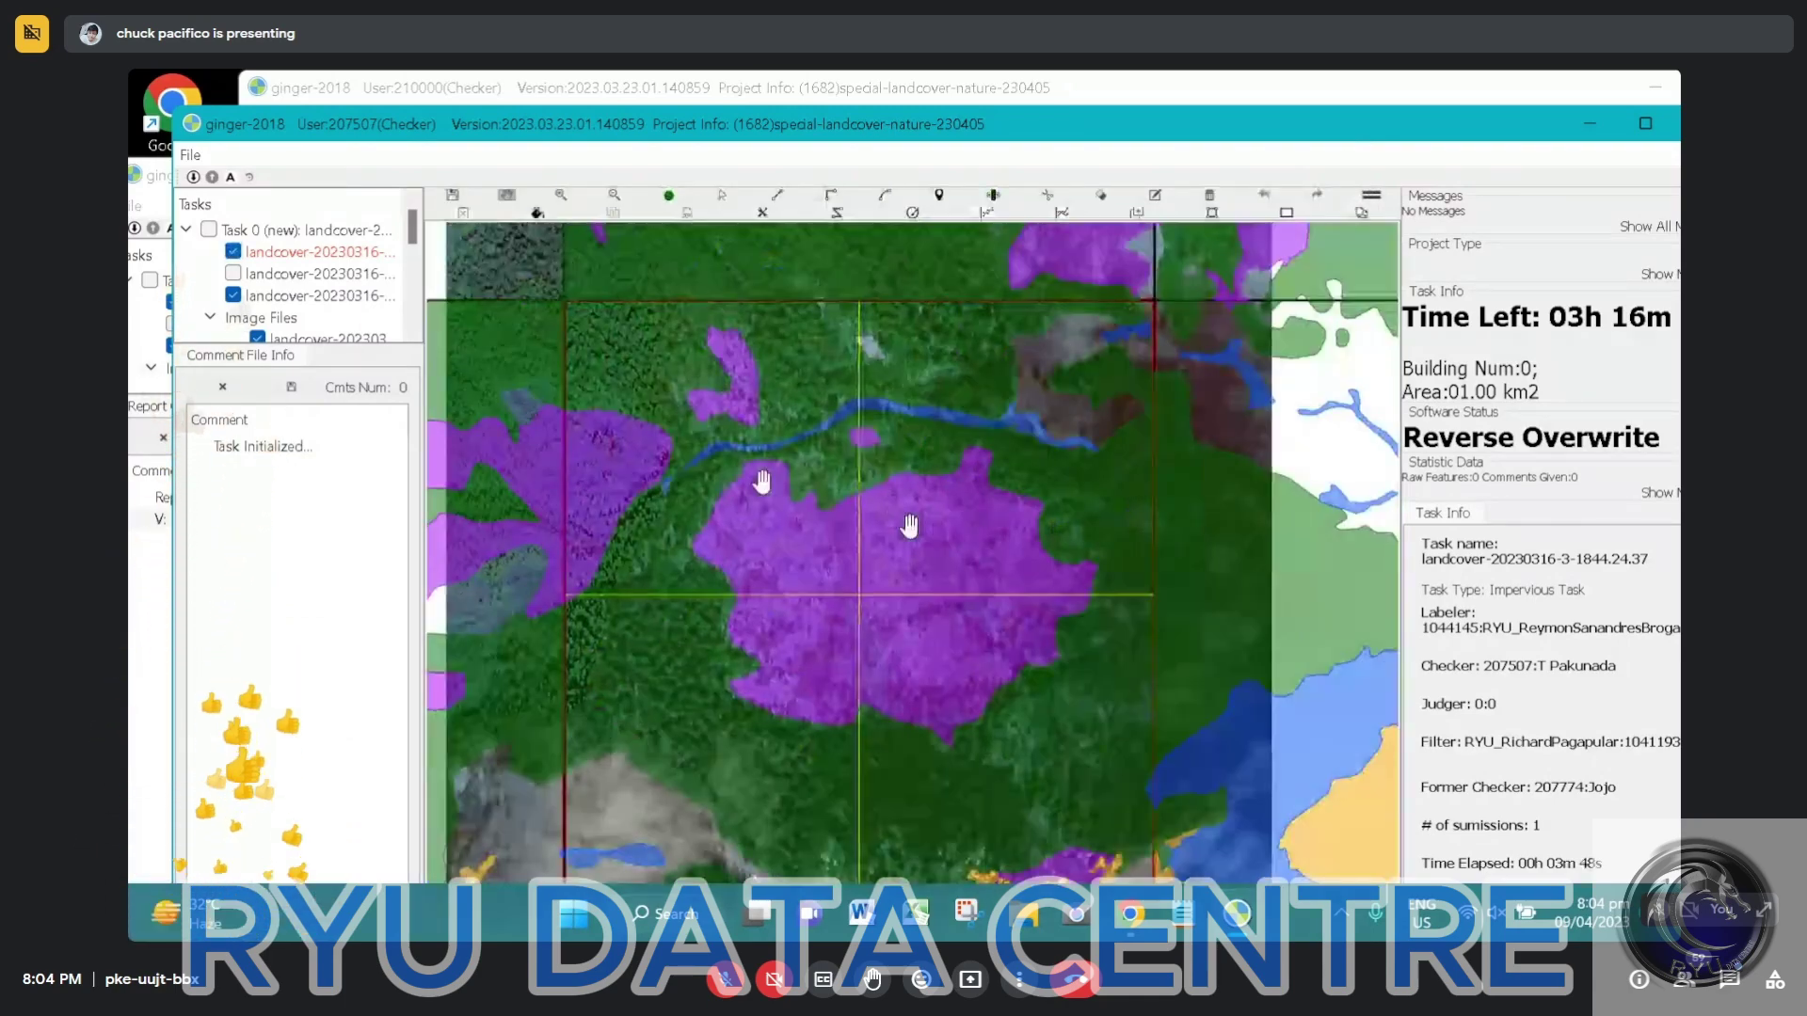
pyautogui.moveTo(885, 629); pyautogui.dragTo(877, 603)
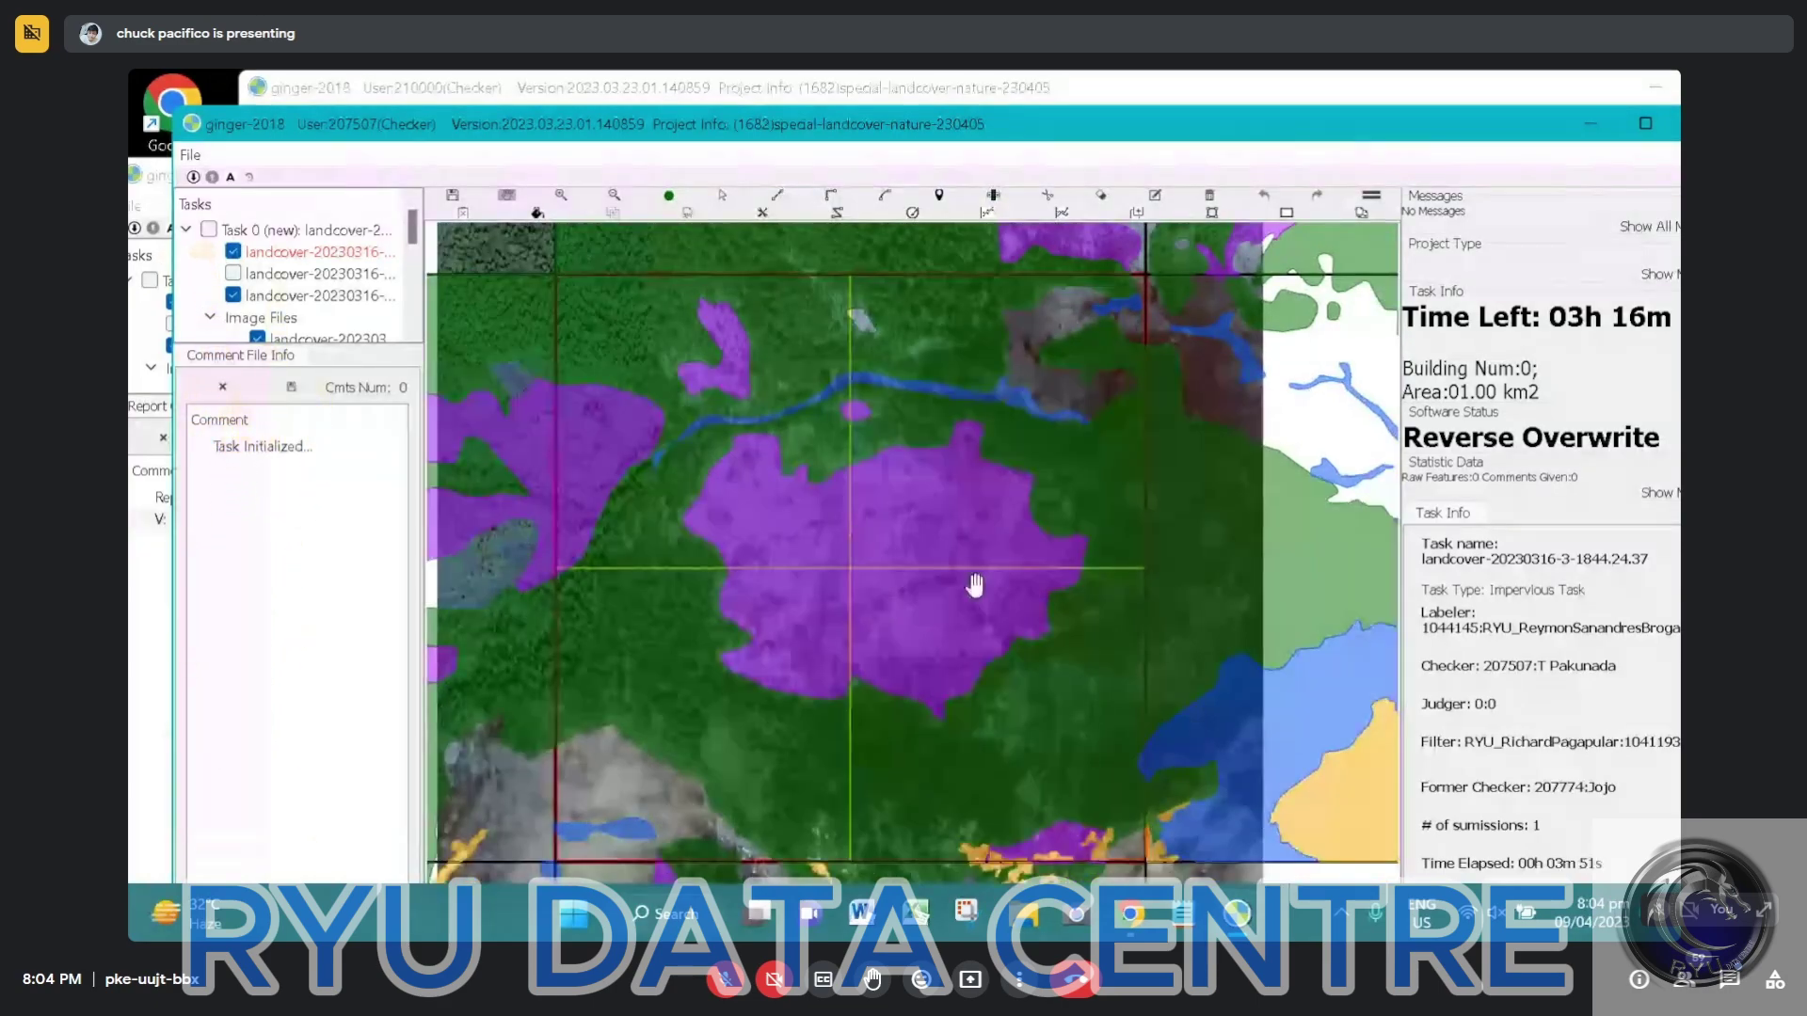
pyautogui.press('space')
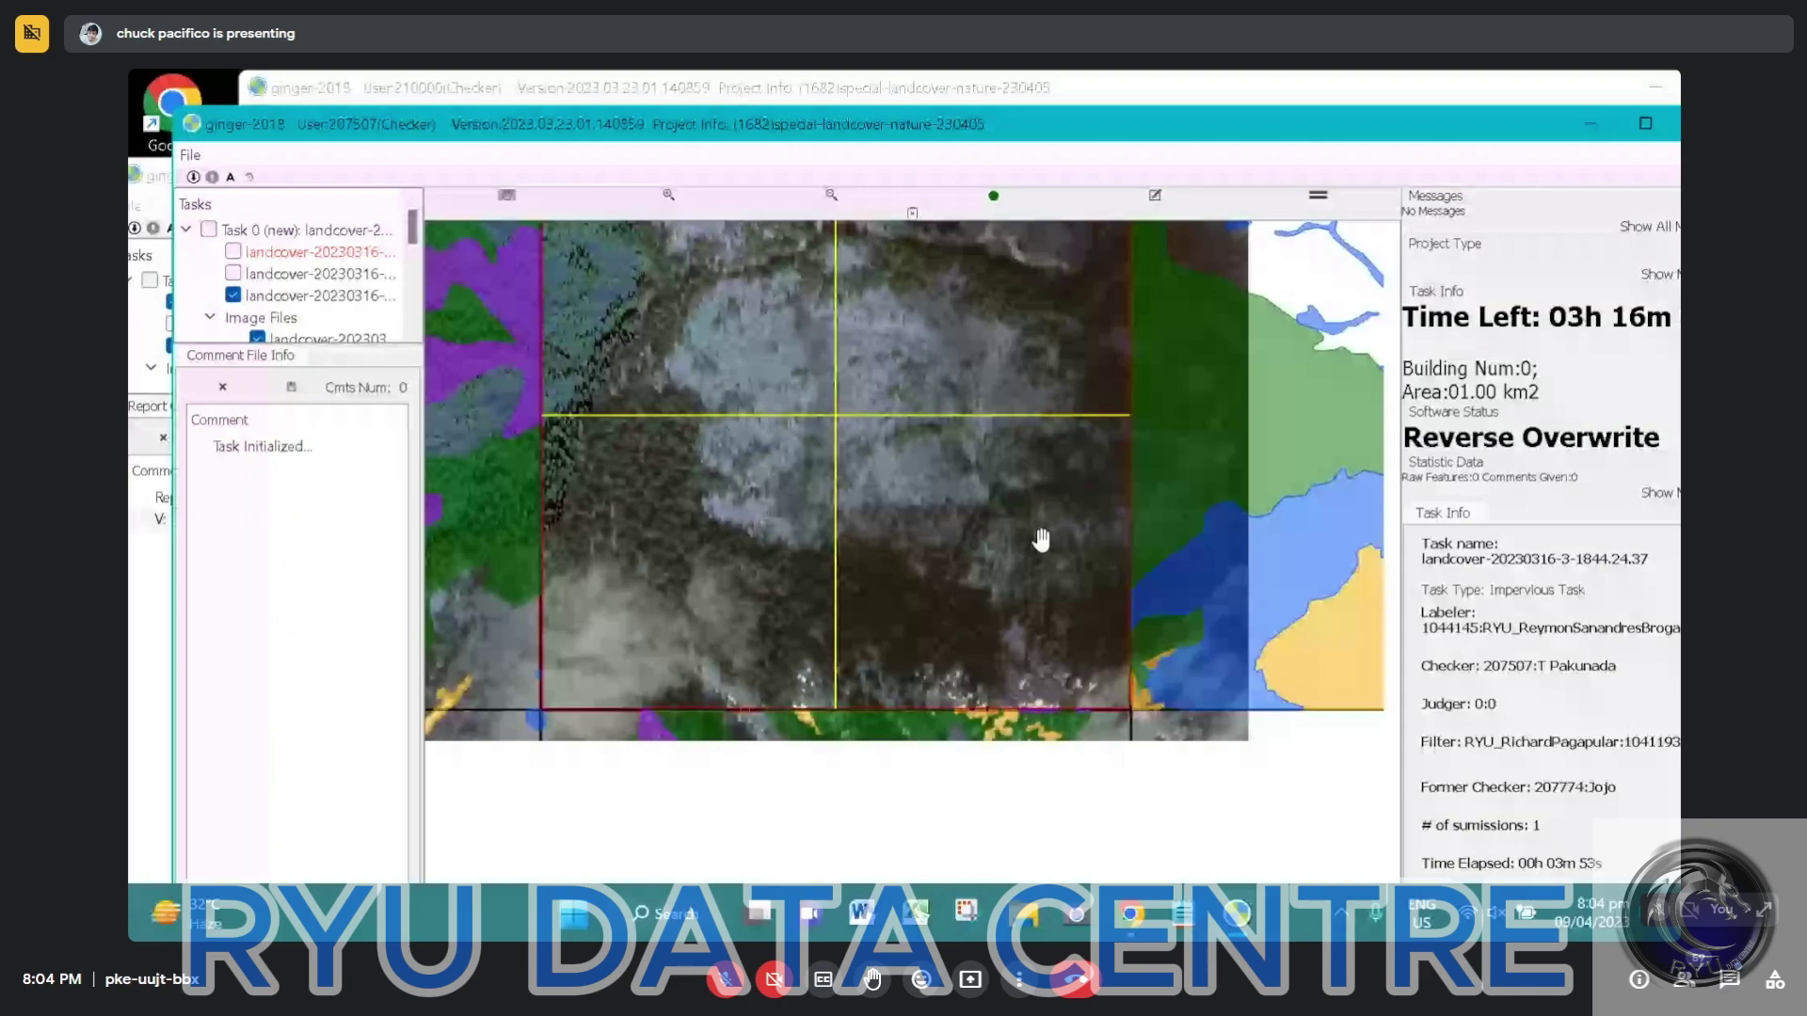
pyautogui.scroll(2, 1041, 539)
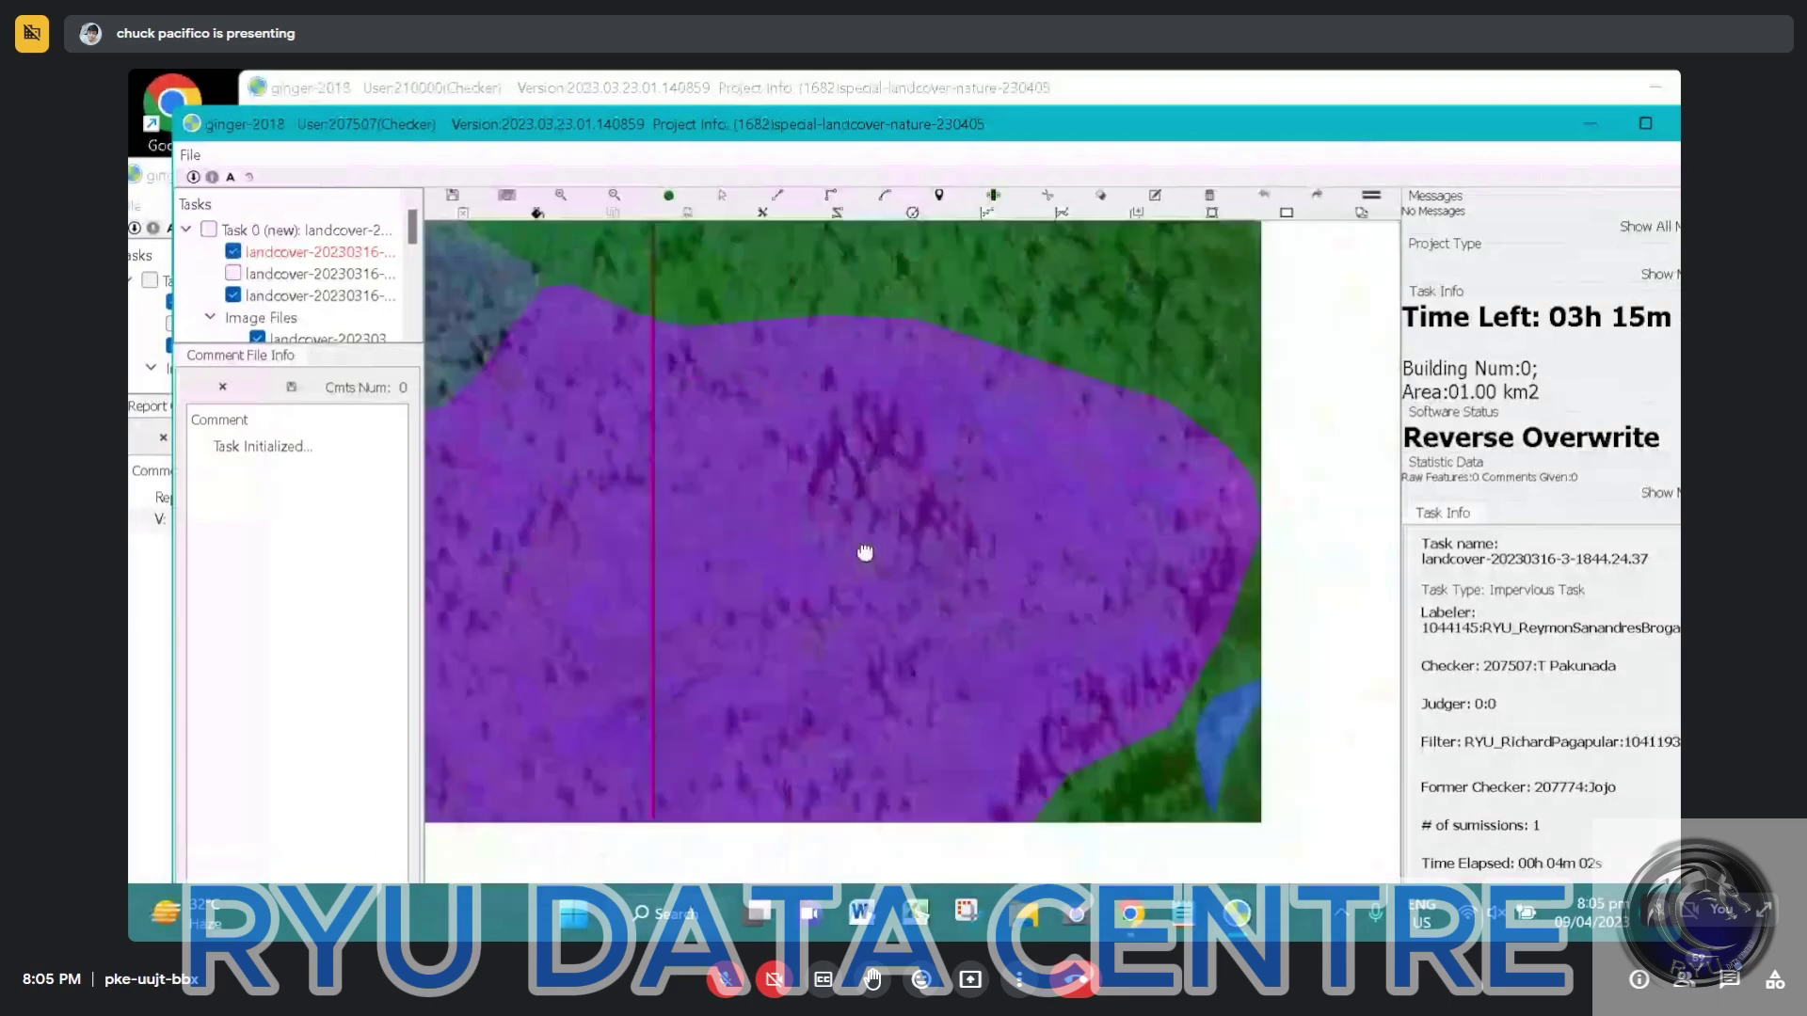
pyautogui.scroll(-3, 865, 552)
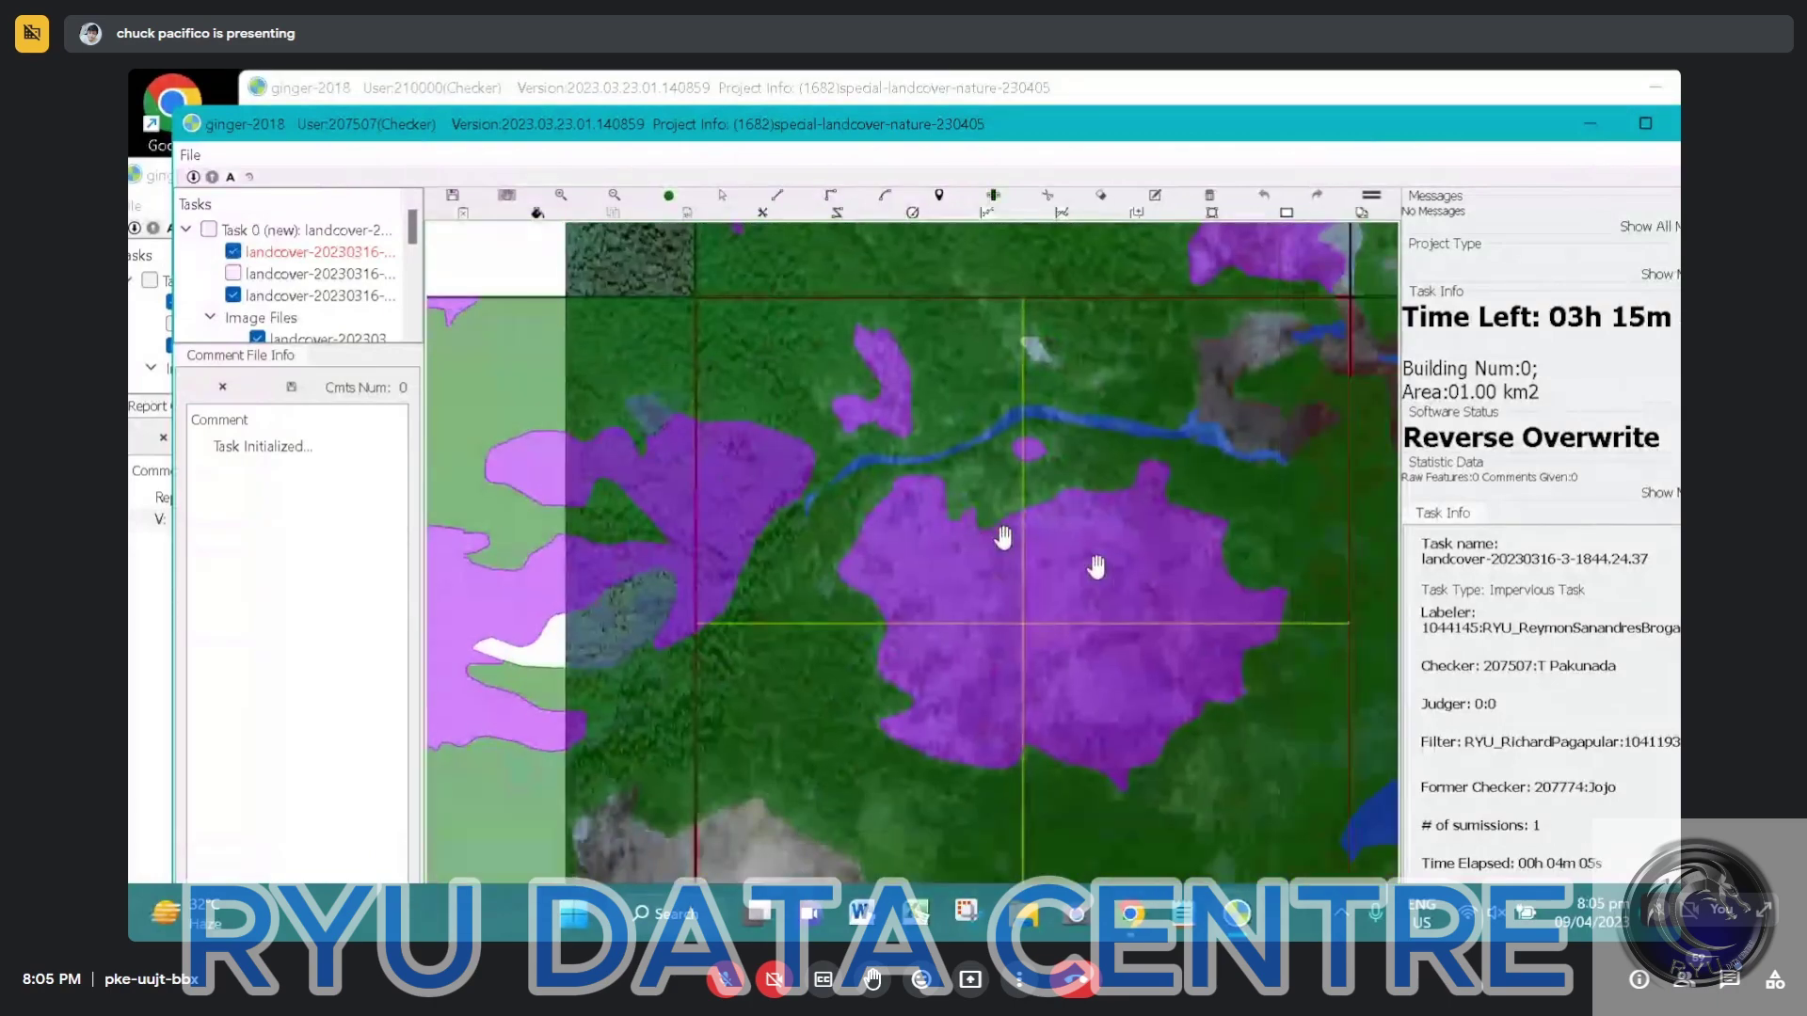
pyautogui.moveTo(1096, 566); pyautogui.dragTo(988, 500)
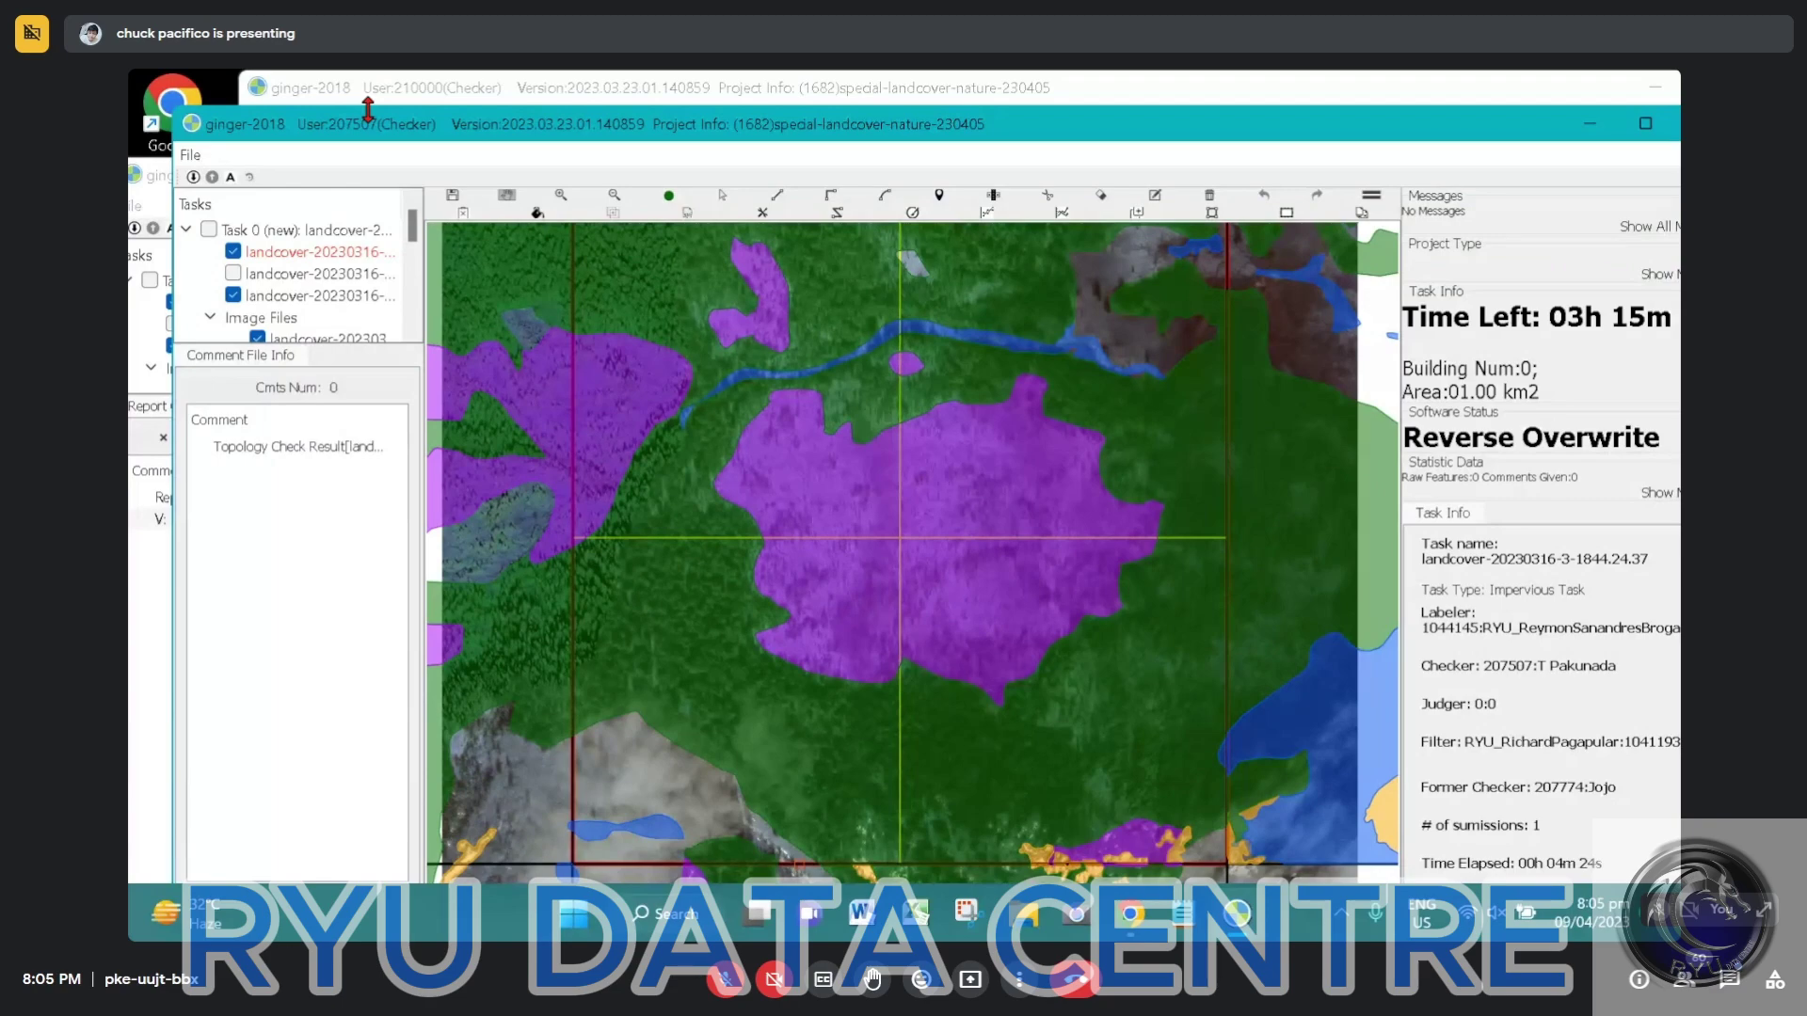
pyautogui.hotkey('alt', 'Tab')
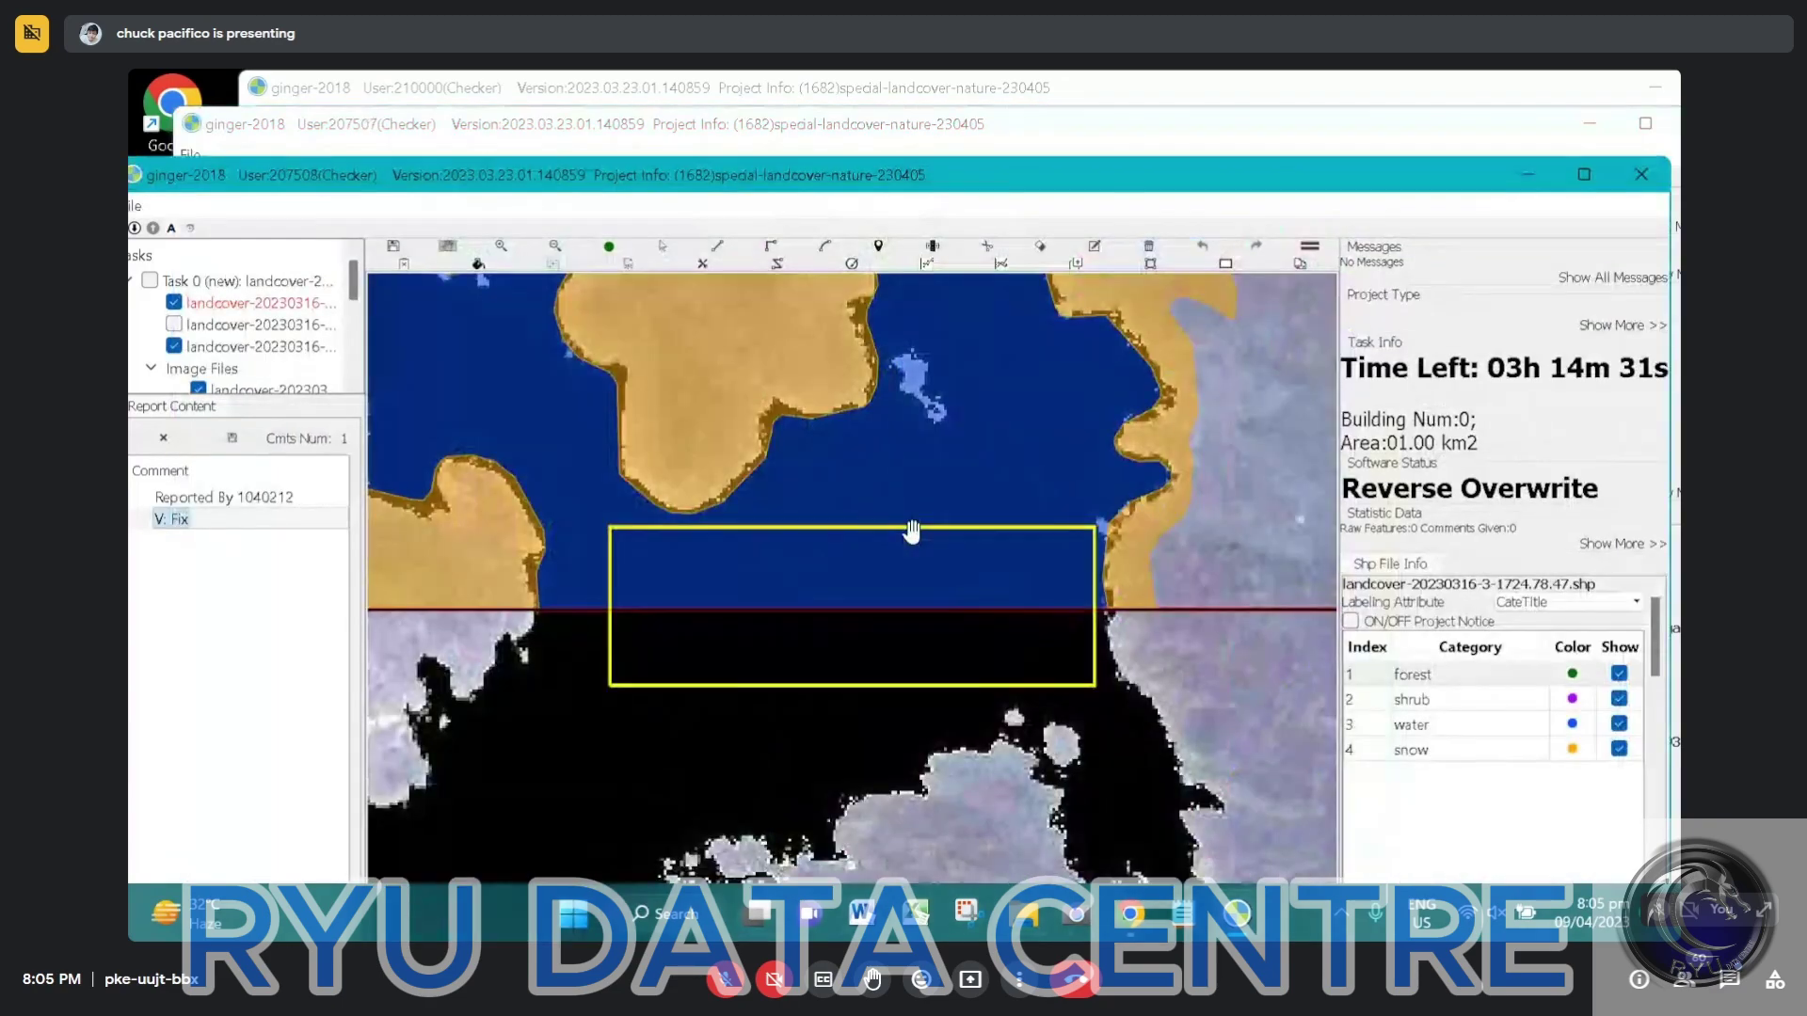
# Step: Toggle the landcover overlay to compare against imagery, zoom out, and maximize the task window
pyautogui.press('space')
pyautogui.scroll(-3, 911, 532)
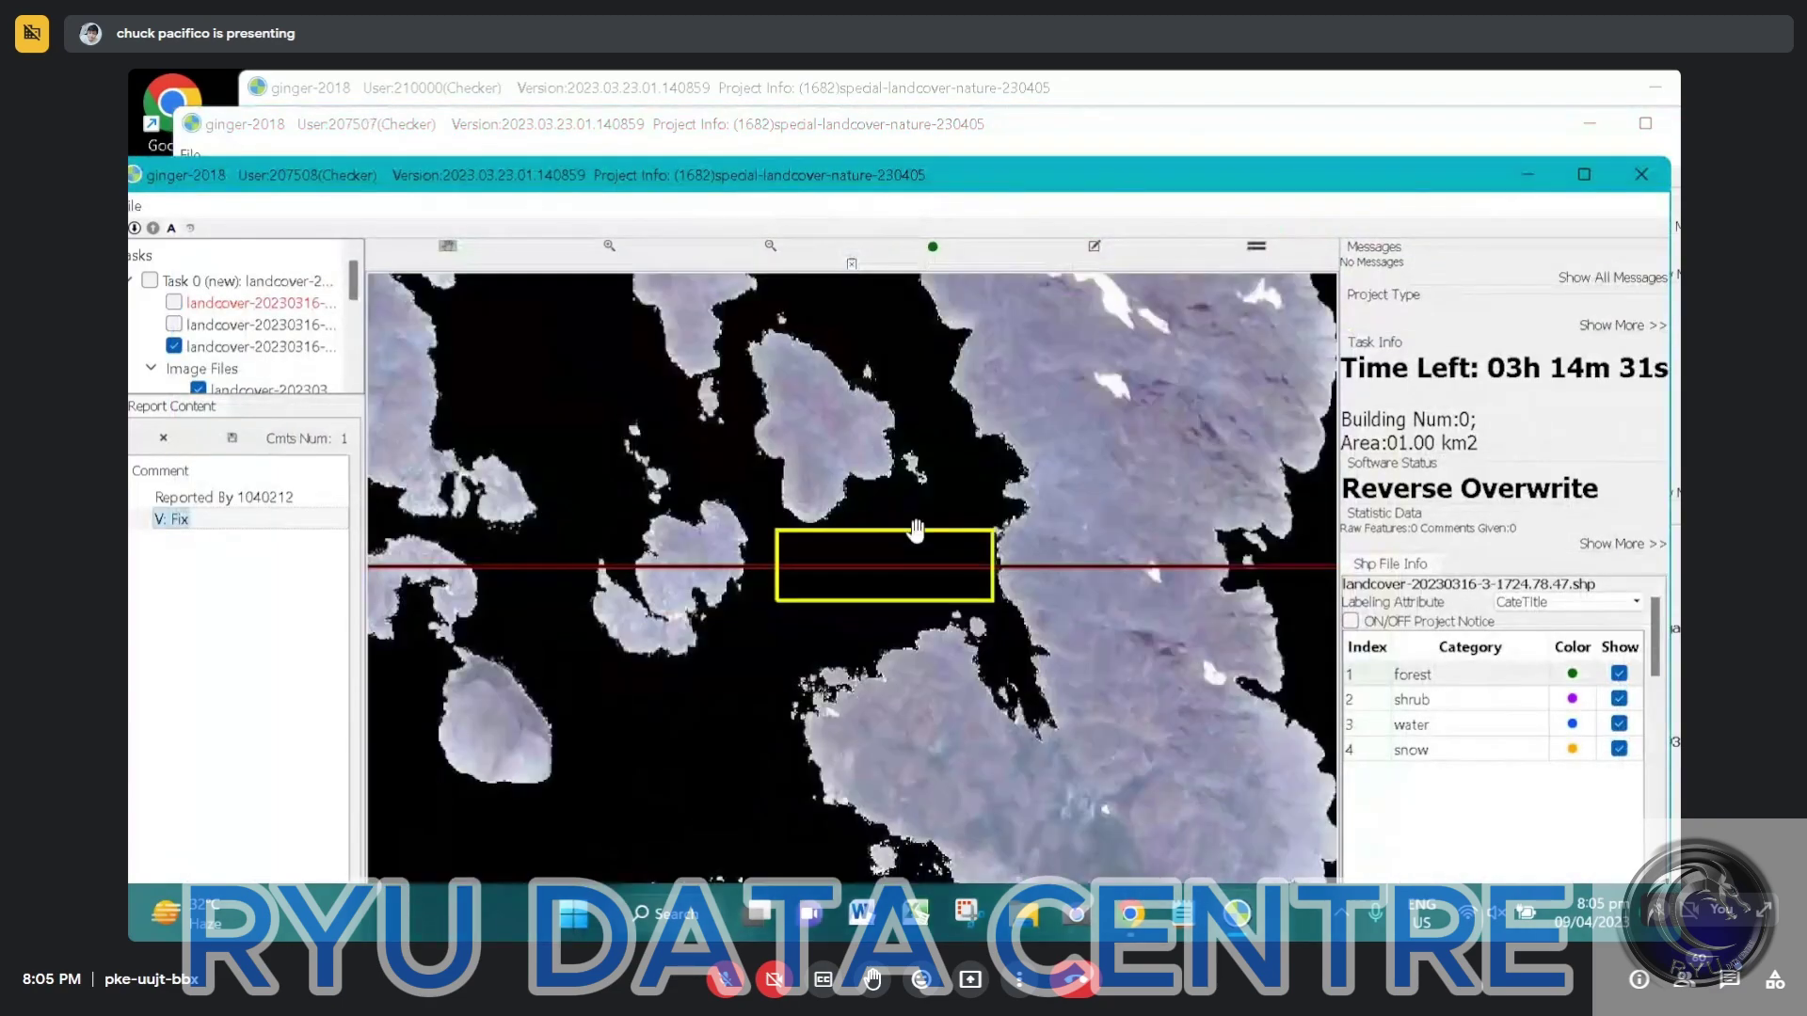
pyautogui.press('space')
pyautogui.scroll(-3, 916, 530)
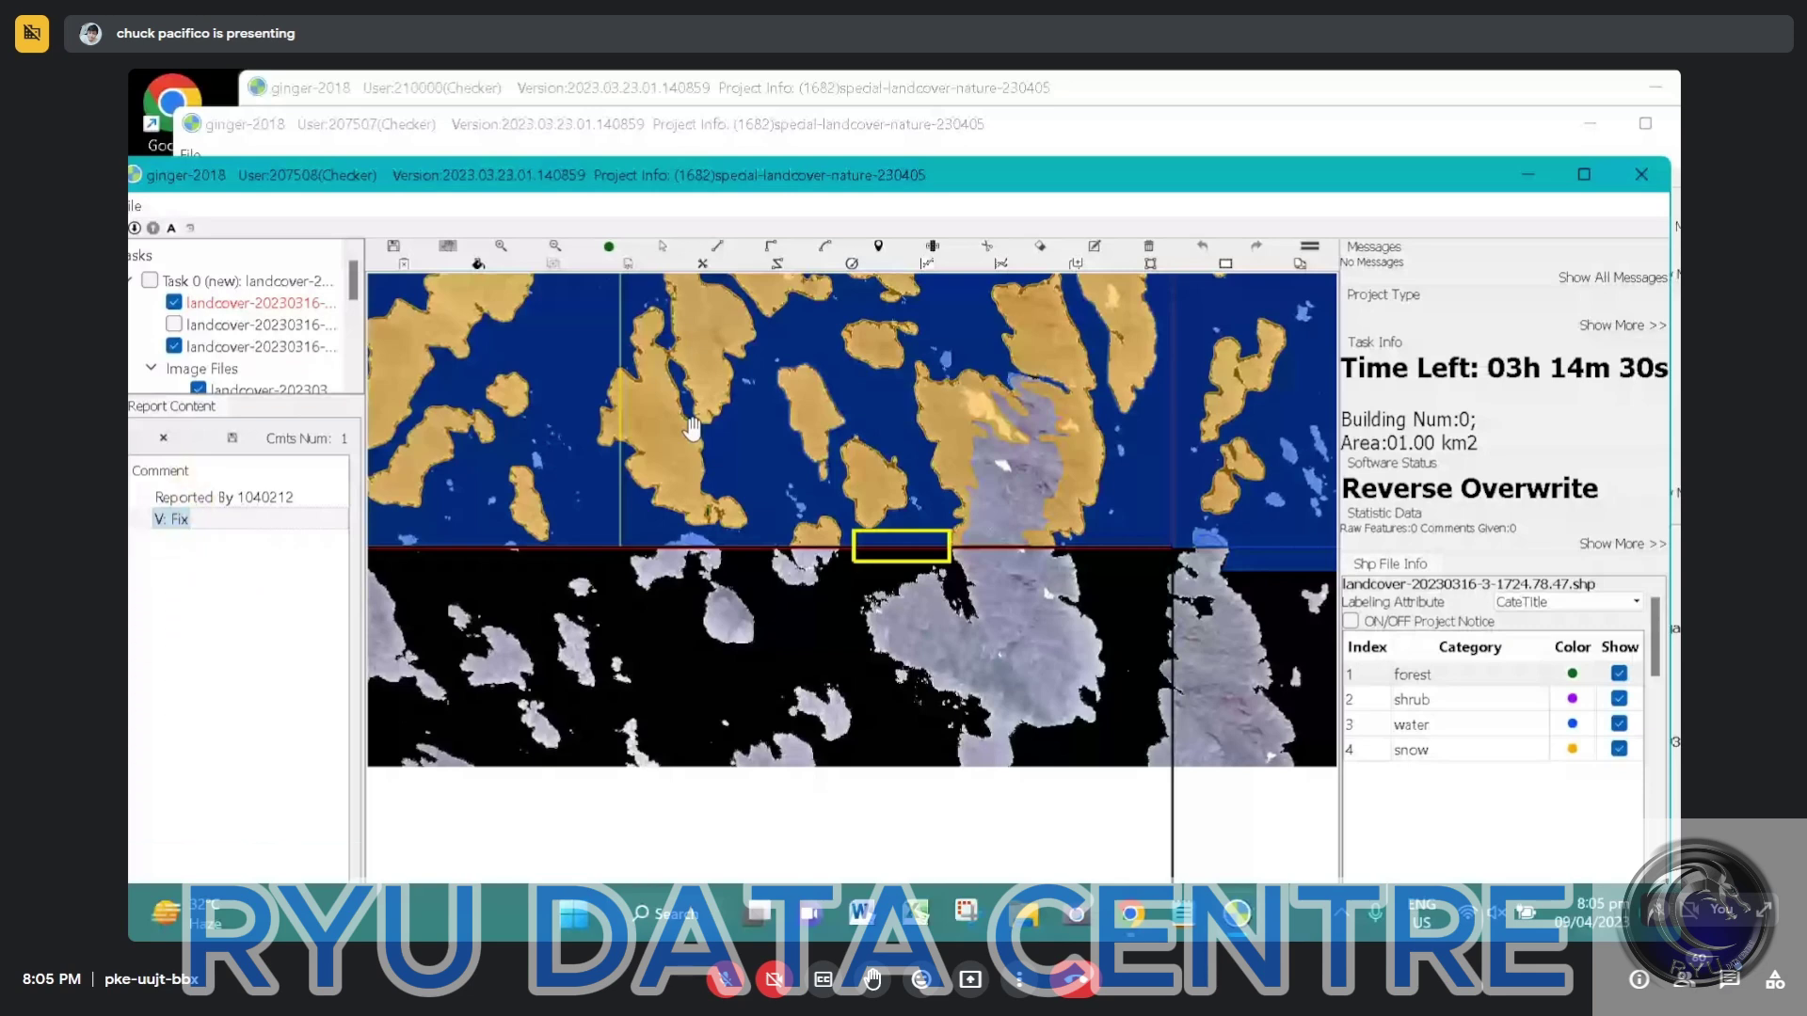
pyautogui.click(173, 303)
pyautogui.scroll(3, 757, 589)
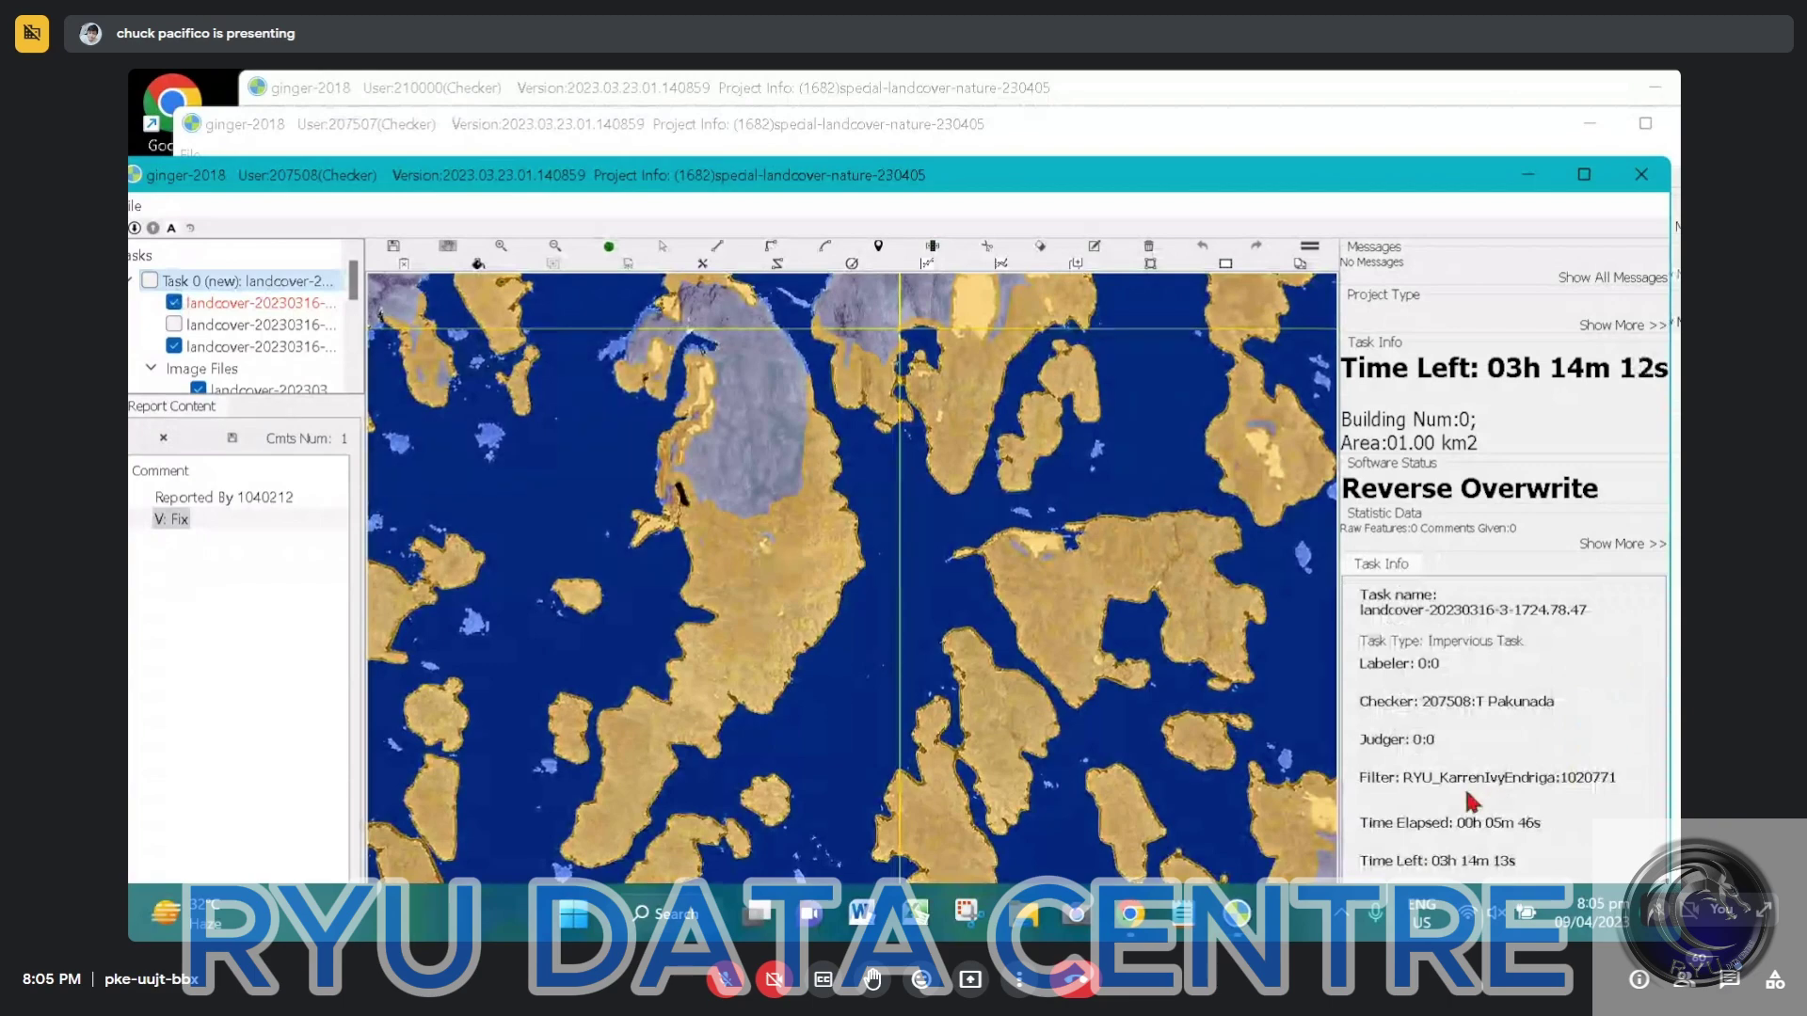
pyautogui.scroll(-1, 1087, 537)
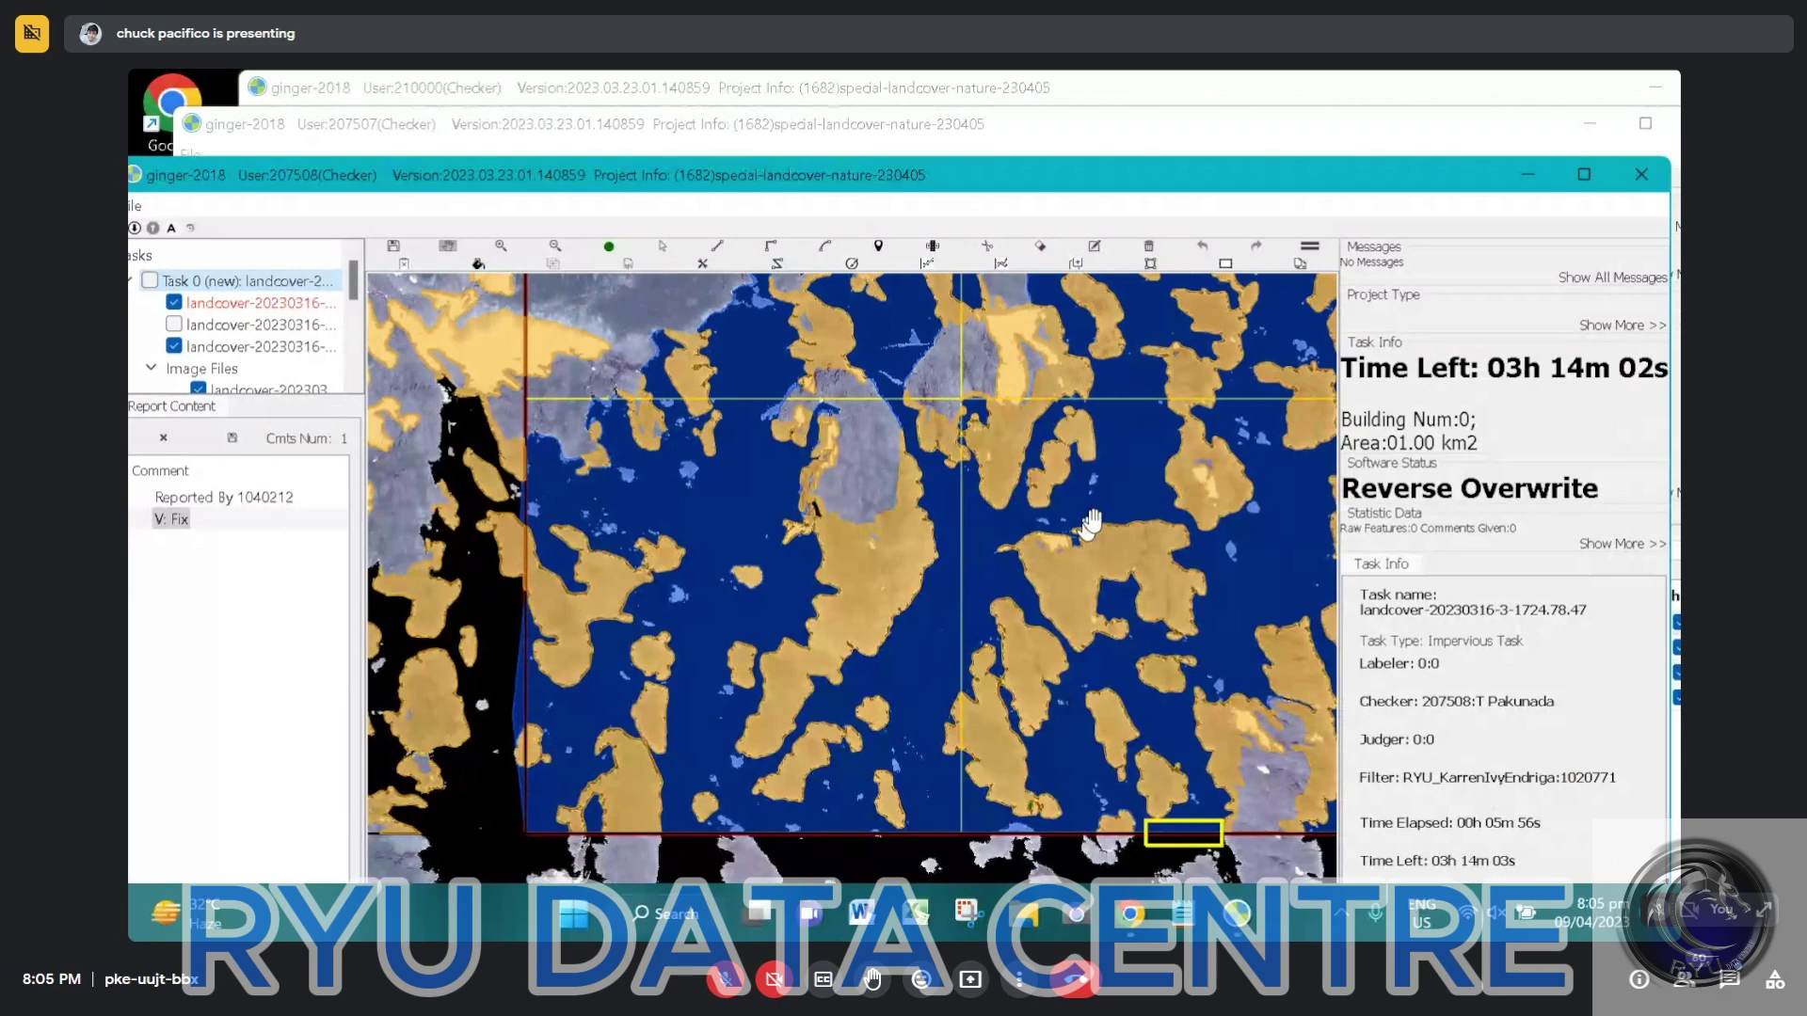
pyautogui.click(1584, 177)
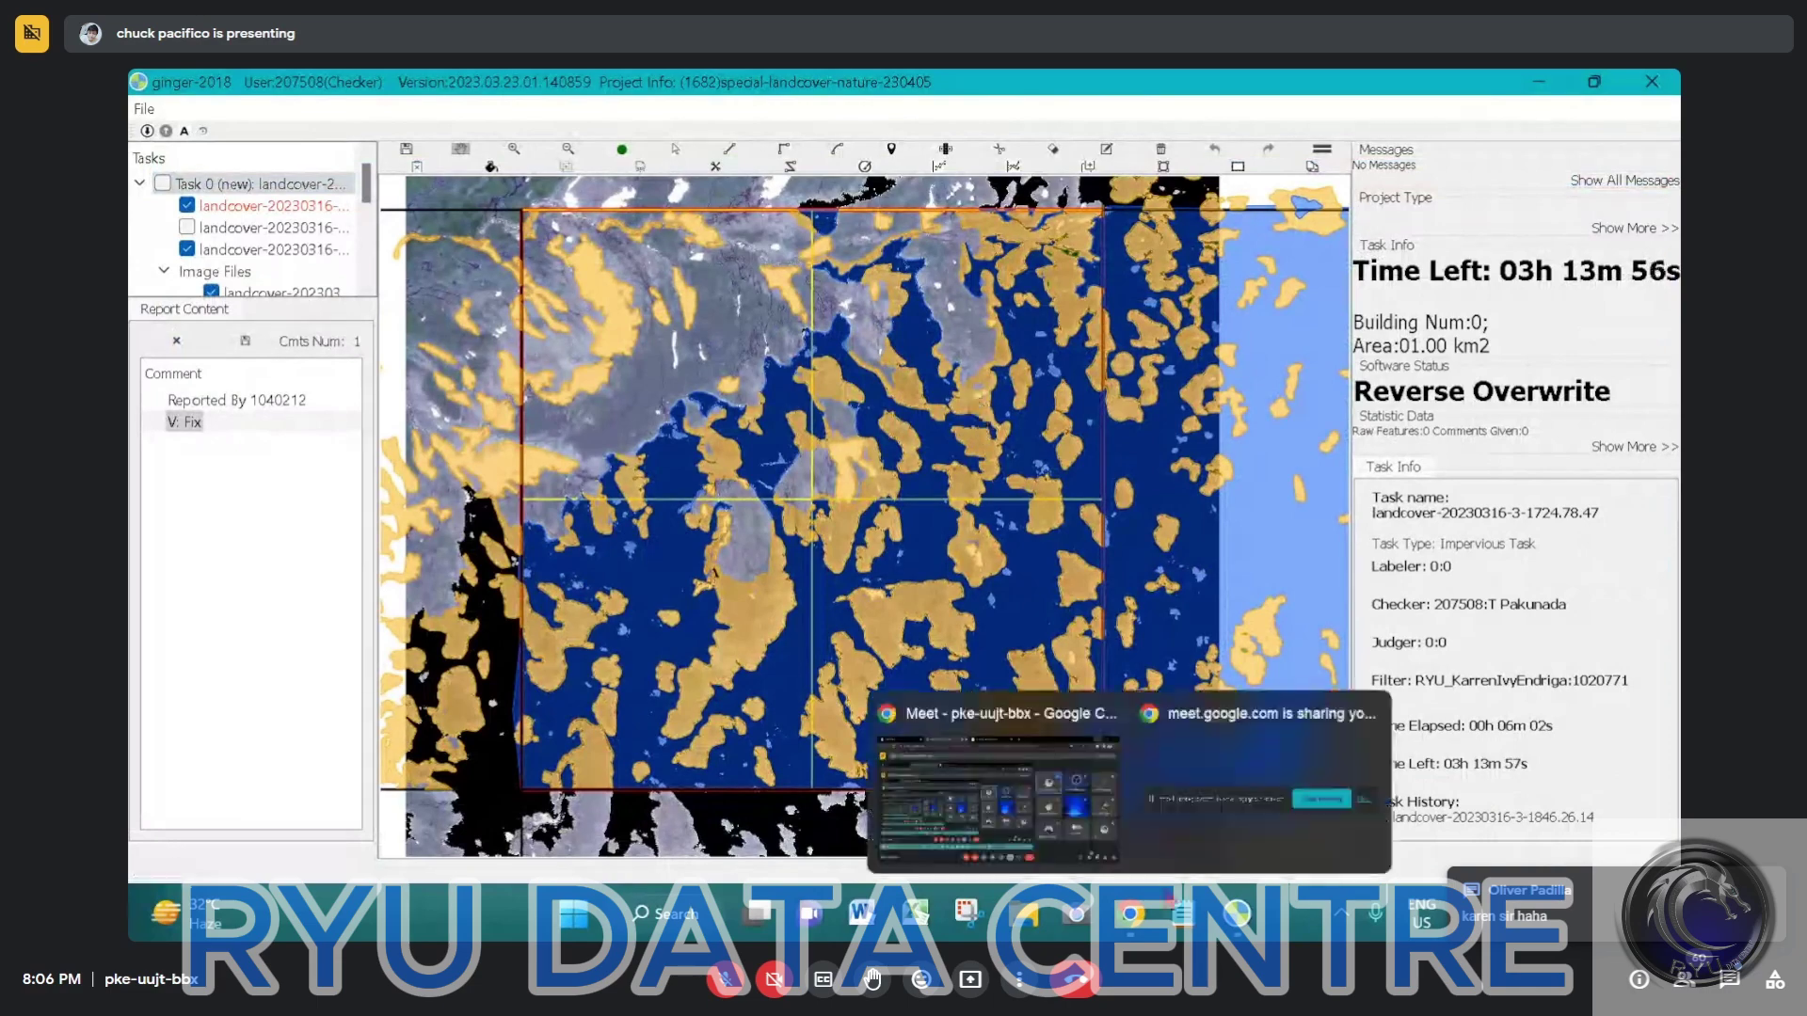
# Step: Switch to the Facebook tab and close all the open chat windows
pyautogui.click(1144, 930)
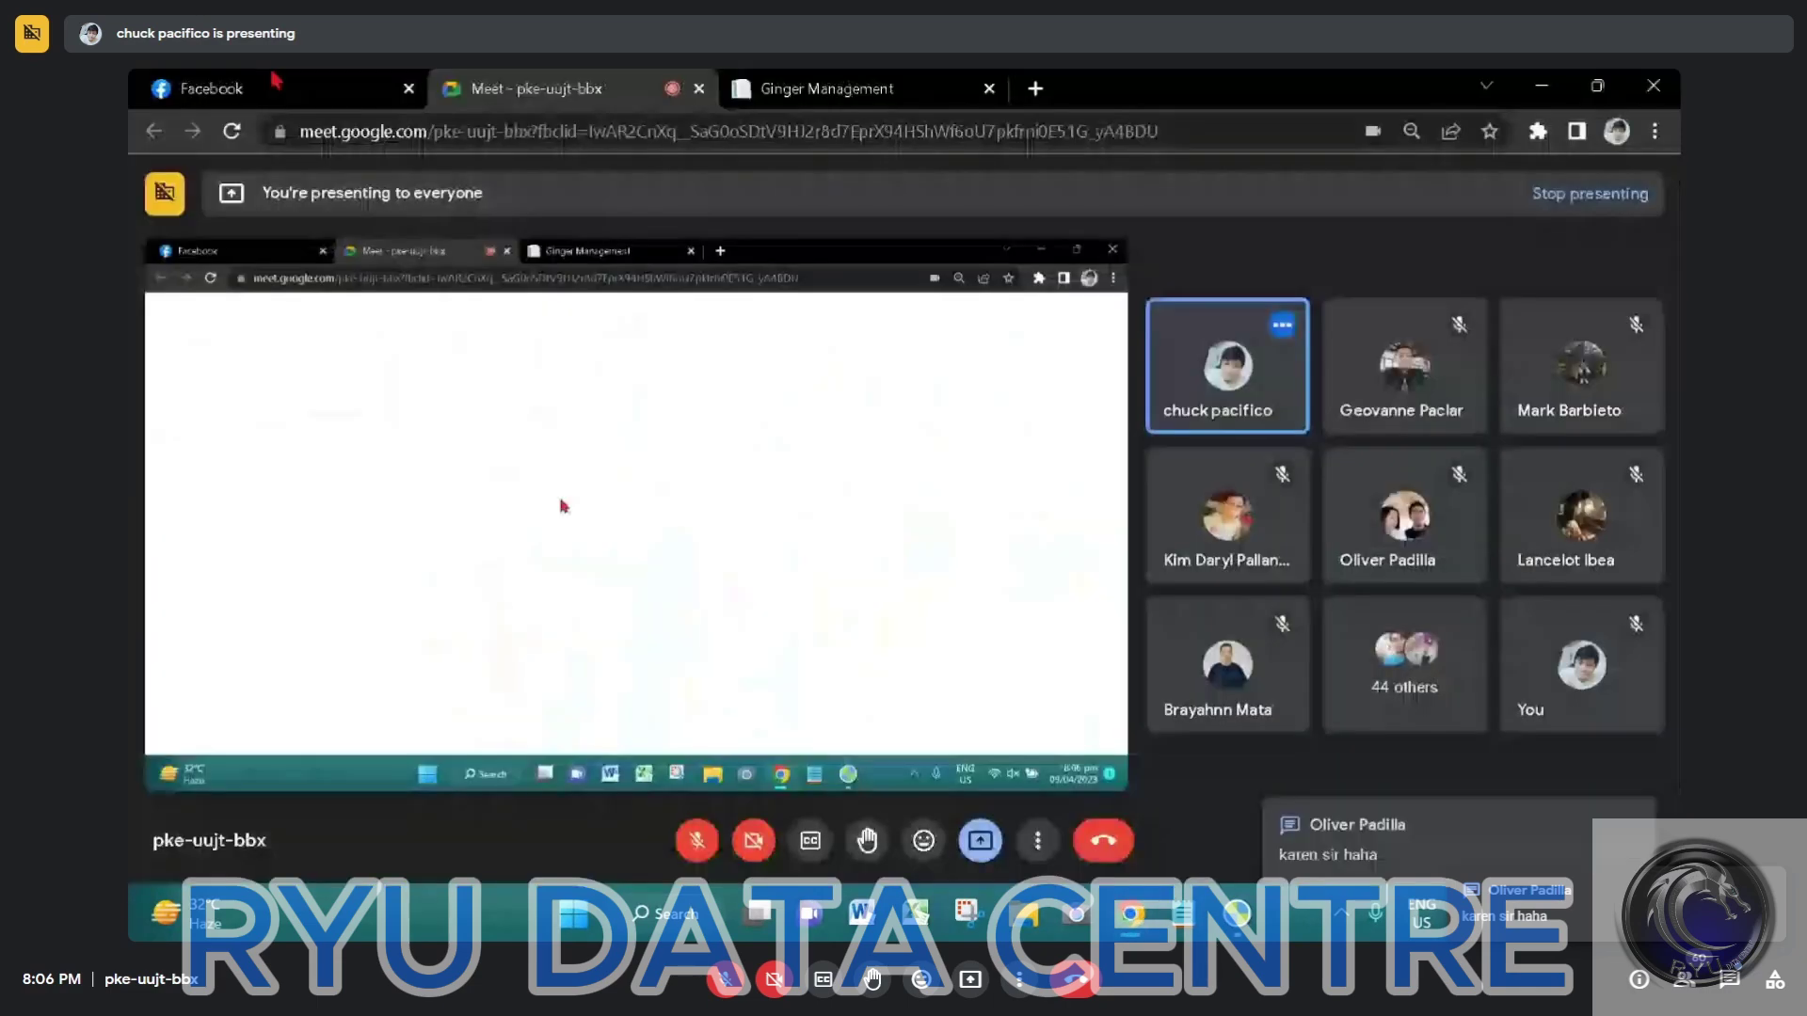
pyautogui.hotkey('ctrl', '1')
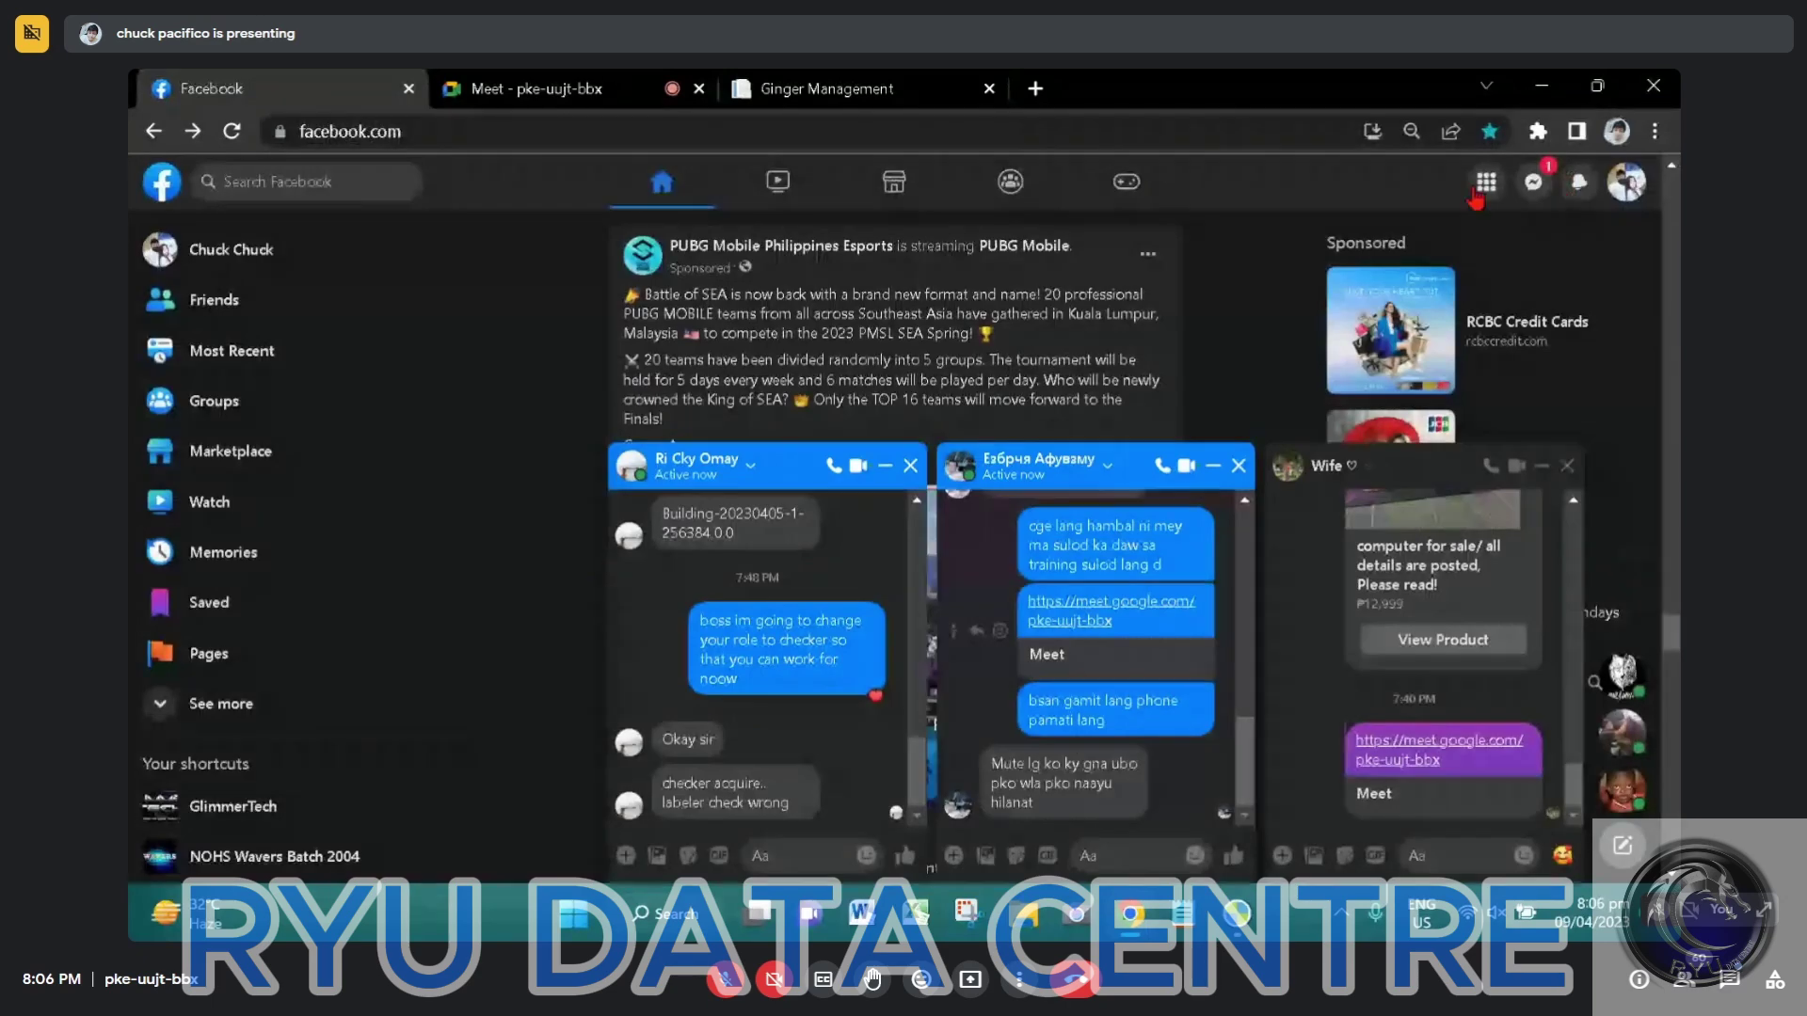
pyautogui.click(1567, 466)
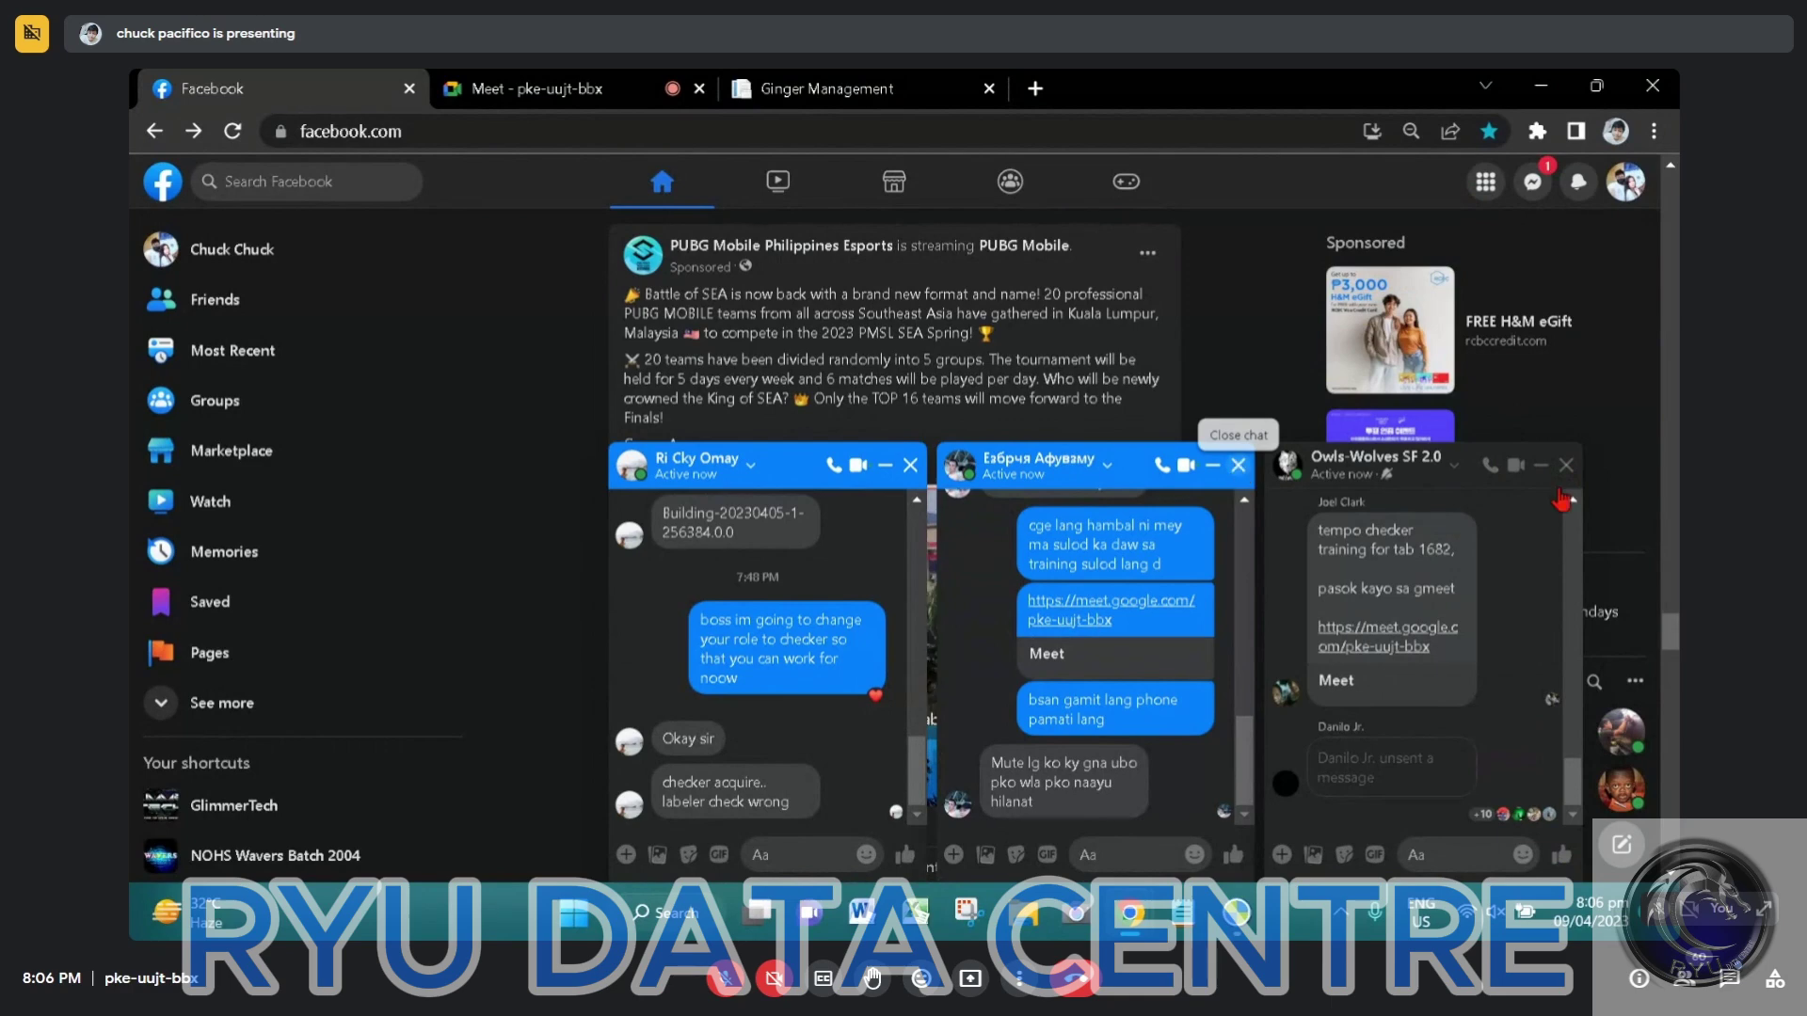
pyautogui.click(1239, 465)
pyautogui.click(1567, 468)
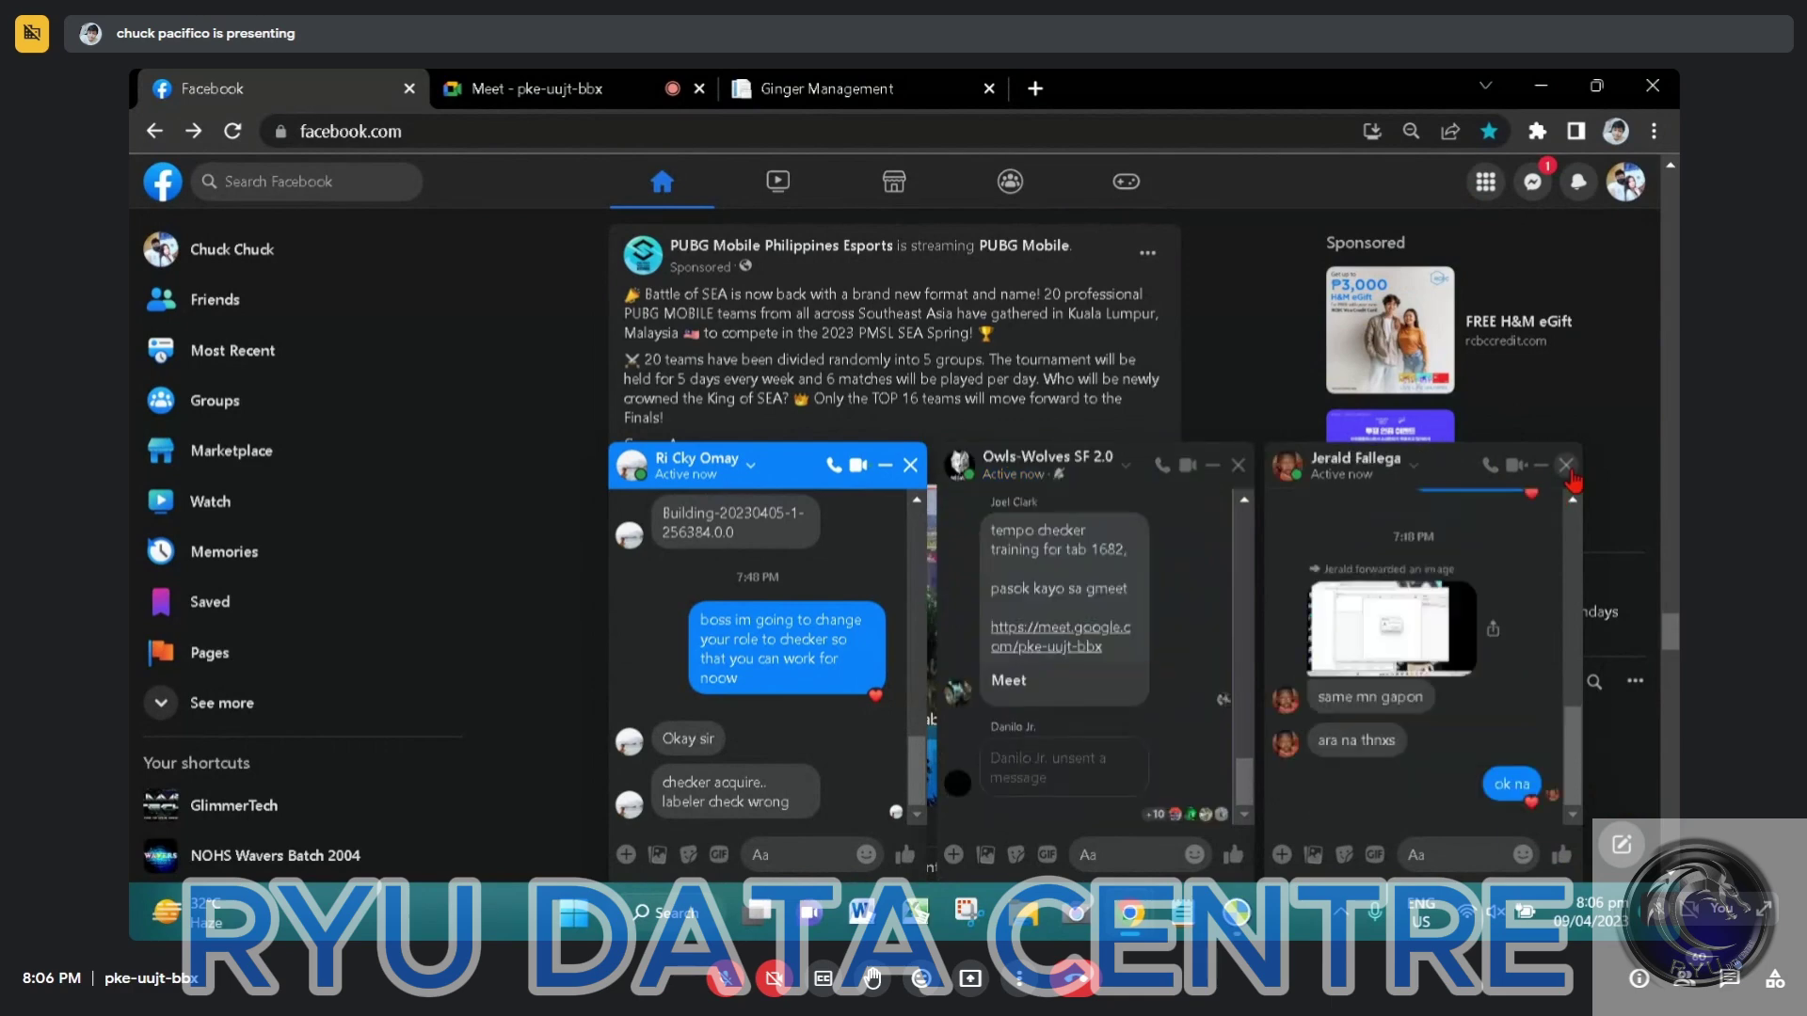
pyautogui.click(1567, 467)
pyautogui.click(1566, 467)
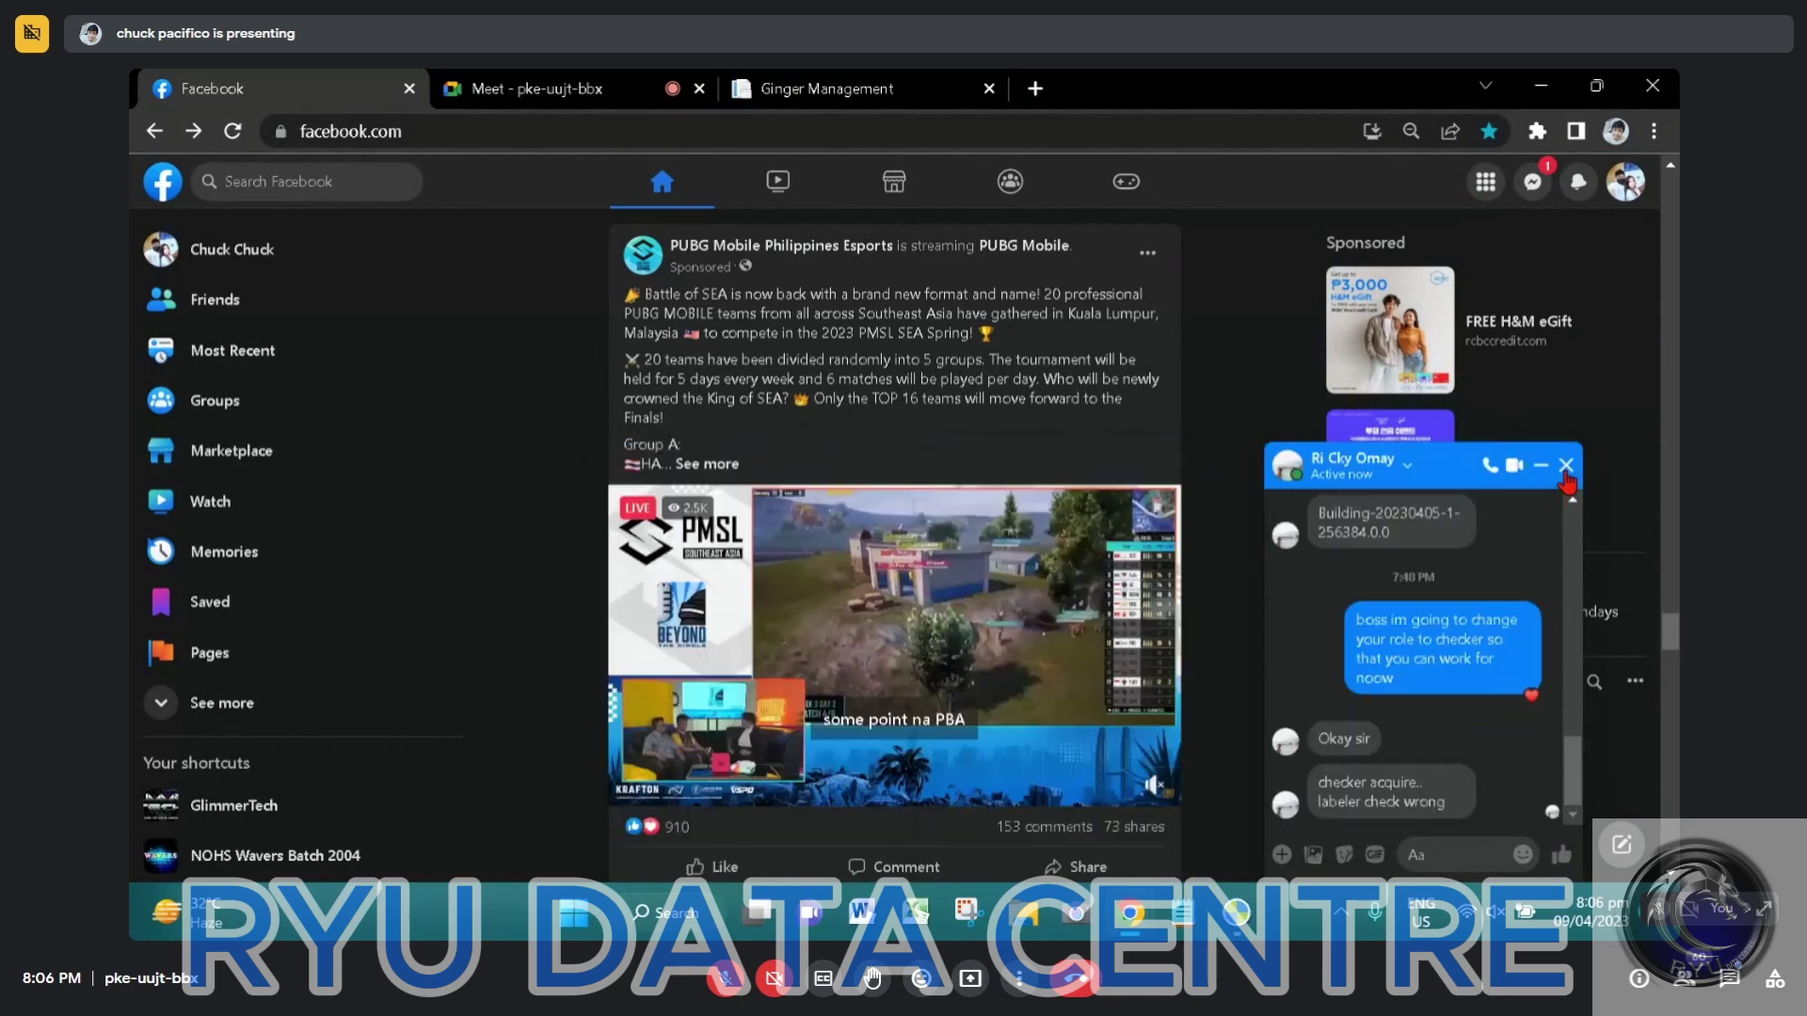
pyautogui.click(1567, 467)
# Step: Open the Team T X RYU group chat and paste the screenshots into a message
pyautogui.click(1535, 188)
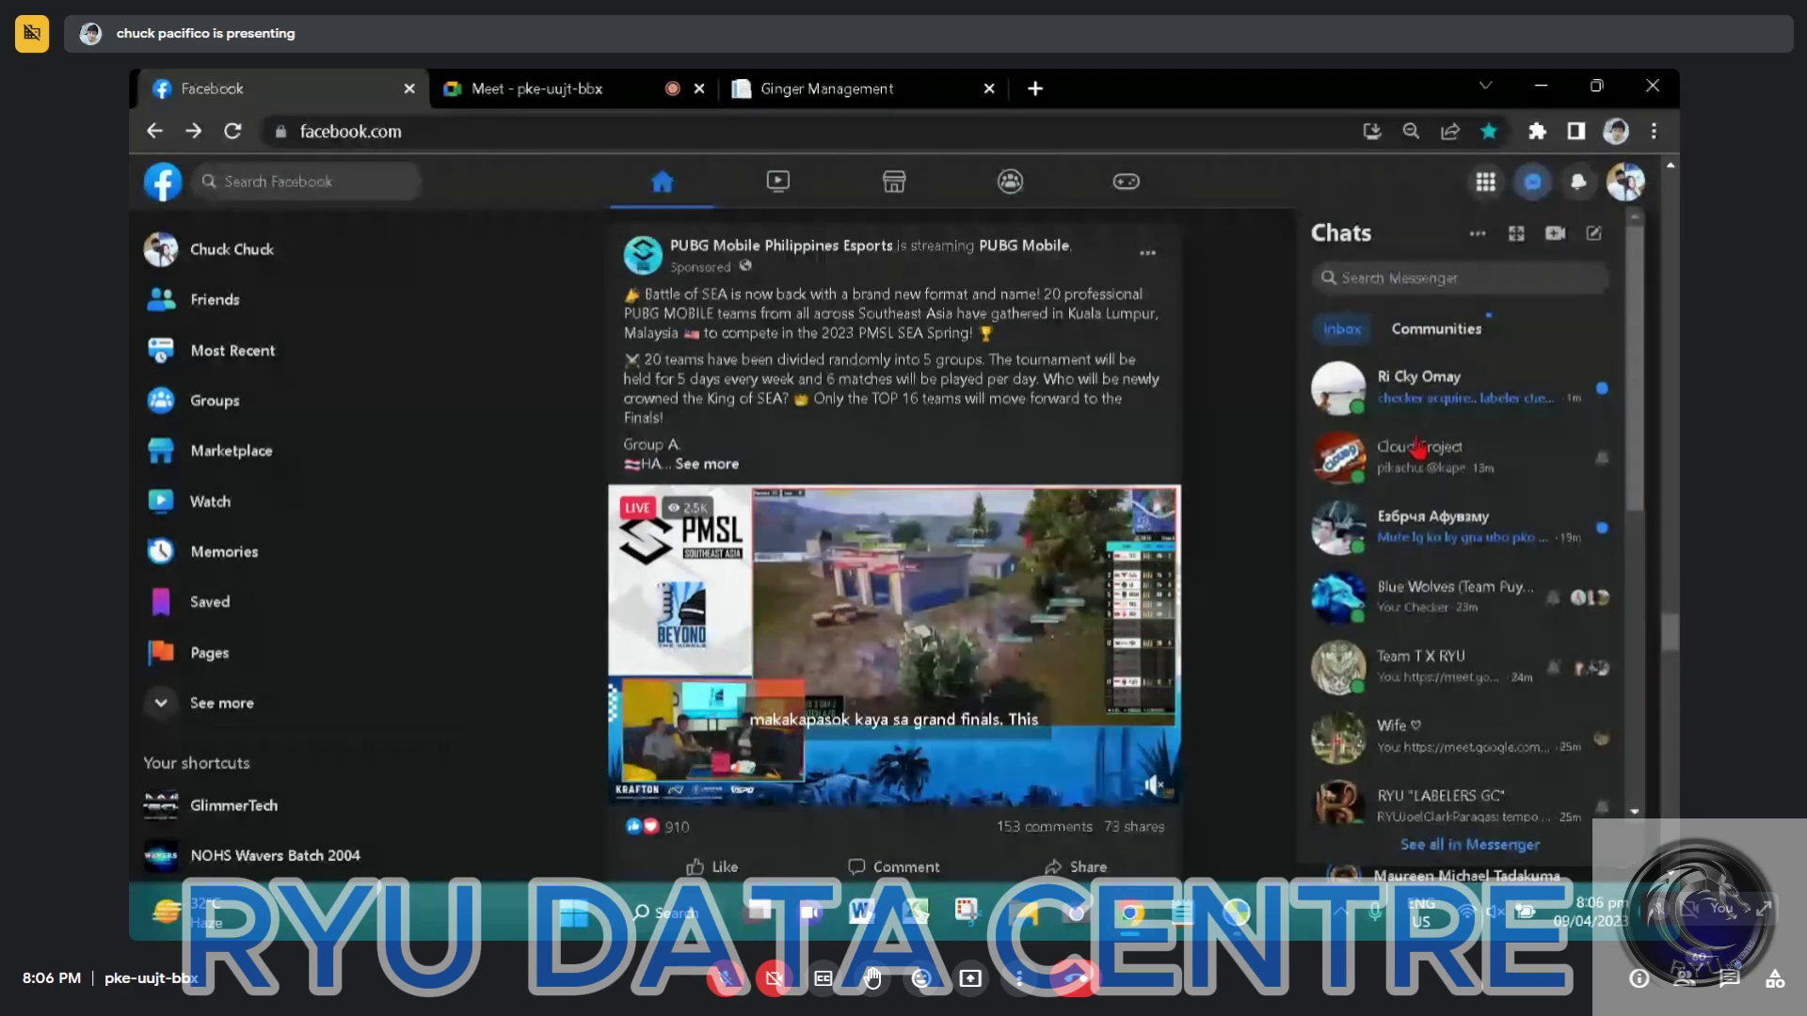
pyautogui.click(1421, 692)
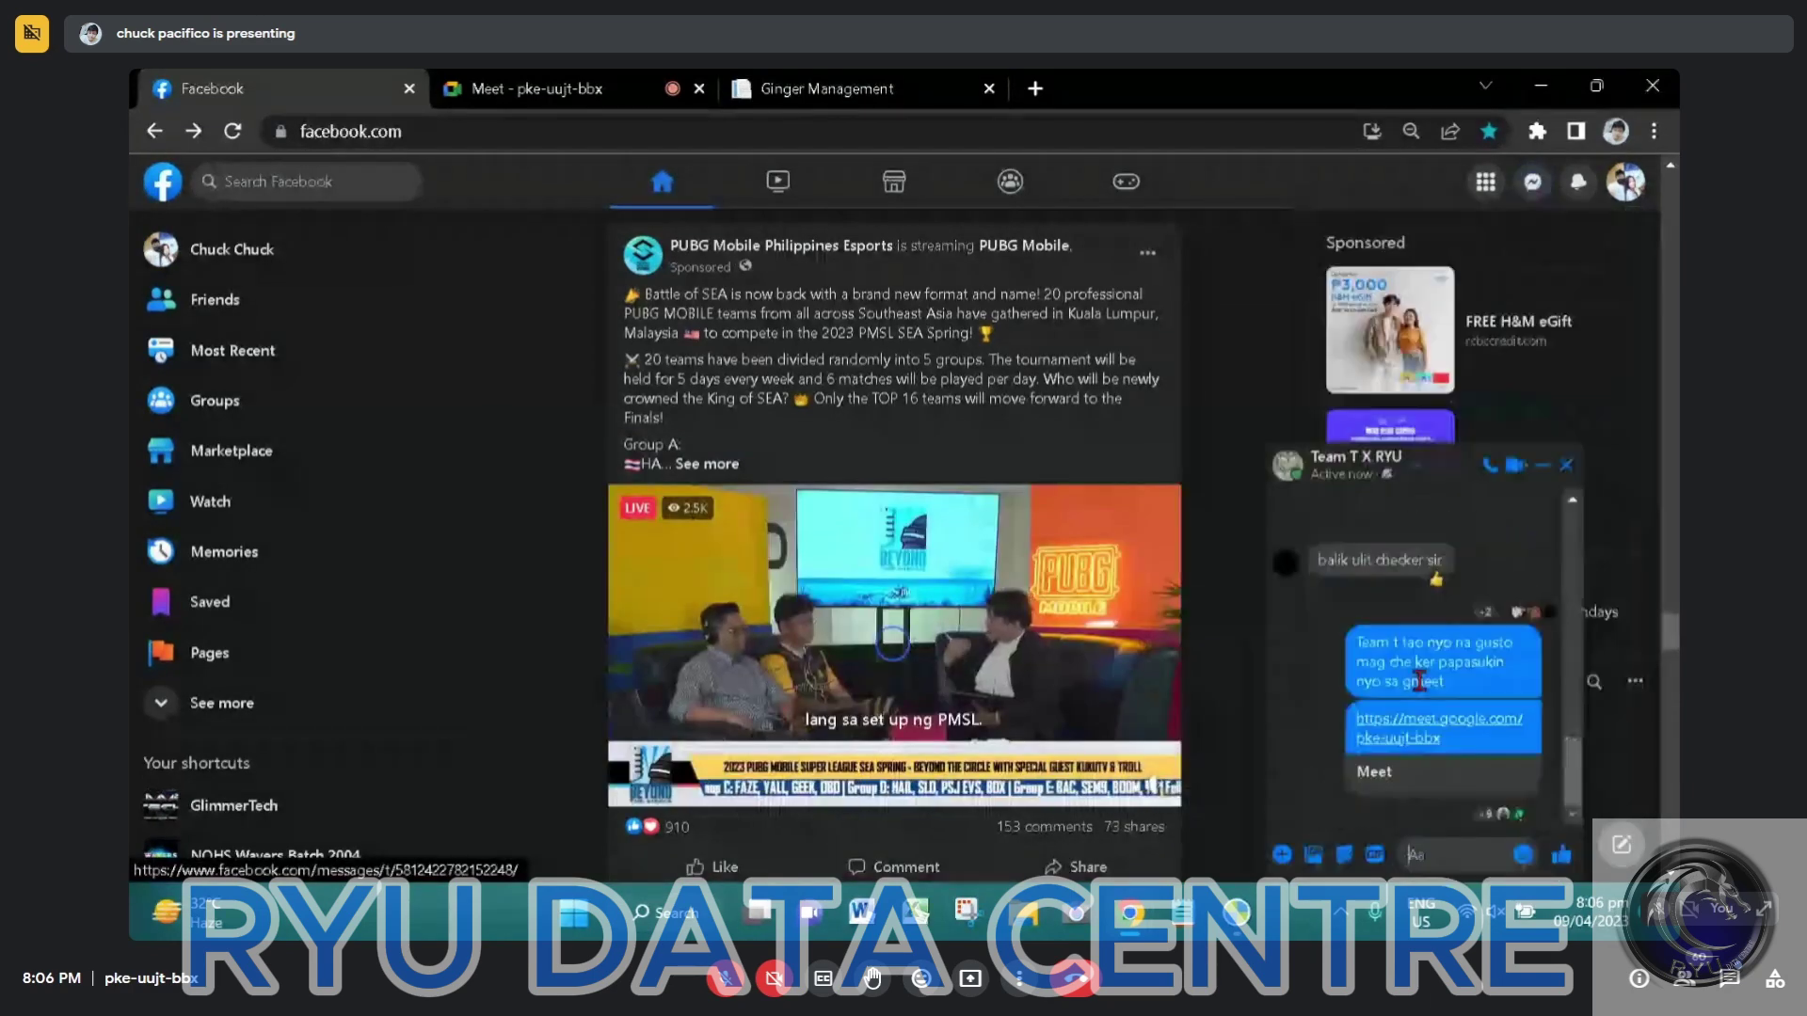
pyautogui.hotkey('ctrl', 'v')
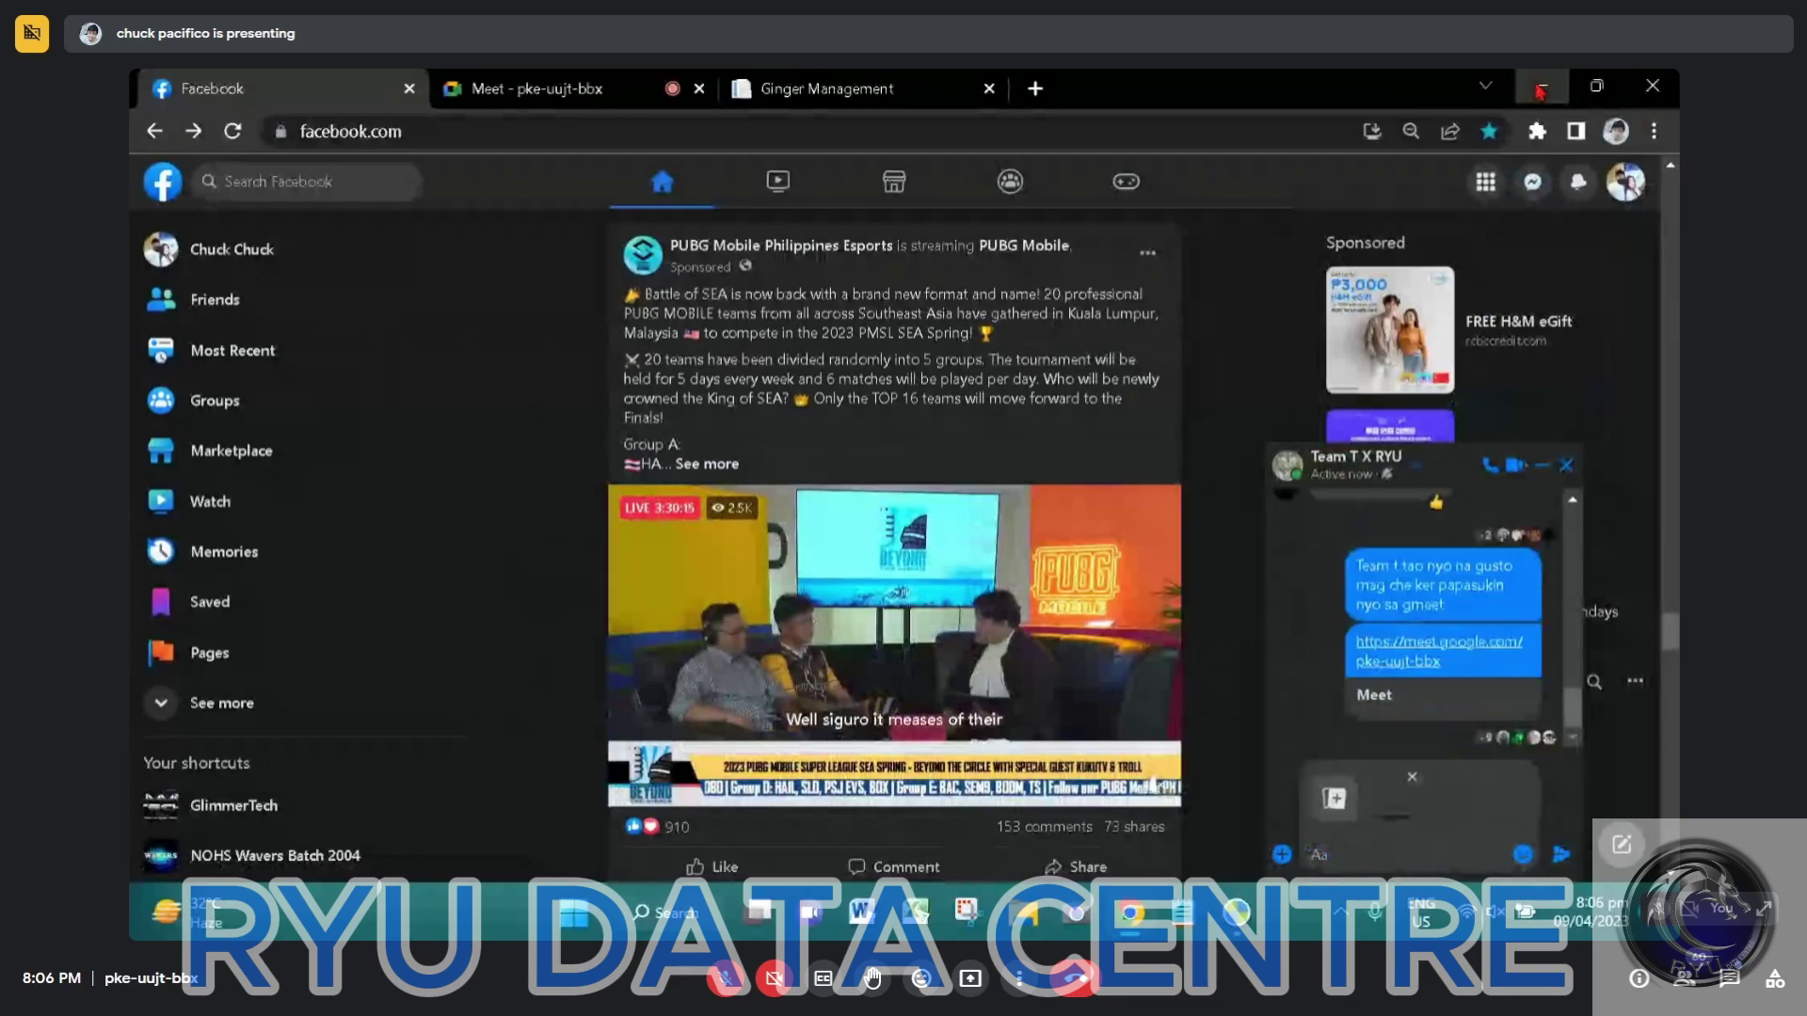
pyautogui.click(1540, 91)
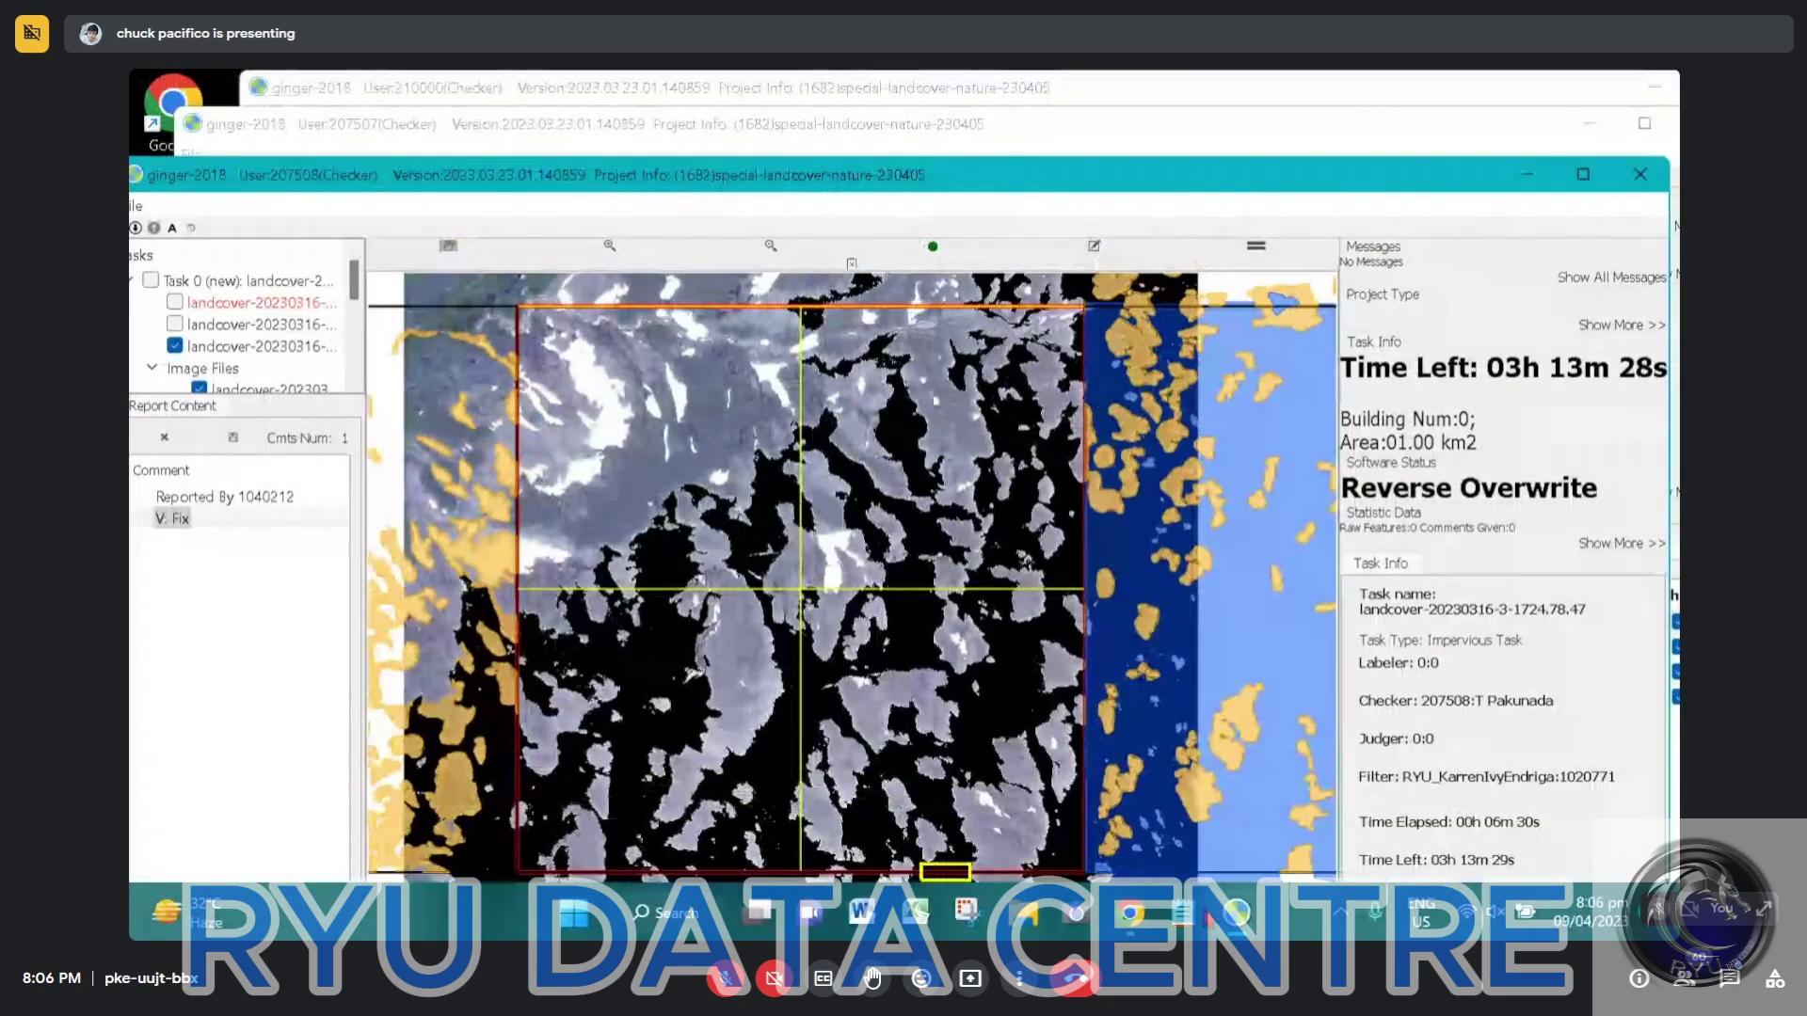
pyautogui.click(1132, 911)
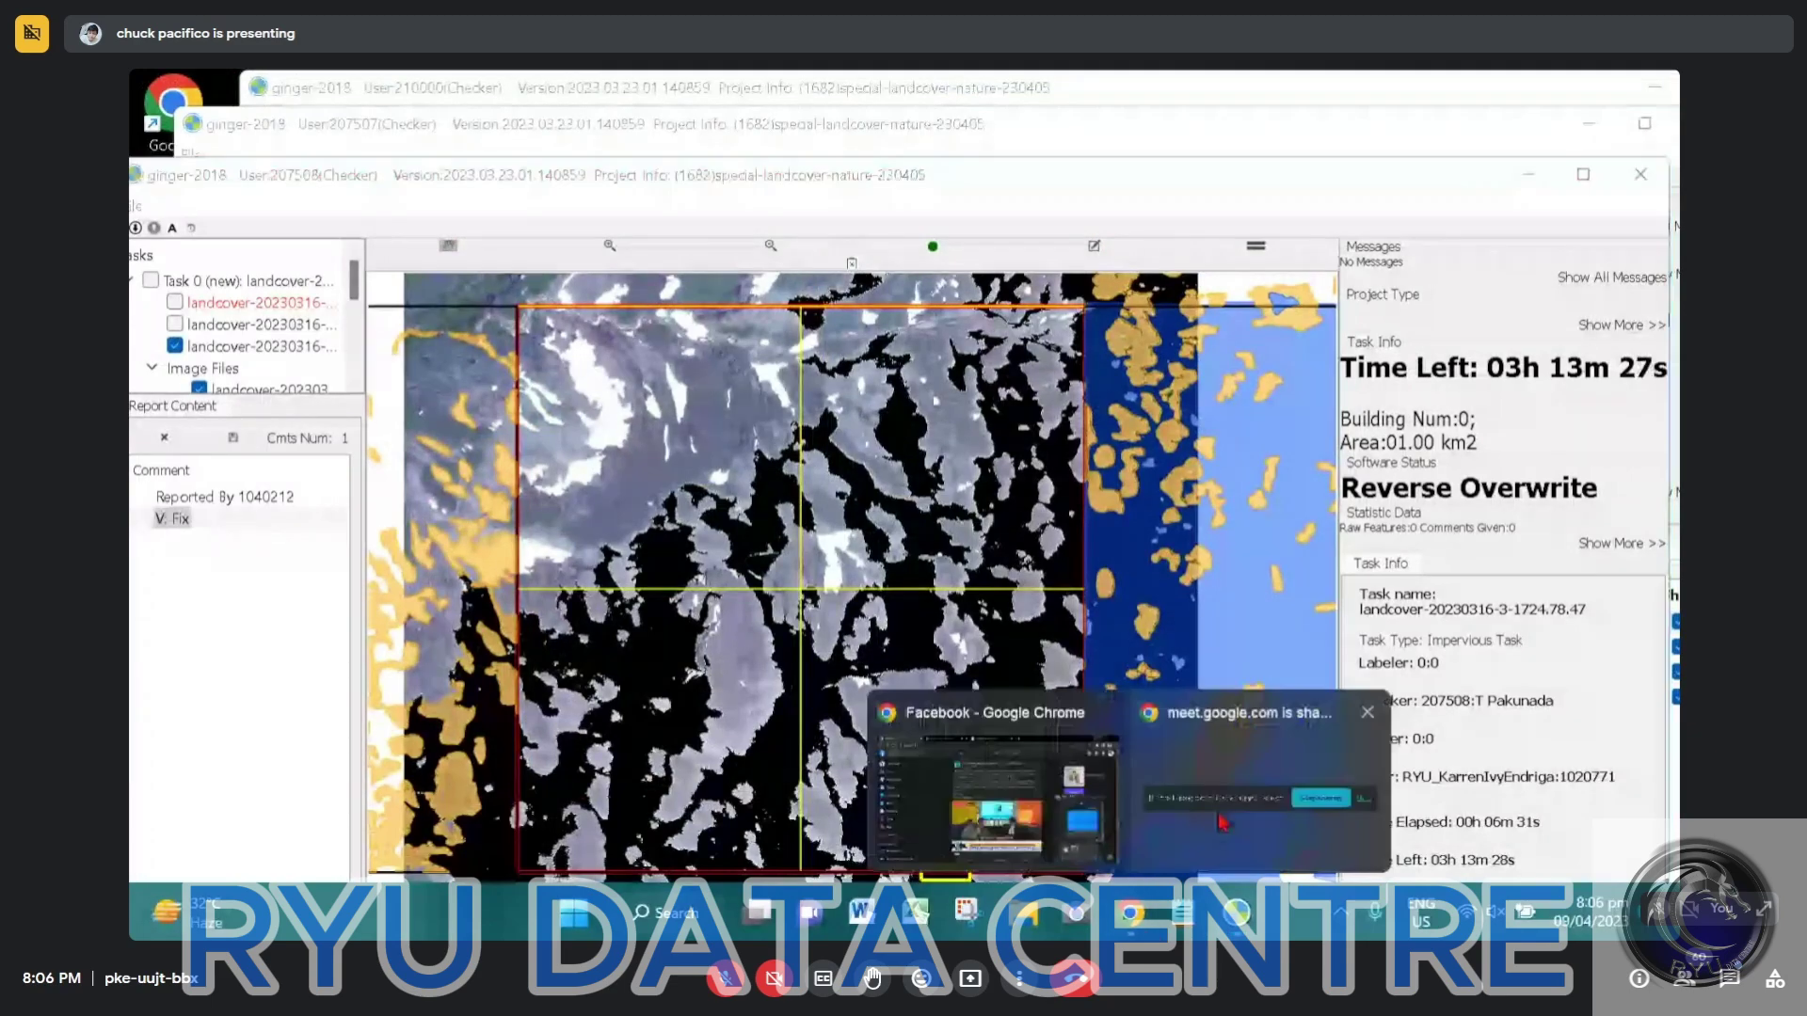
pyautogui.click(1077, 826)
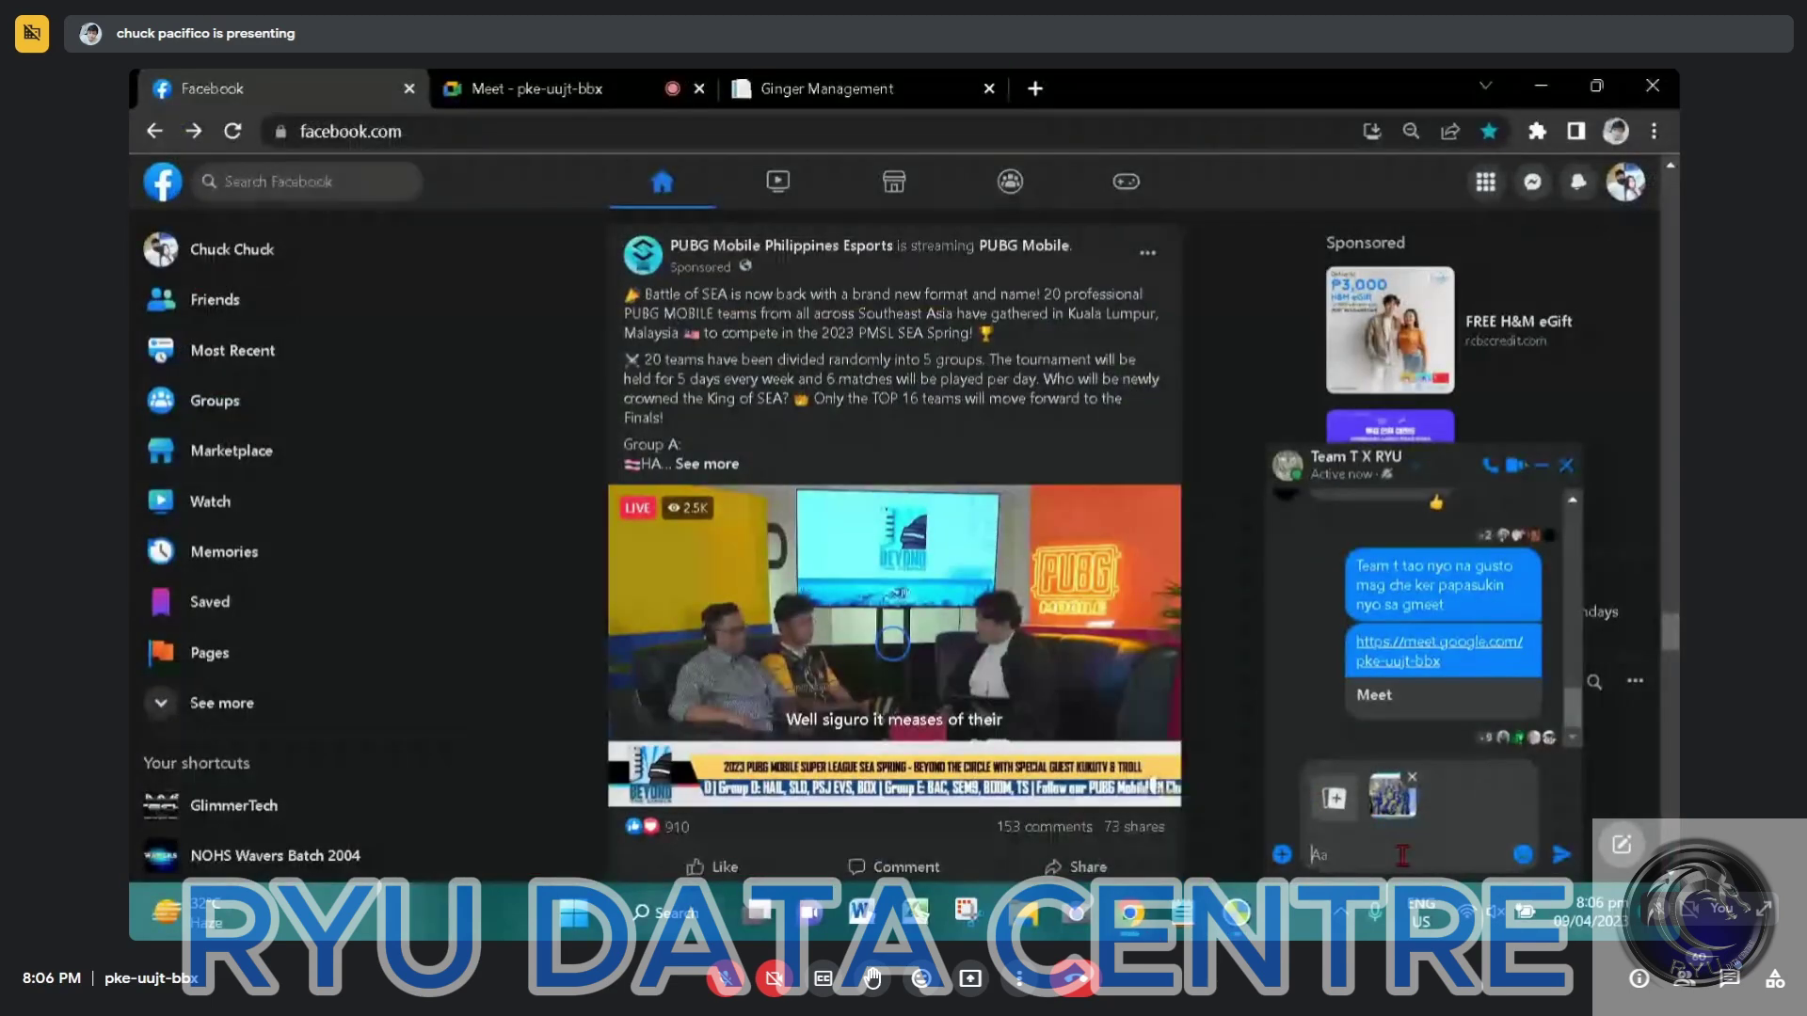
# Step: Mention the teammate, add a short note, send the message, and minimize the browser
pyautogui.write('@ke')
pyautogui.press('Return')
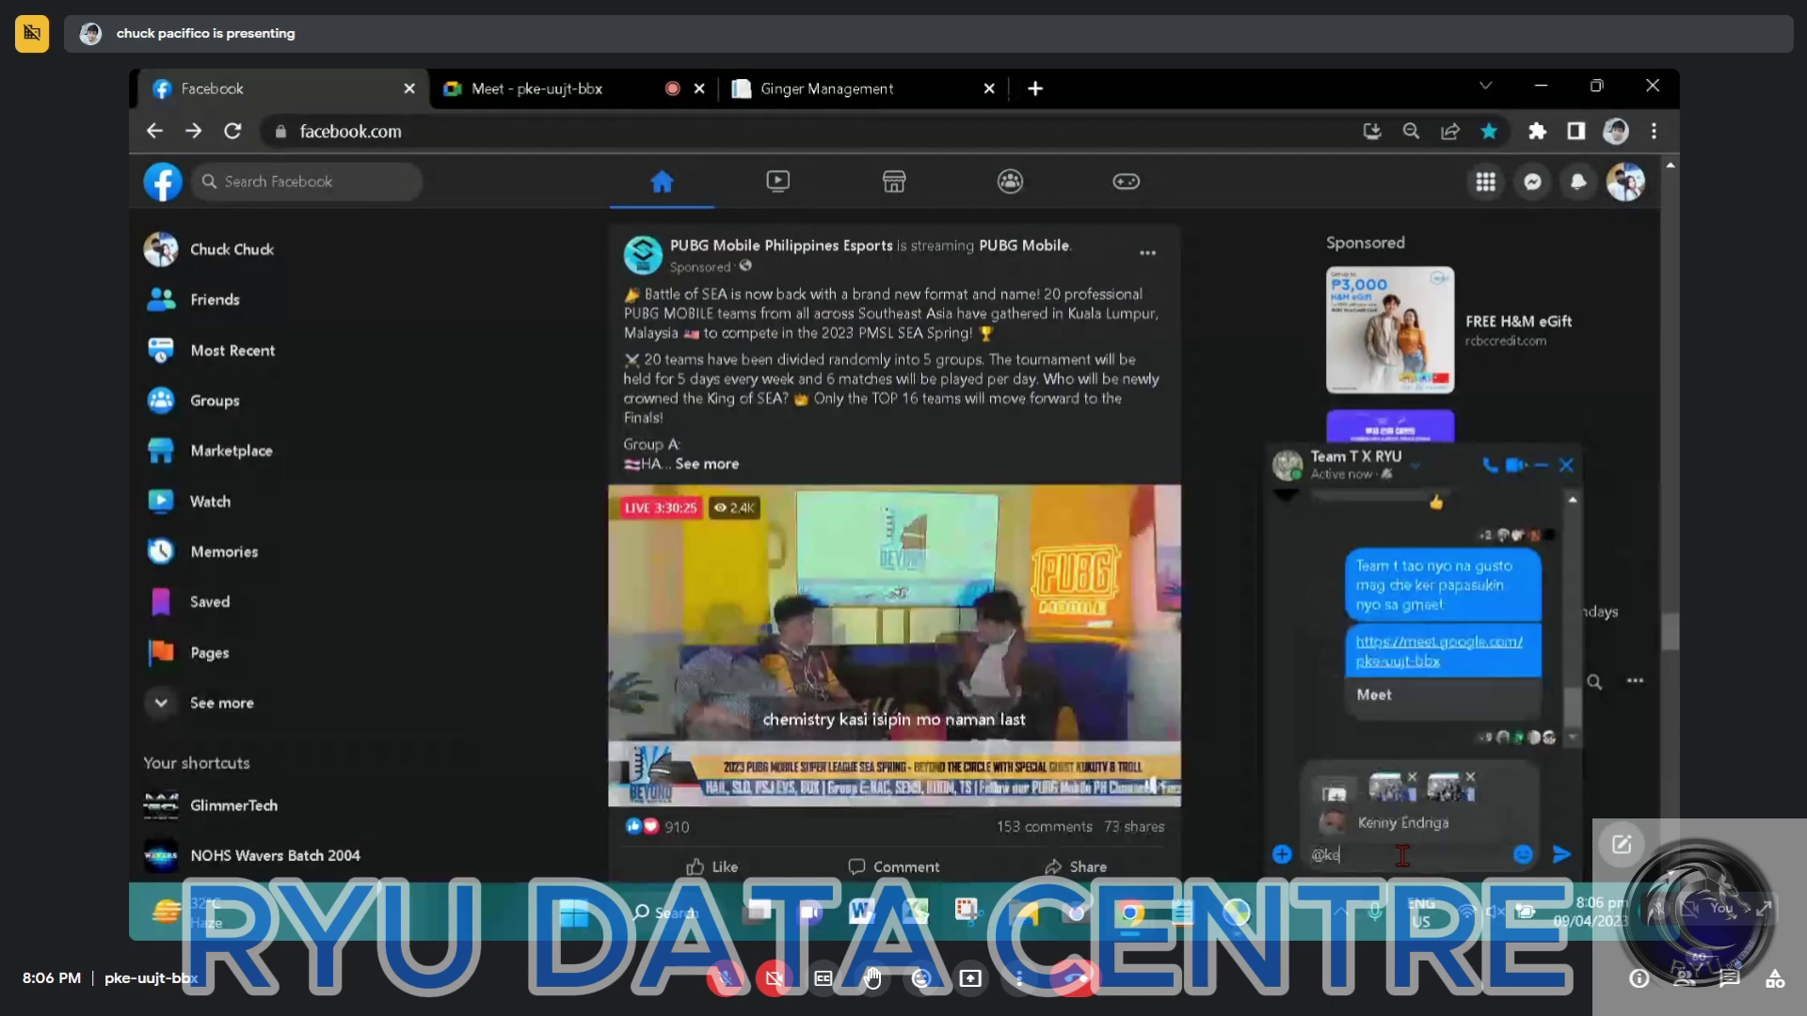
pyautogui.write('anu to')
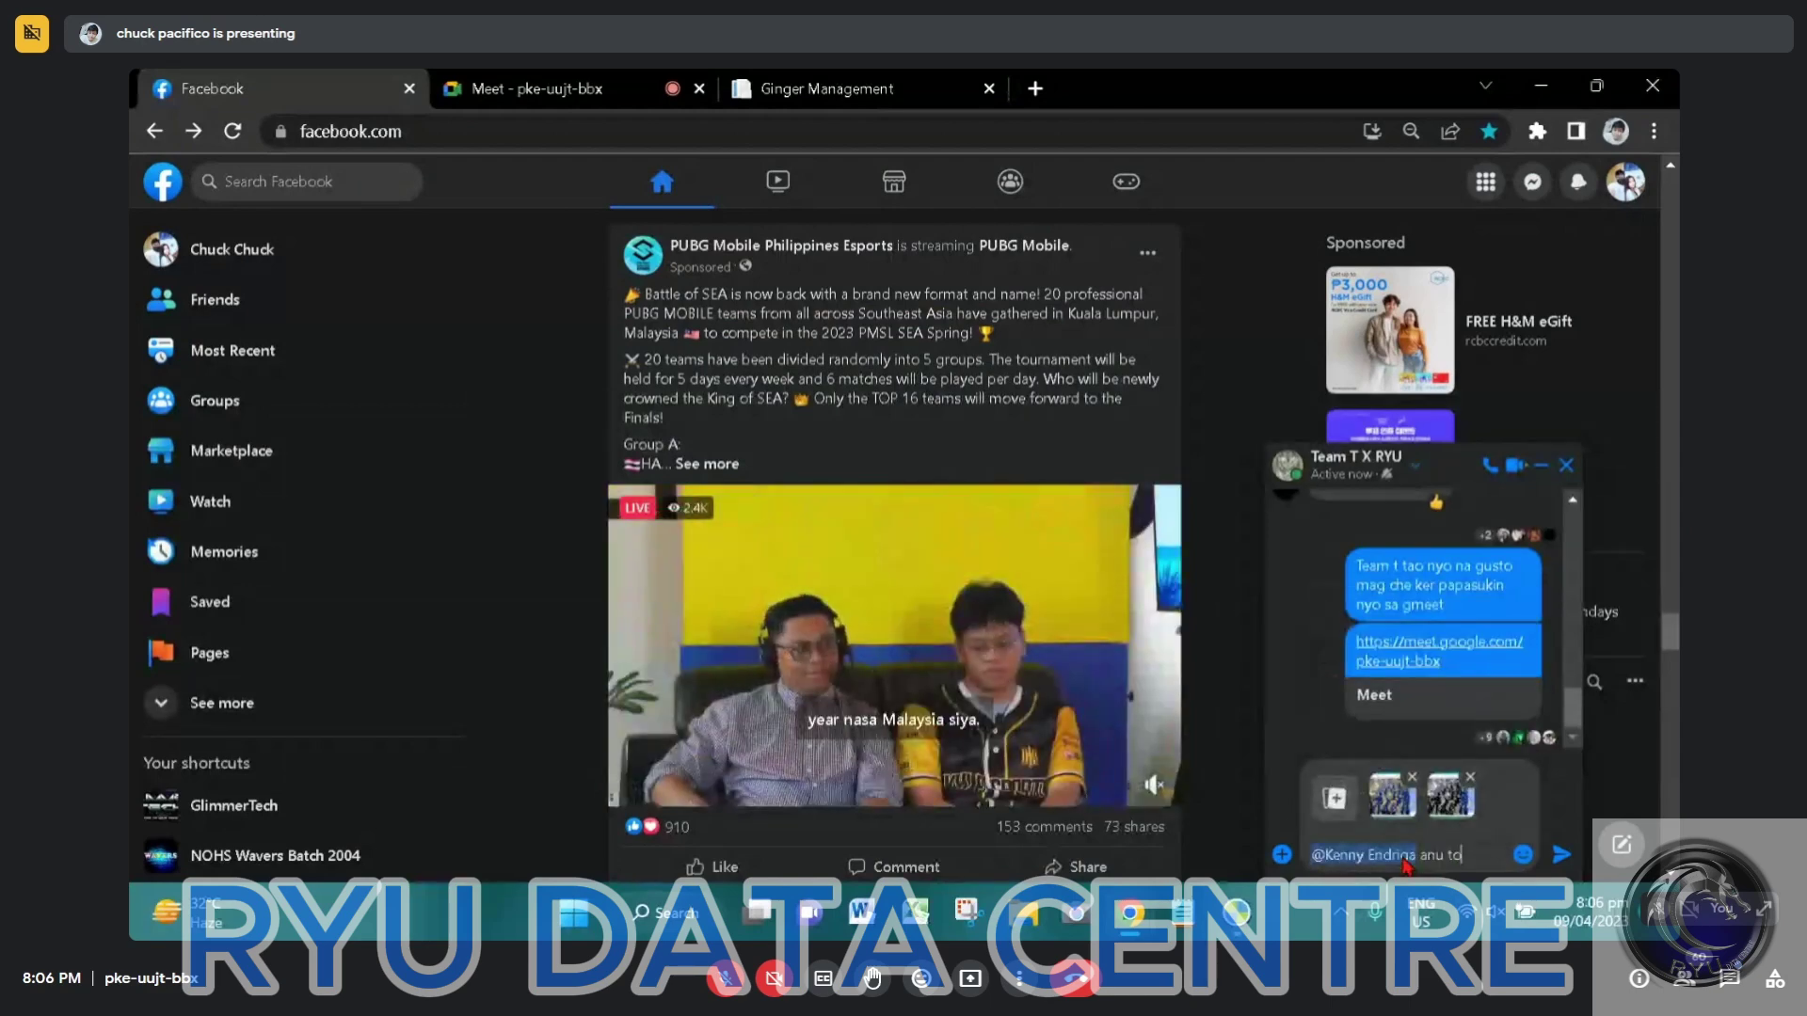
pyautogui.press('Return')
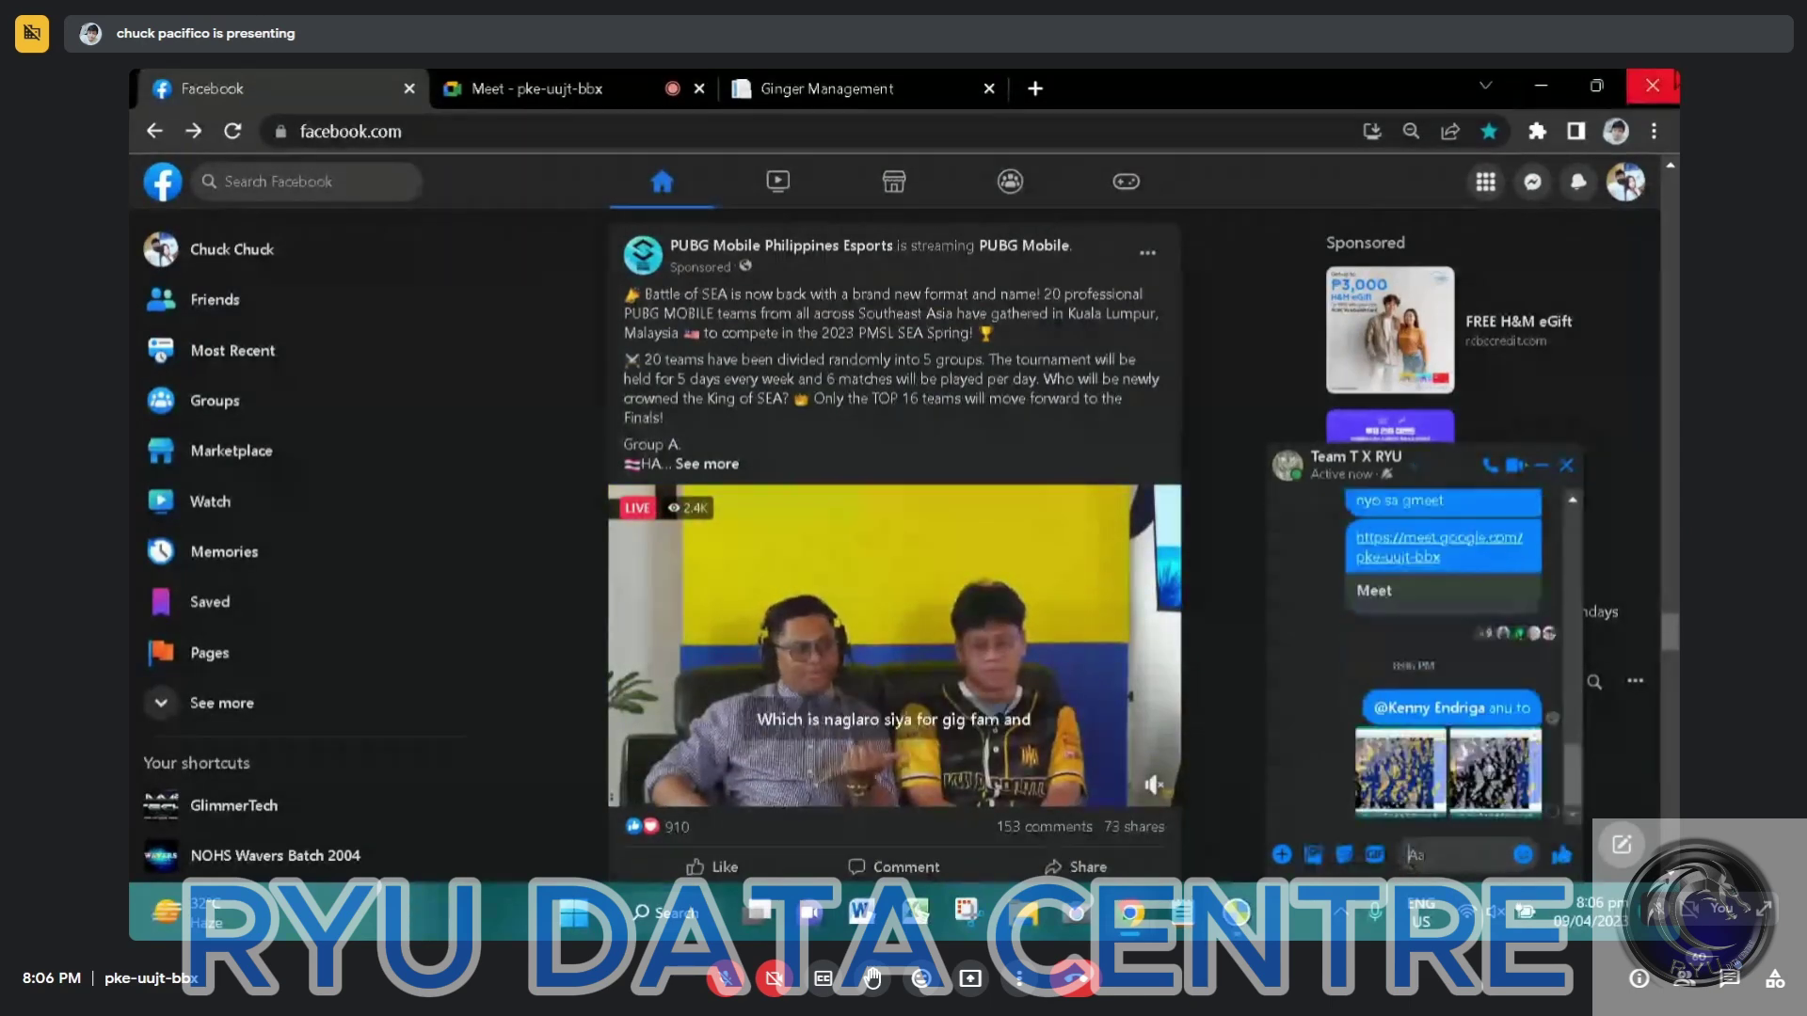
pyautogui.click(1552, 98)
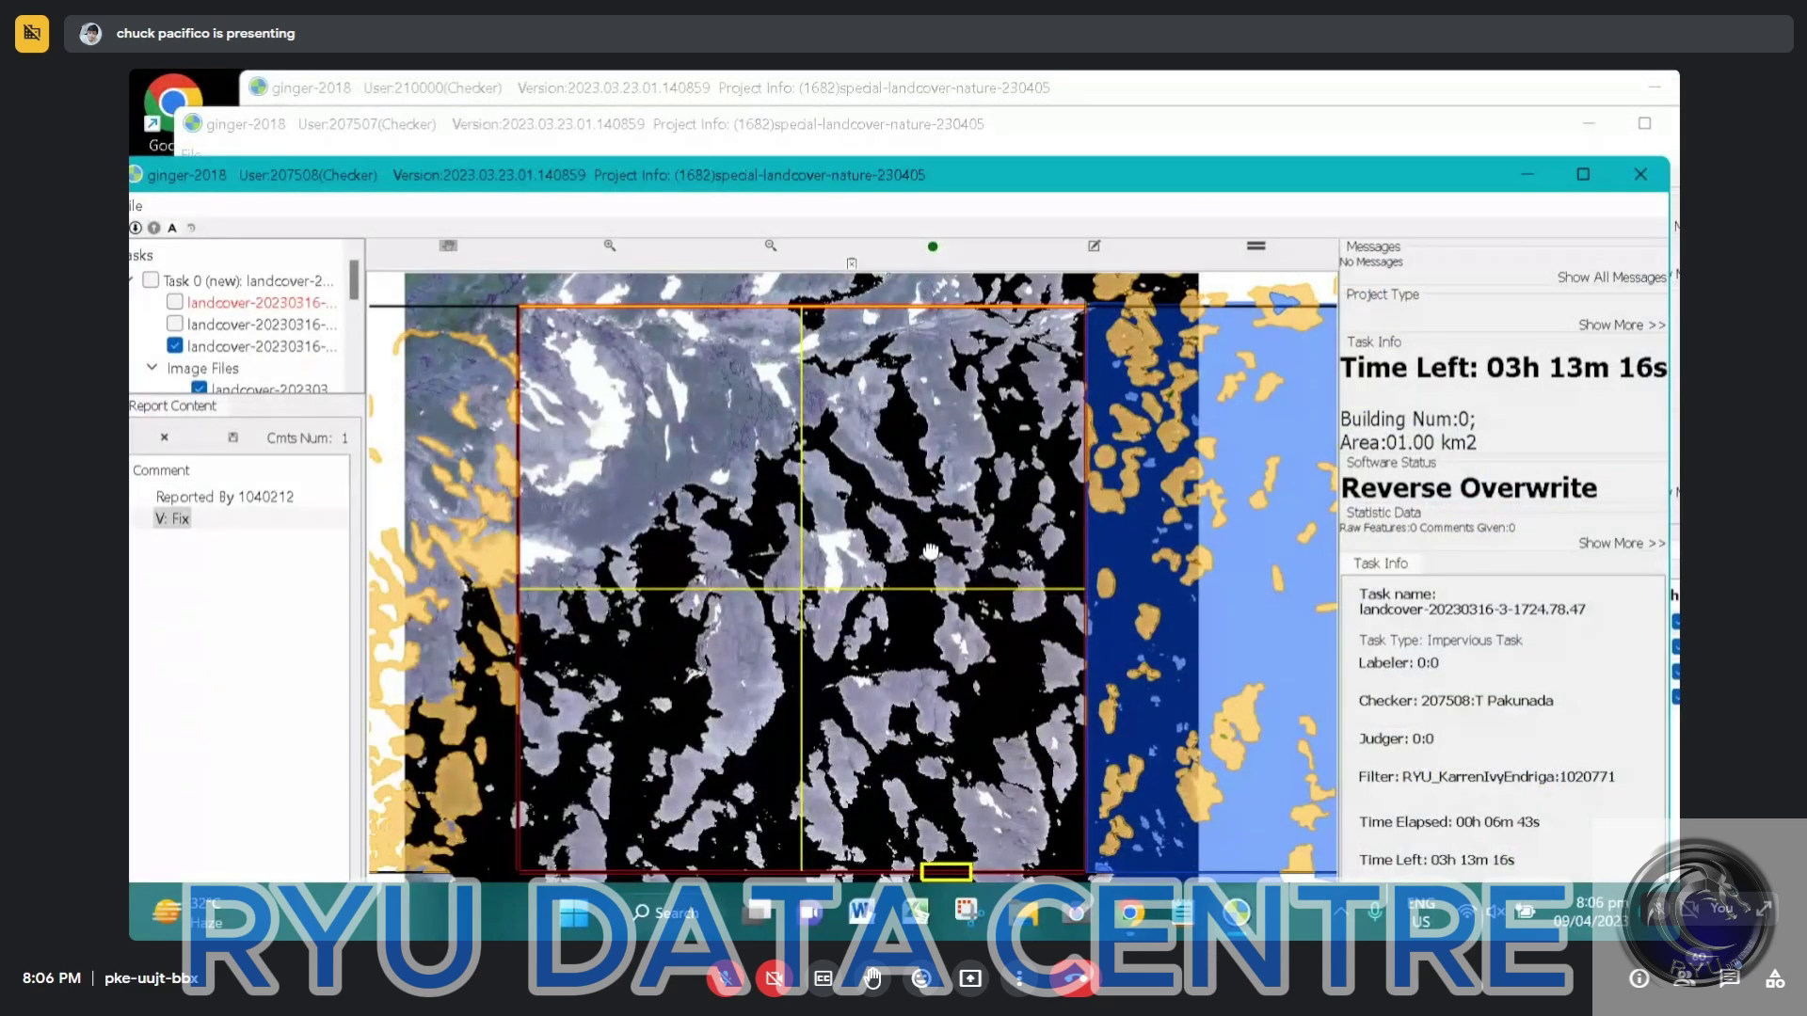
# Step: Dismiss the comment choices without adding one, hide the overlay, maximize the window and pan the imagery
pyautogui.click(791, 527)
pyautogui.press('d')
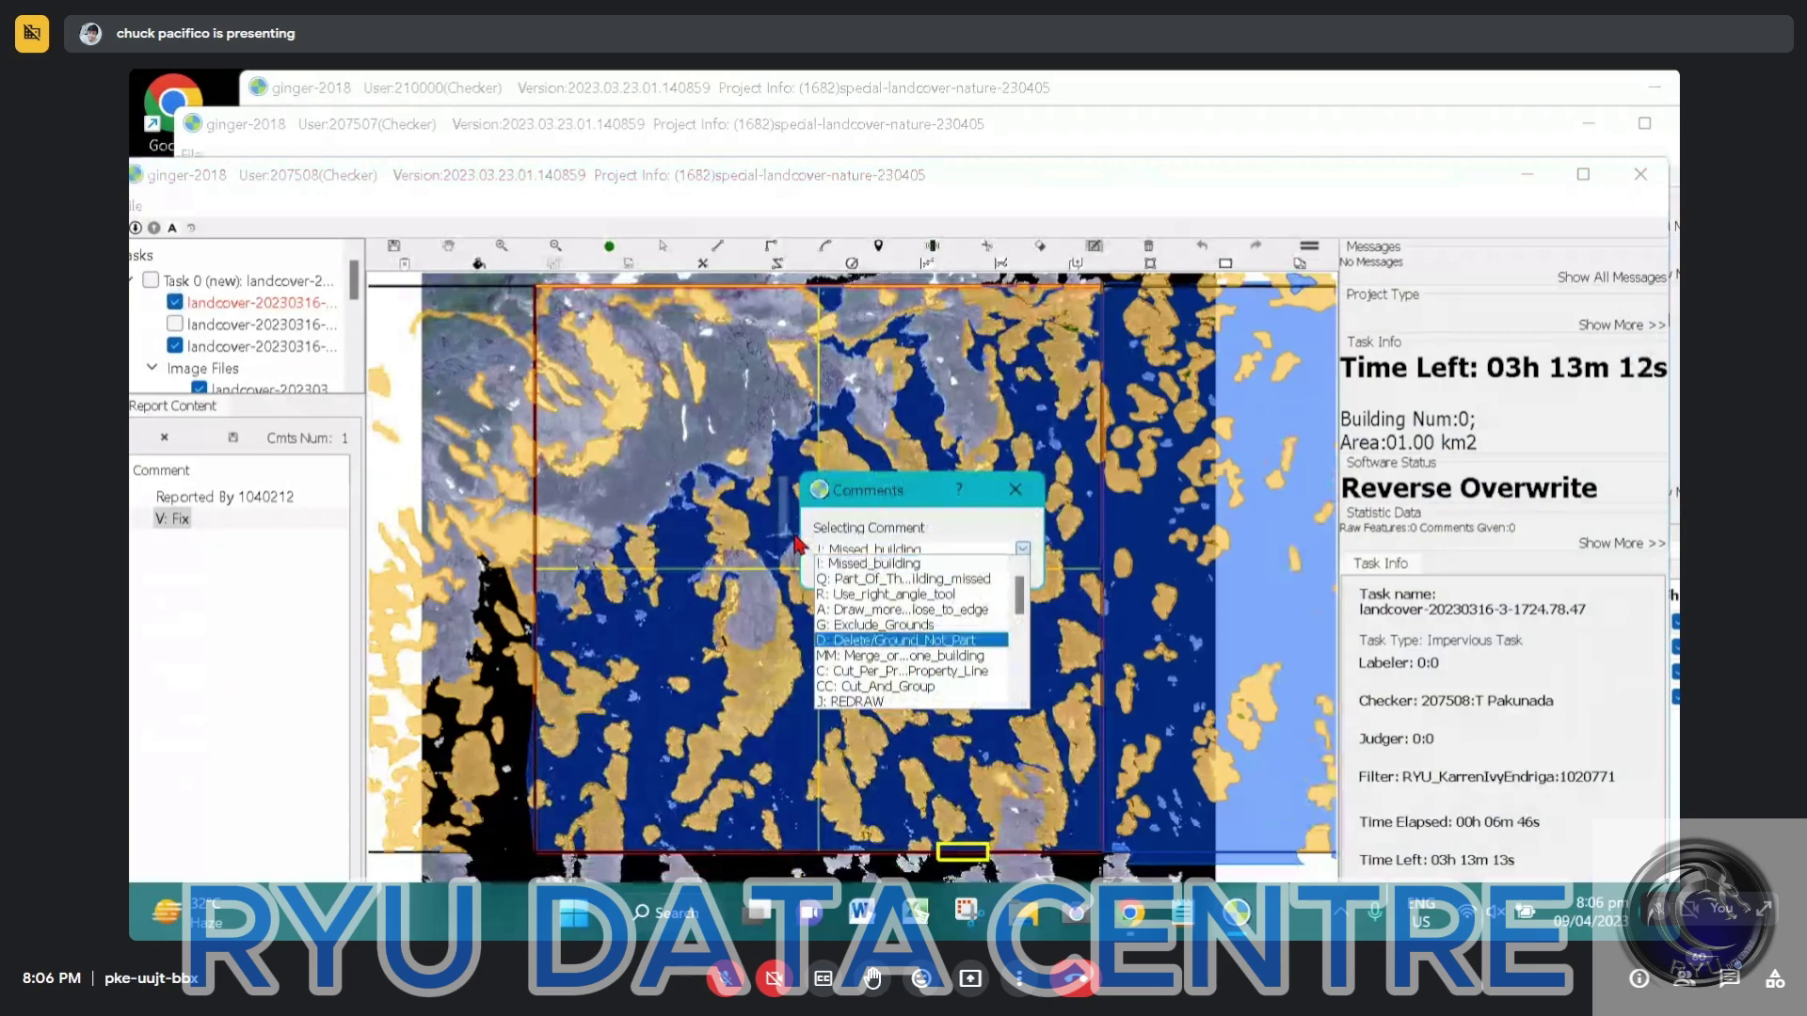
pyautogui.press('Escape')
pyautogui.press('Escape')
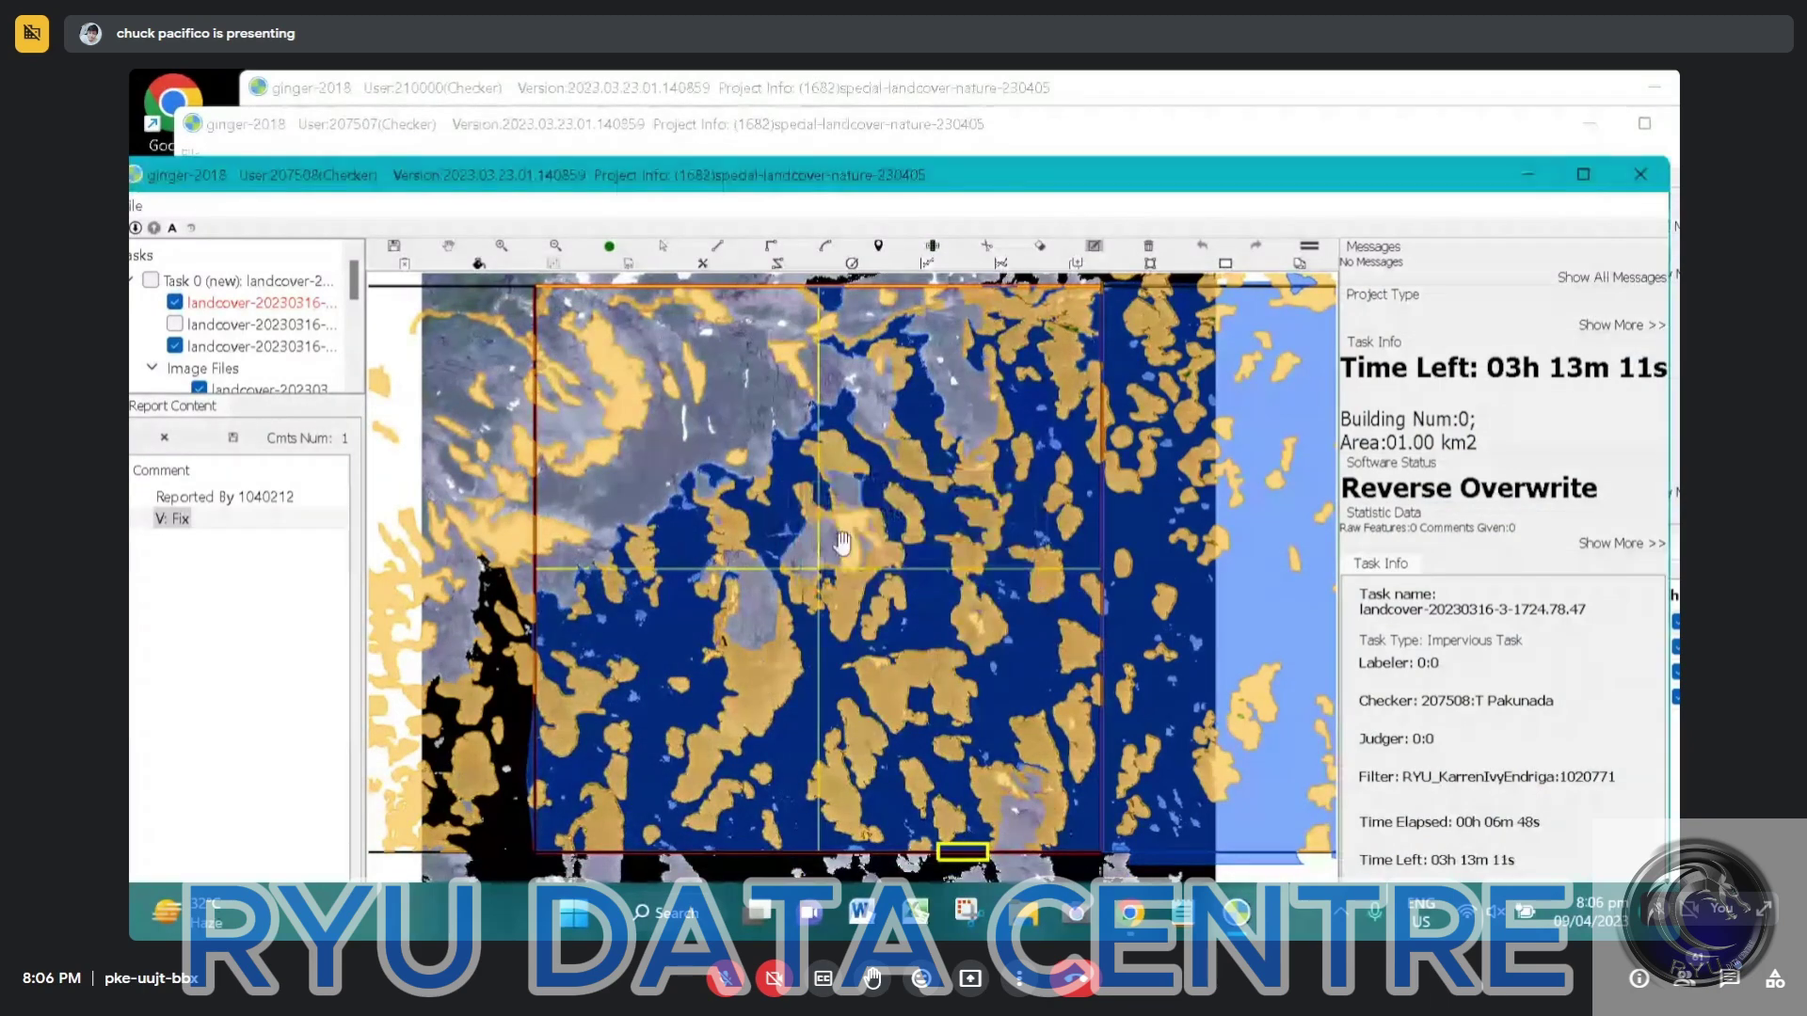
pyautogui.press('d')
pyautogui.scroll(3, 845, 544)
pyautogui.scroll(1, 946, 599)
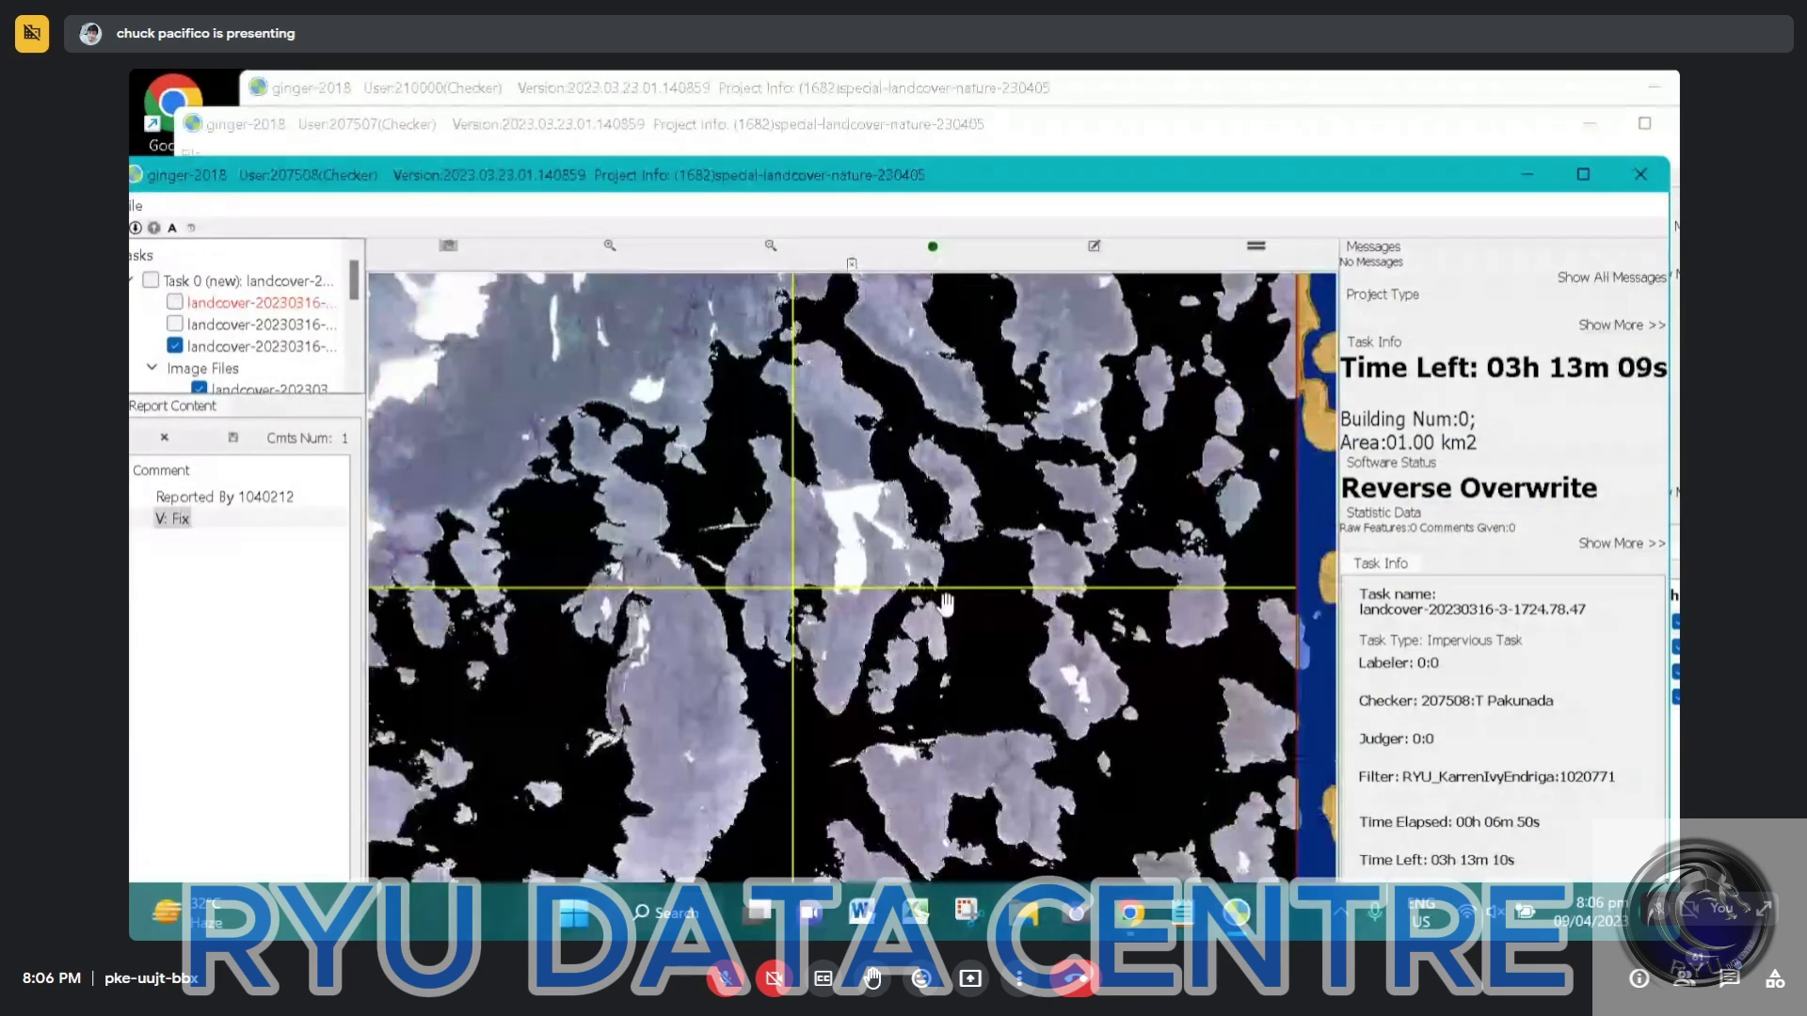
pyautogui.doubleClick(1305, 183)
pyautogui.moveTo(993, 504); pyautogui.dragTo(897, 487)
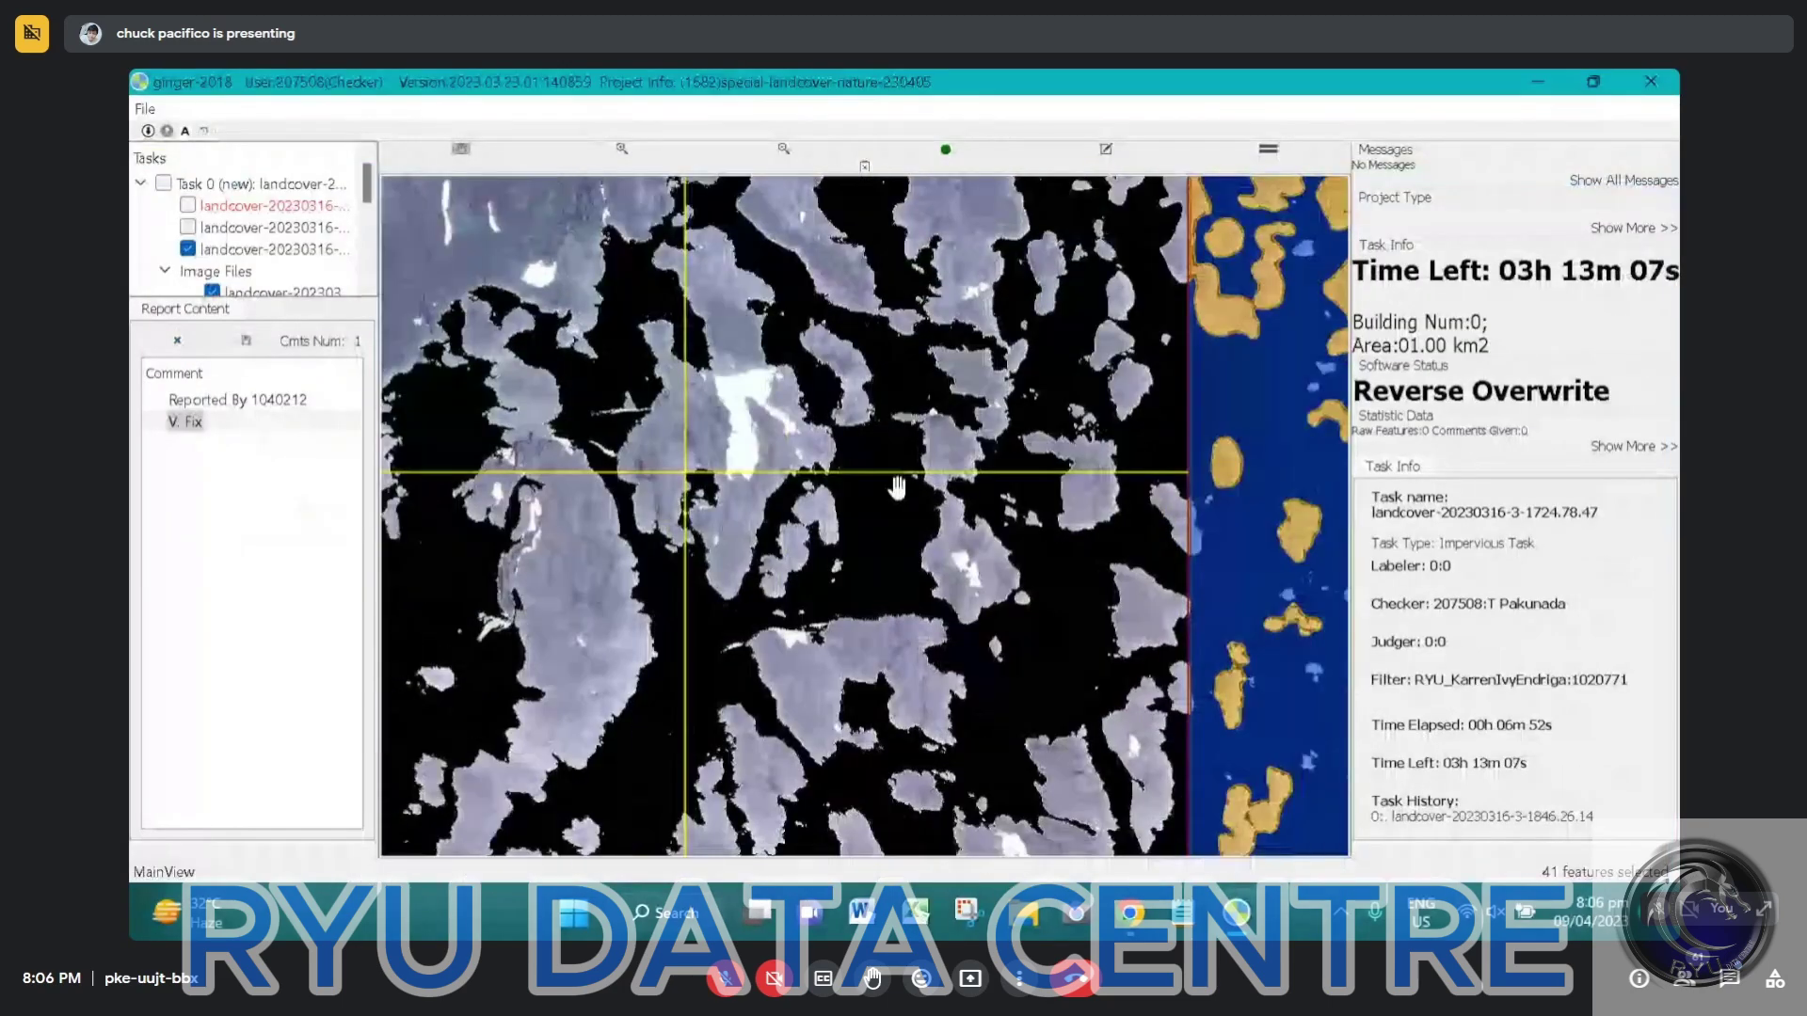
pyautogui.scroll(-1, 897, 486)
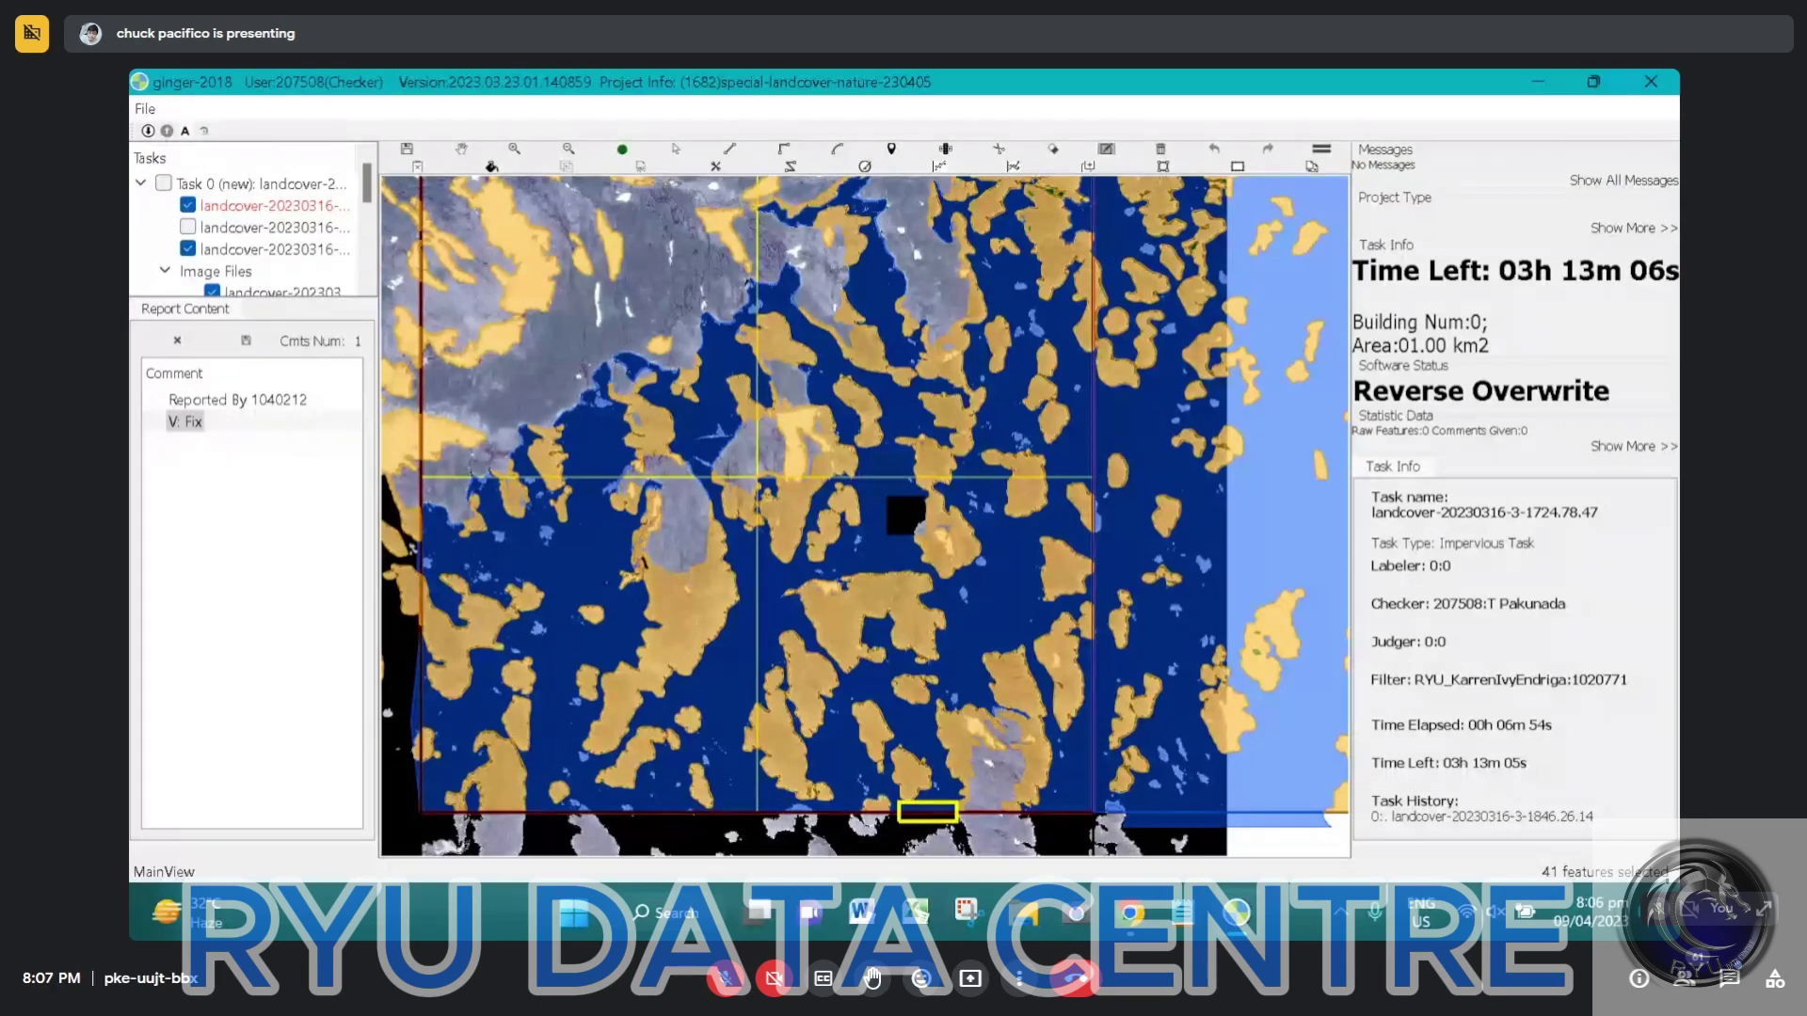
# Step: Flip the label overlay off and on to compare with imagery, then restore the window size
pyautogui.press('space')
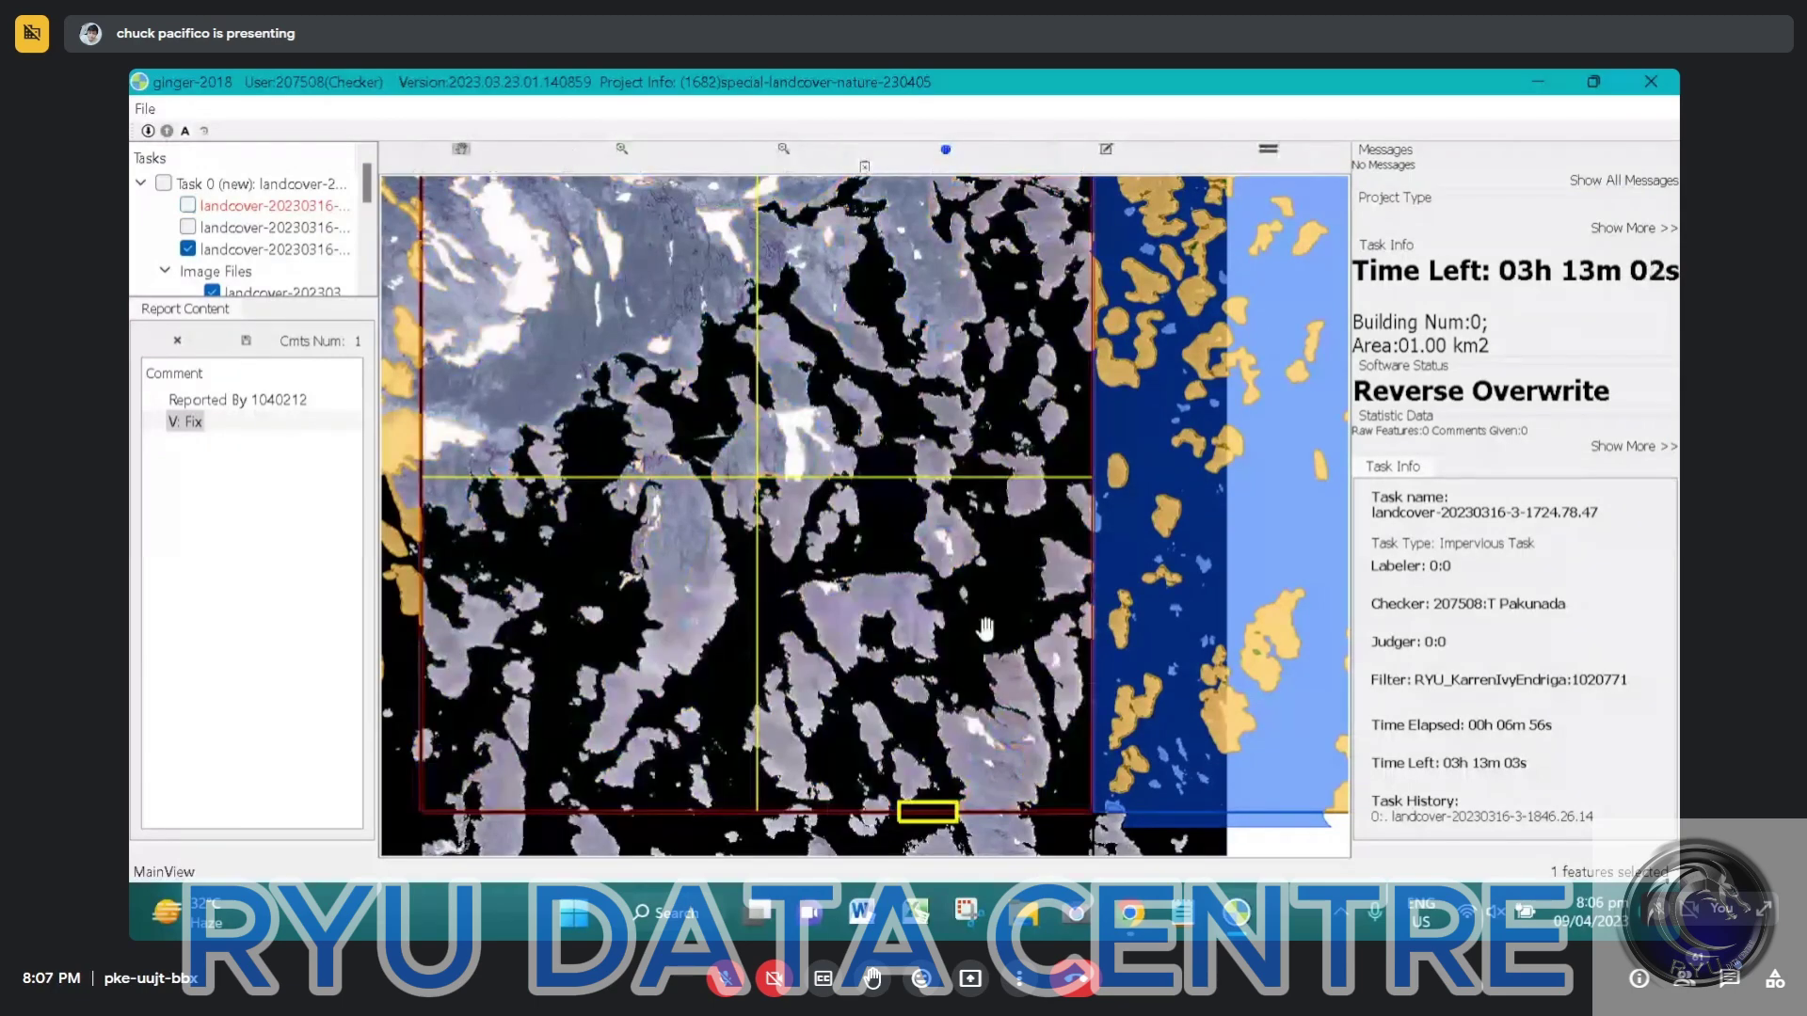
pyautogui.press('space')
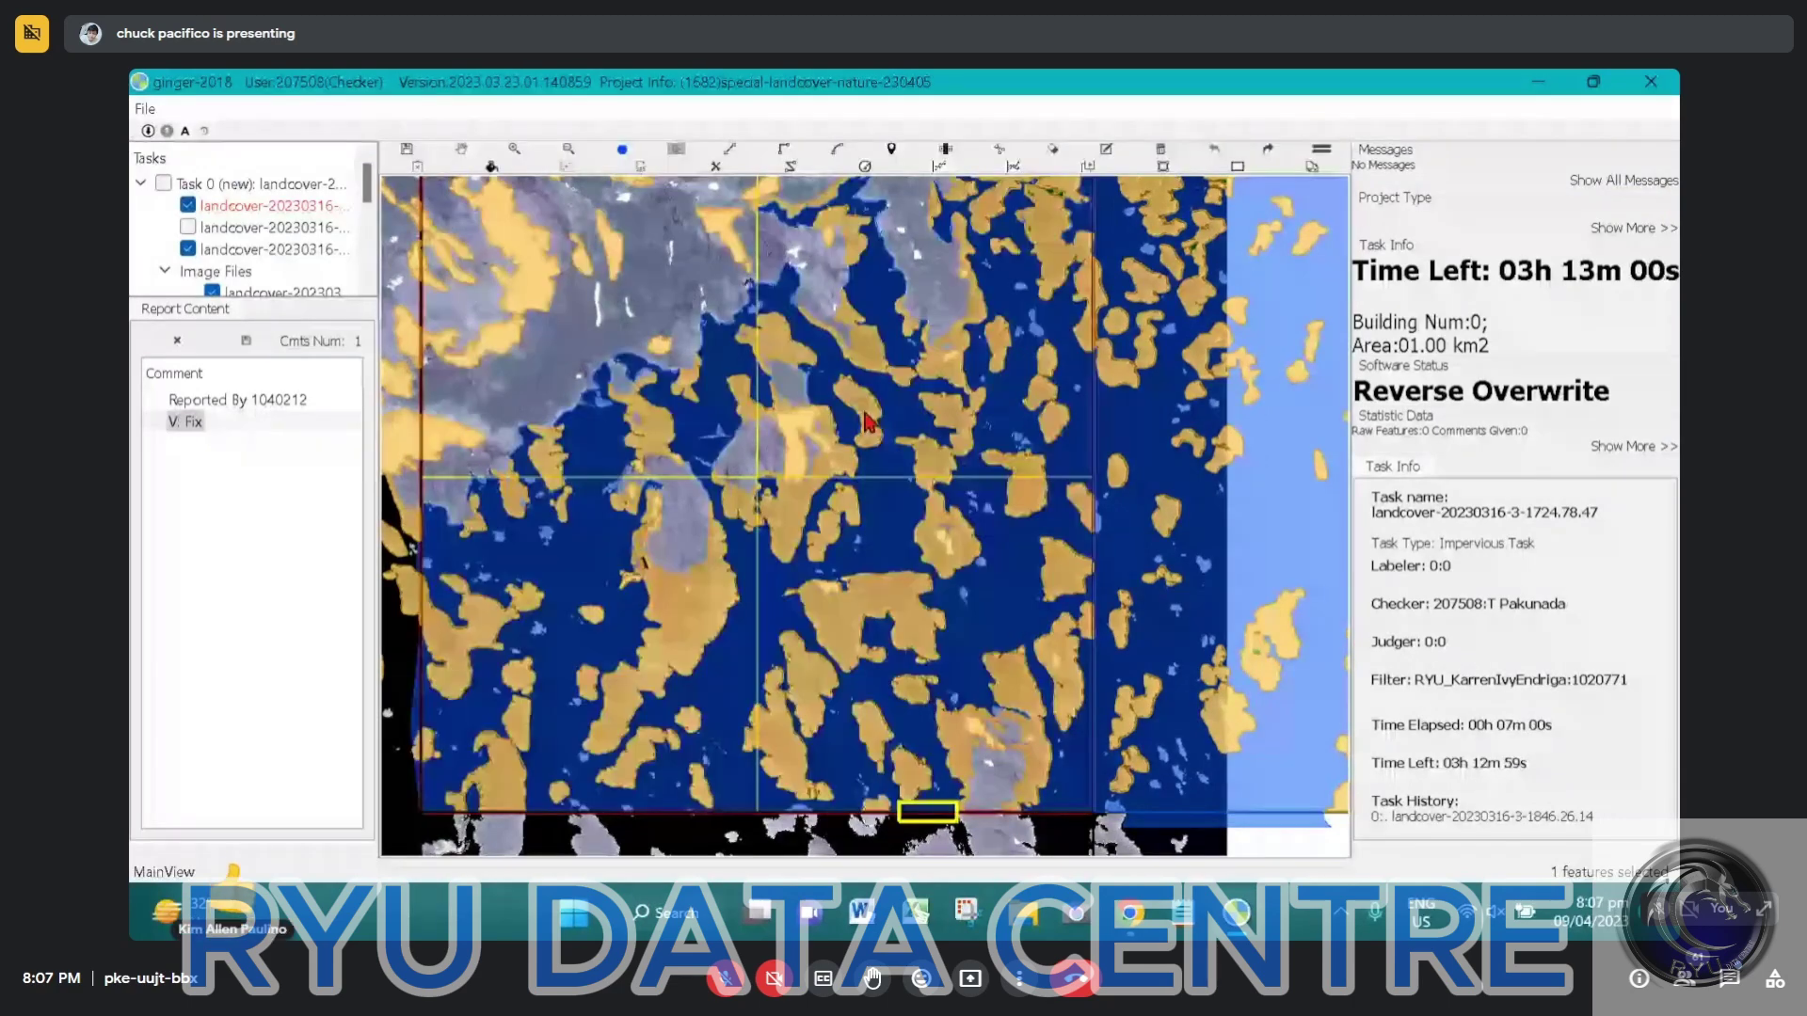
pyautogui.press('space')
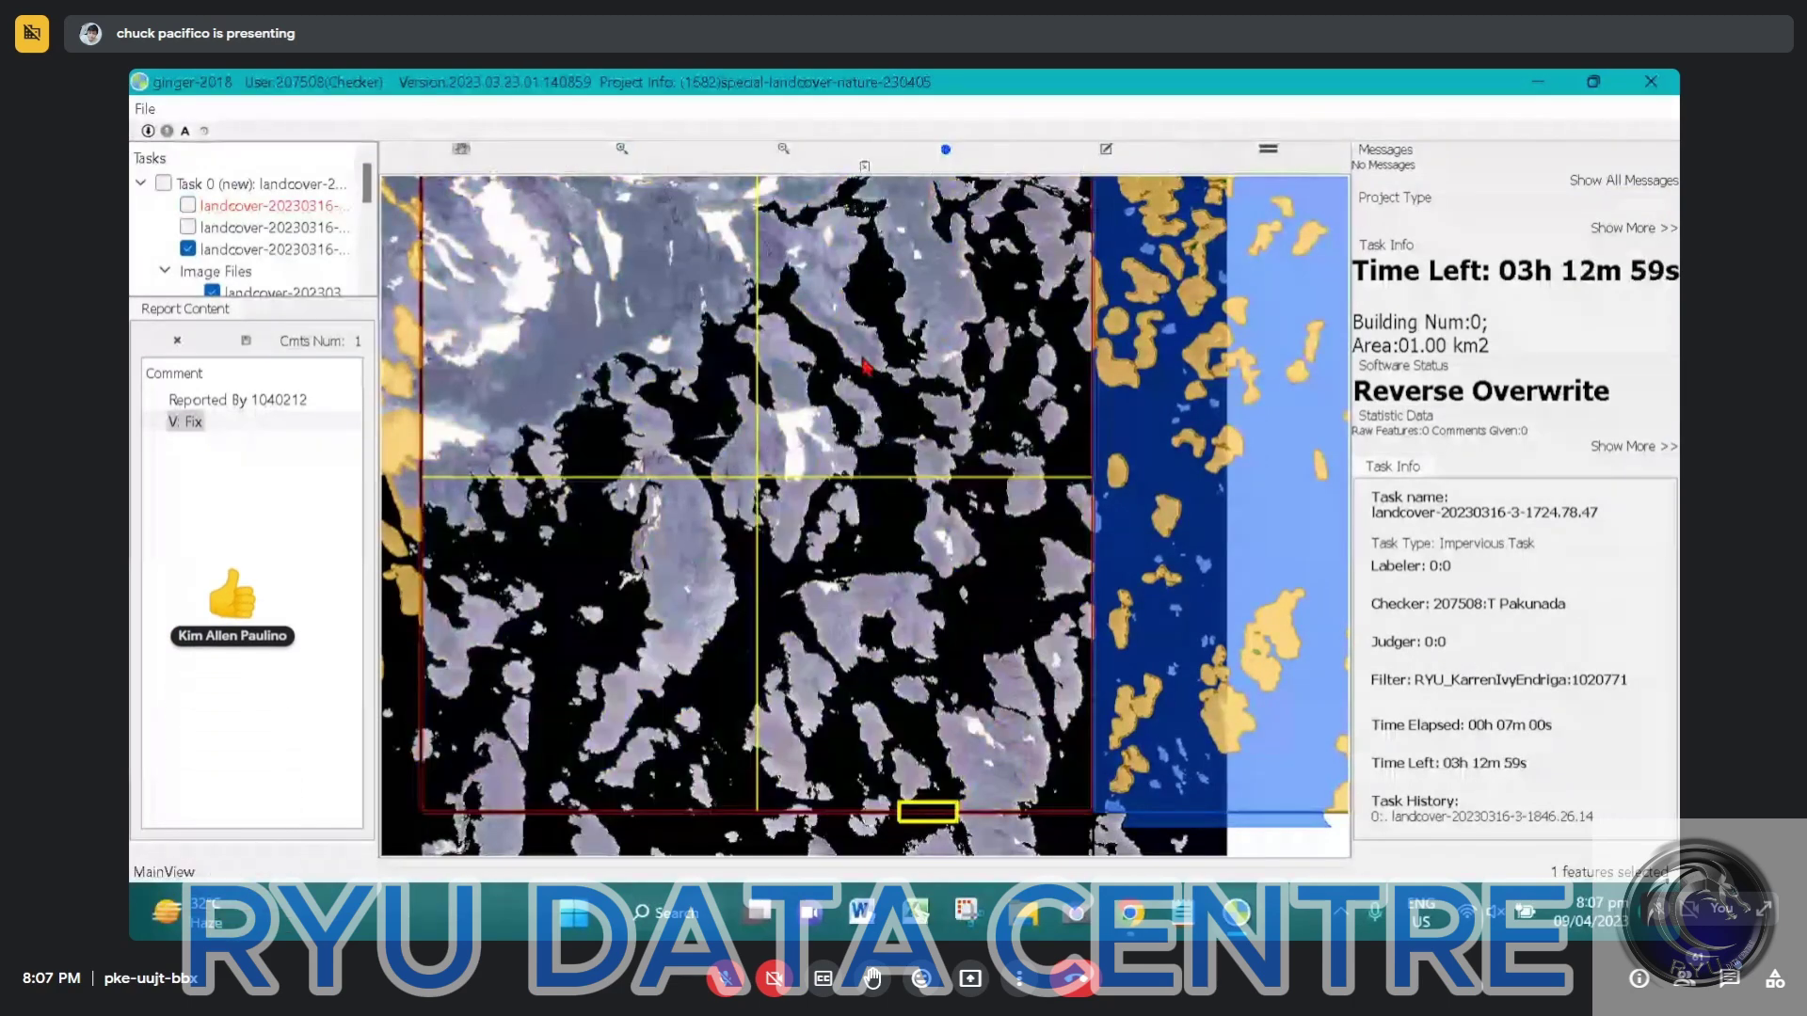
pyautogui.press('space')
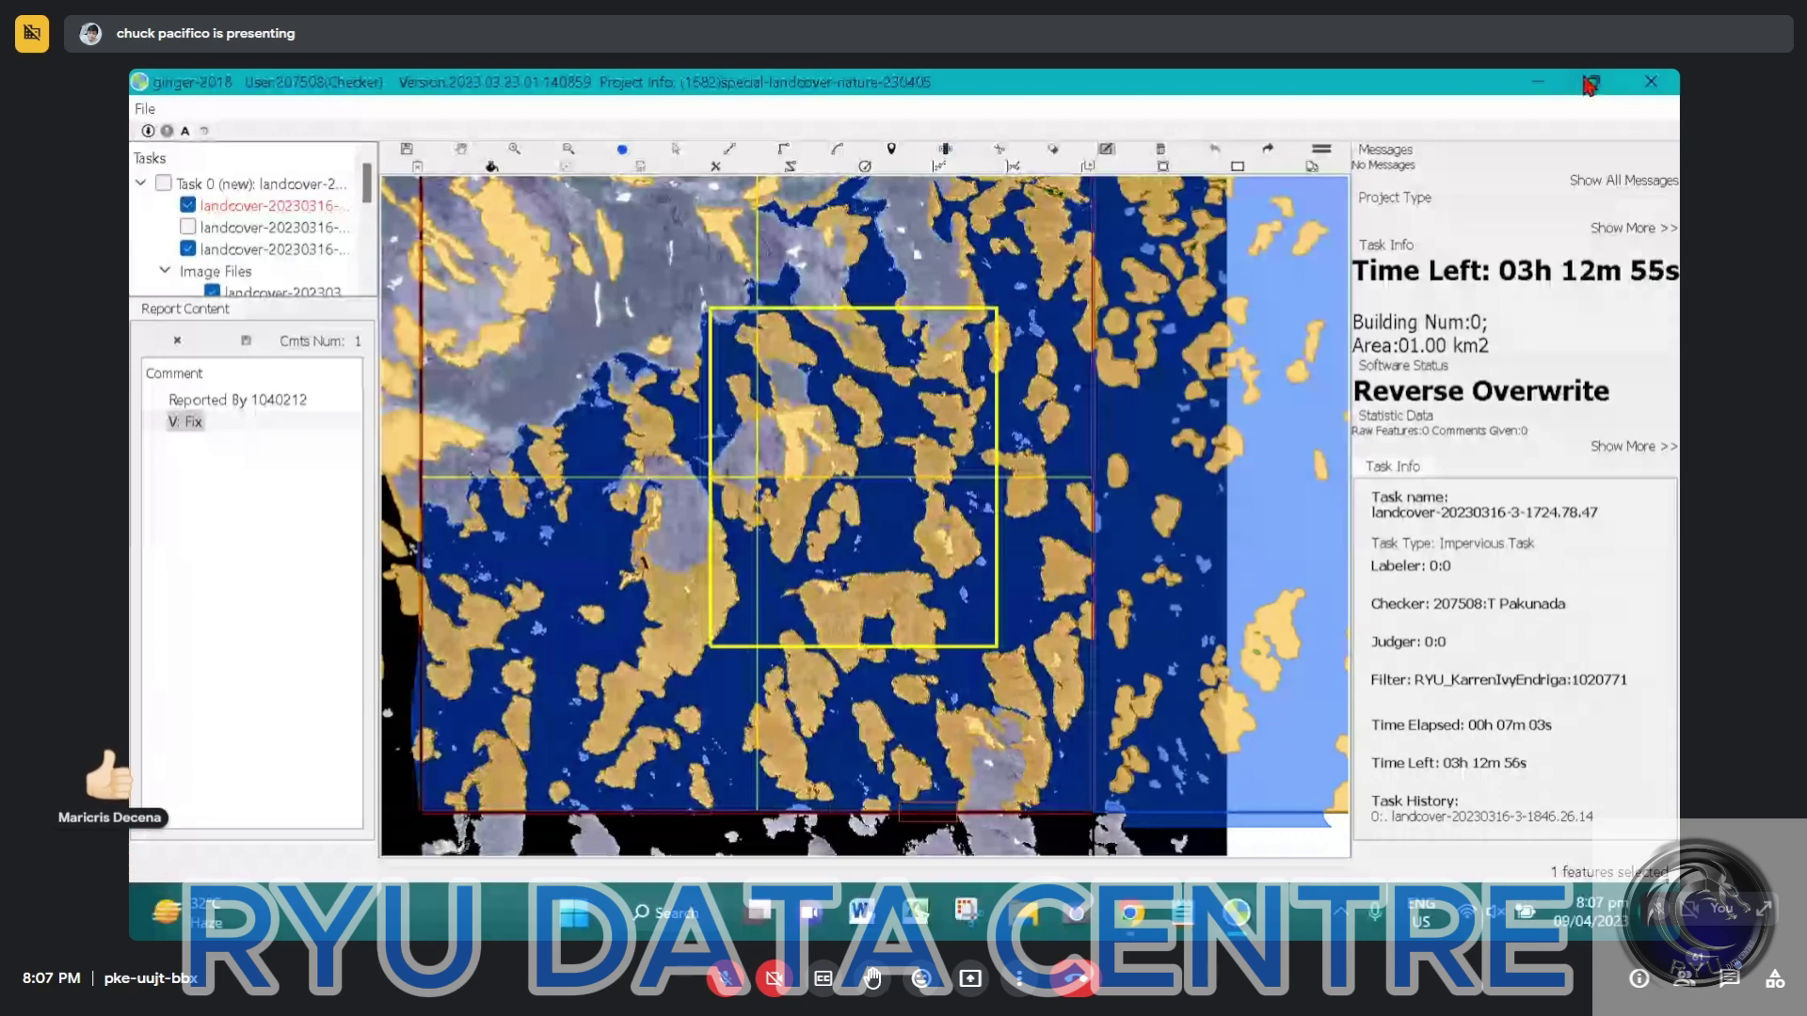
pyautogui.click(1589, 86)
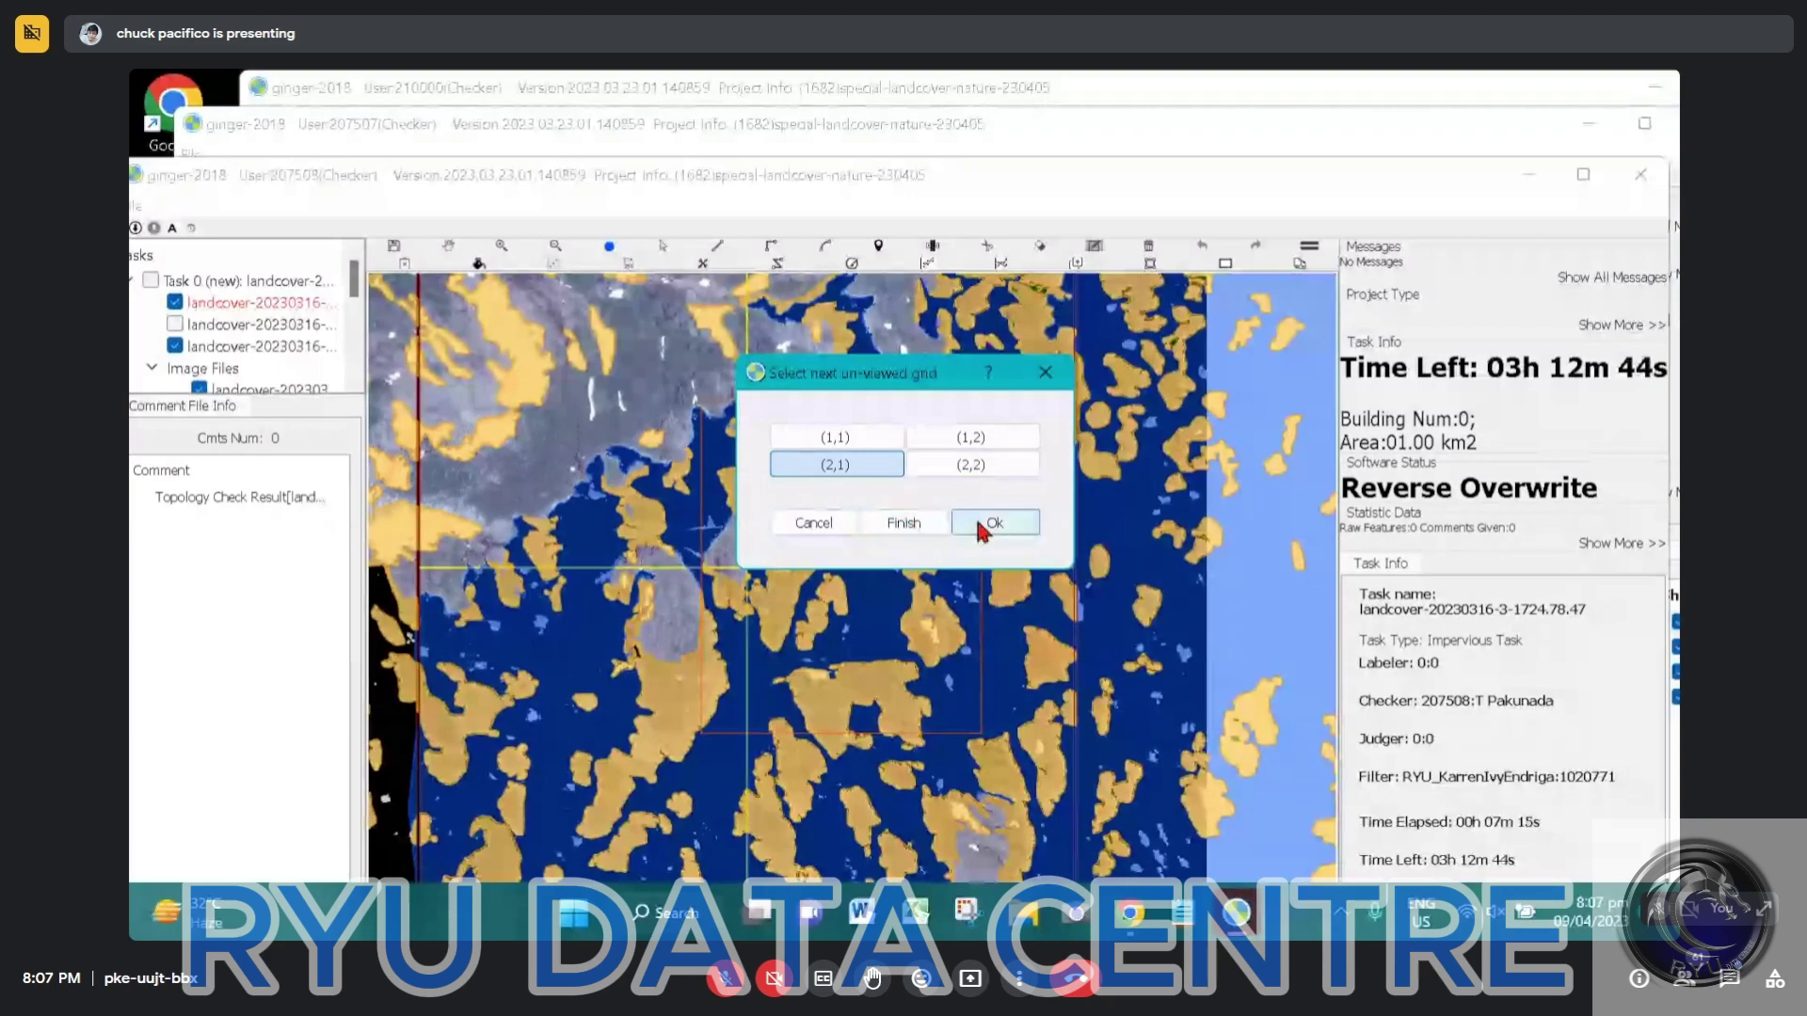
pyautogui.click(489, 111)
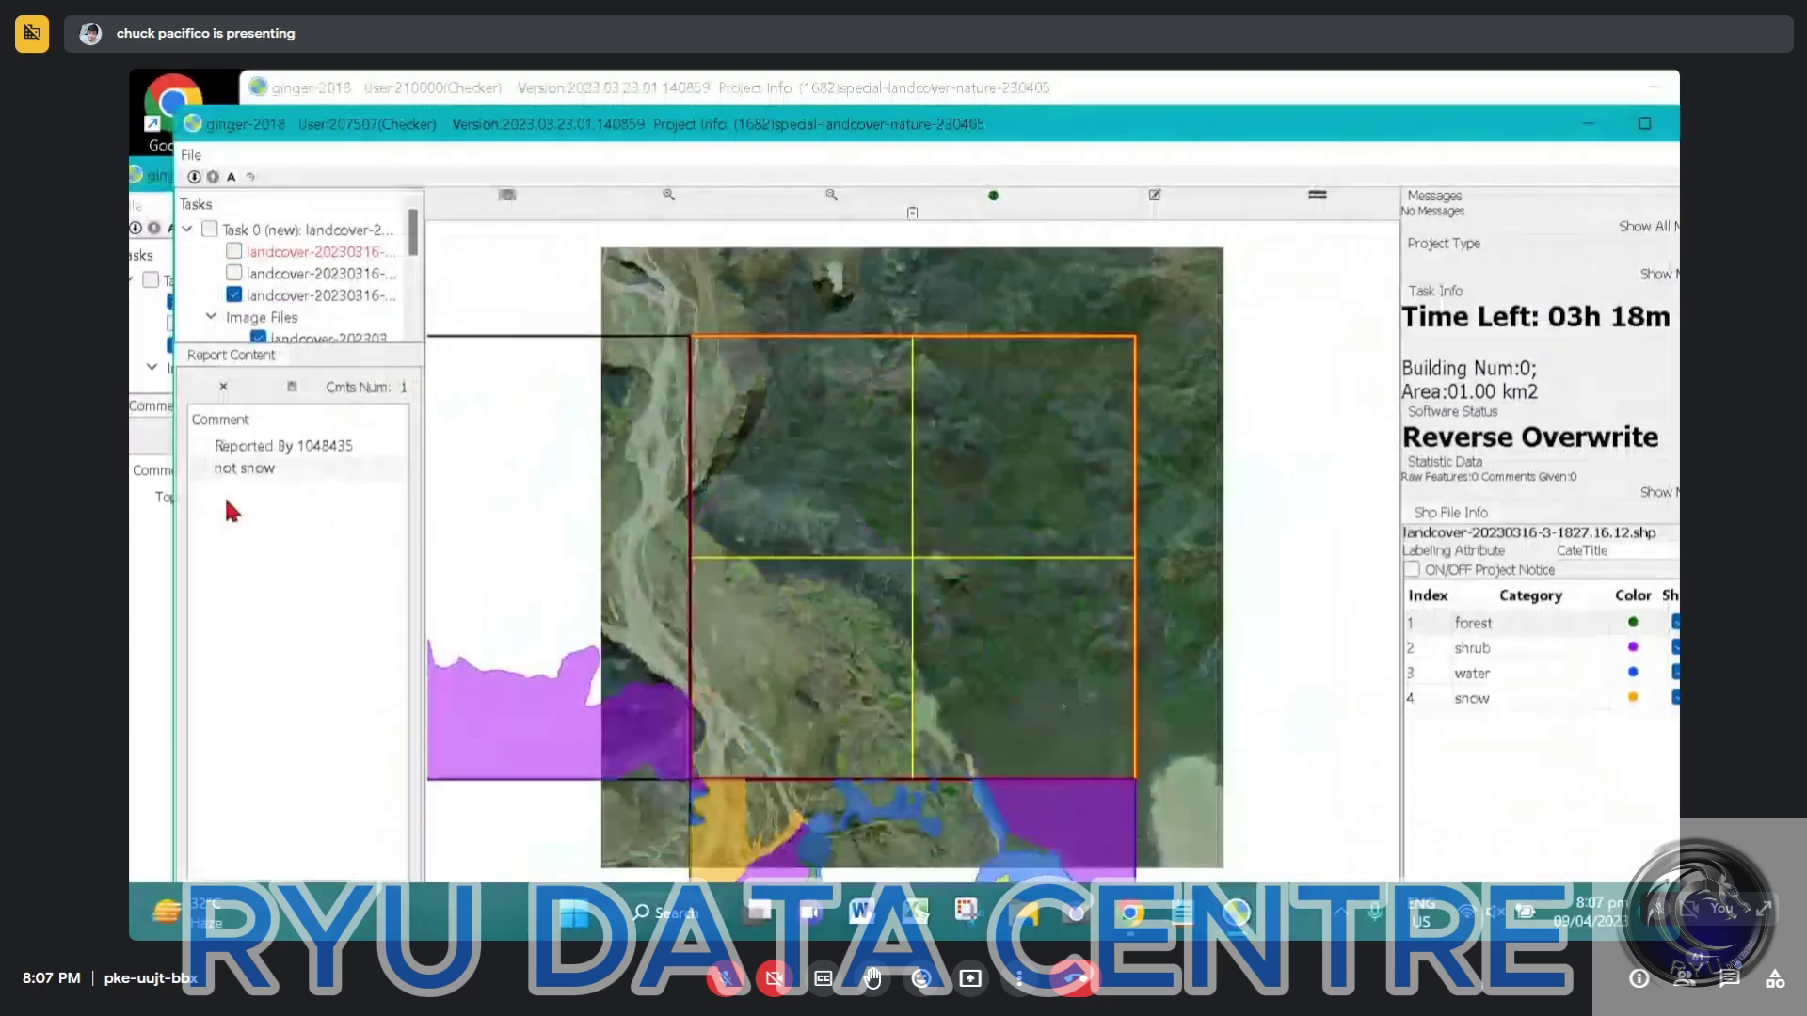
pyautogui.click(247, 469)
pyautogui.scroll(-5, 856, 482)
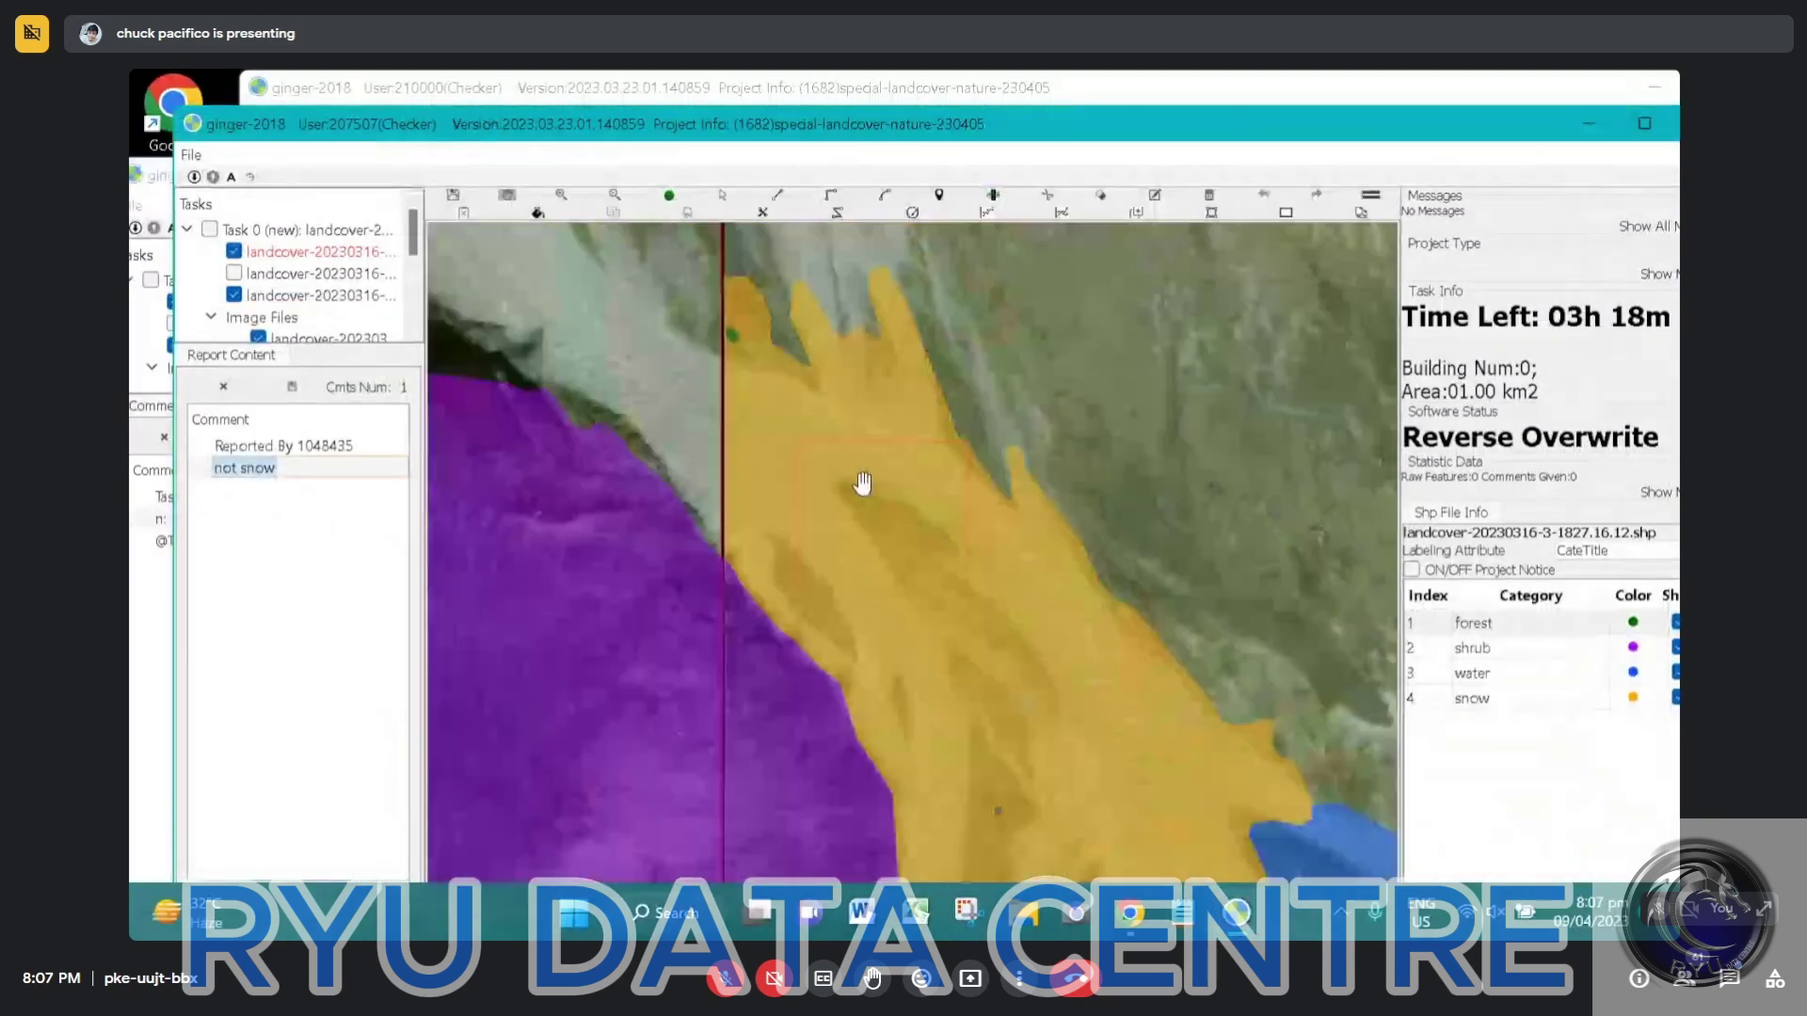
pyautogui.click(311, 230)
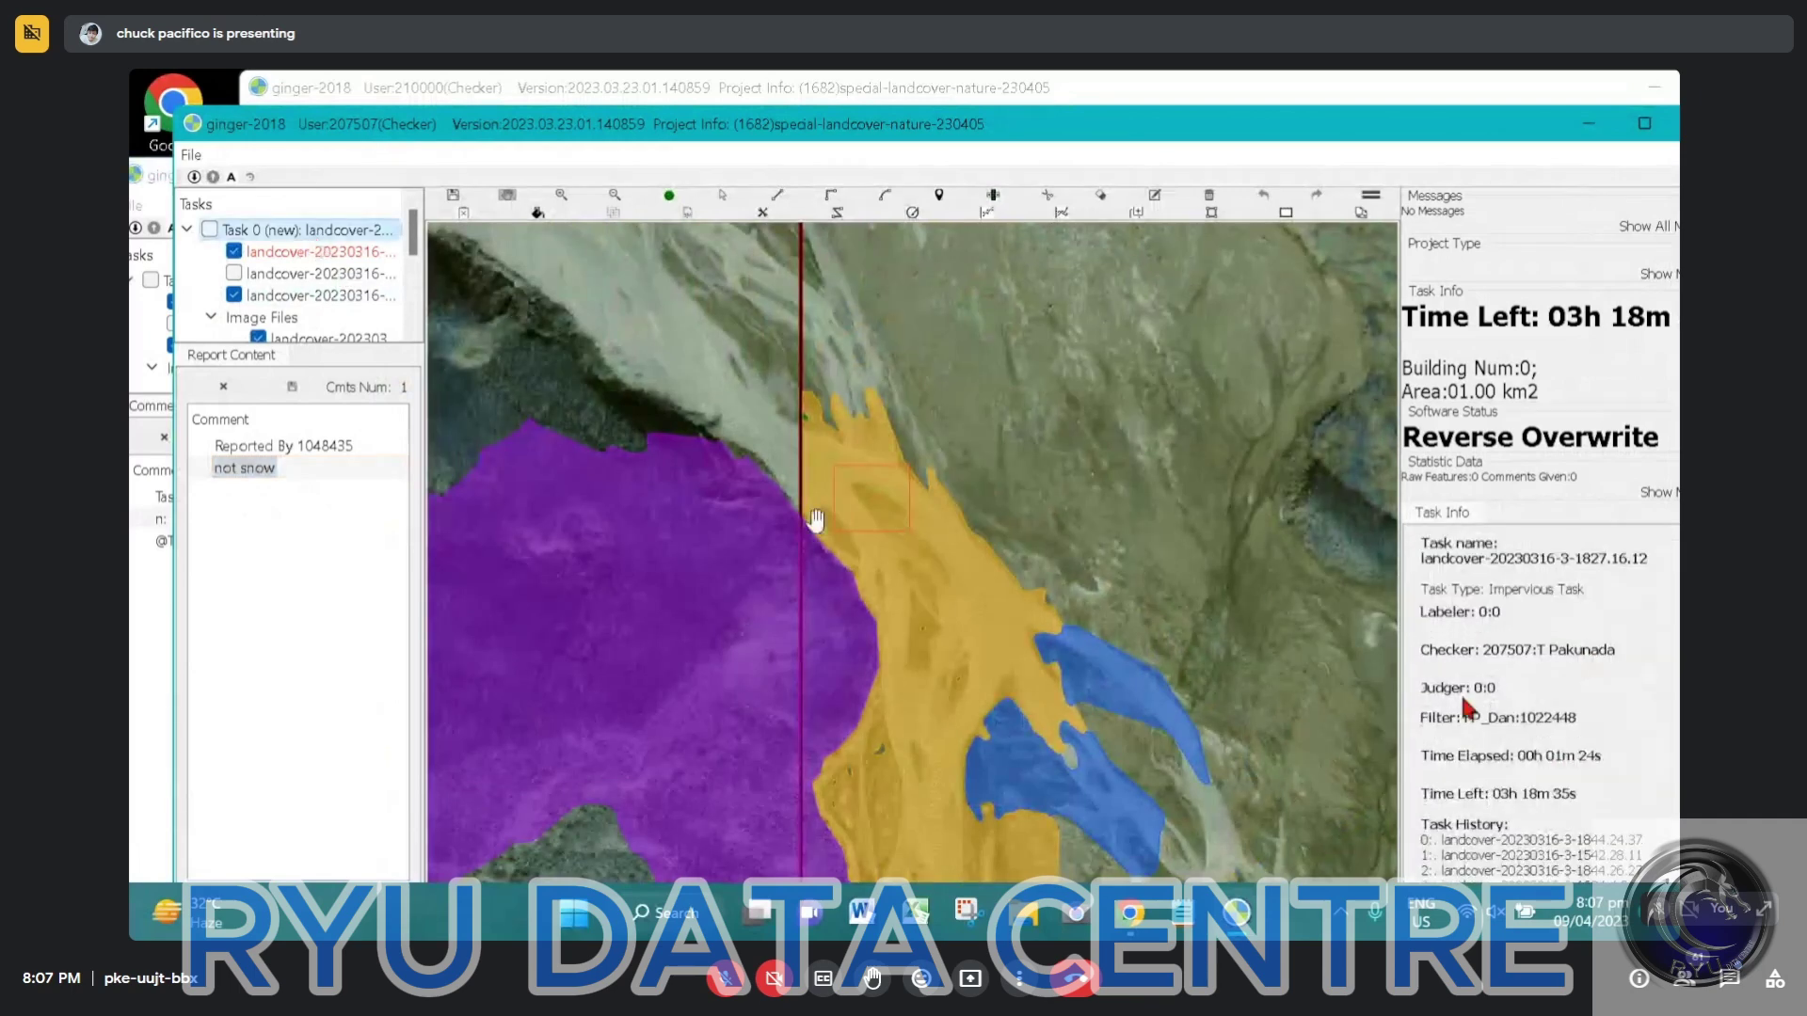
pyautogui.scroll(1, 881, 580)
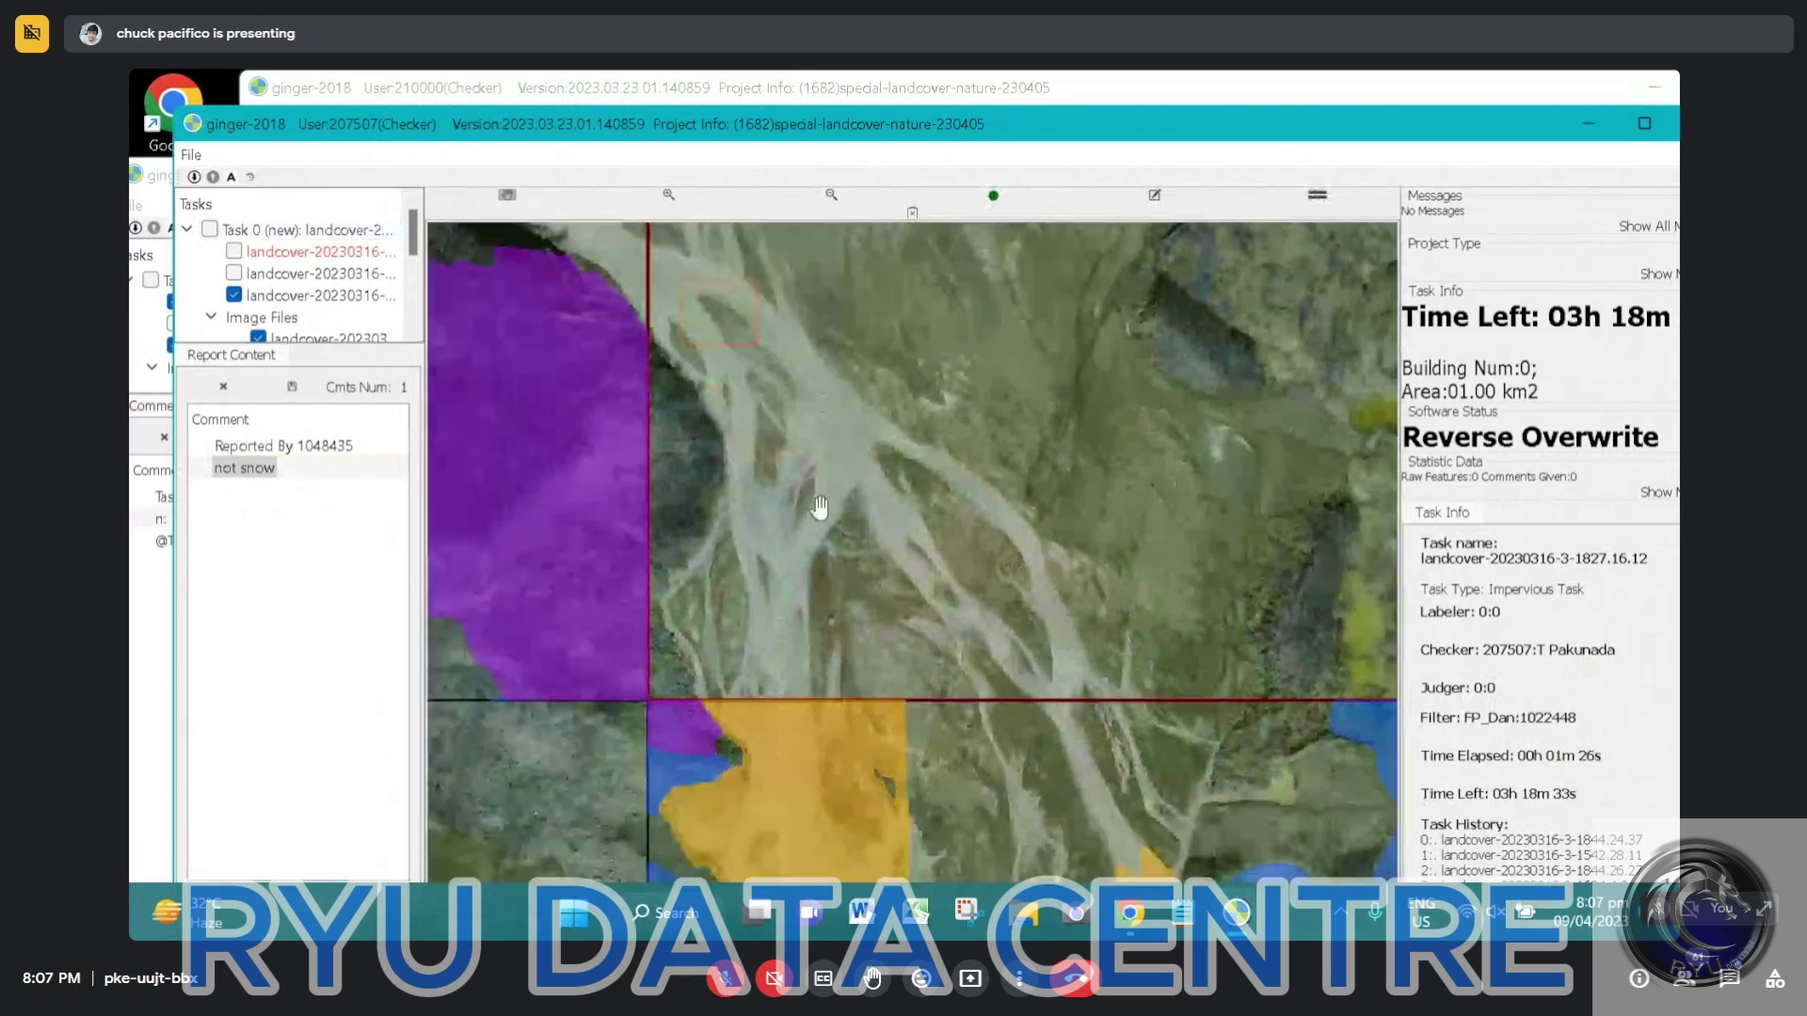
pyautogui.moveTo(769, 464); pyautogui.dragTo(981, 587)
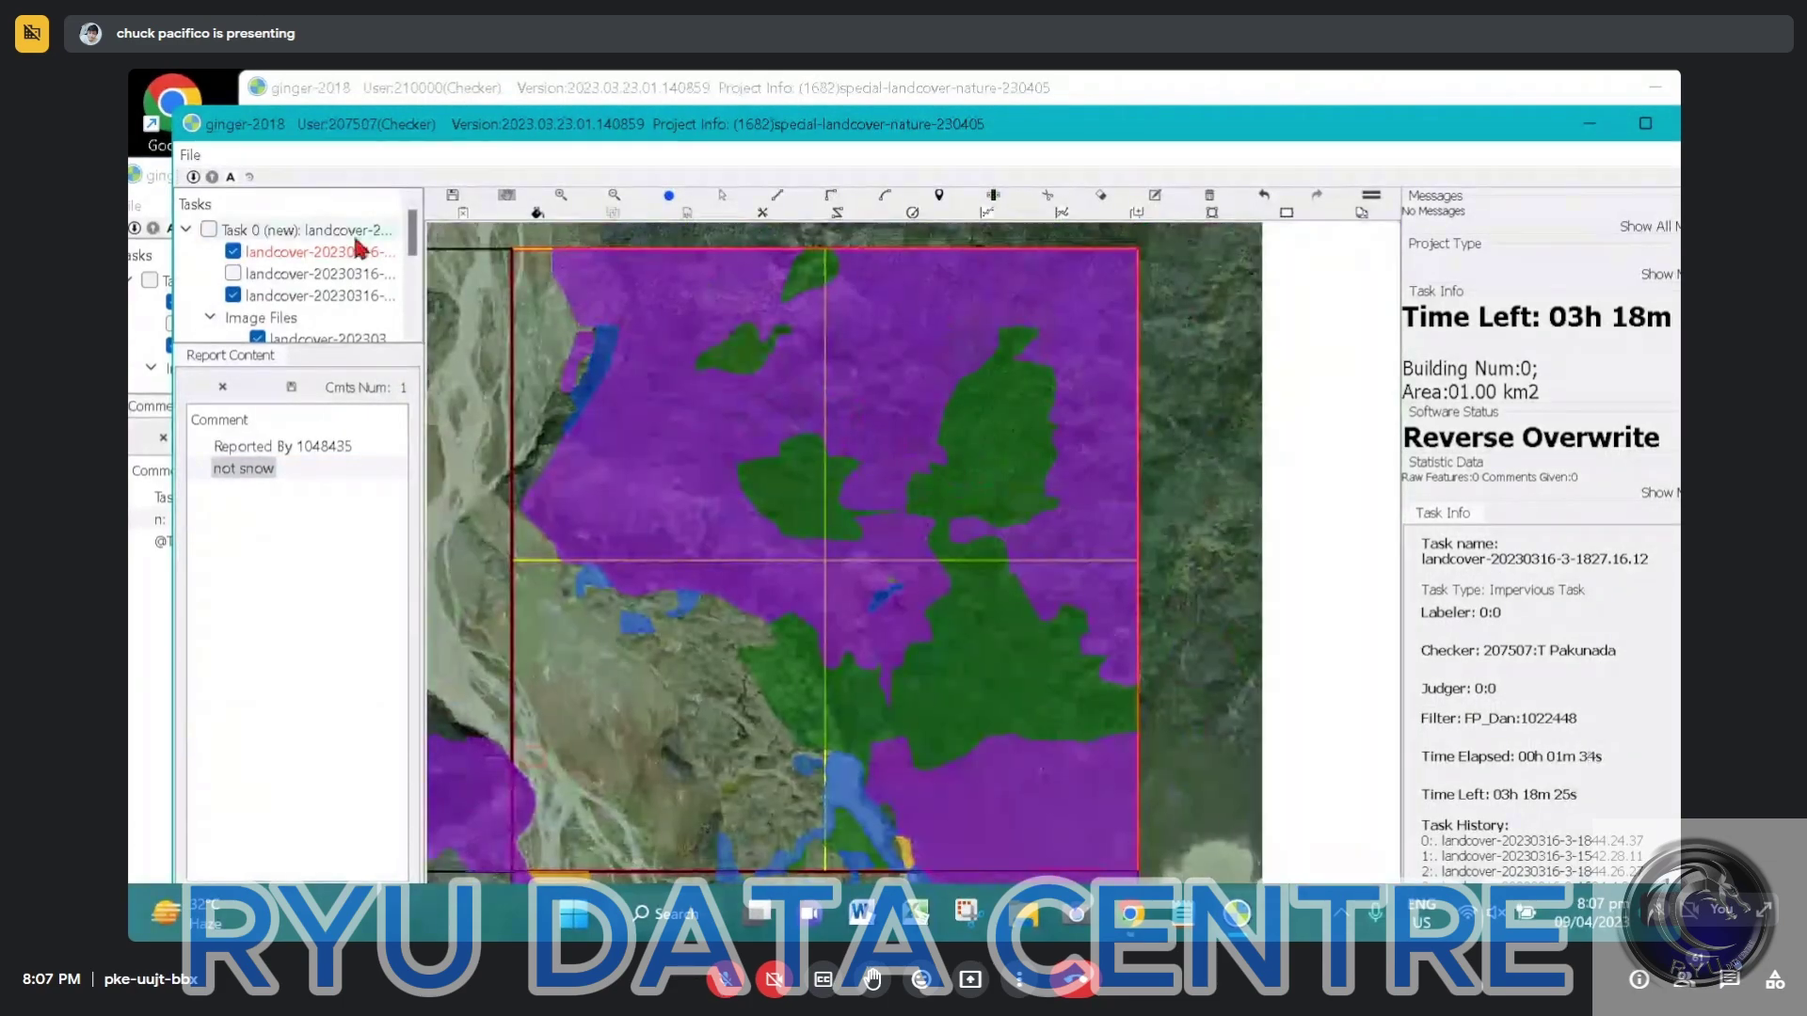
pyautogui.press('space')
pyautogui.press('space')
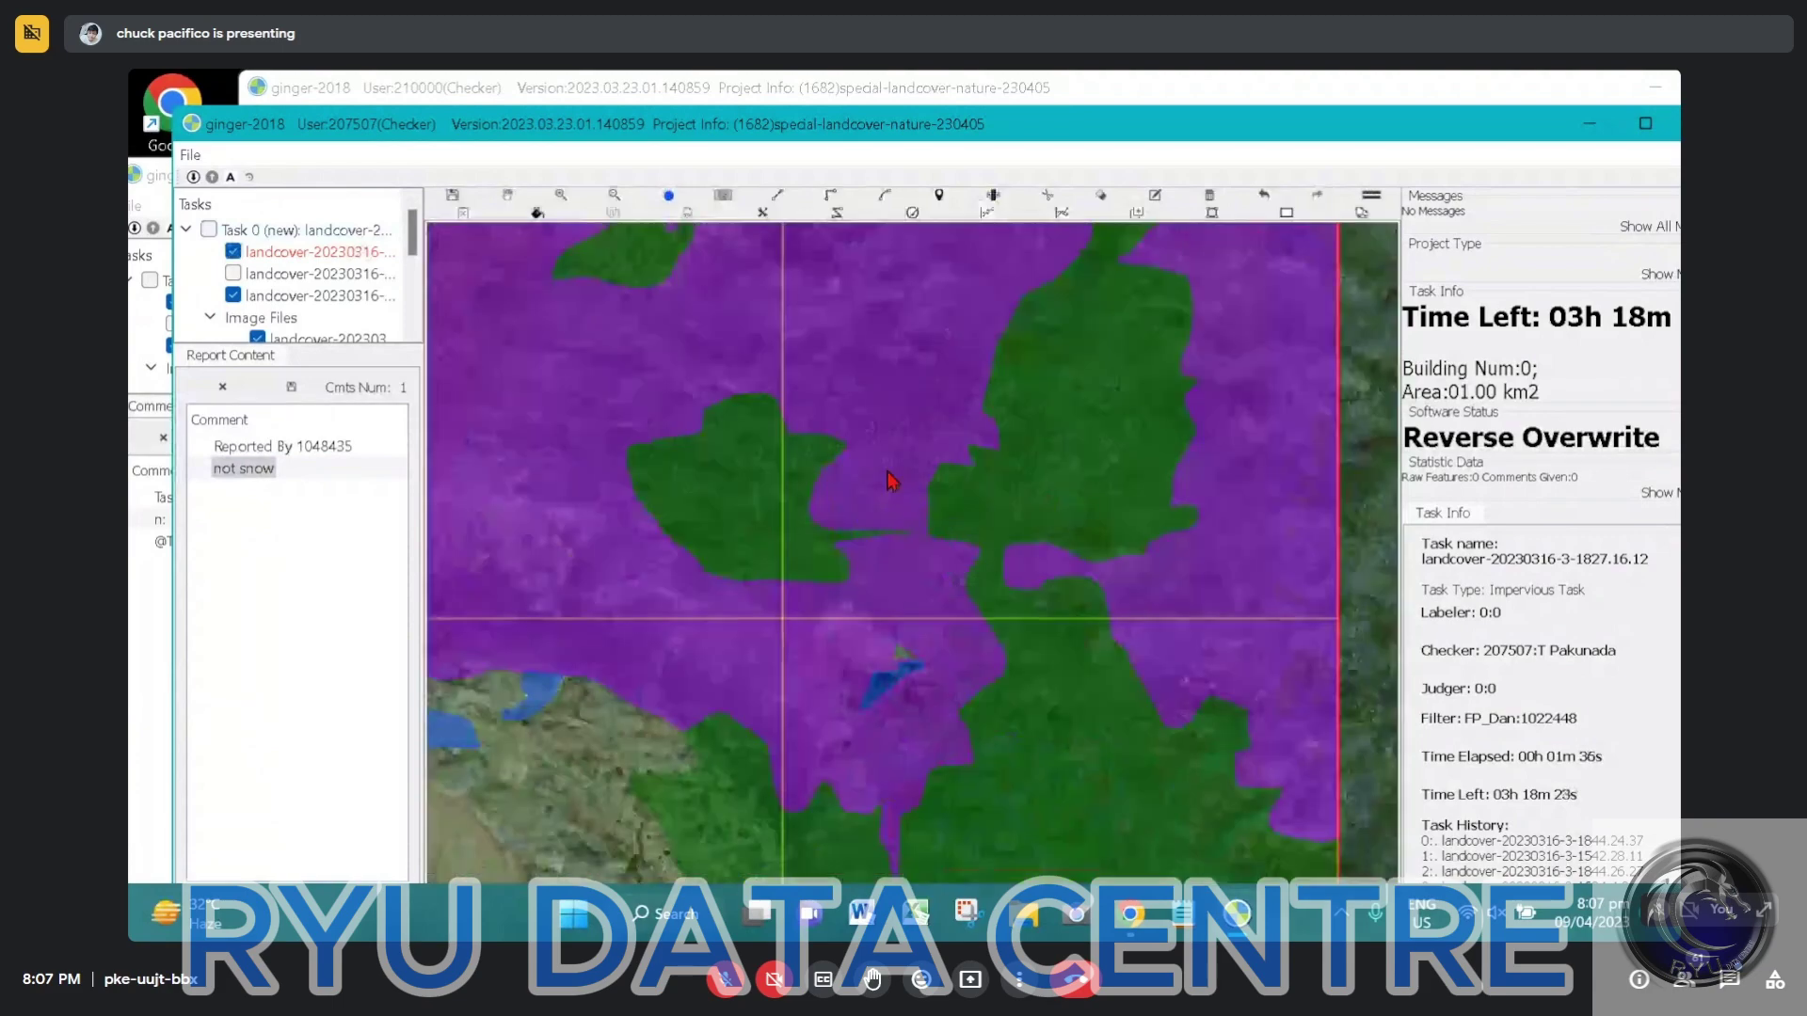
pyautogui.click(1080, 555)
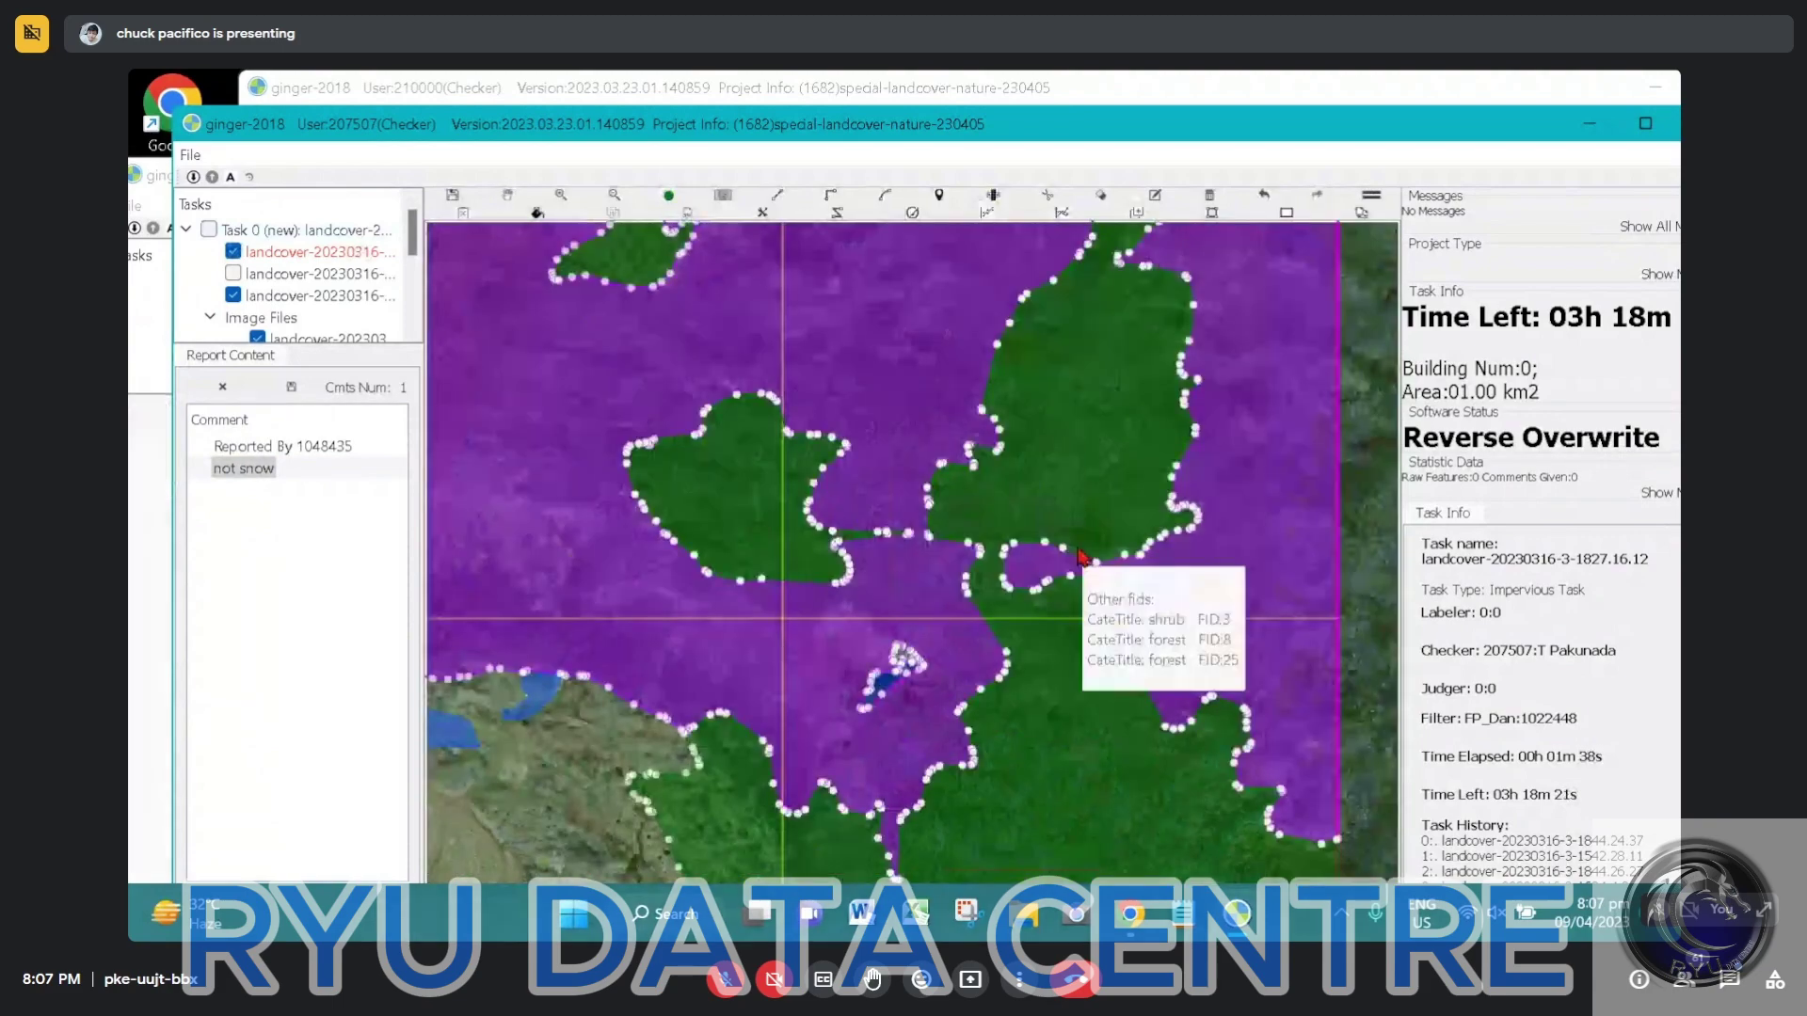
pyautogui.scroll(-3, 1078, 554)
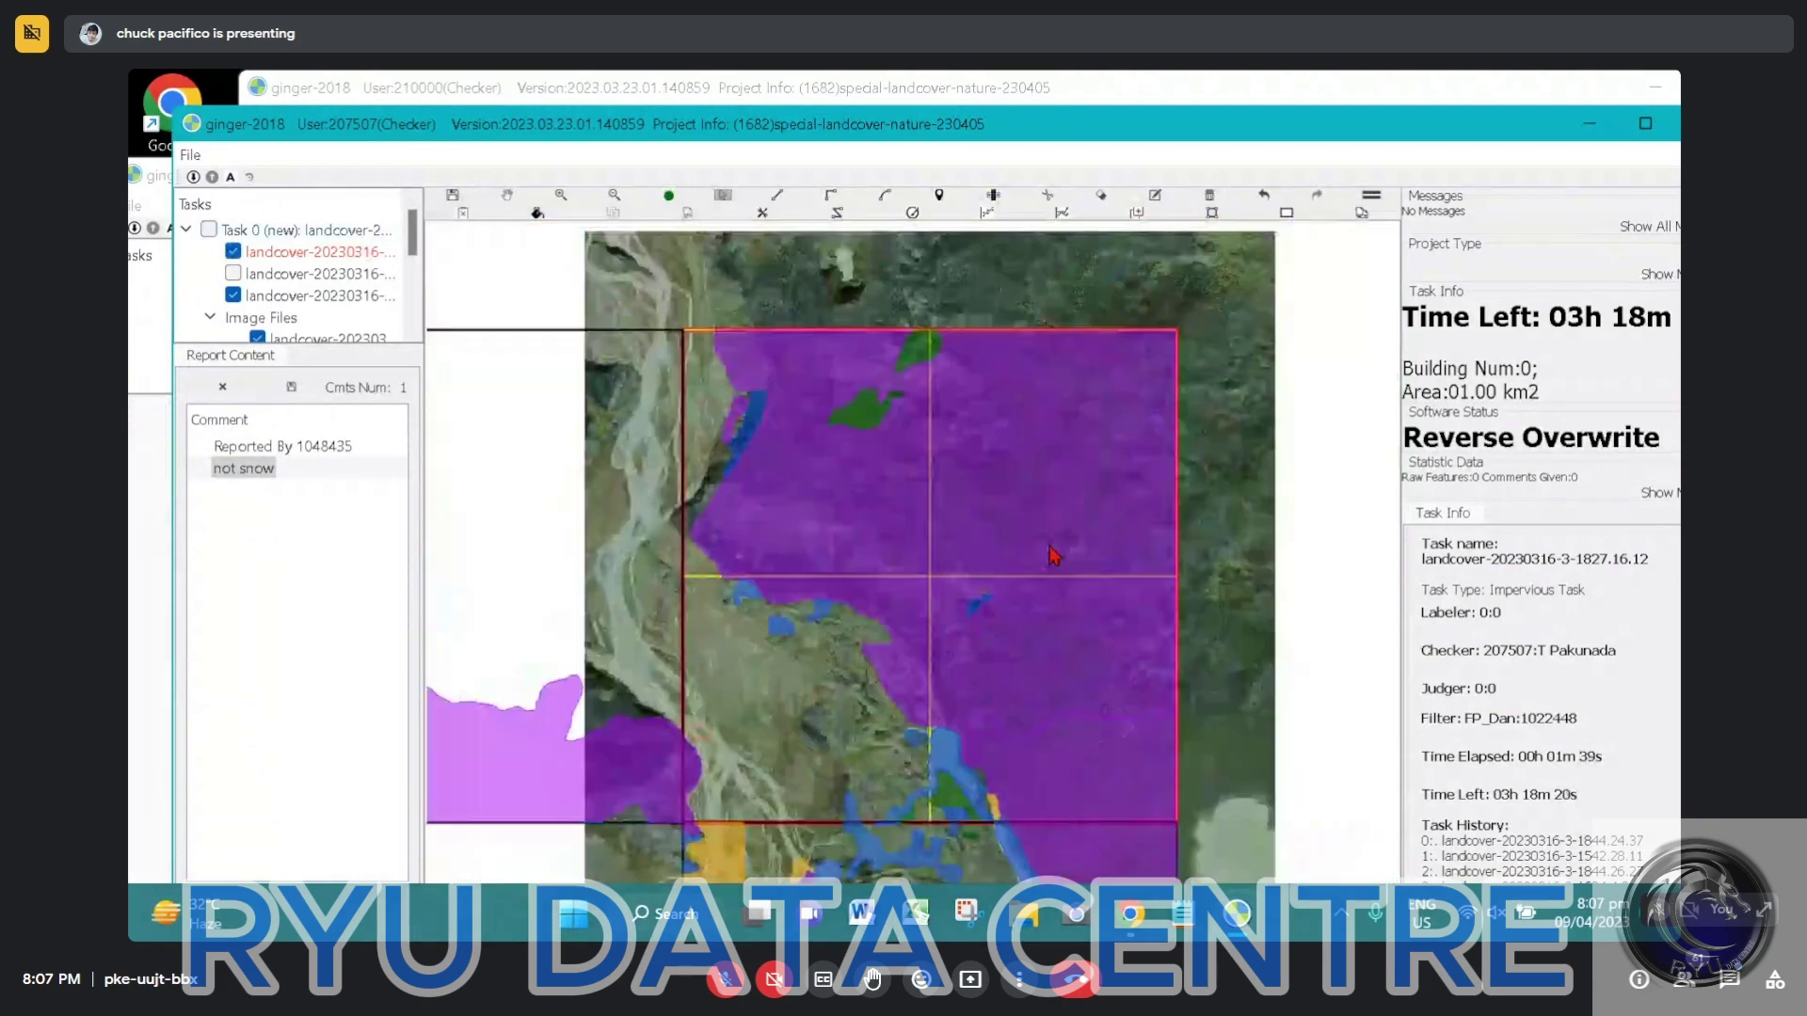
pyautogui.click(918, 394)
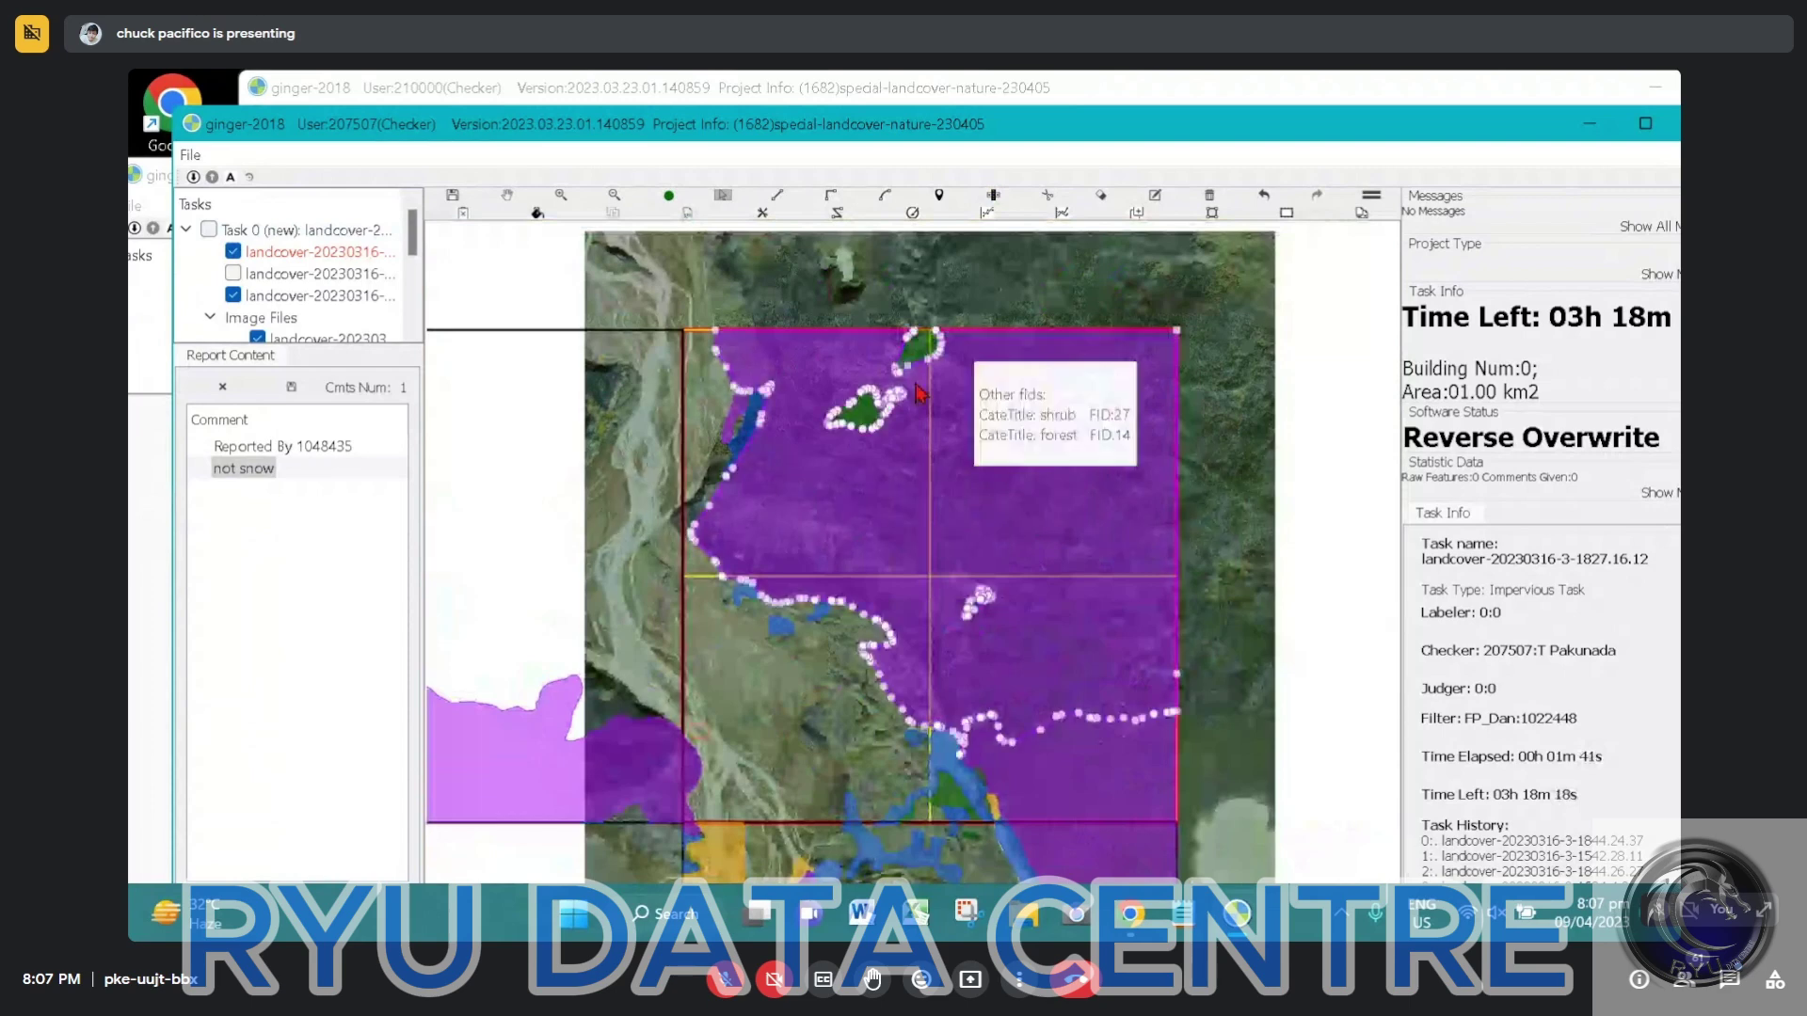
pyautogui.click(893, 311)
pyautogui.click(912, 350)
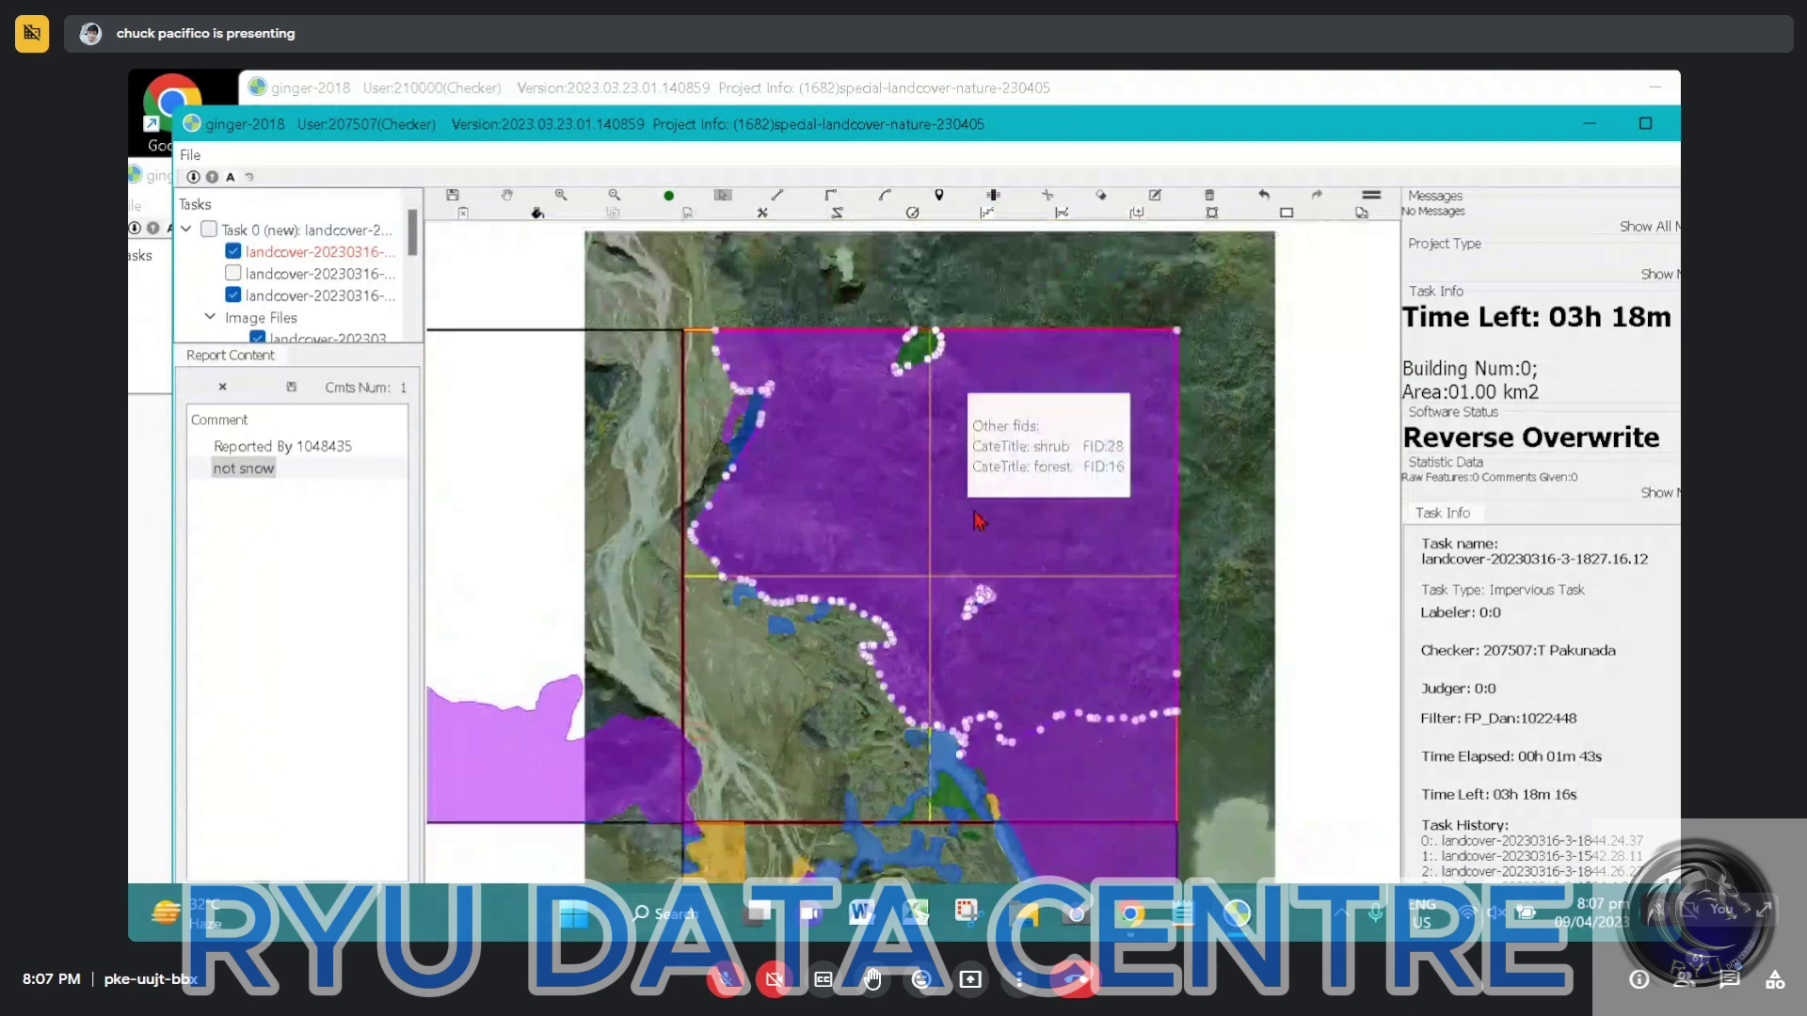
pyautogui.doubleClick(636, 127)
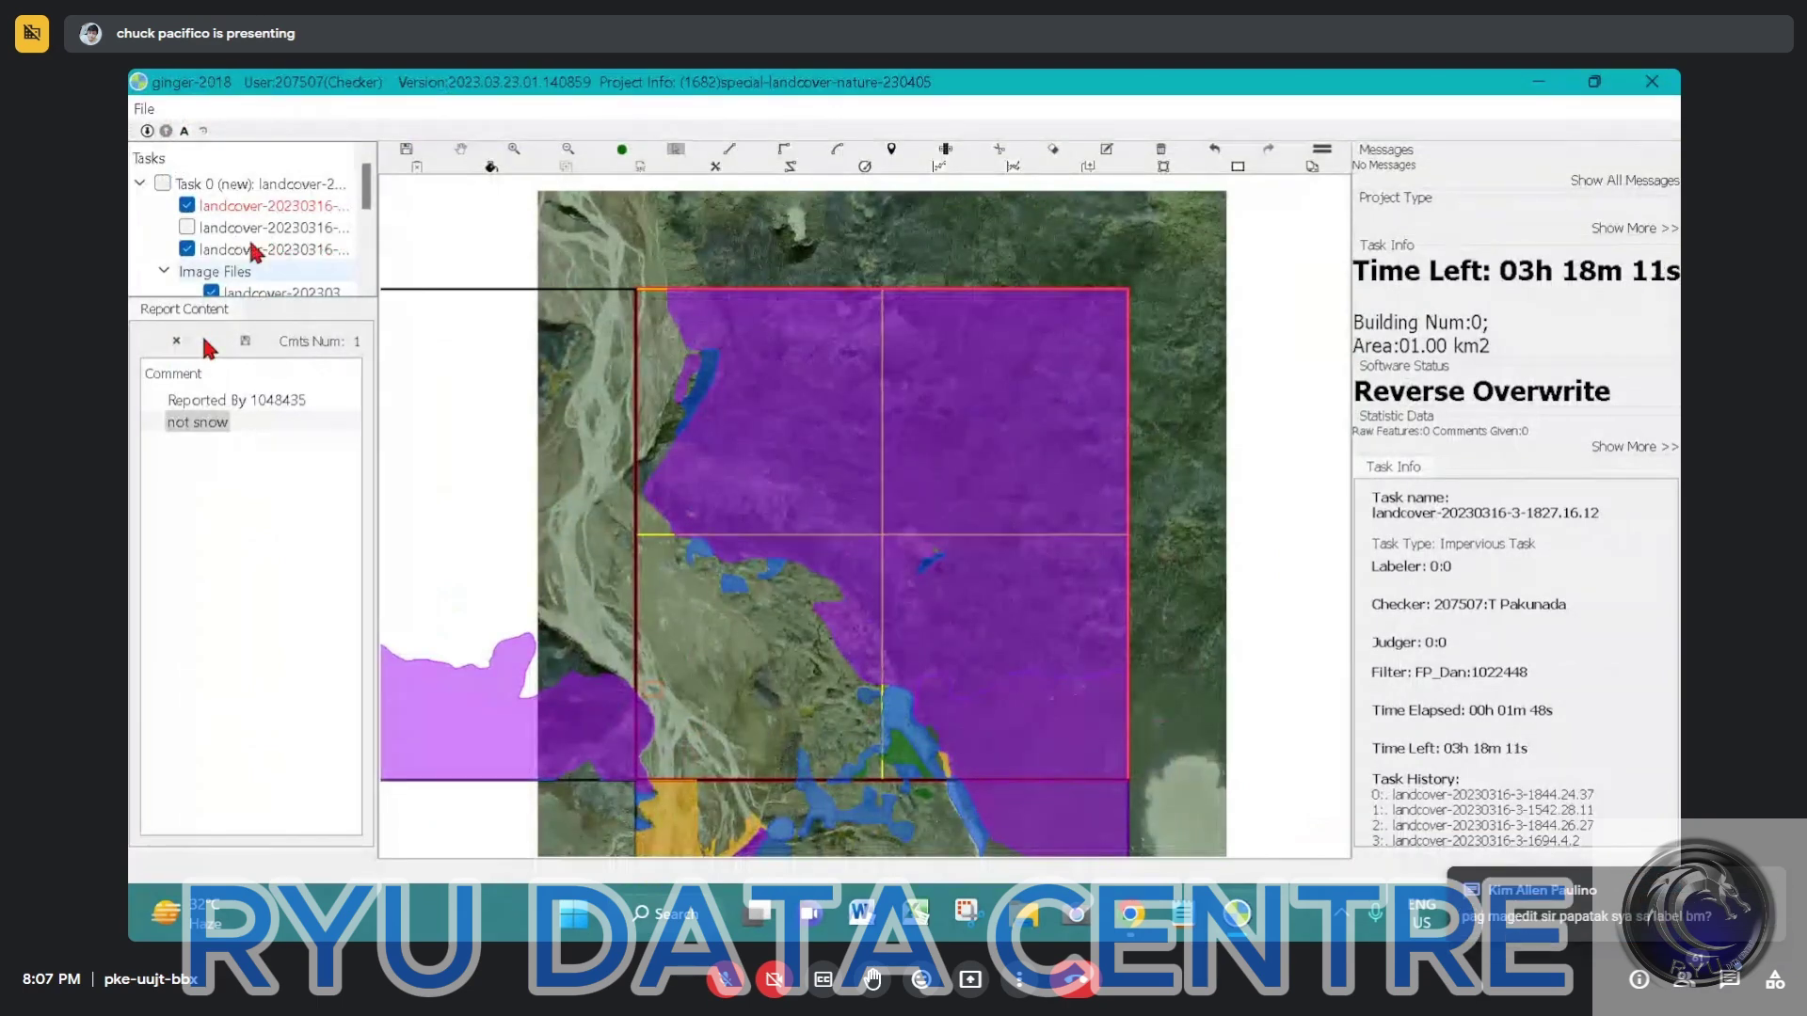
pyautogui.scroll(-3, 243, 243)
pyautogui.click(263, 207)
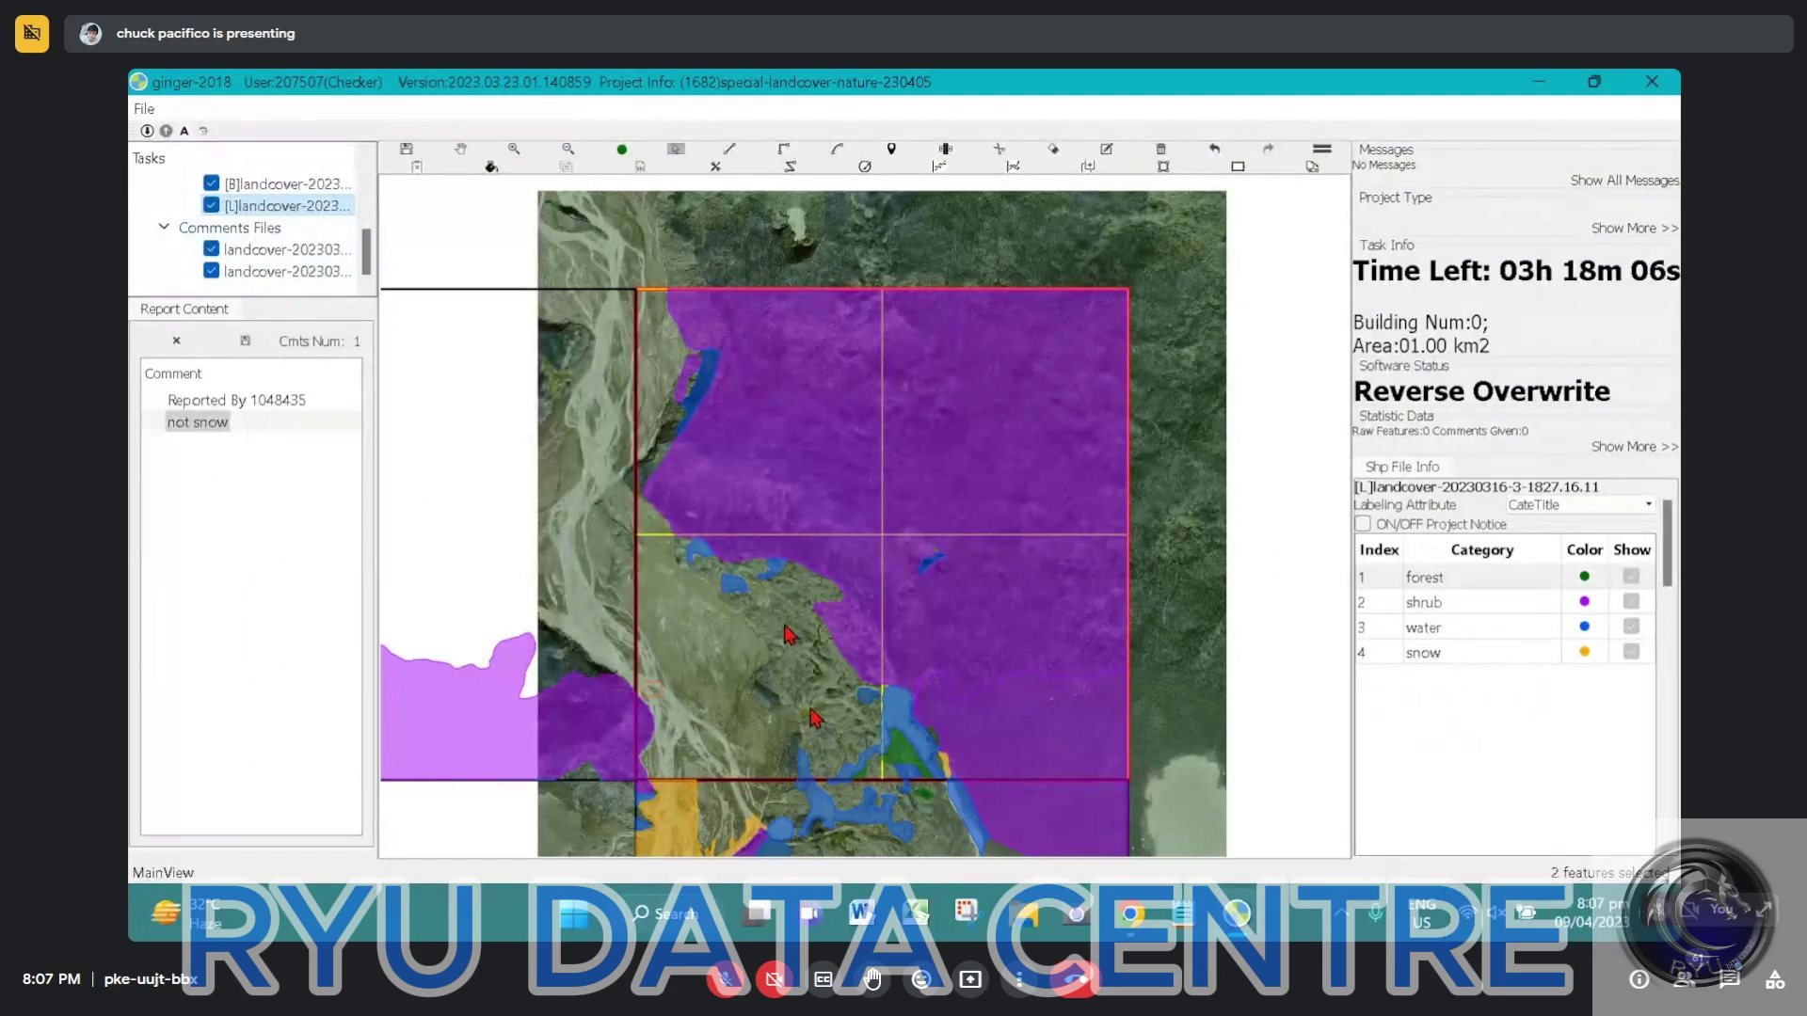
pyautogui.scroll(2, 789, 635)
pyautogui.scroll(-3, 808, 484)
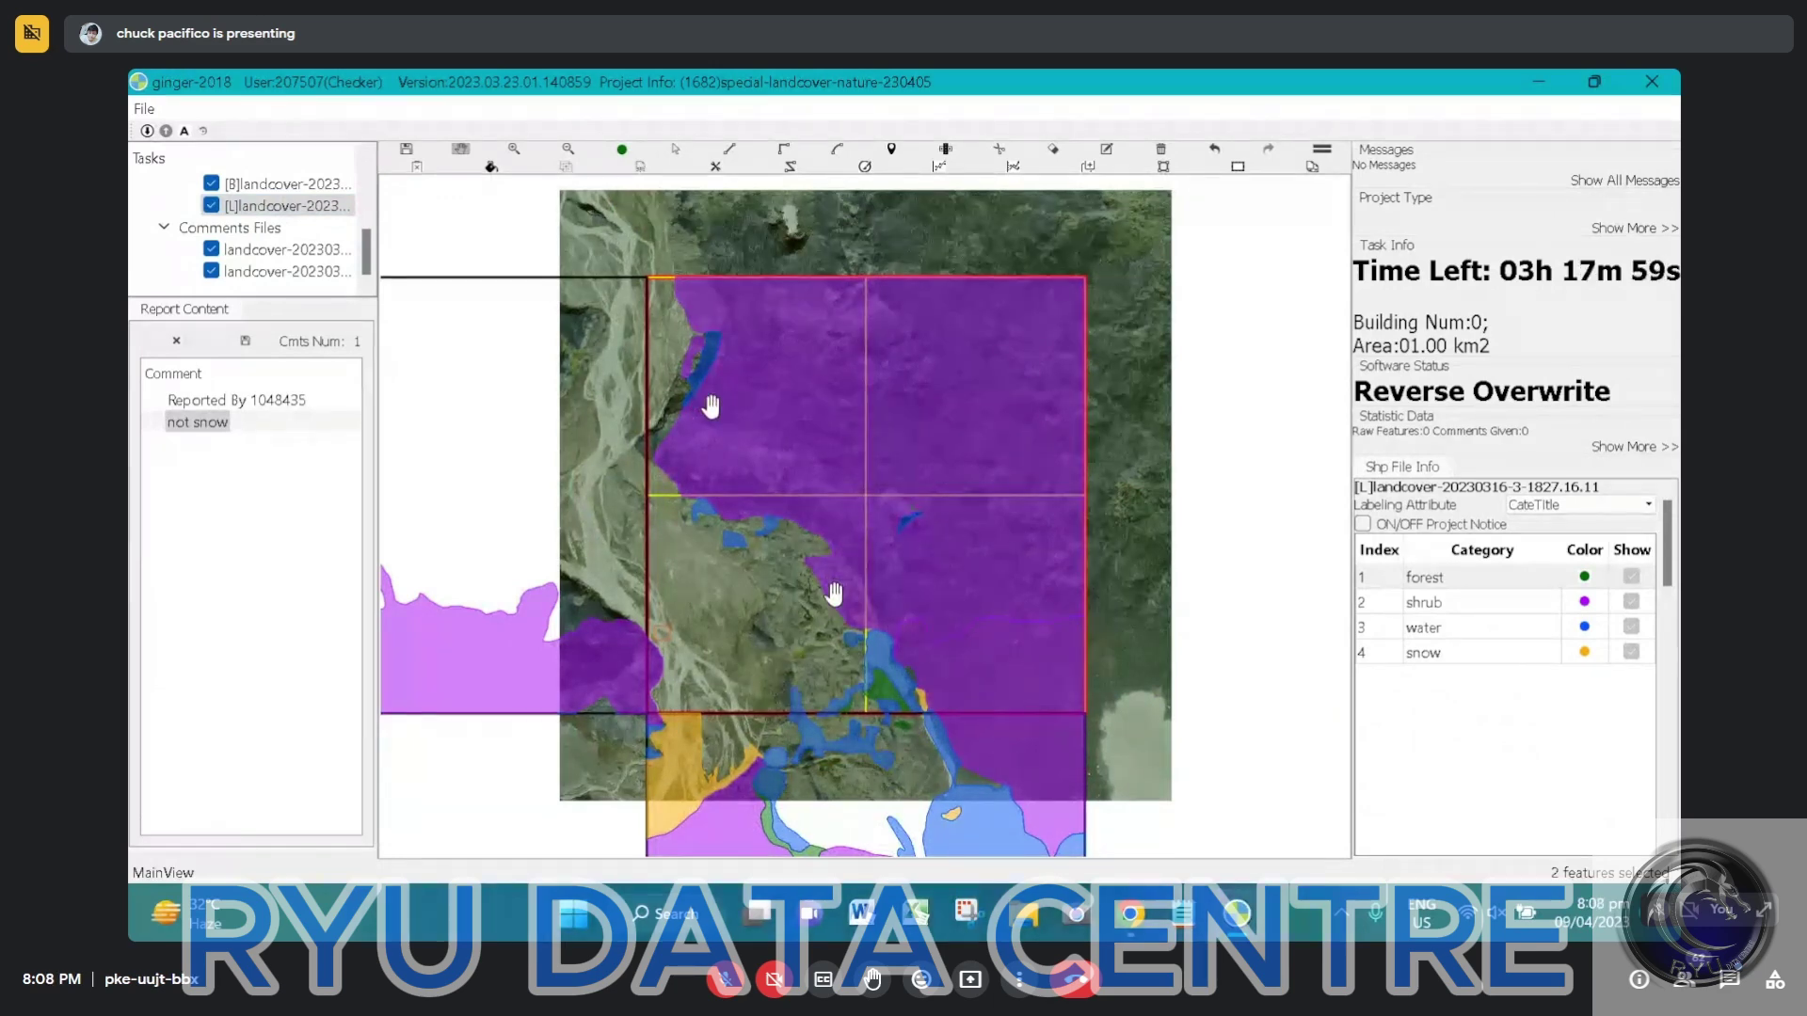
pyautogui.scroll(1, 743, 433)
pyautogui.moveTo(838, 468); pyautogui.dragTo(778, 460)
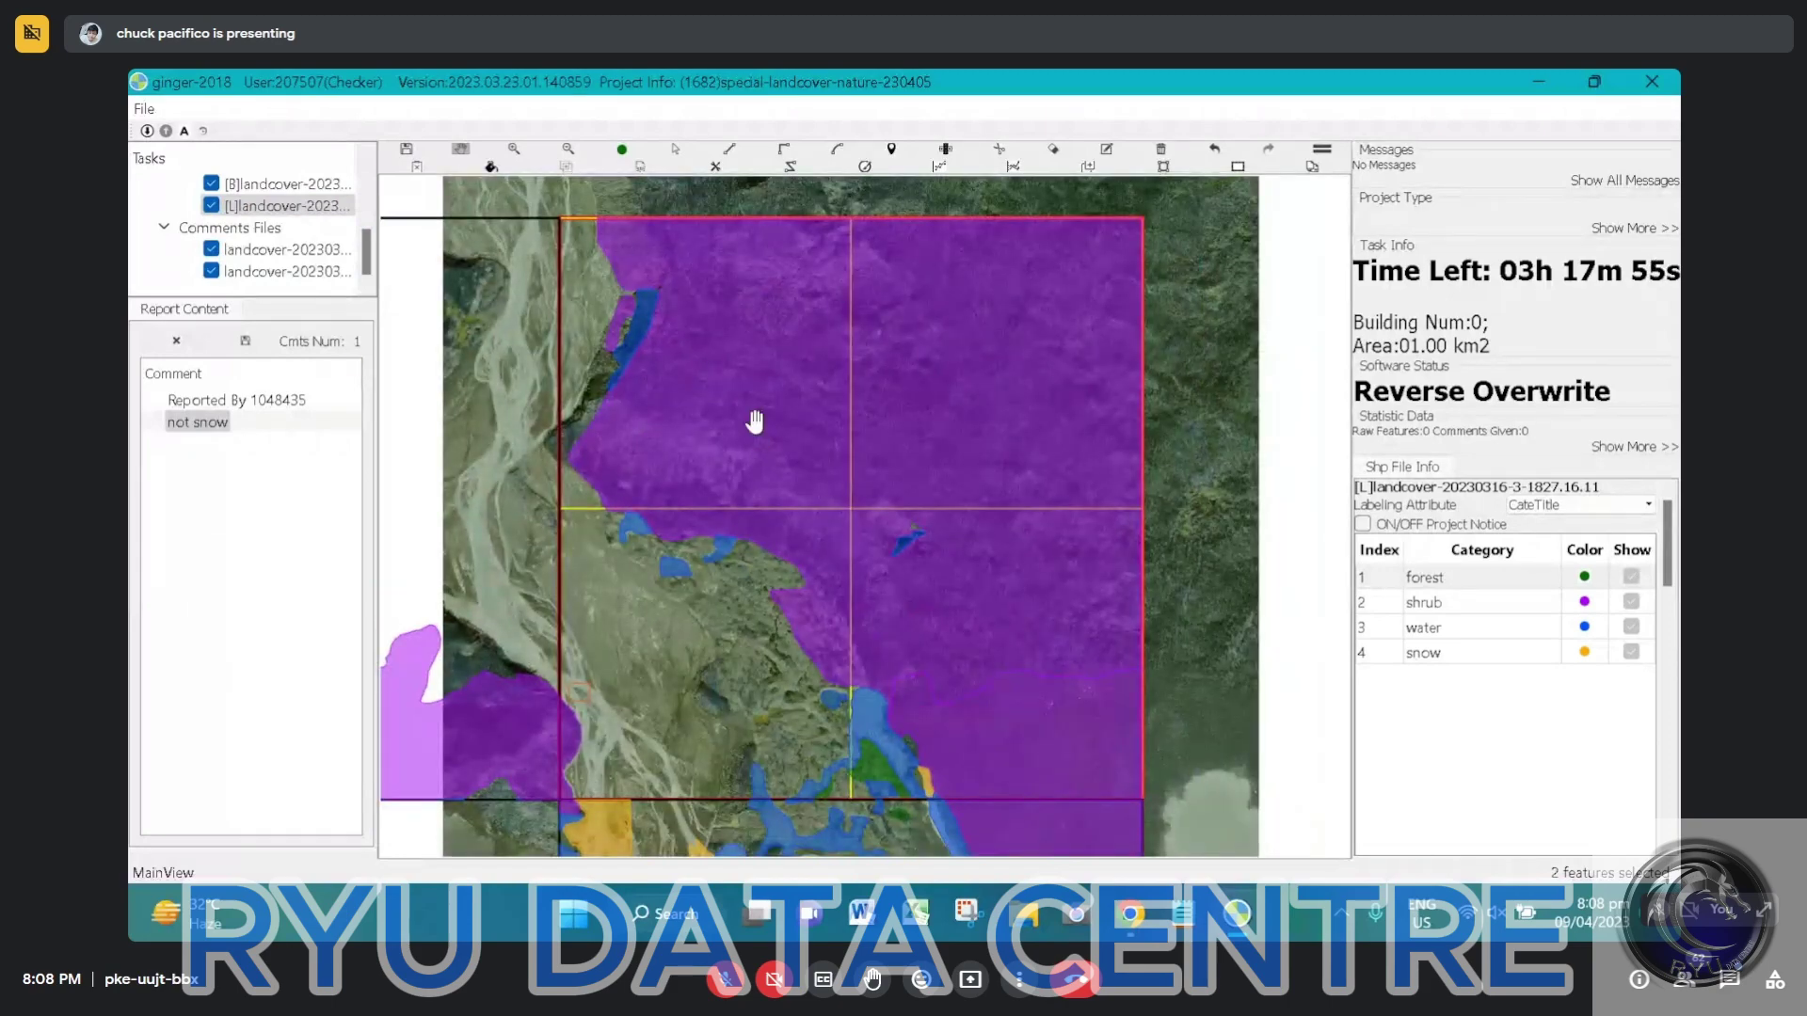
pyautogui.press('Escape')
pyautogui.click(805, 397)
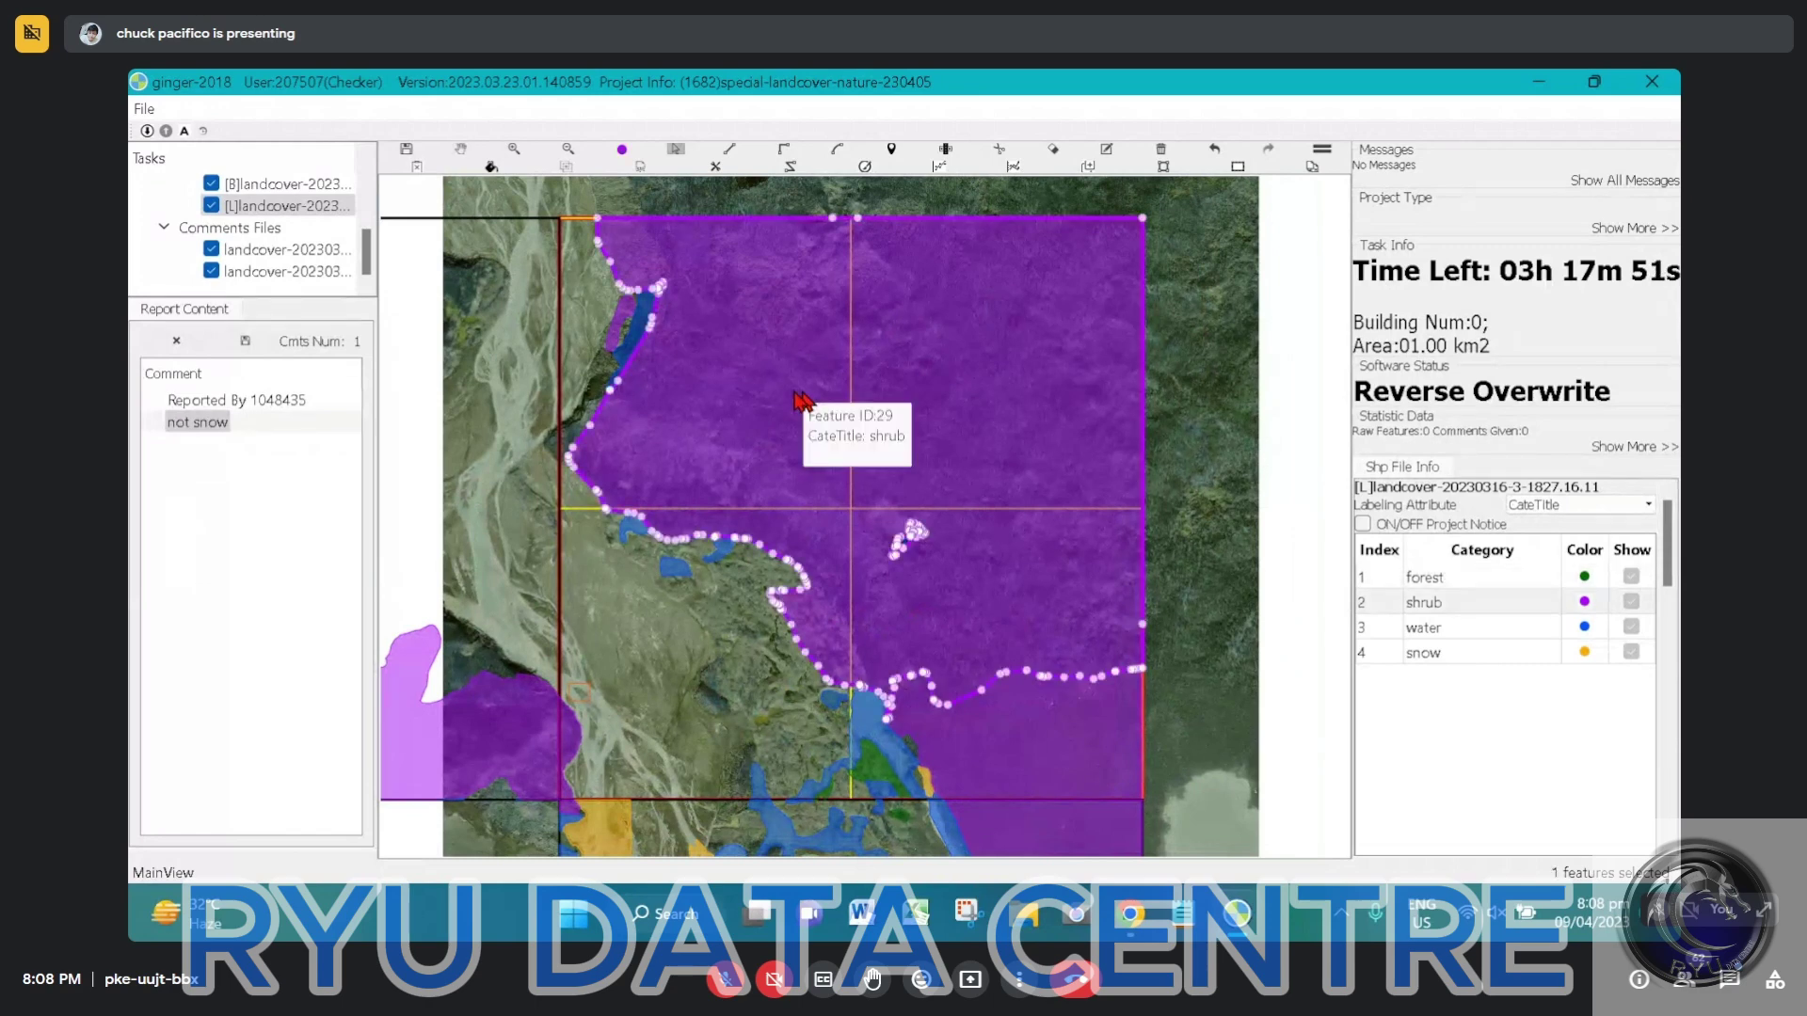
pyautogui.press('Escape')
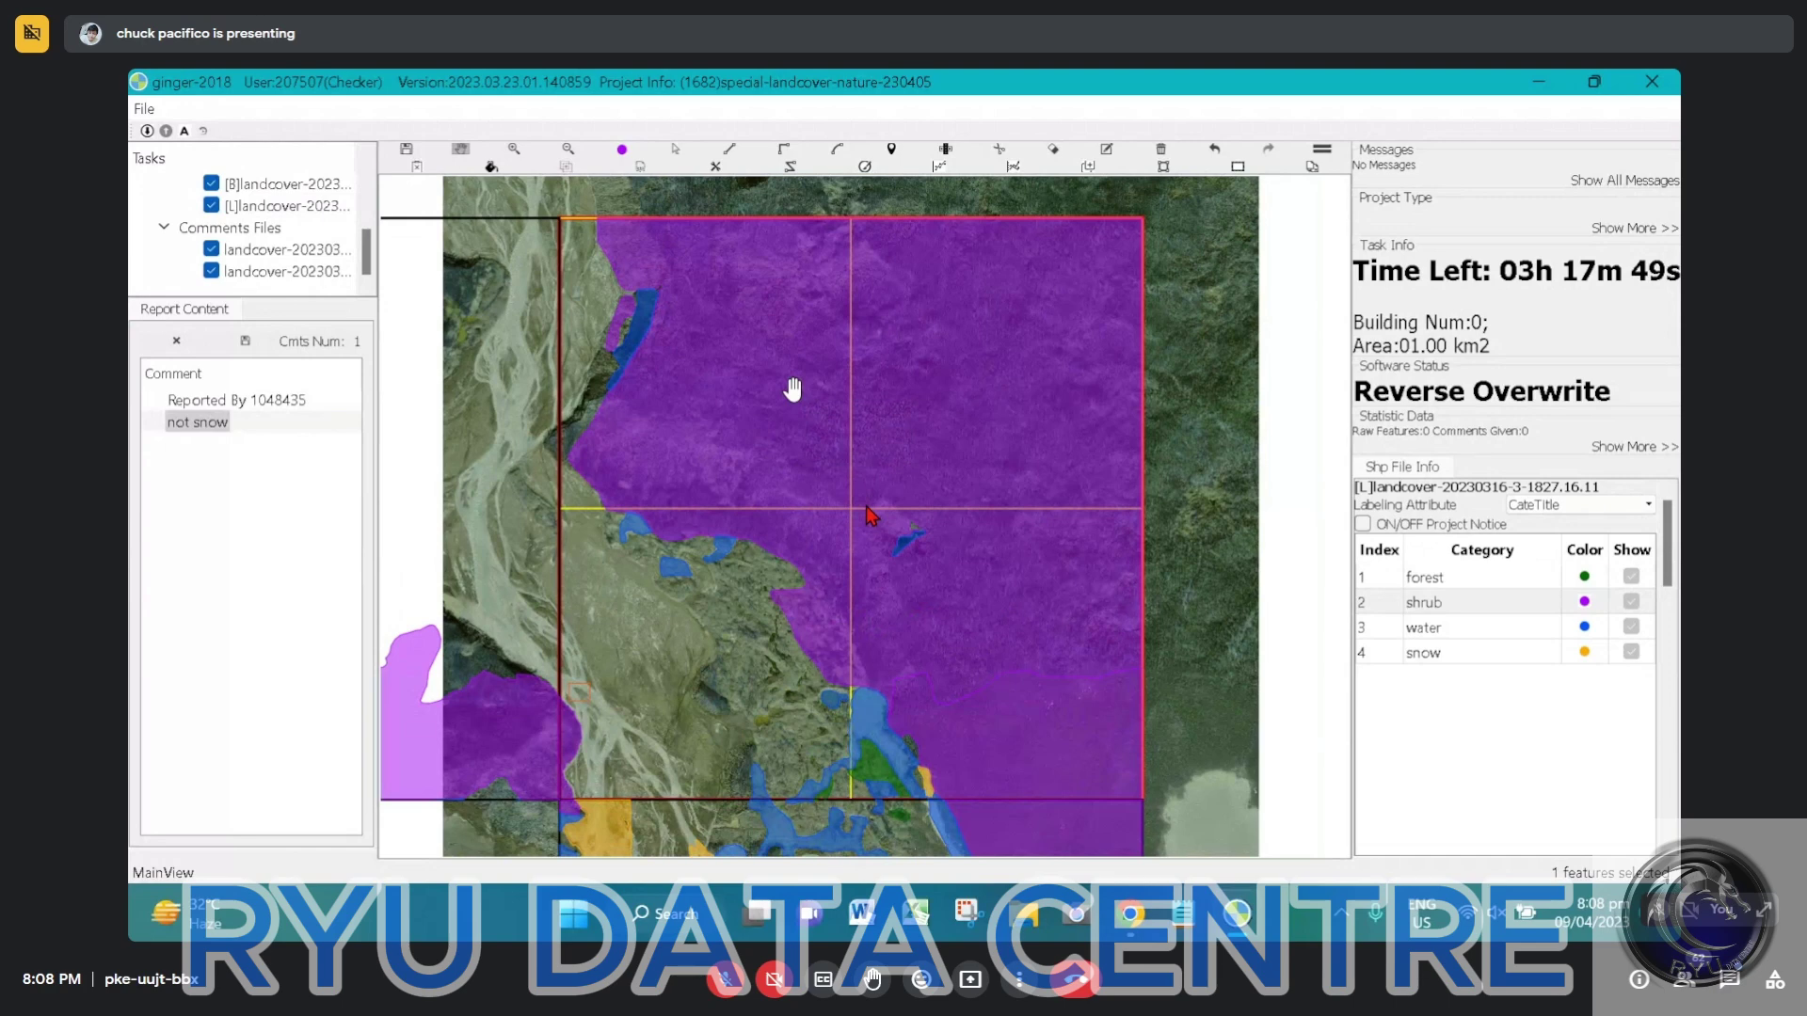
pyautogui.press('Escape')
pyautogui.click(905, 541)
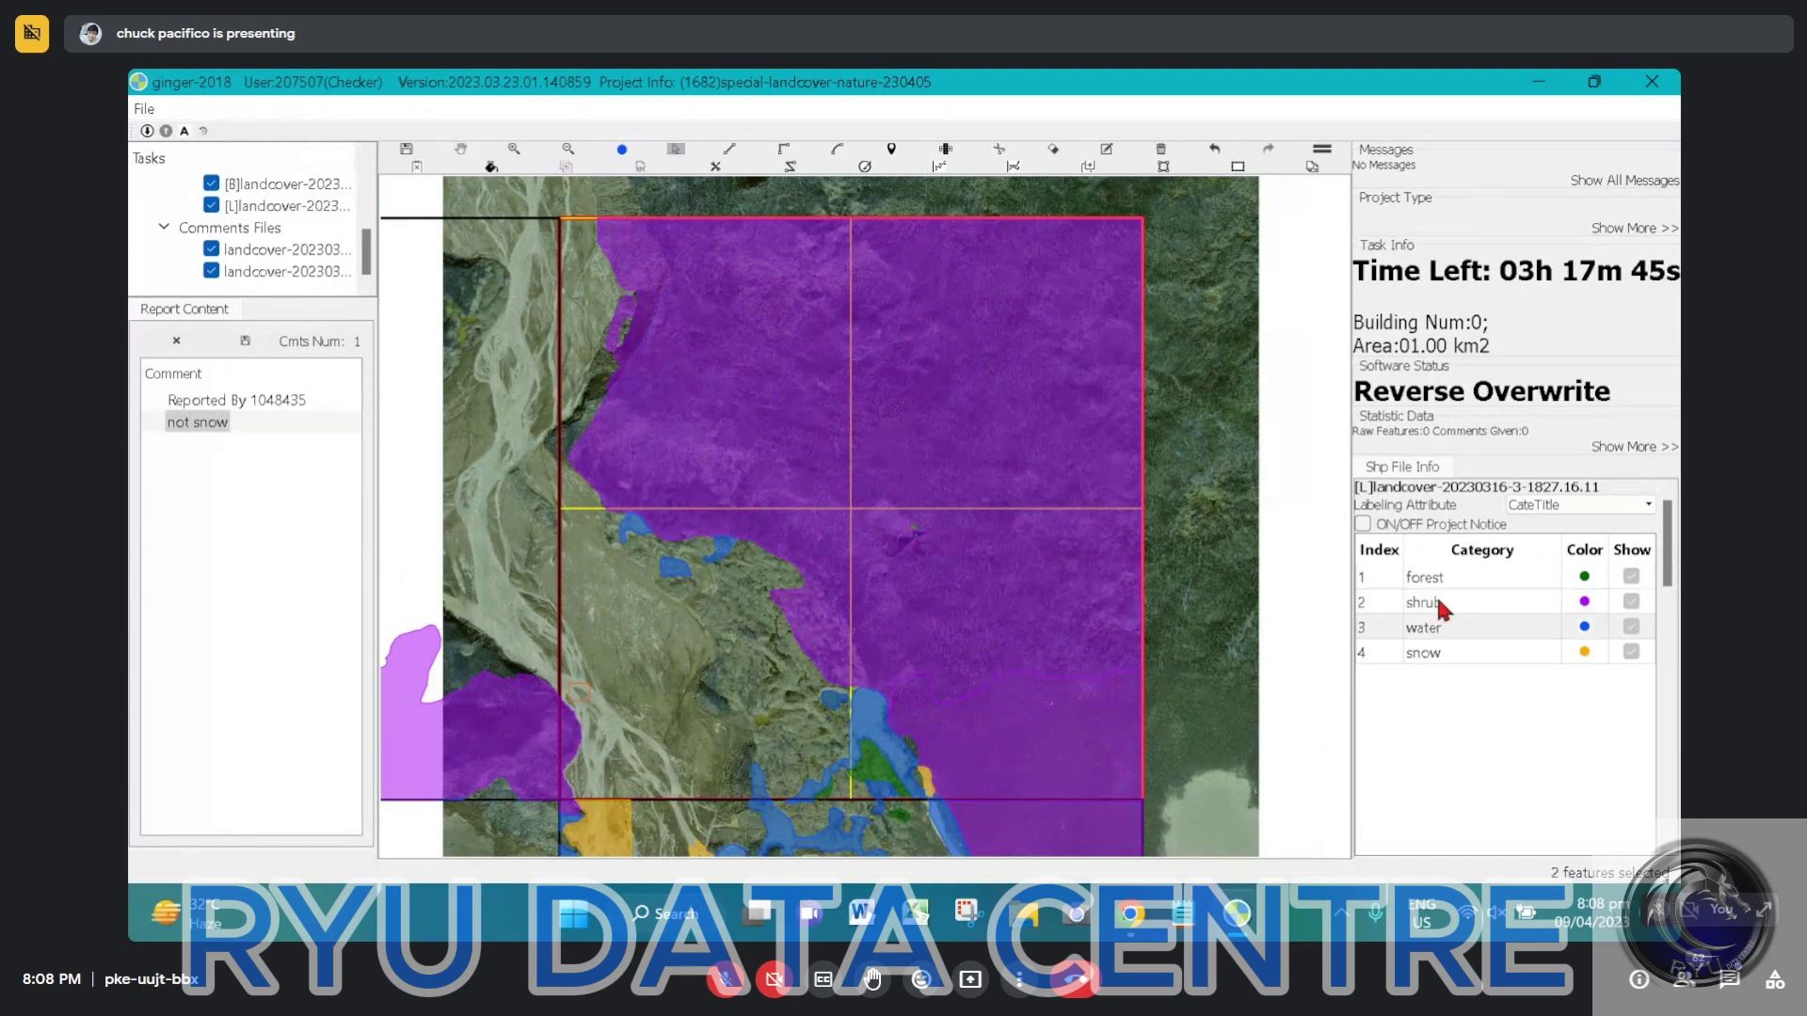
pyautogui.click(1642, 626)
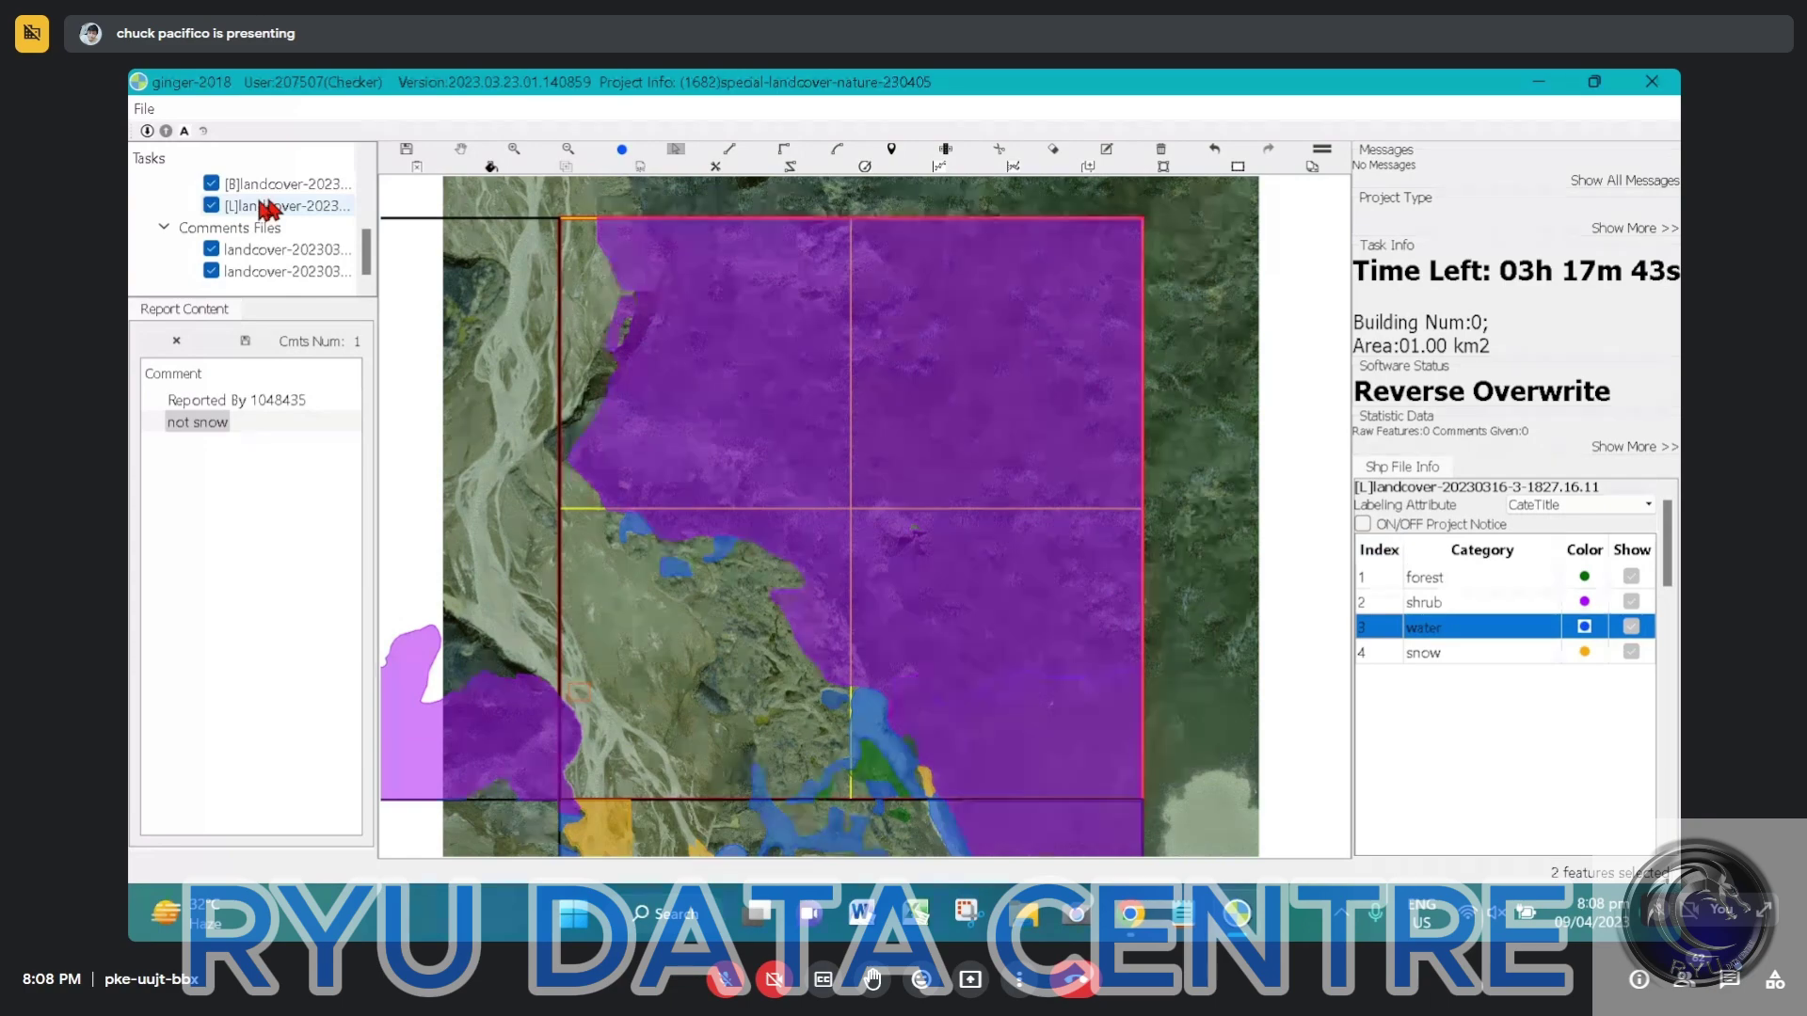
# Step: Load the task's own landcover file and hide the shrub polygons
pyautogui.click(267, 207)
pyautogui.click(267, 180)
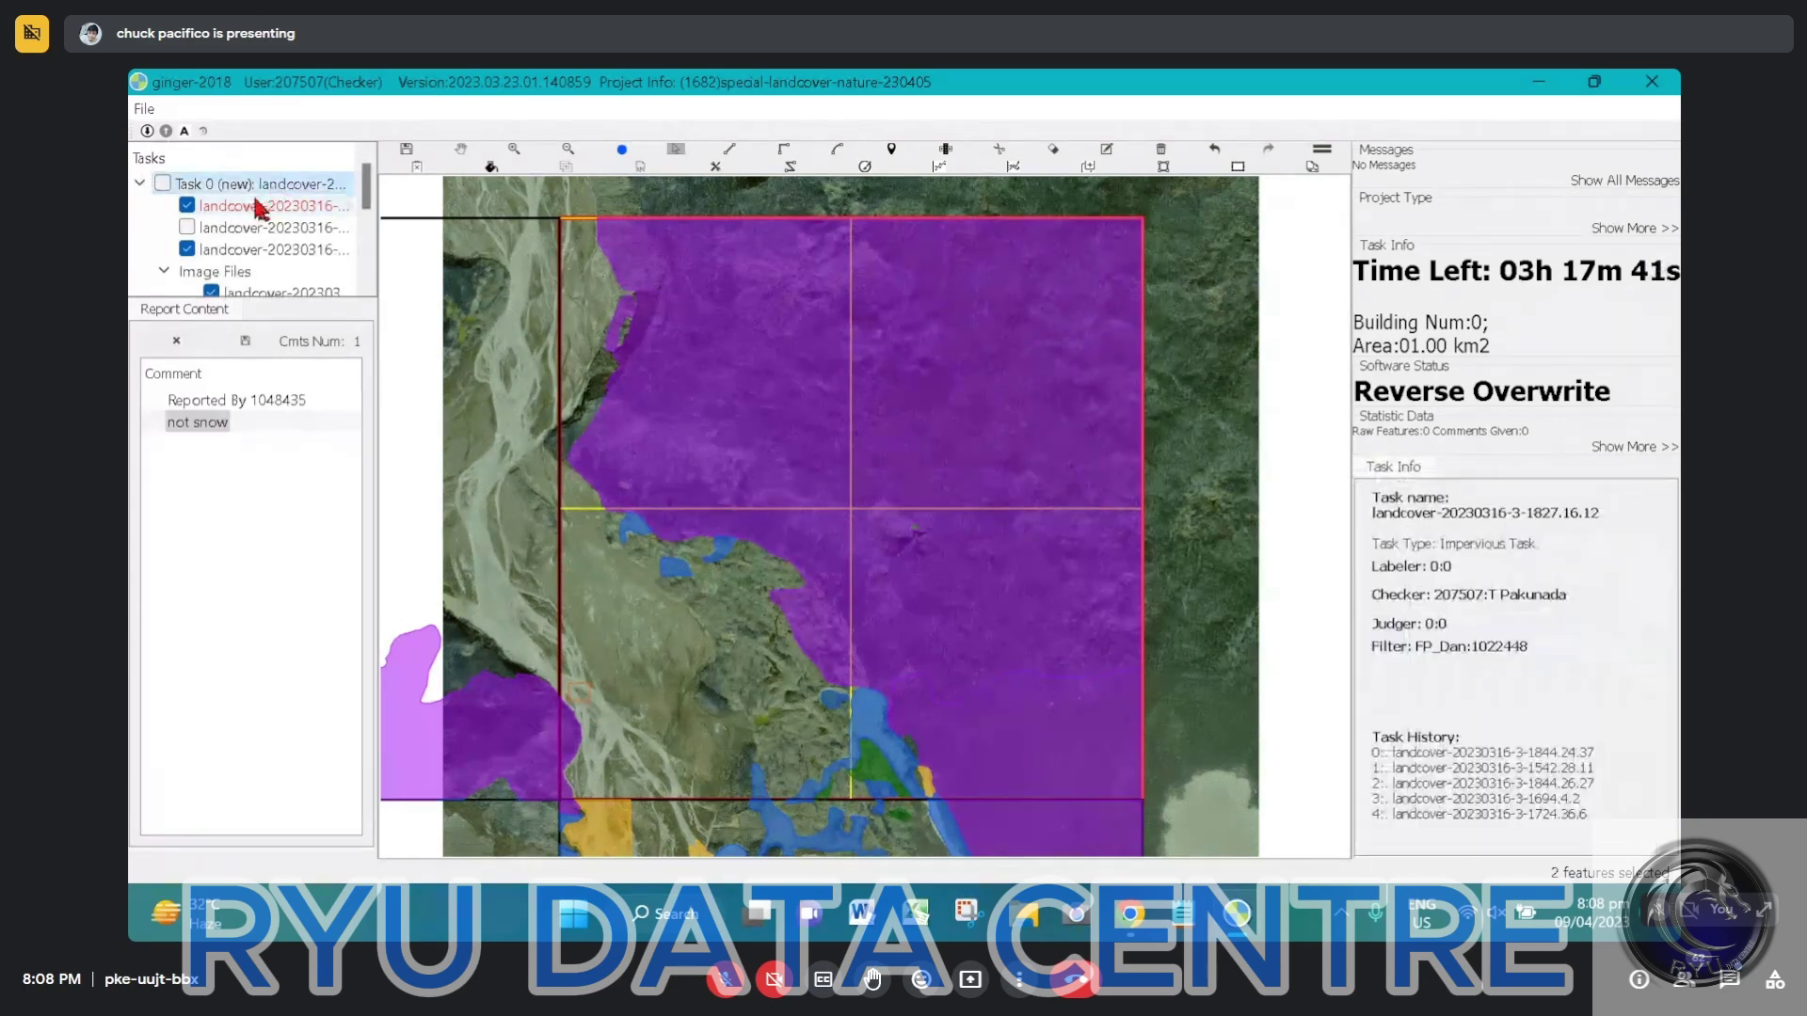
pyautogui.click(259, 215)
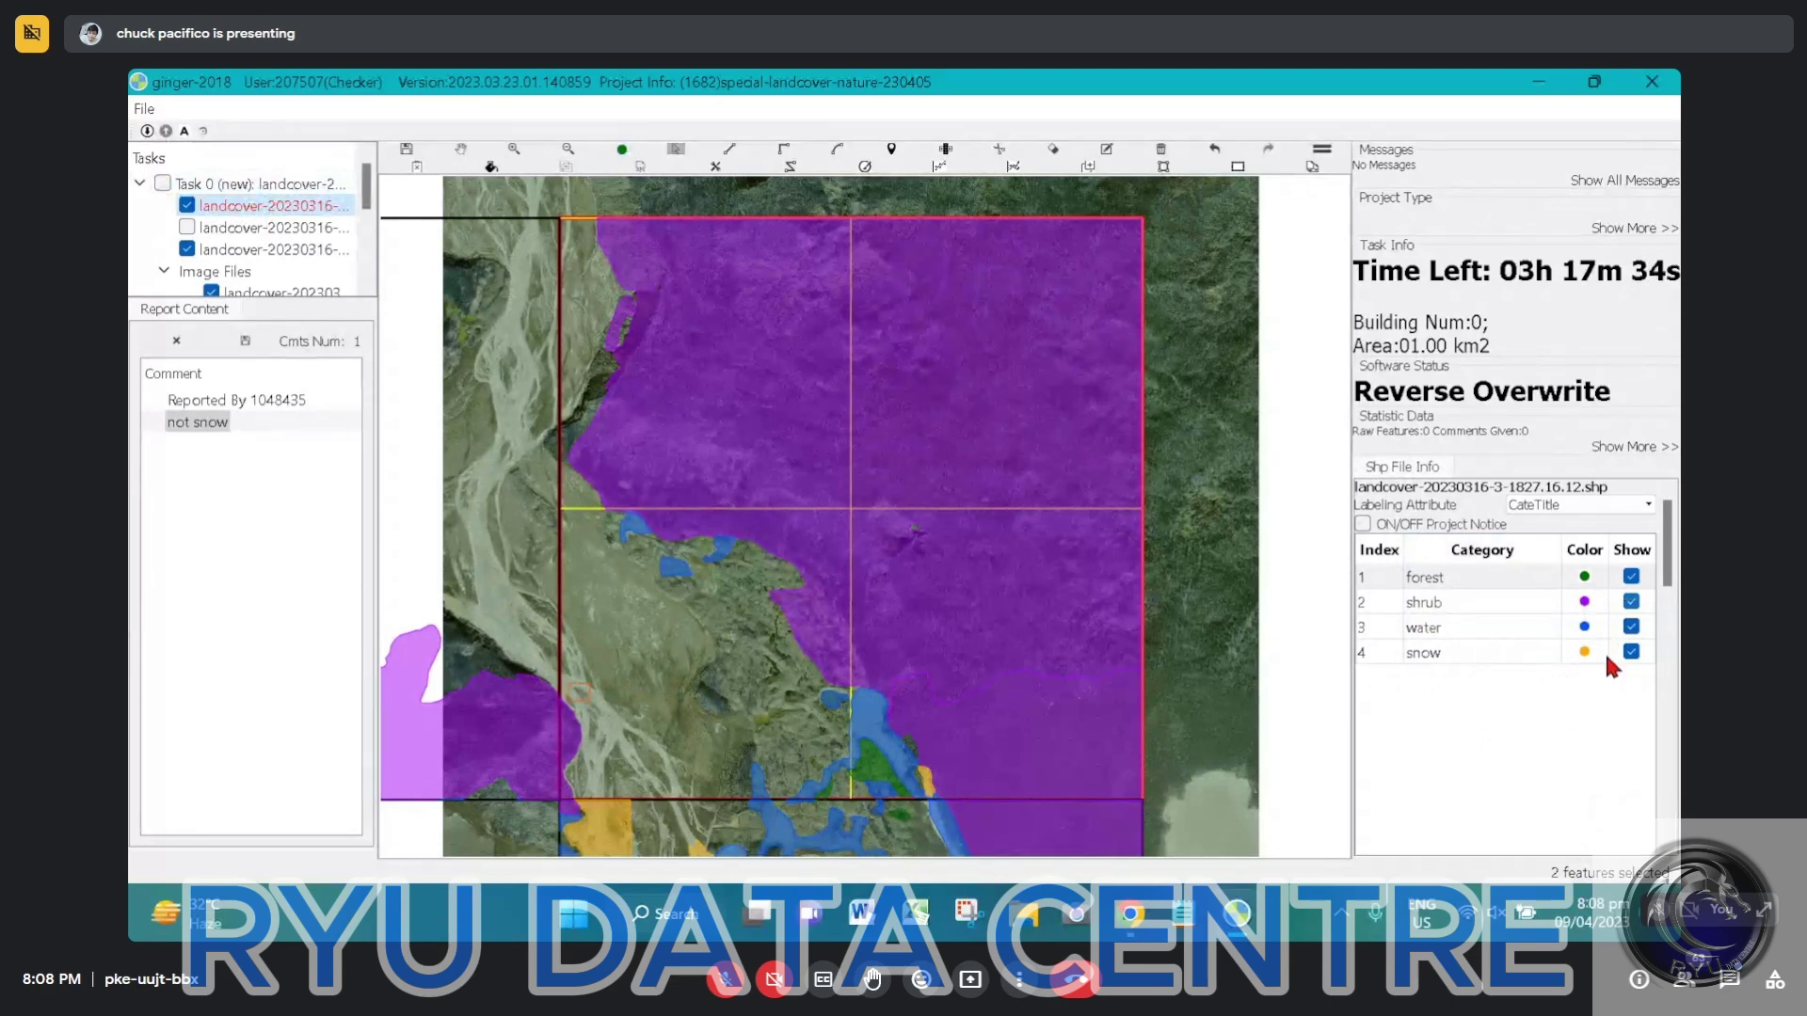
pyautogui.click(1631, 602)
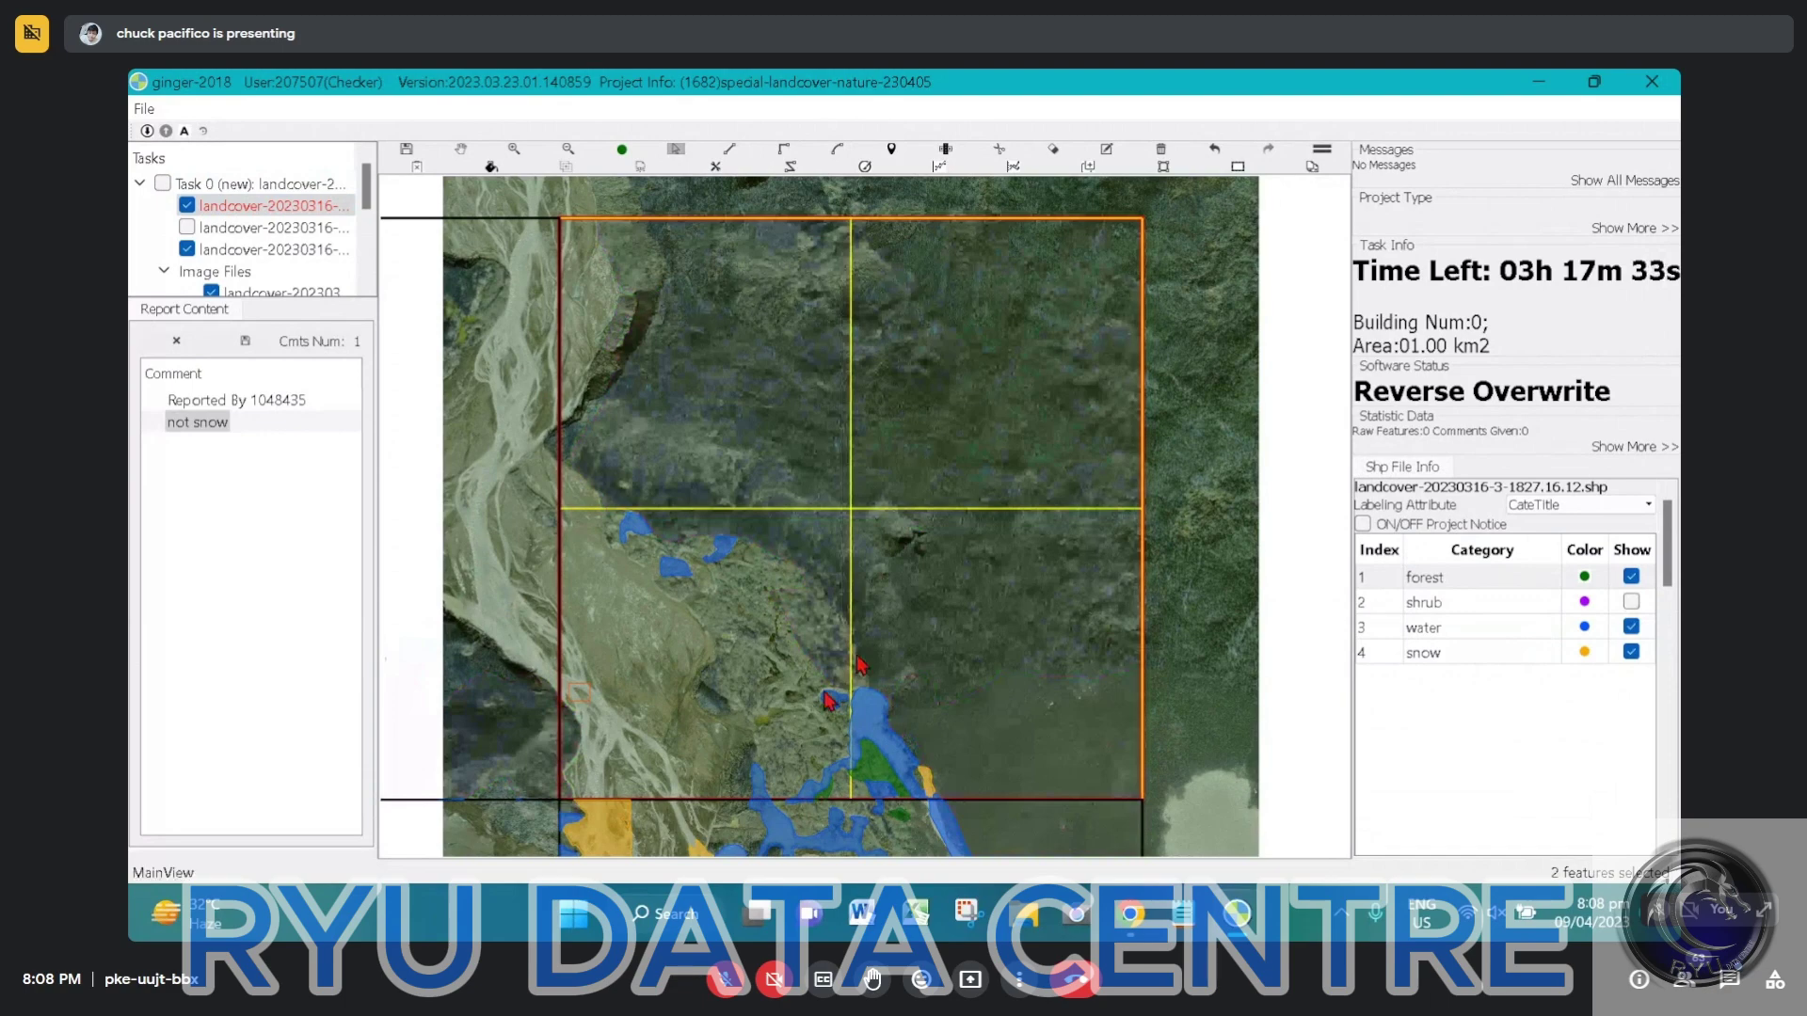
# Step: Box-select the false water patches inside the task tile and delete them
pyautogui.scroll(-2, 814, 613)
pyautogui.moveTo(1148, 696); pyautogui.dragTo(696, 442)
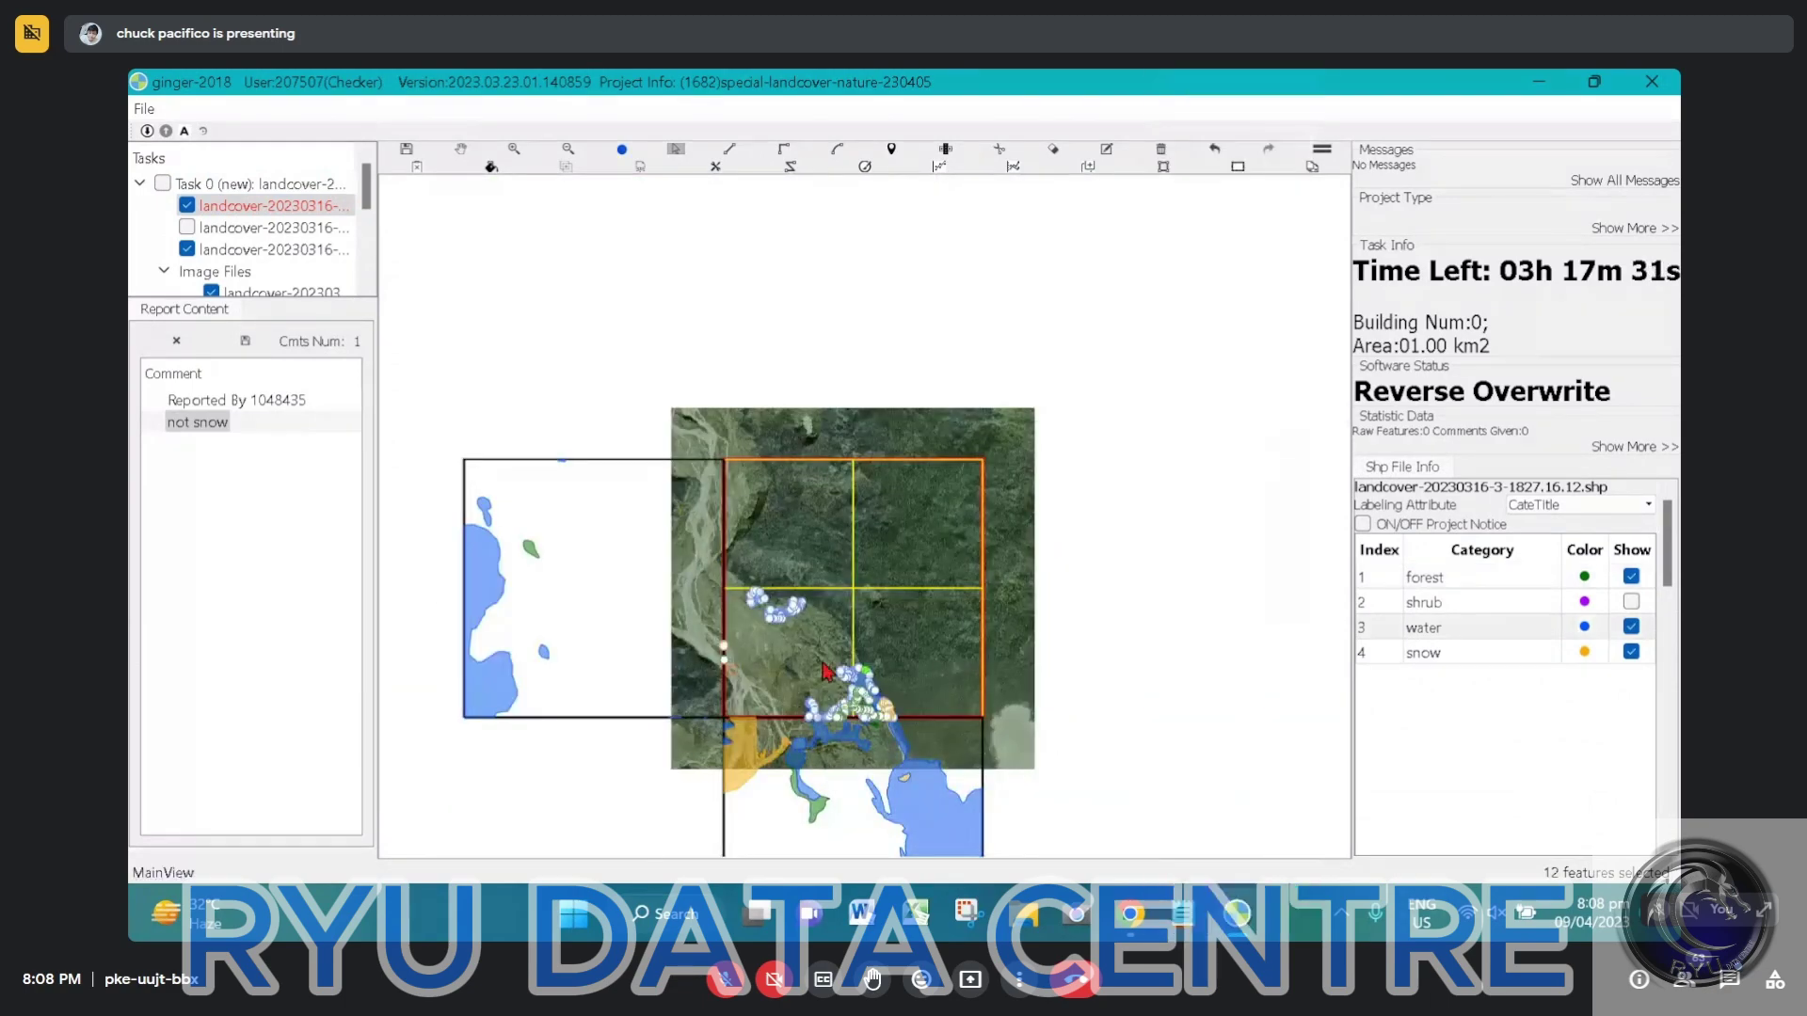
pyautogui.scroll(3, 831, 677)
pyautogui.press('Delete')
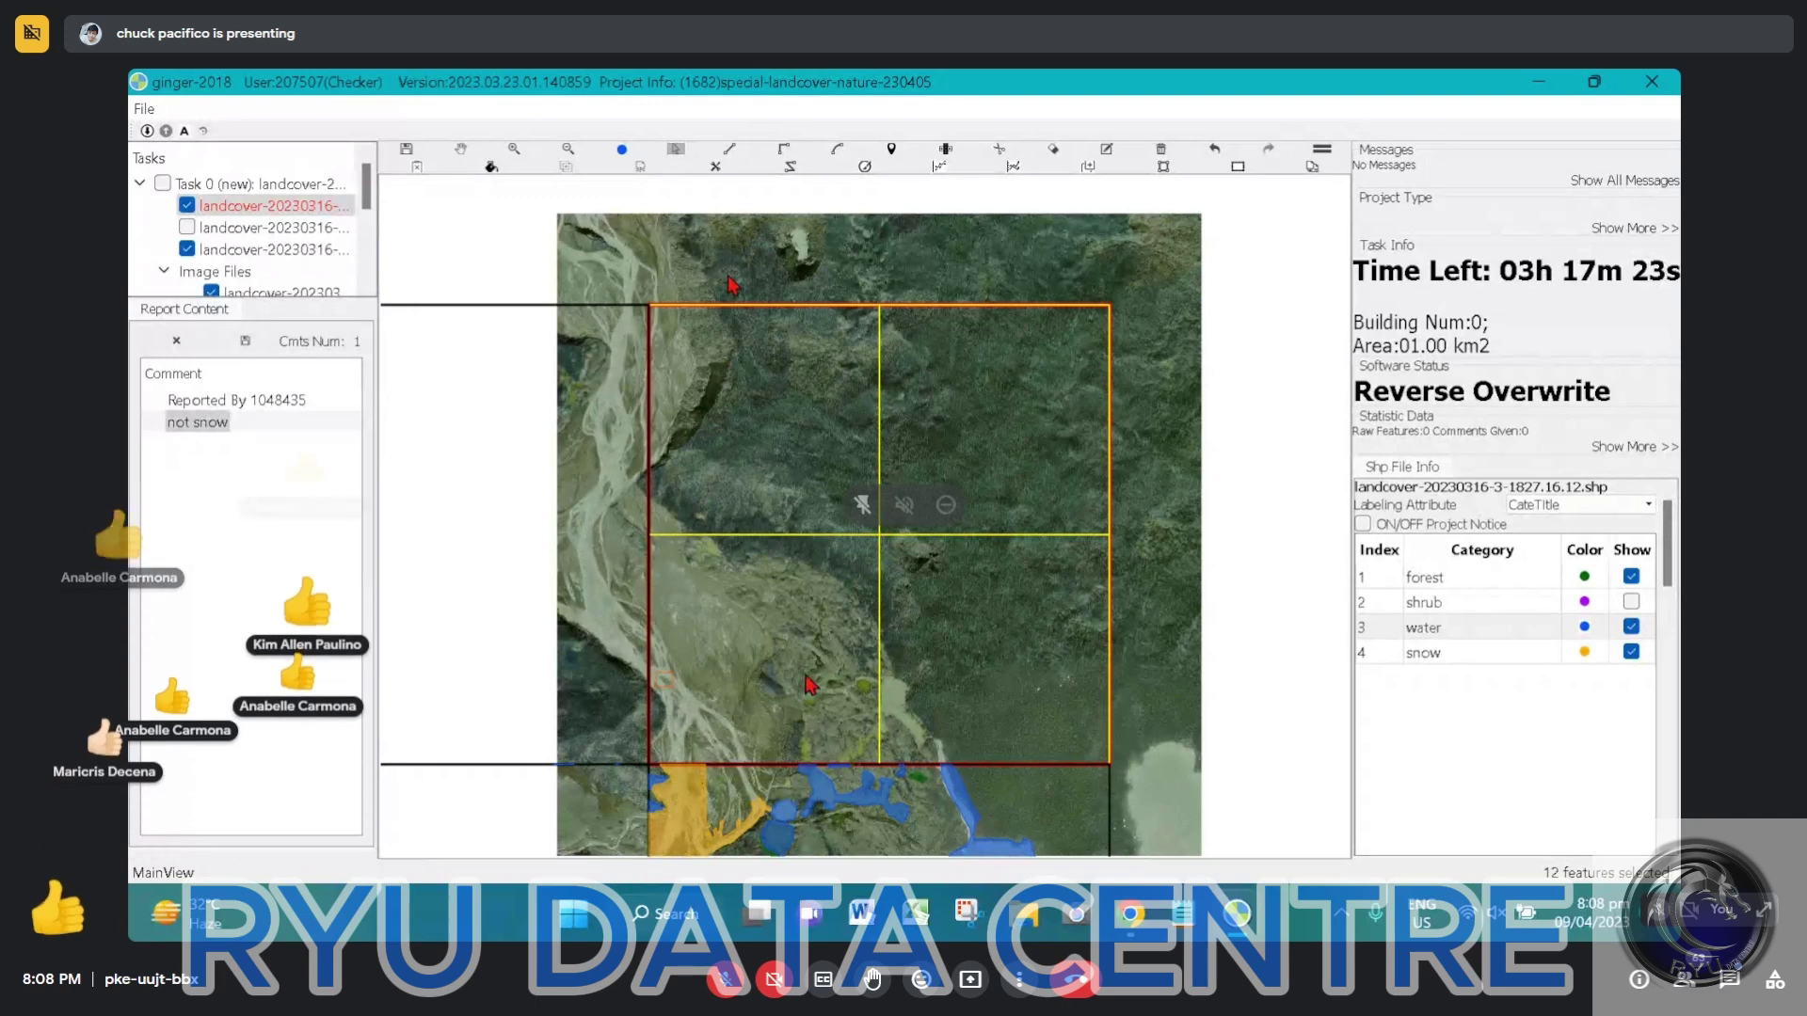
# Step: Show the shrub polygons again and move the view further south
pyautogui.click(1631, 602)
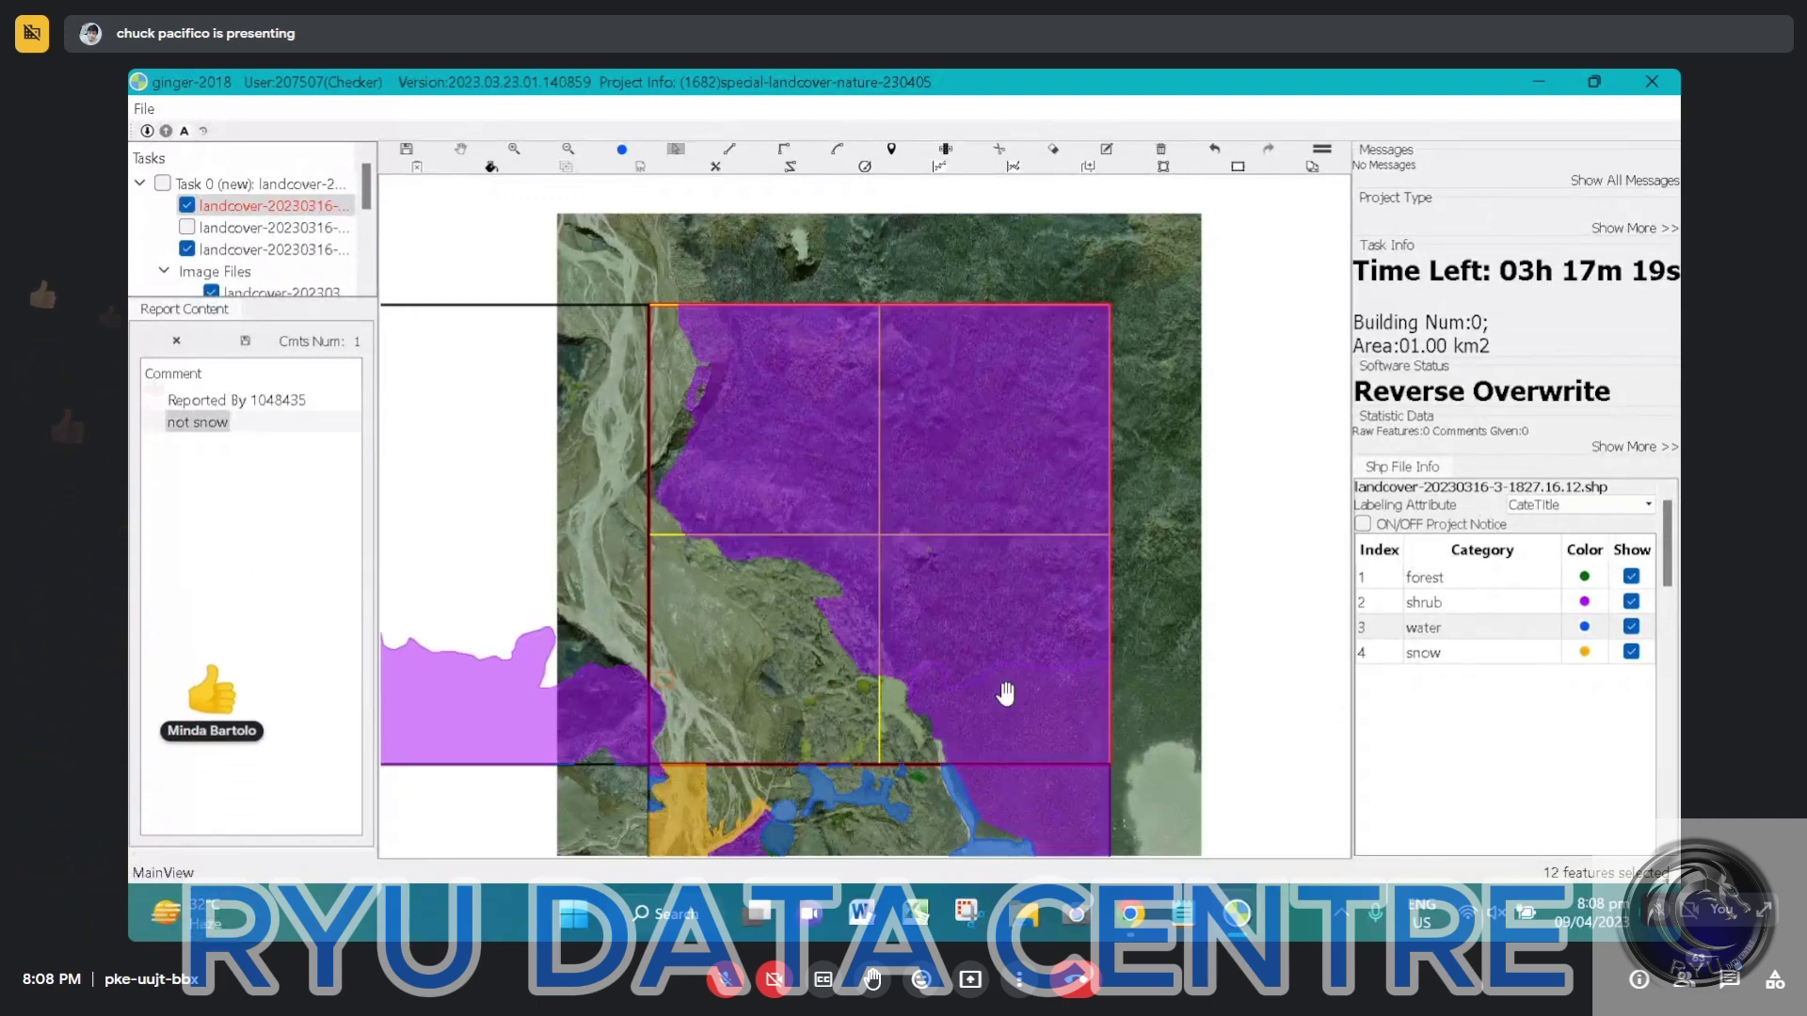
pyautogui.moveTo(978, 717); pyautogui.dragTo(991, 463)
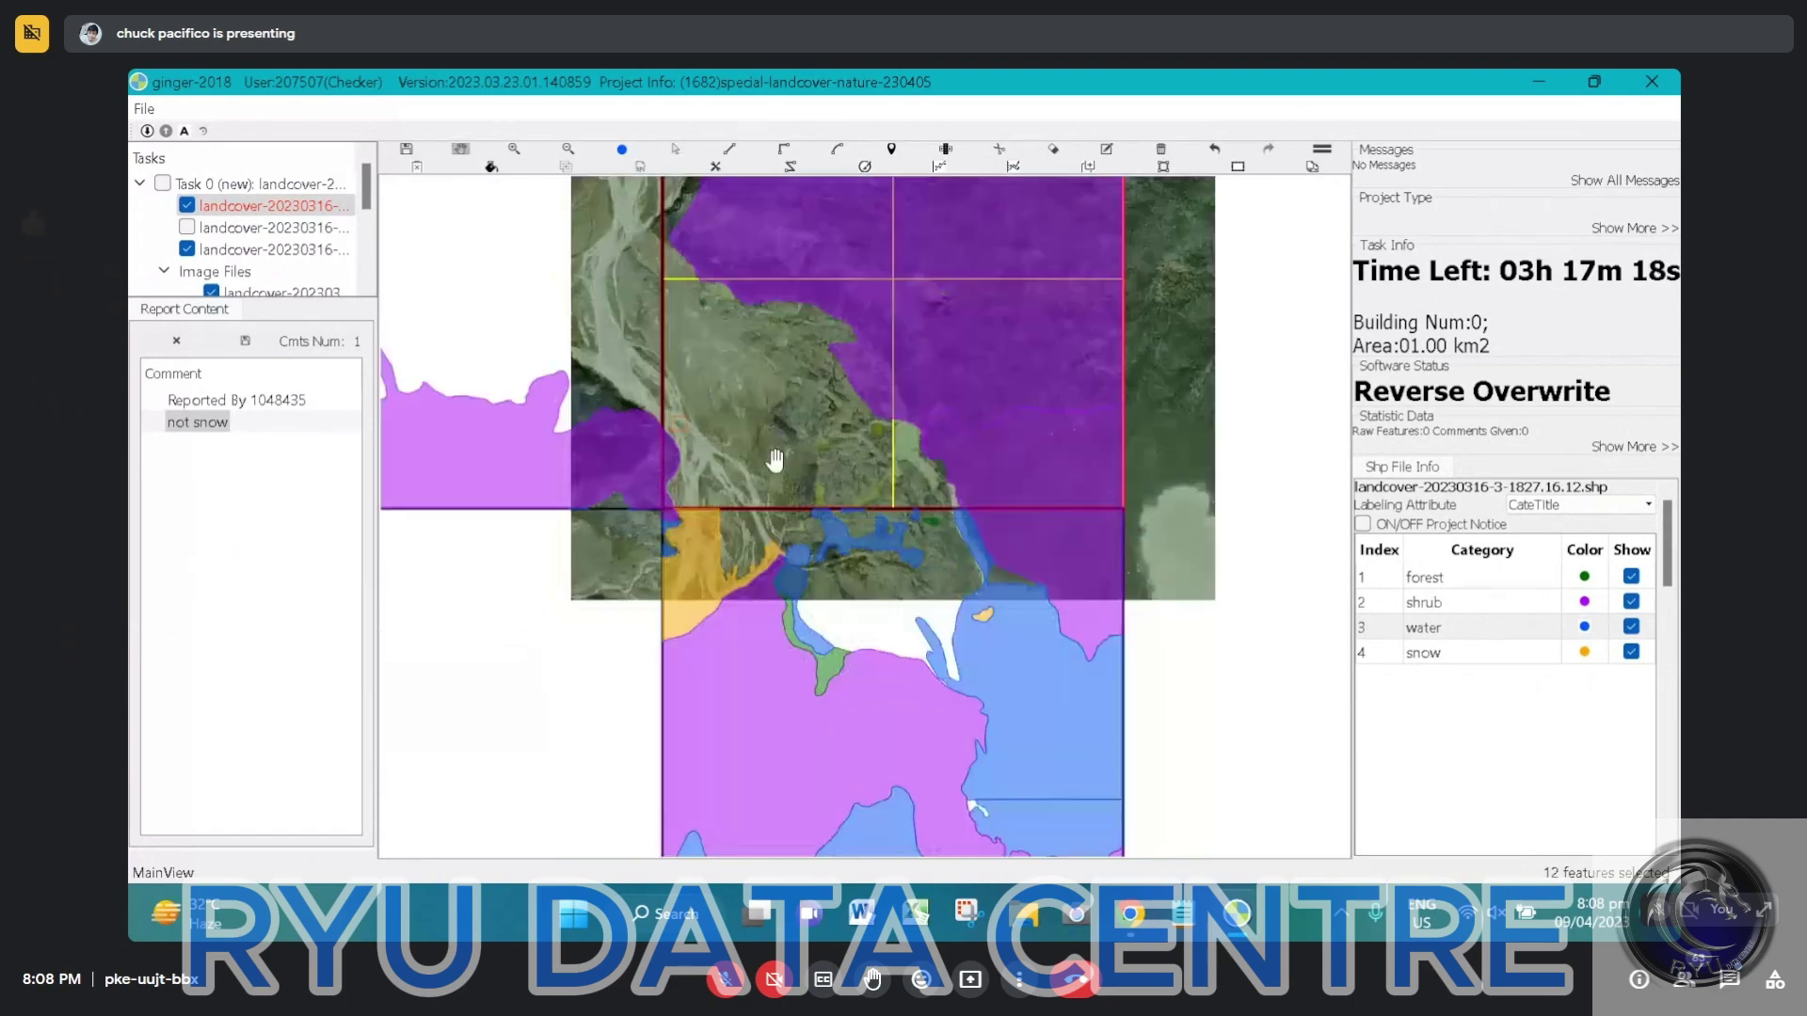
pyautogui.scroll(2, 775, 460)
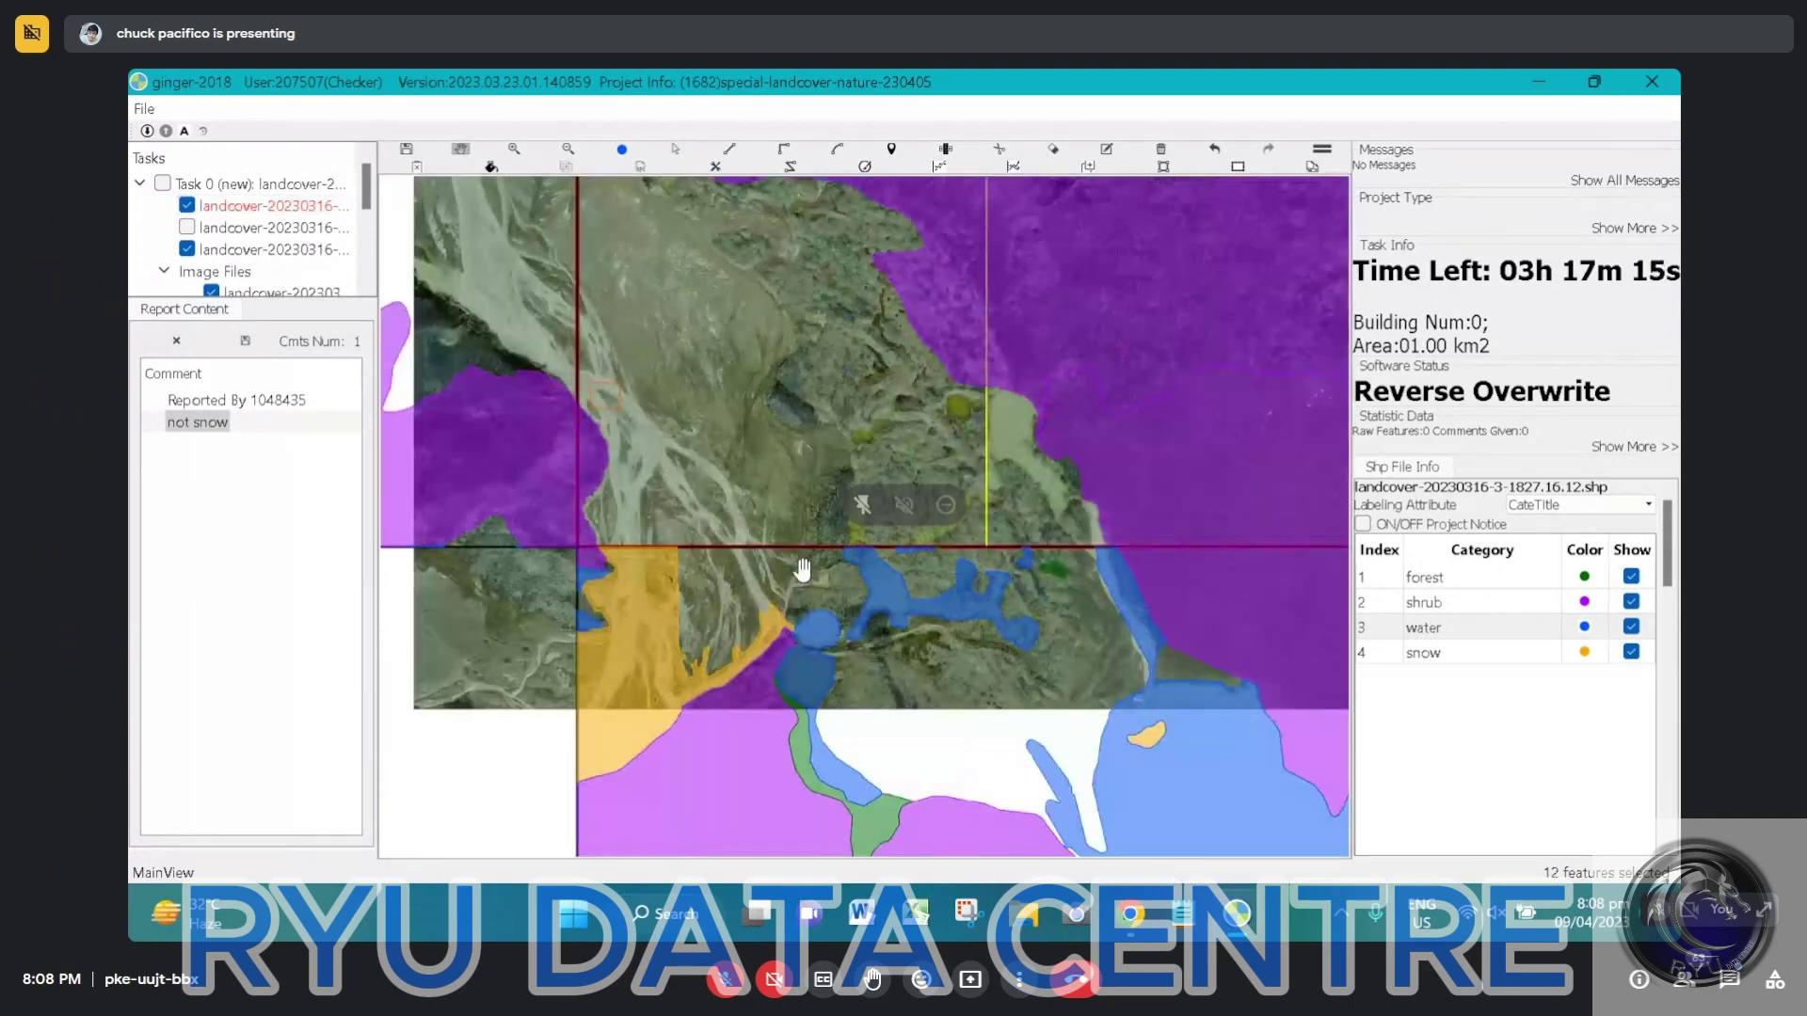
# Step: Draw a rectangle comment over the lower-middle band reading 'delete fake water and snow'
pyautogui.click(416, 166)
pyautogui.moveTo(612, 579); pyautogui.dragTo(1141, 630)
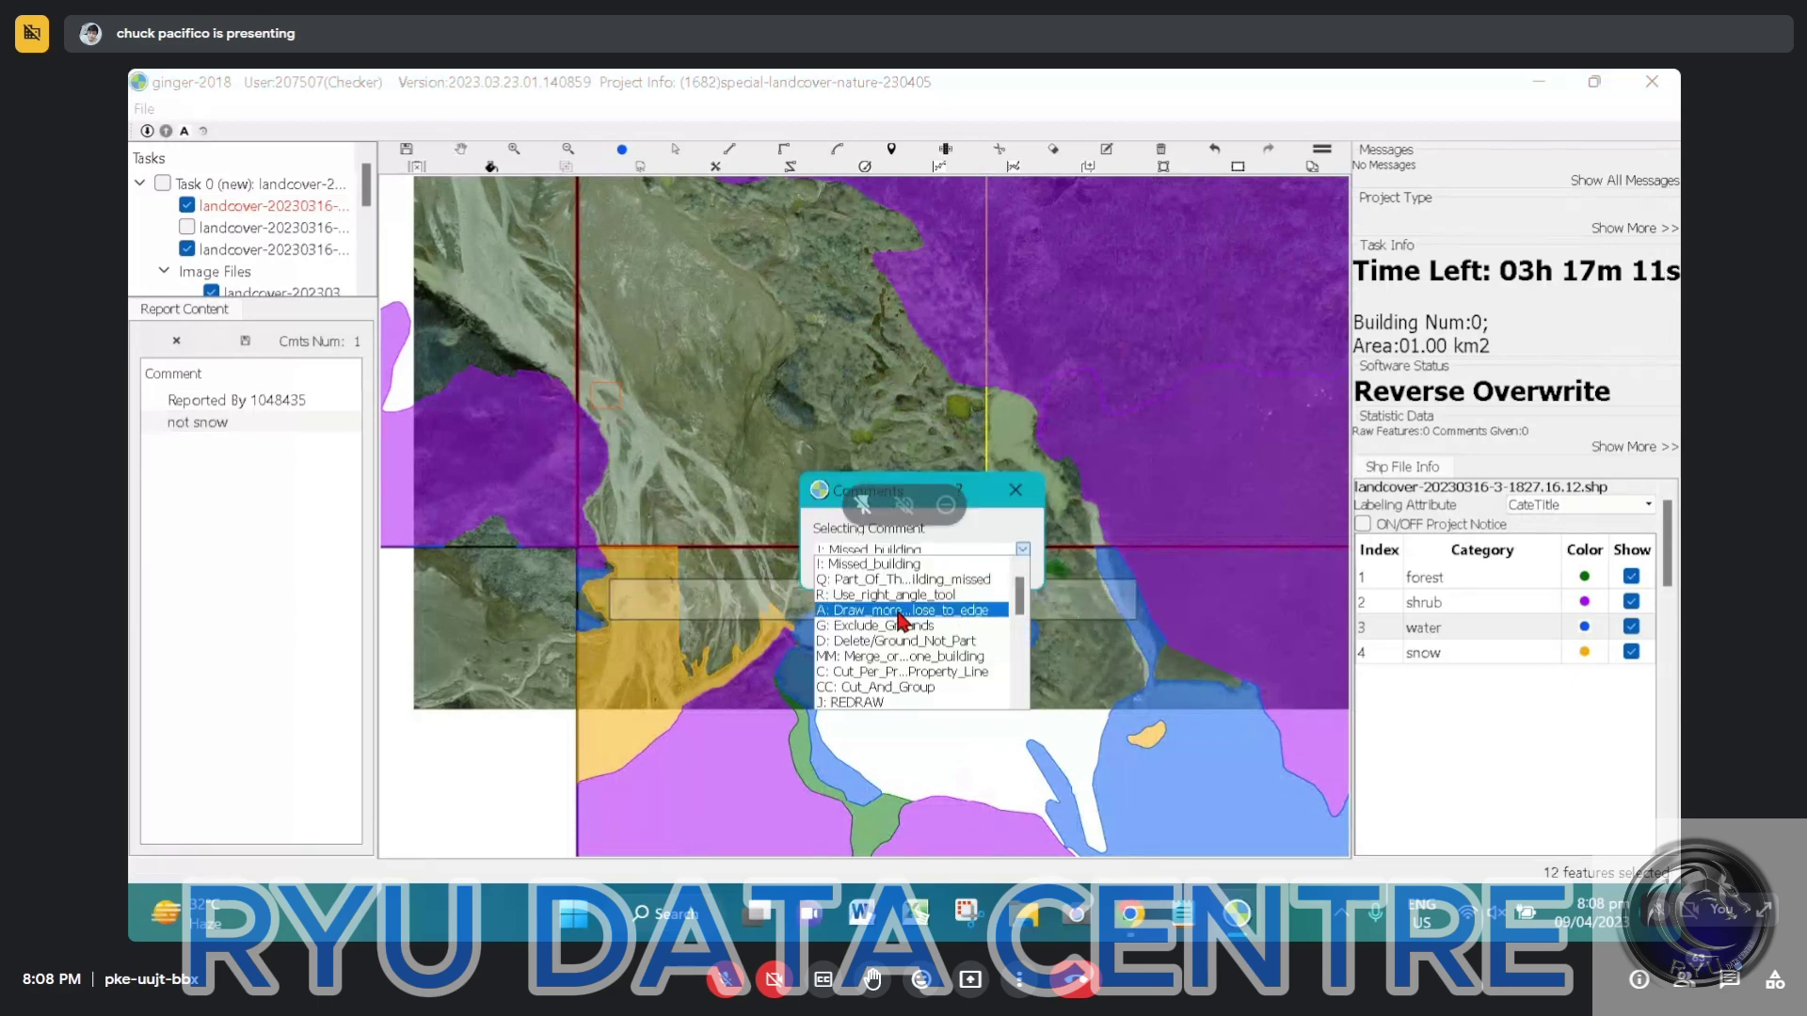
pyautogui.write('delete')
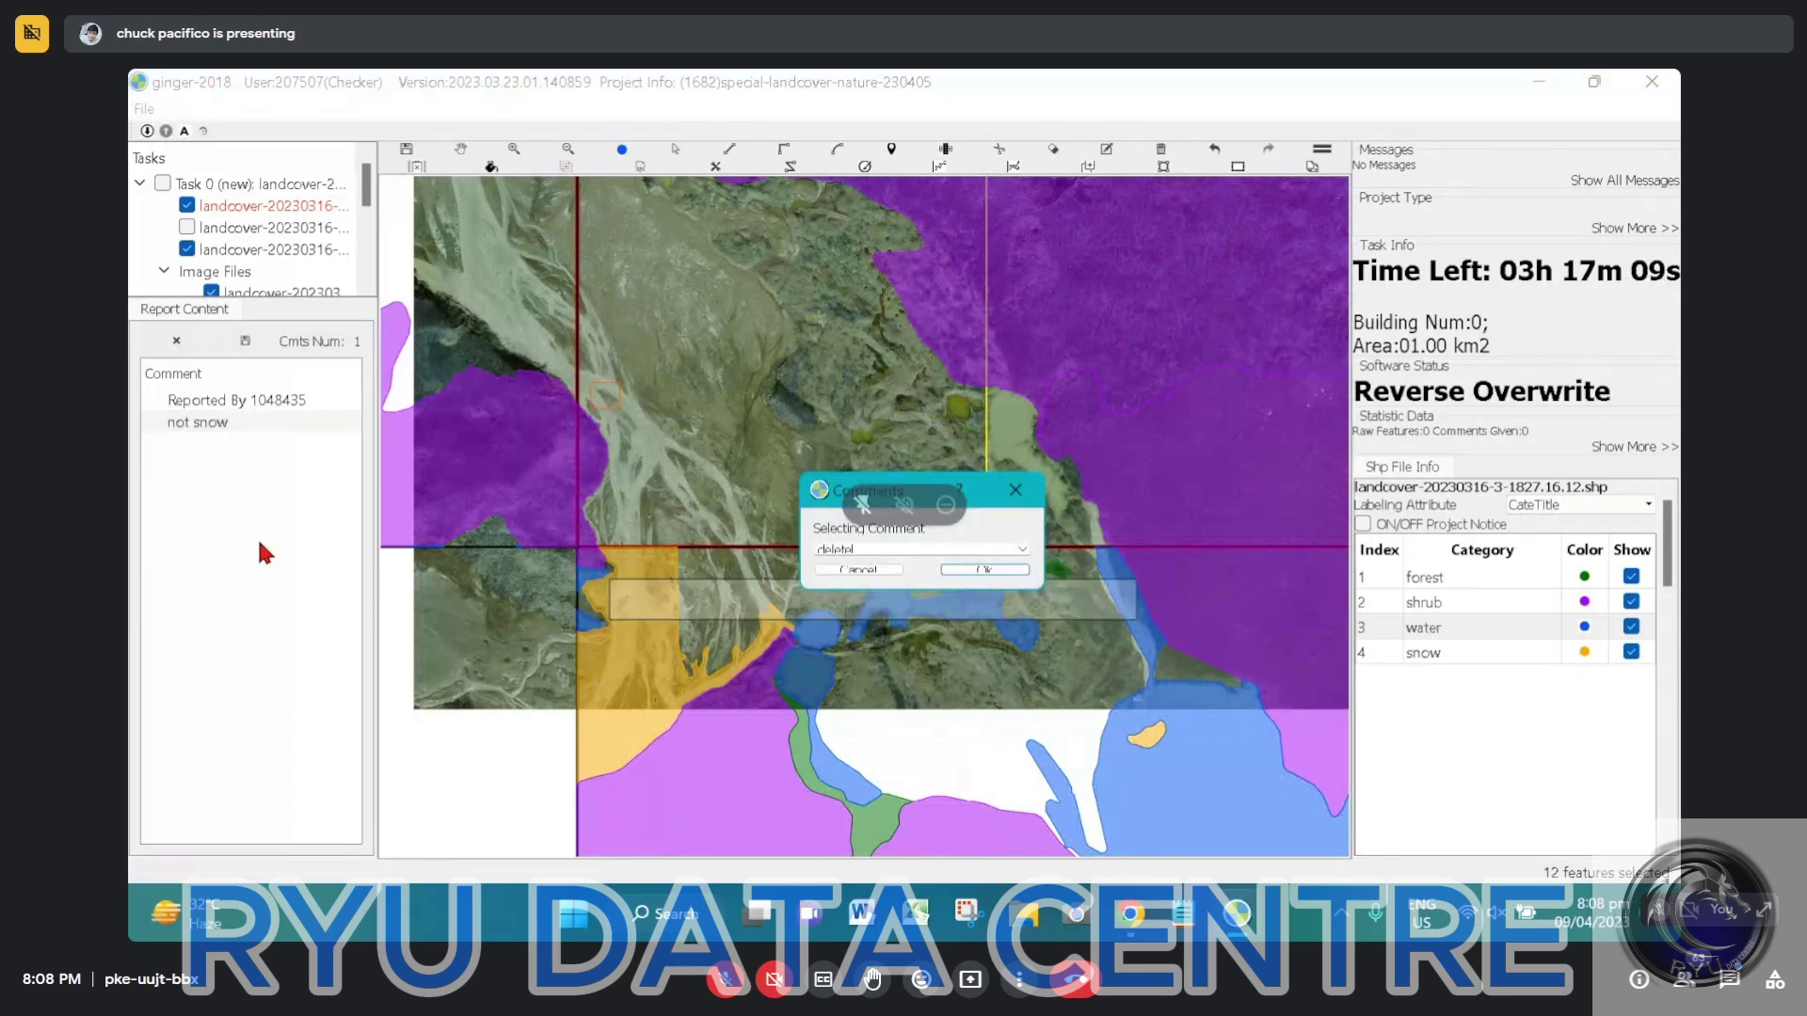
pyautogui.write(' fake water ')
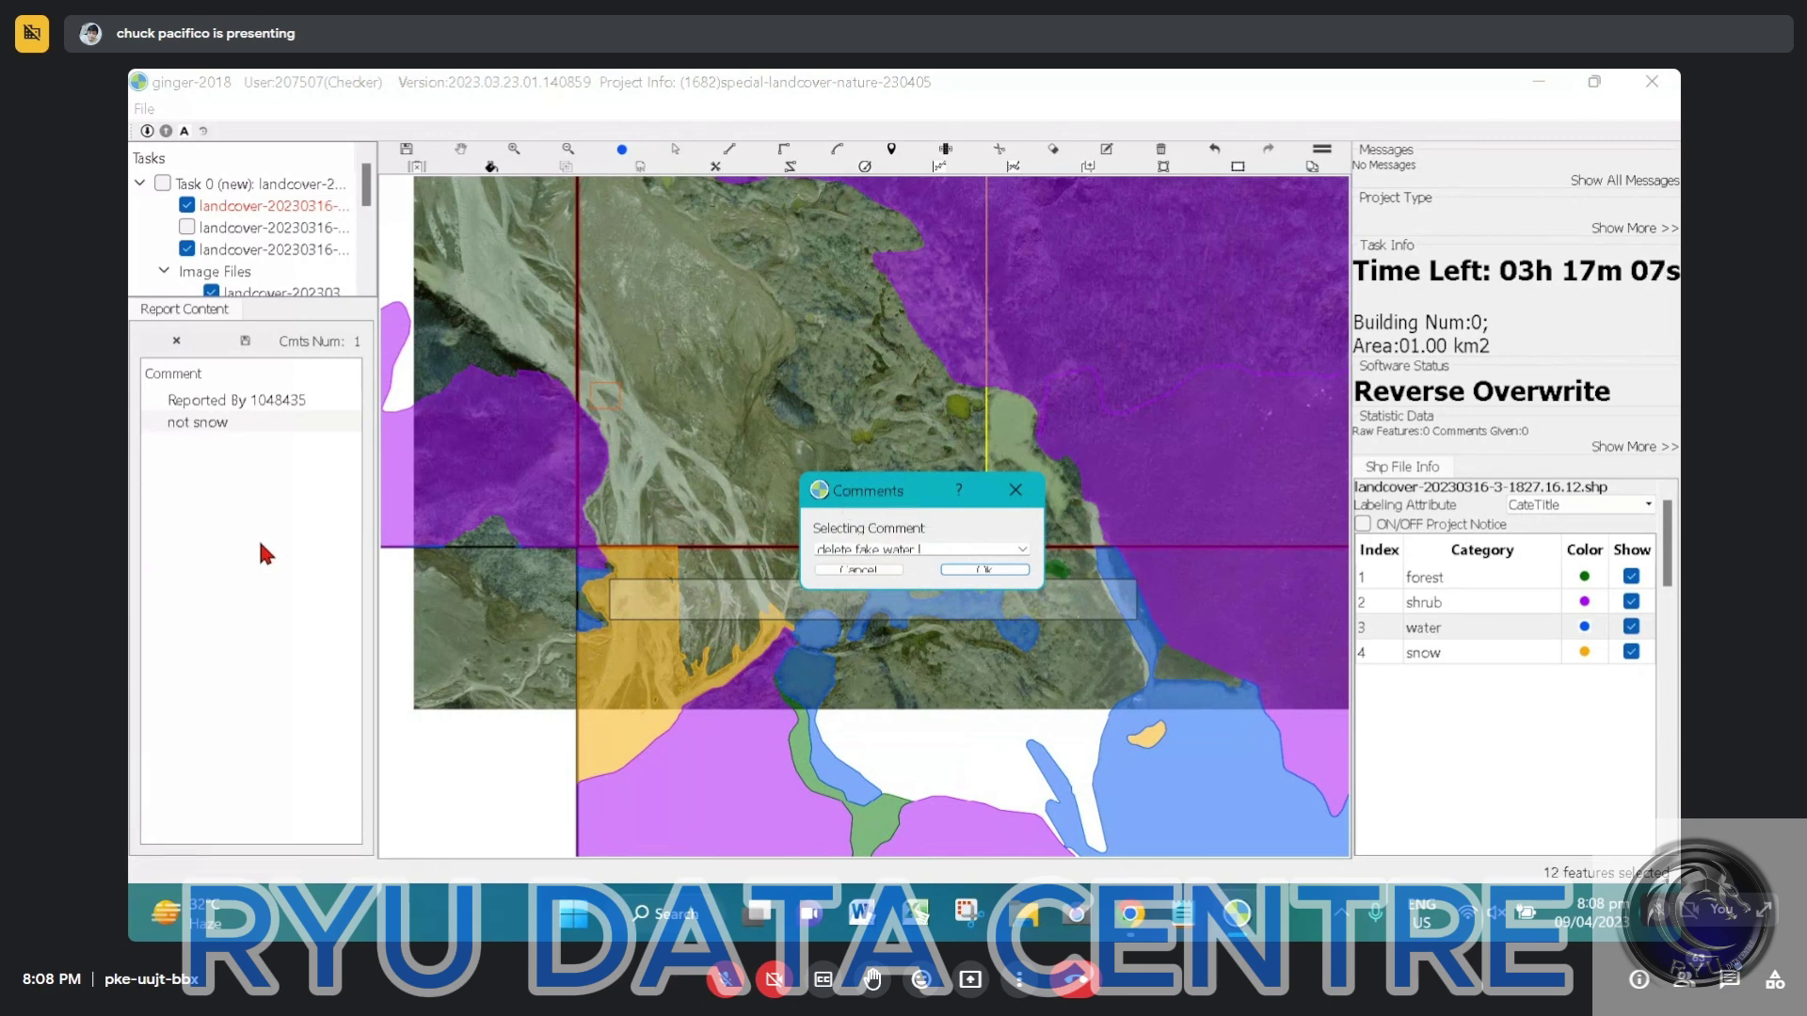
pyautogui.write('and sno')
pyautogui.press('Return')
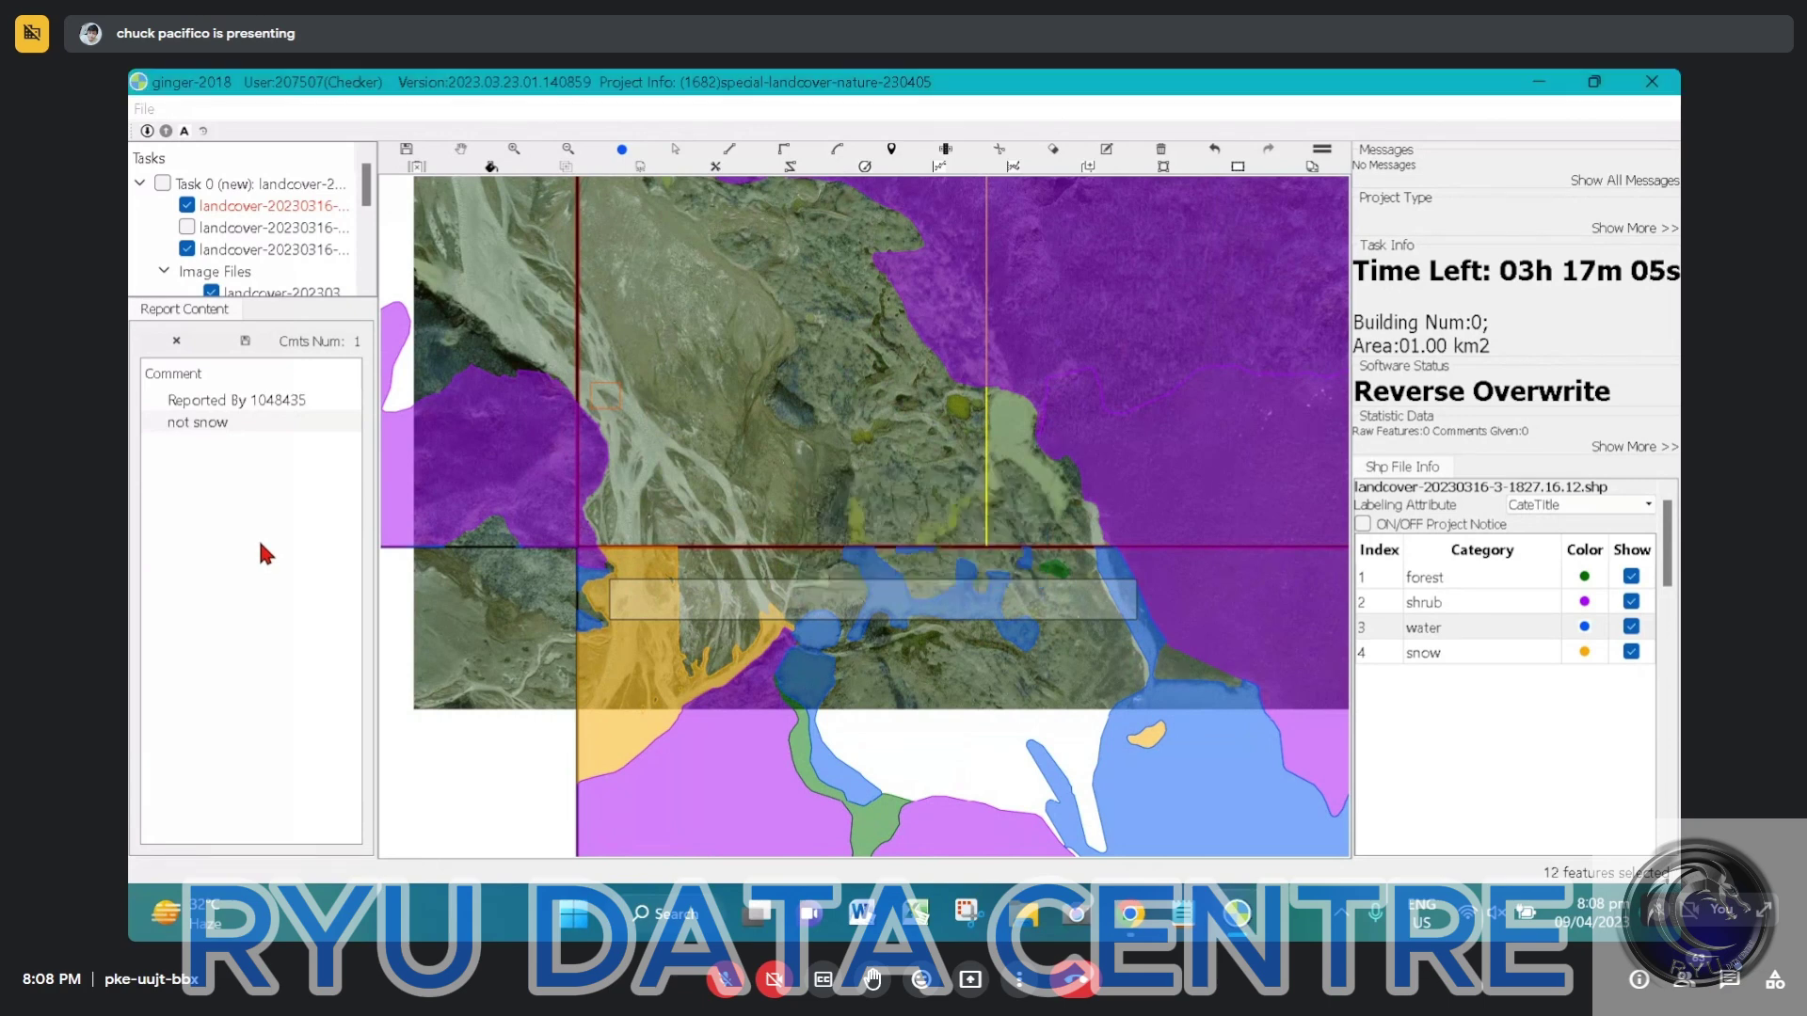
pyautogui.scroll(-3, 243, 261)
# Step: Submit the task file's report and restore the window from full screen
pyautogui.rightClick(283, 205)
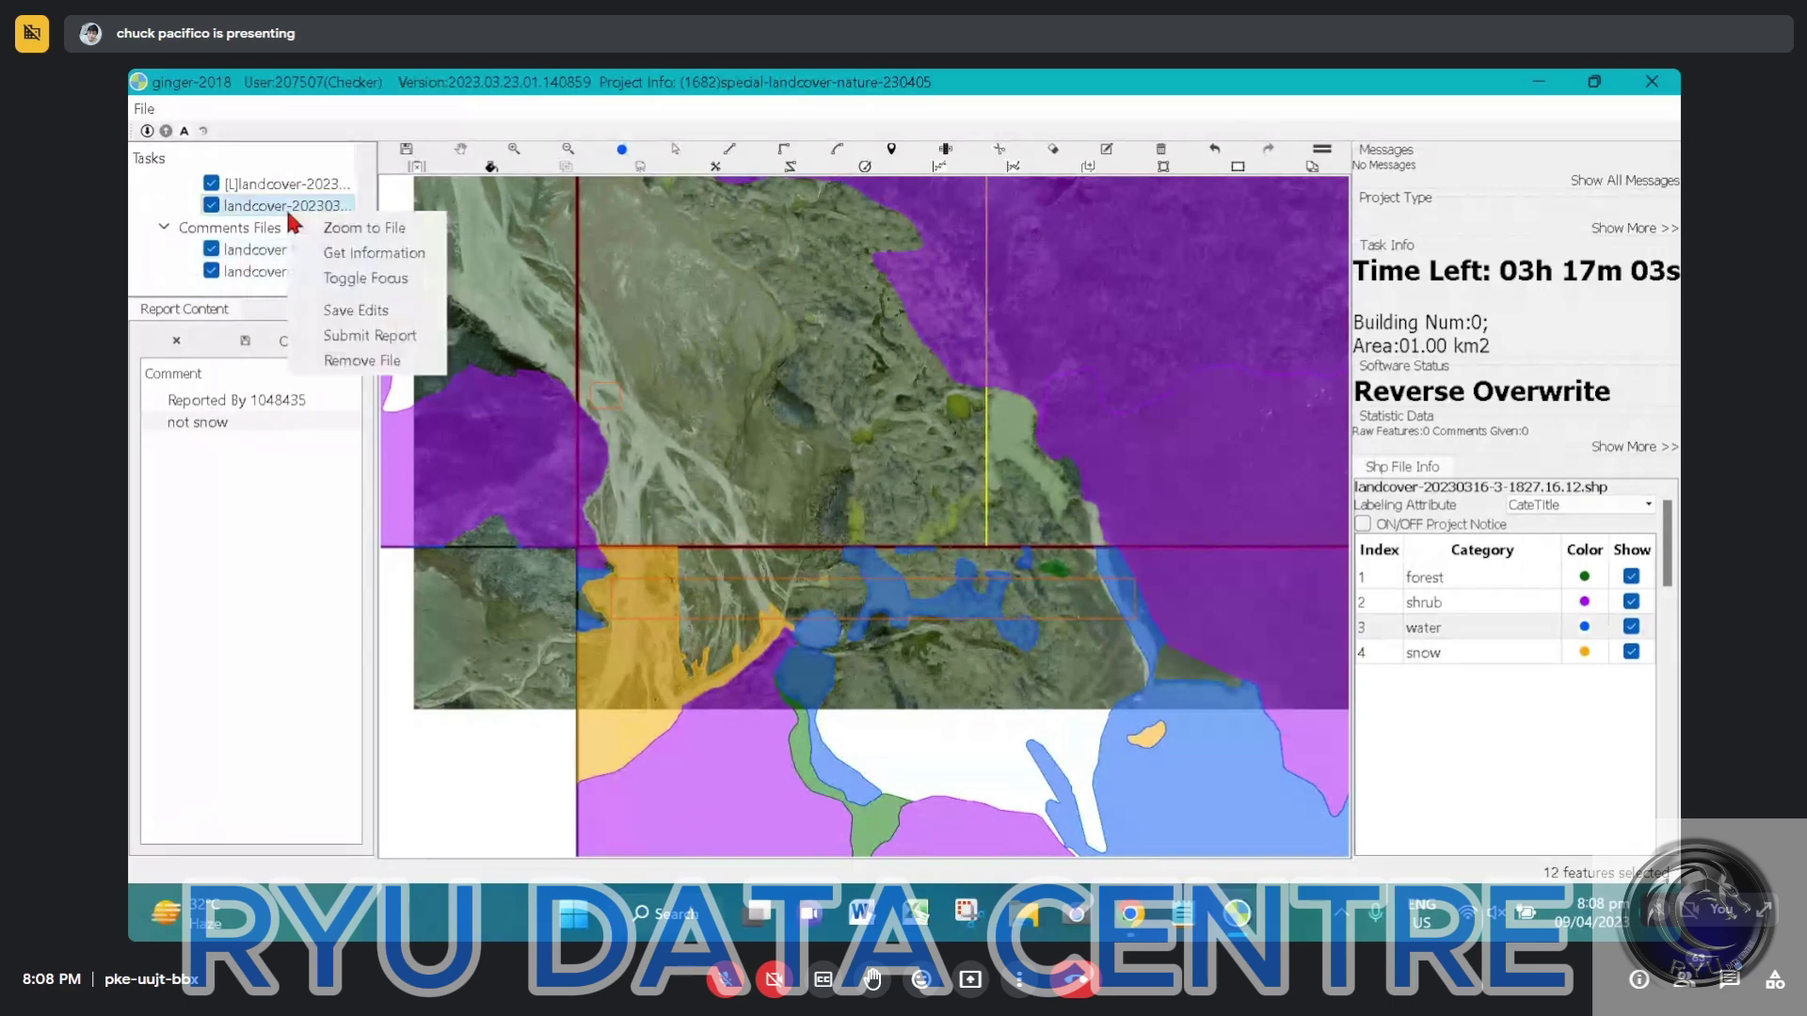
pyautogui.click(367, 336)
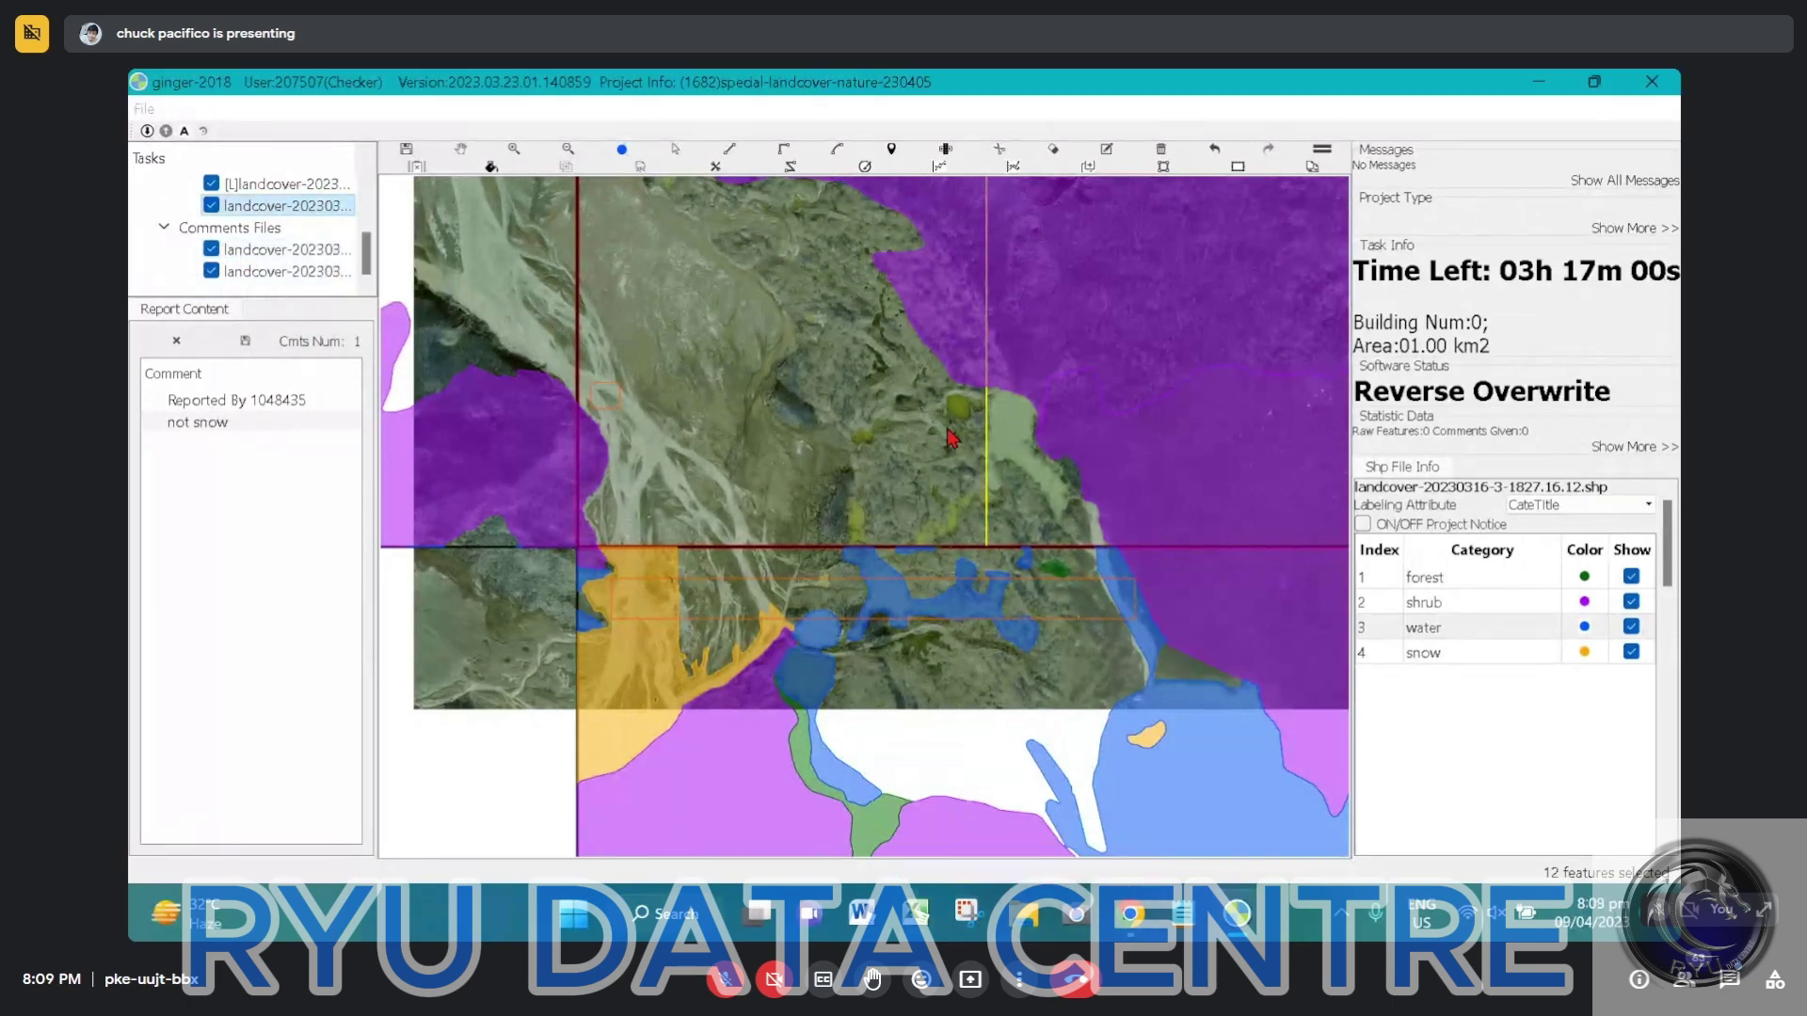
pyautogui.click(1611, 81)
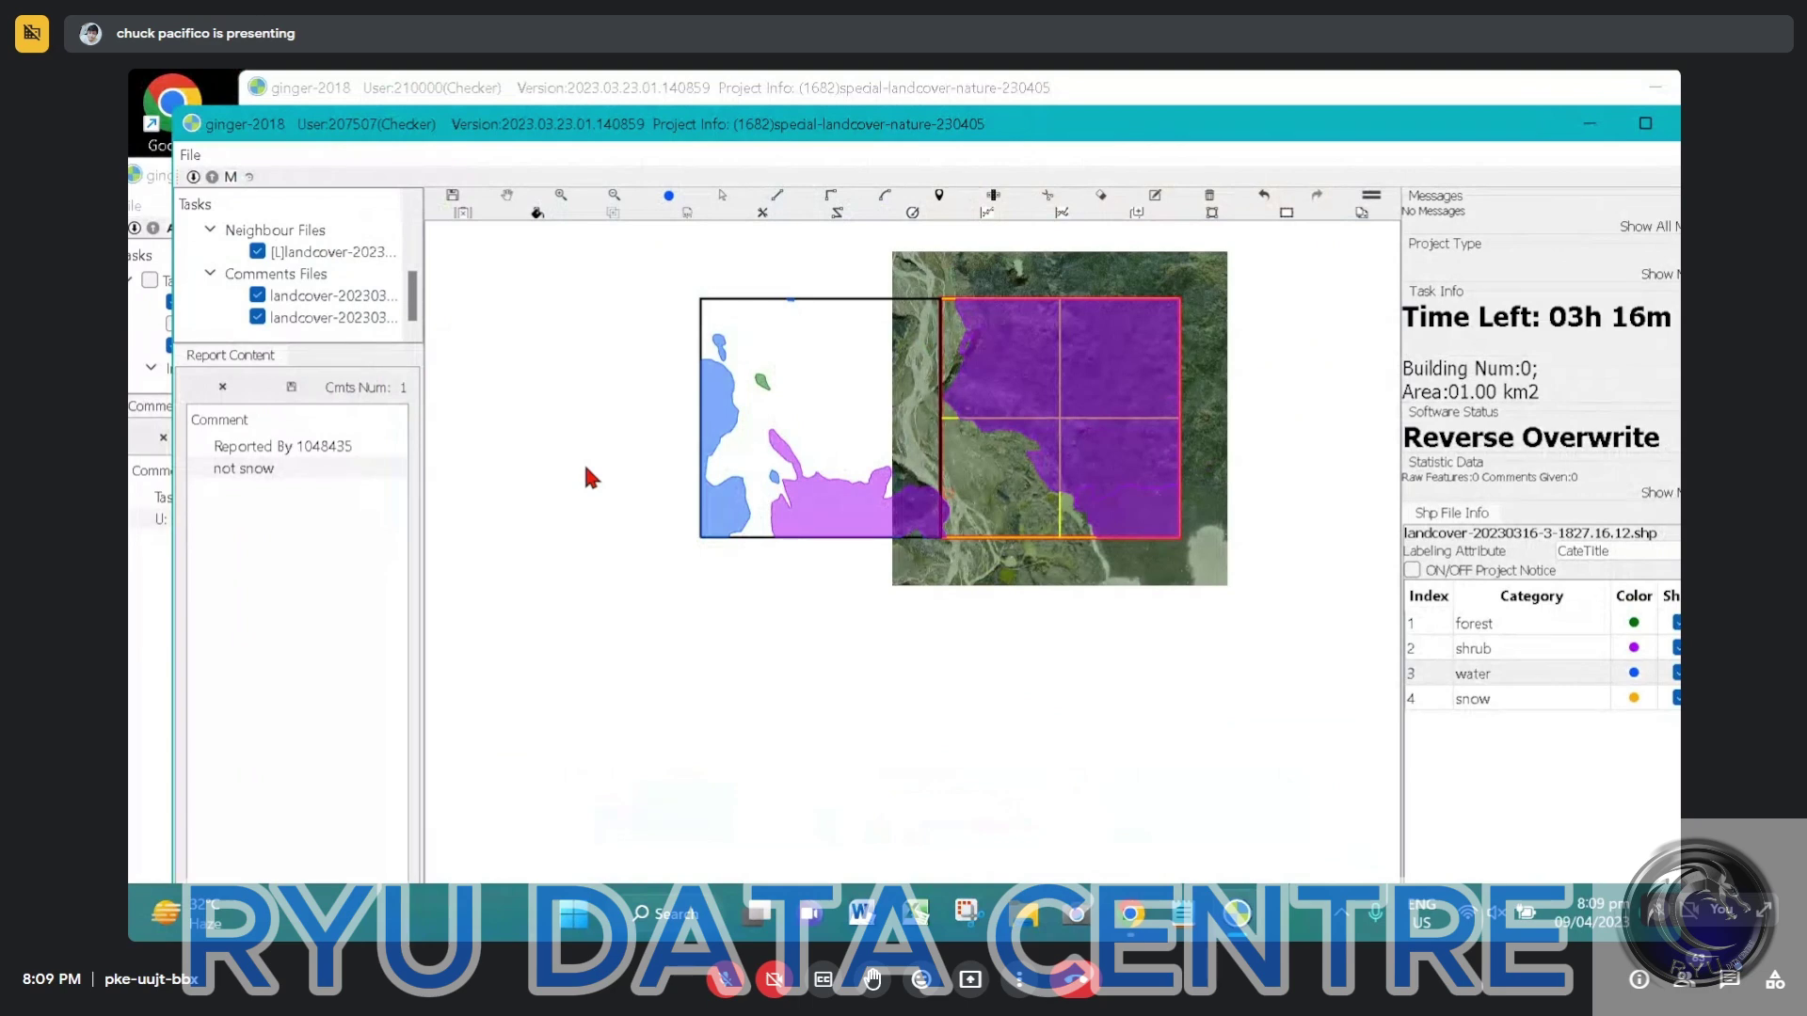
# Step: Bring the other ginger-2018 session forward and show its landcover layer and task info
pyautogui.click(378, 99)
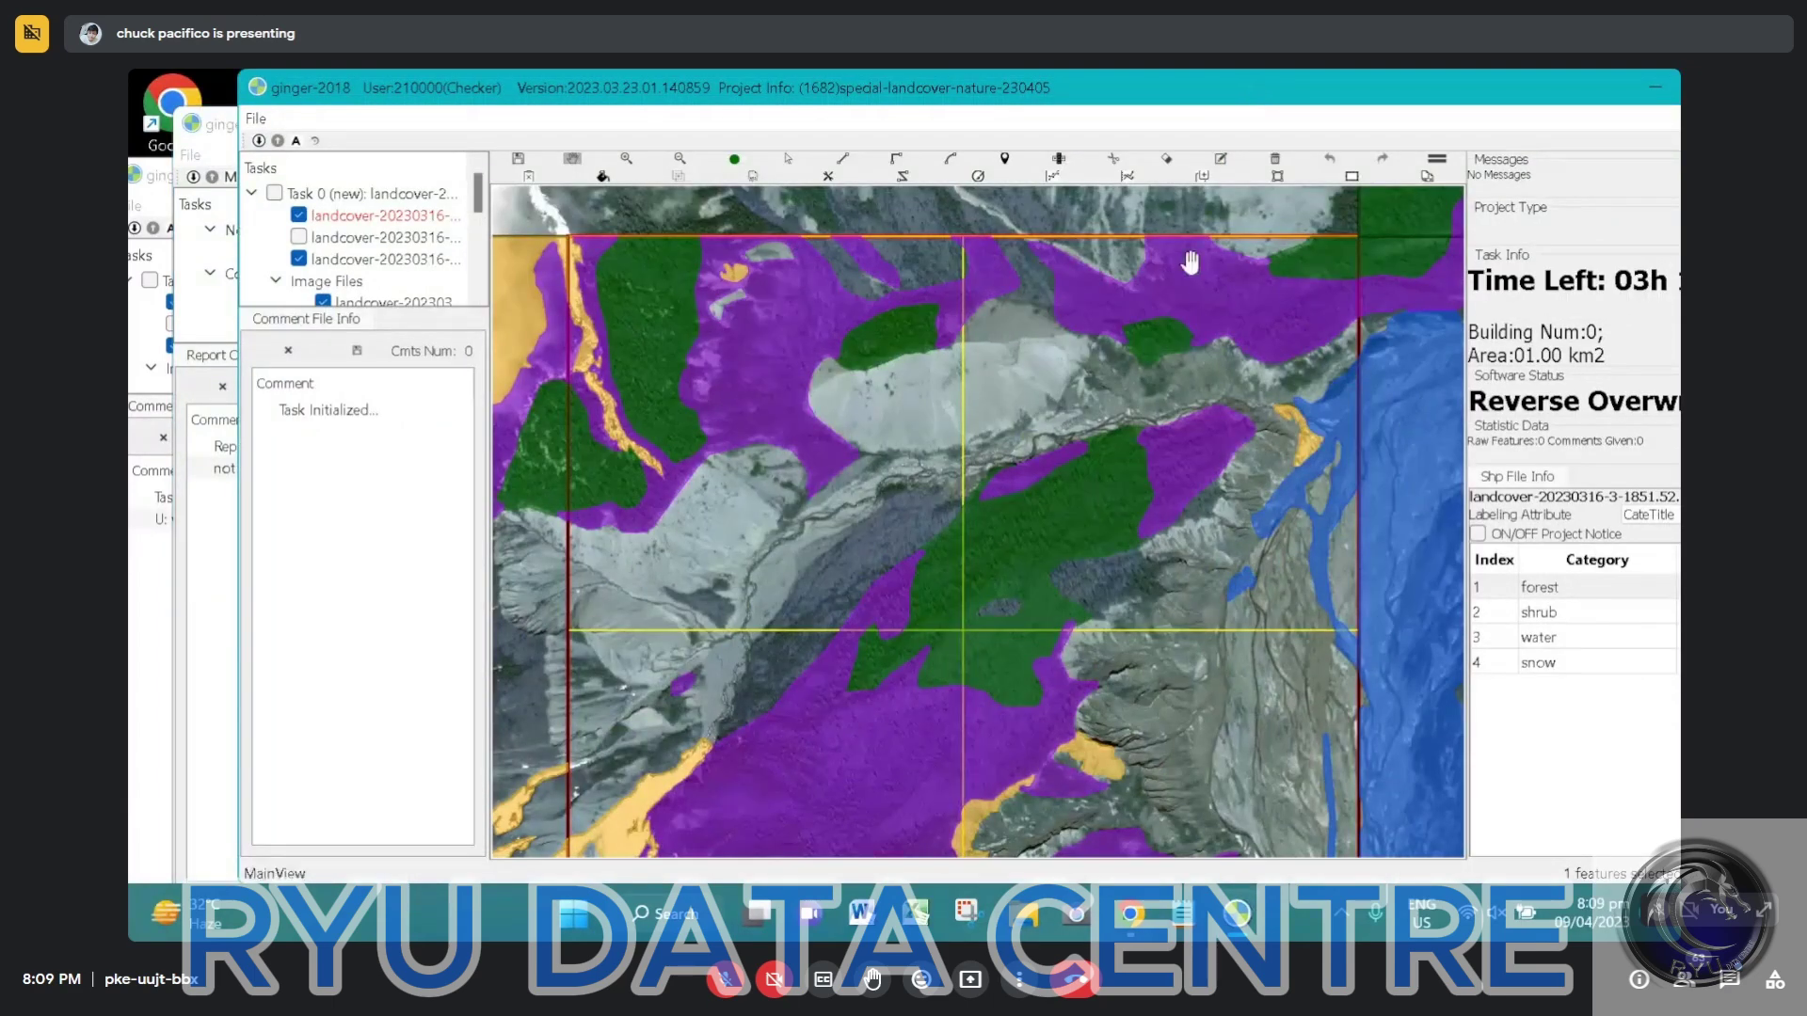
pyautogui.scroll(5, 943, 320)
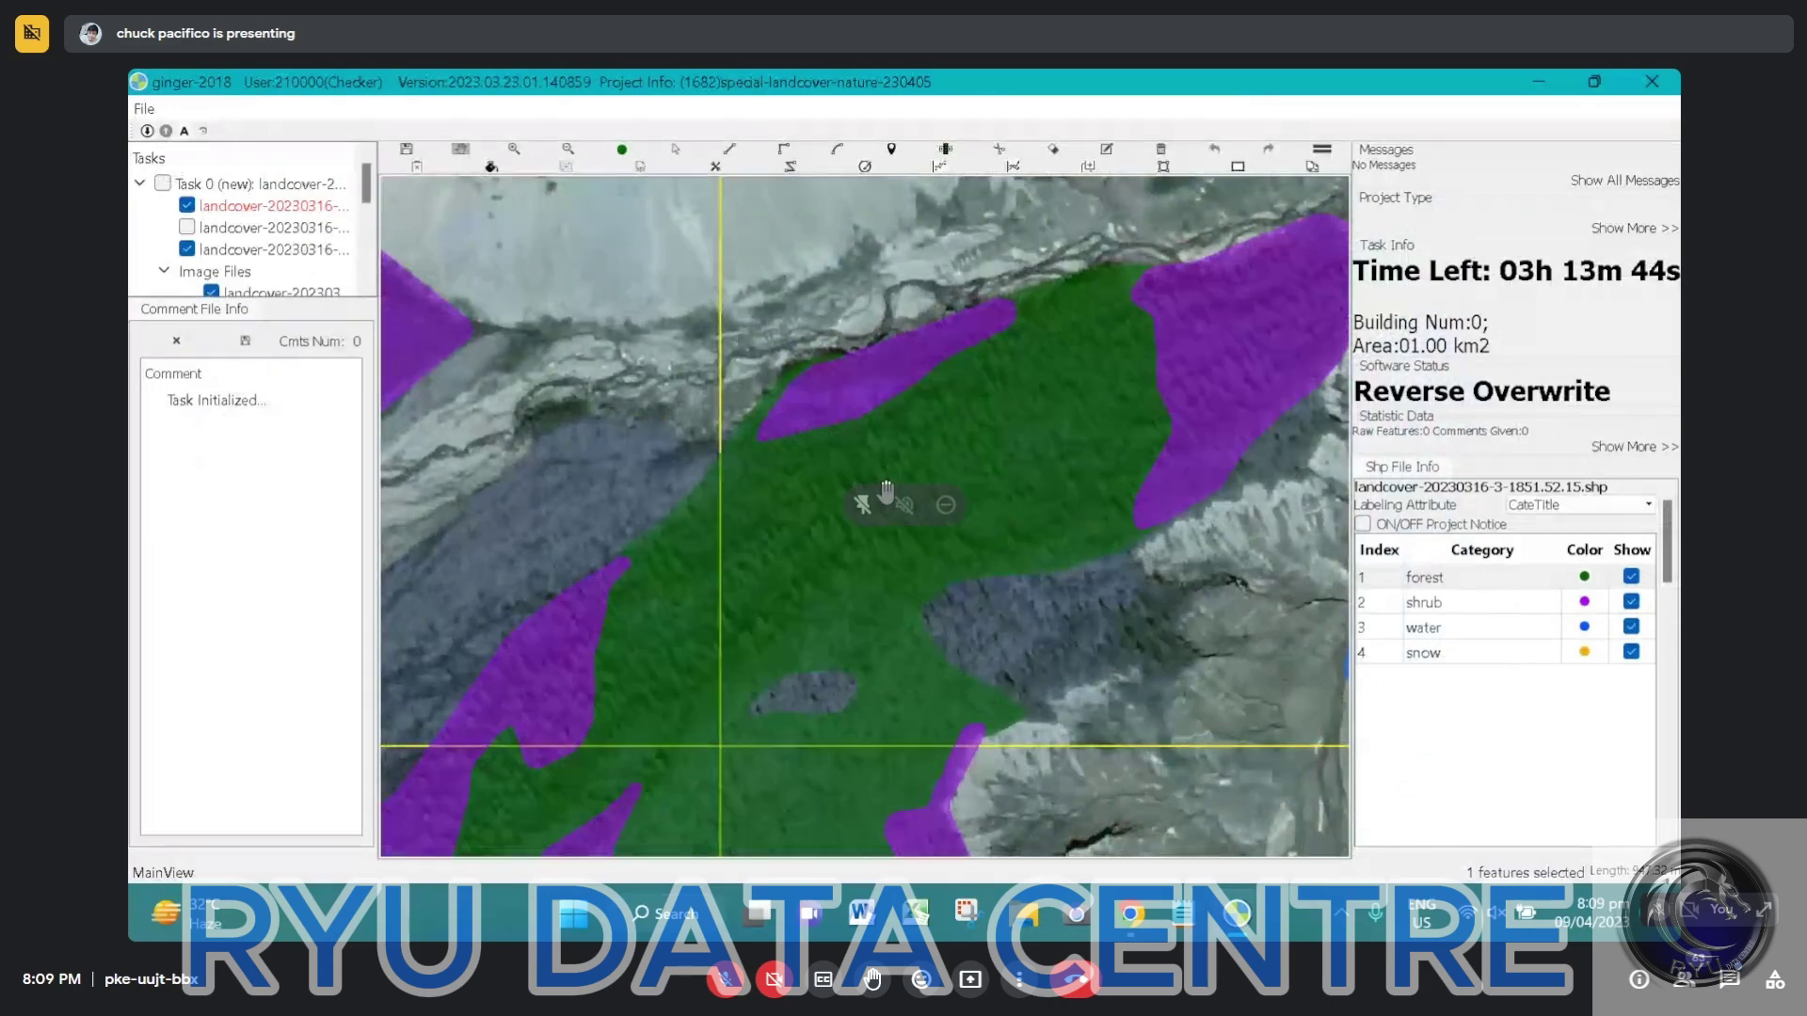
pyautogui.scroll(-1, 943, 320)
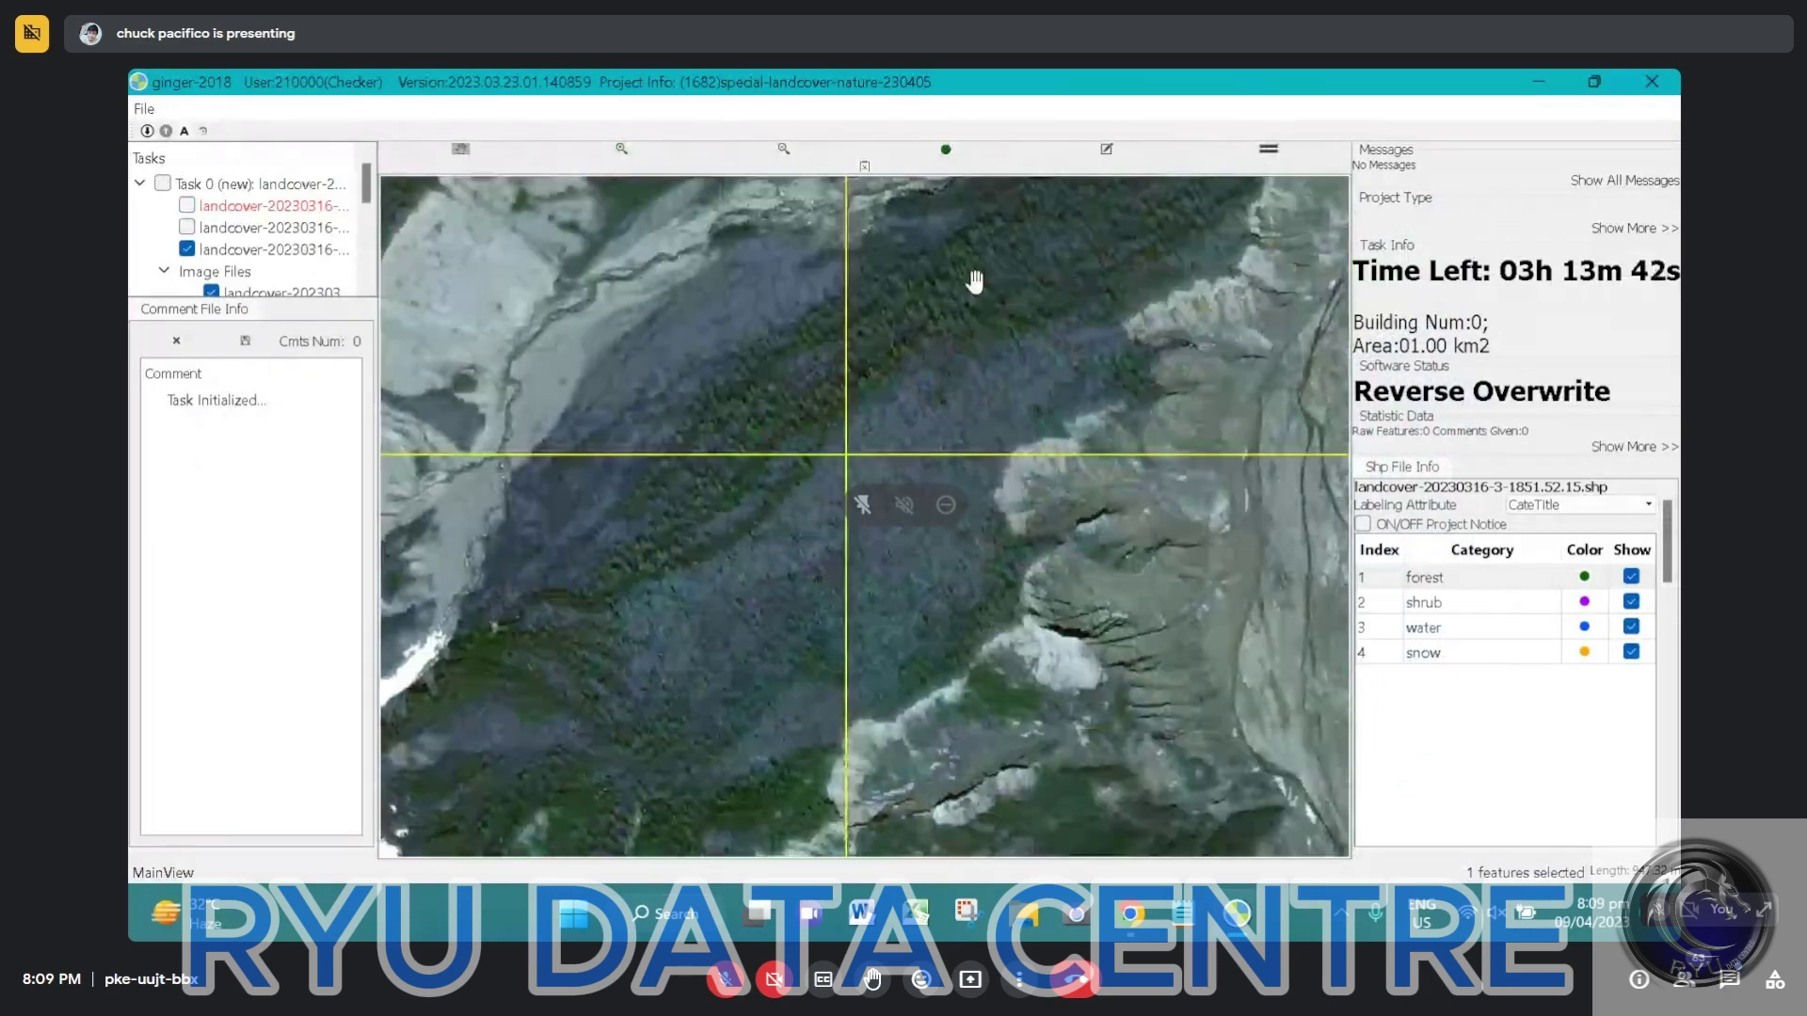
pyautogui.click(186, 205)
pyautogui.click(246, 184)
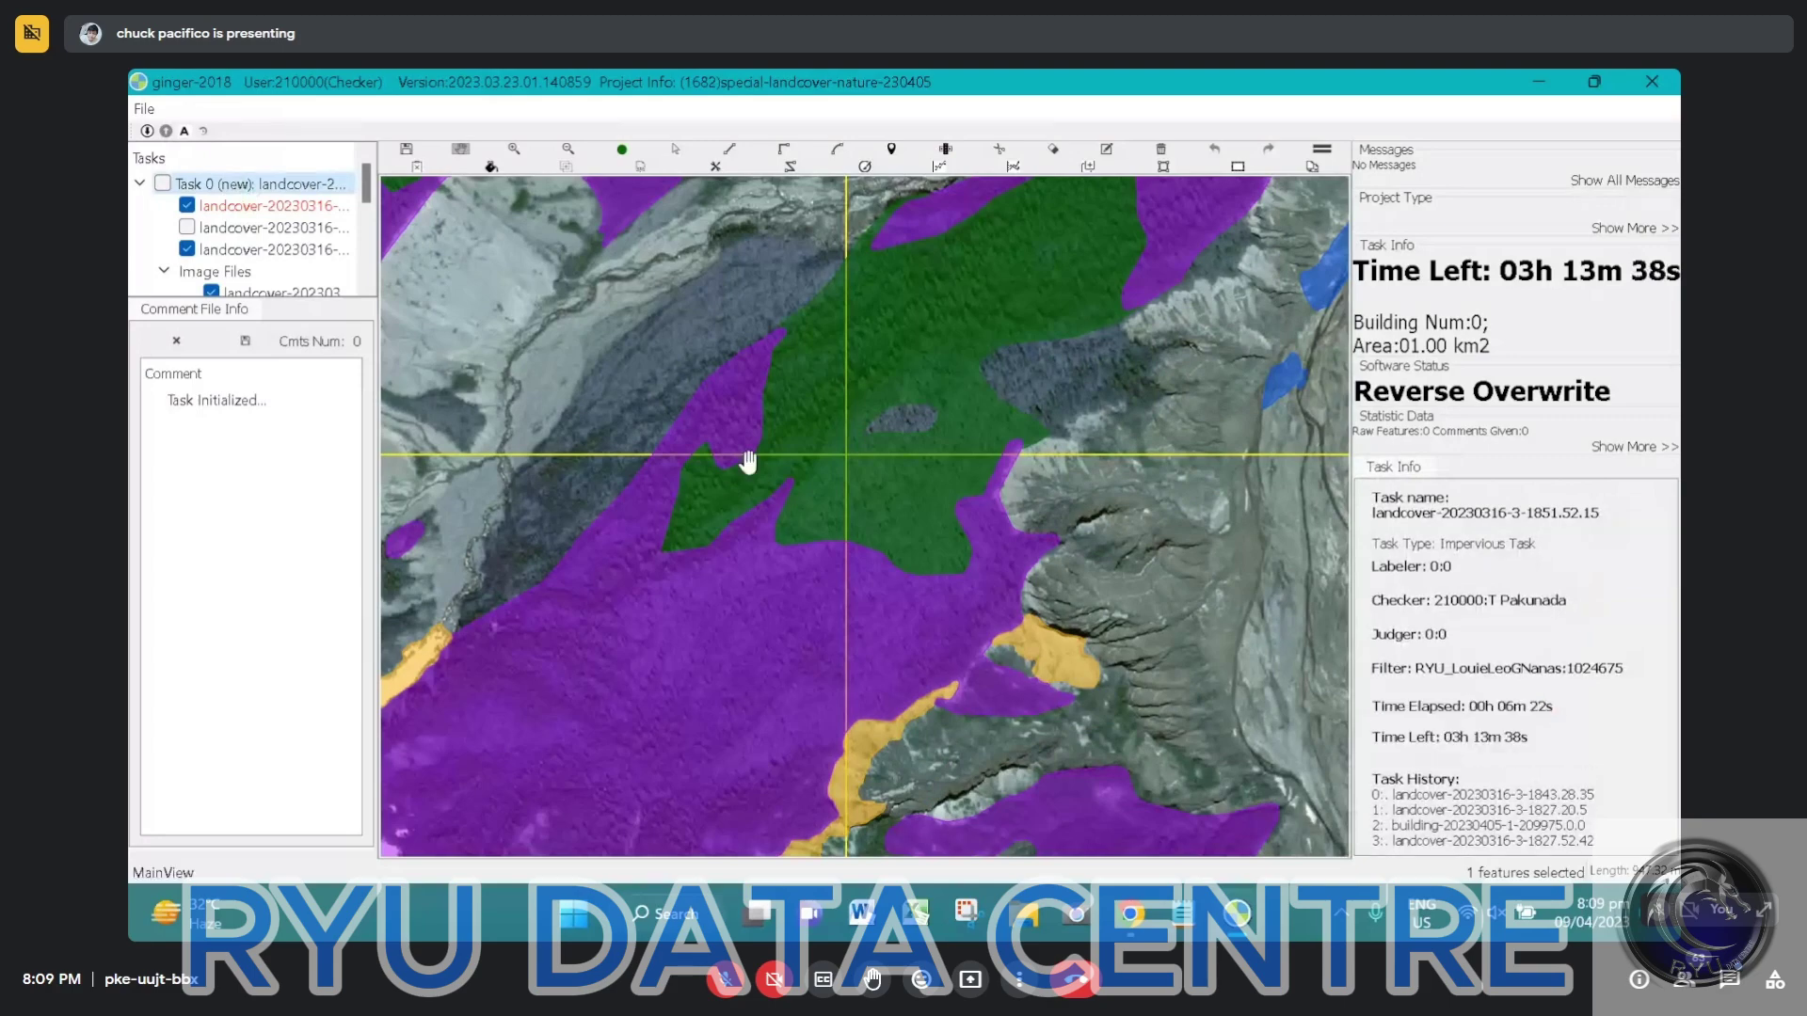
pyautogui.scroll(-2, 894, 439)
# Step: Compare the forest patch against bare imagery, then begin a cut line across it
pyautogui.press('space')
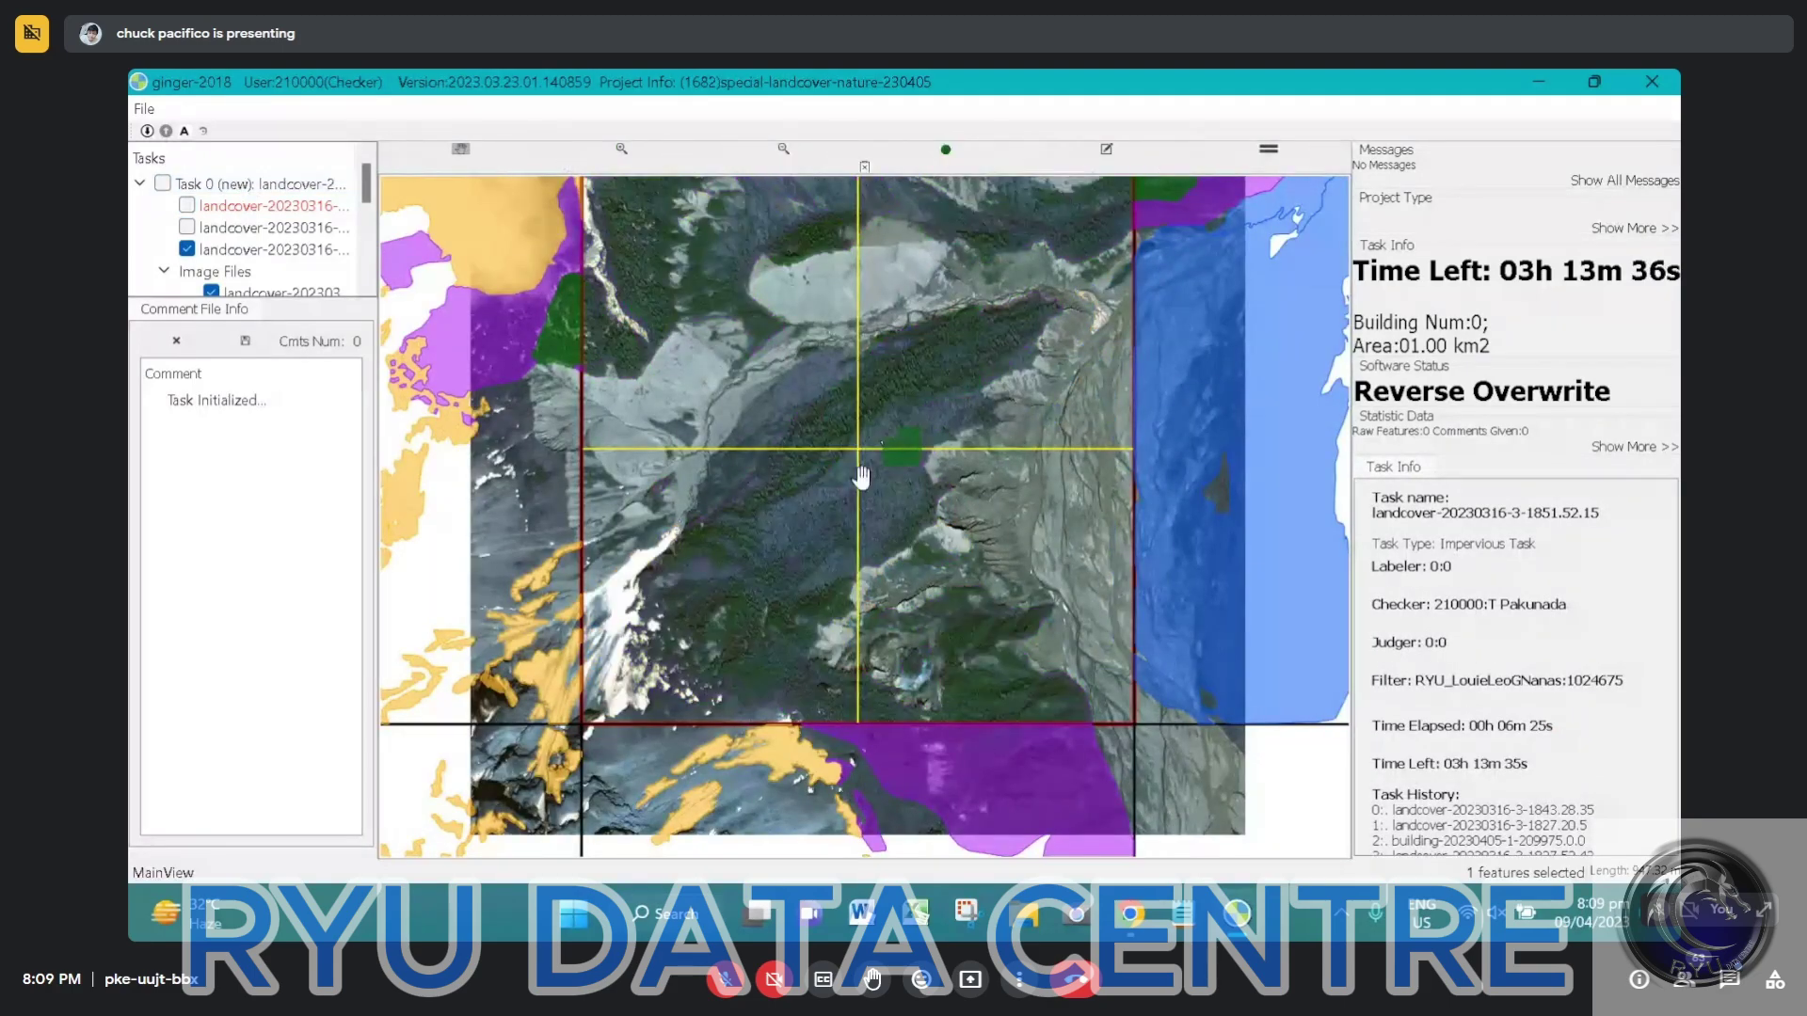
pyautogui.scroll(4, 871, 402)
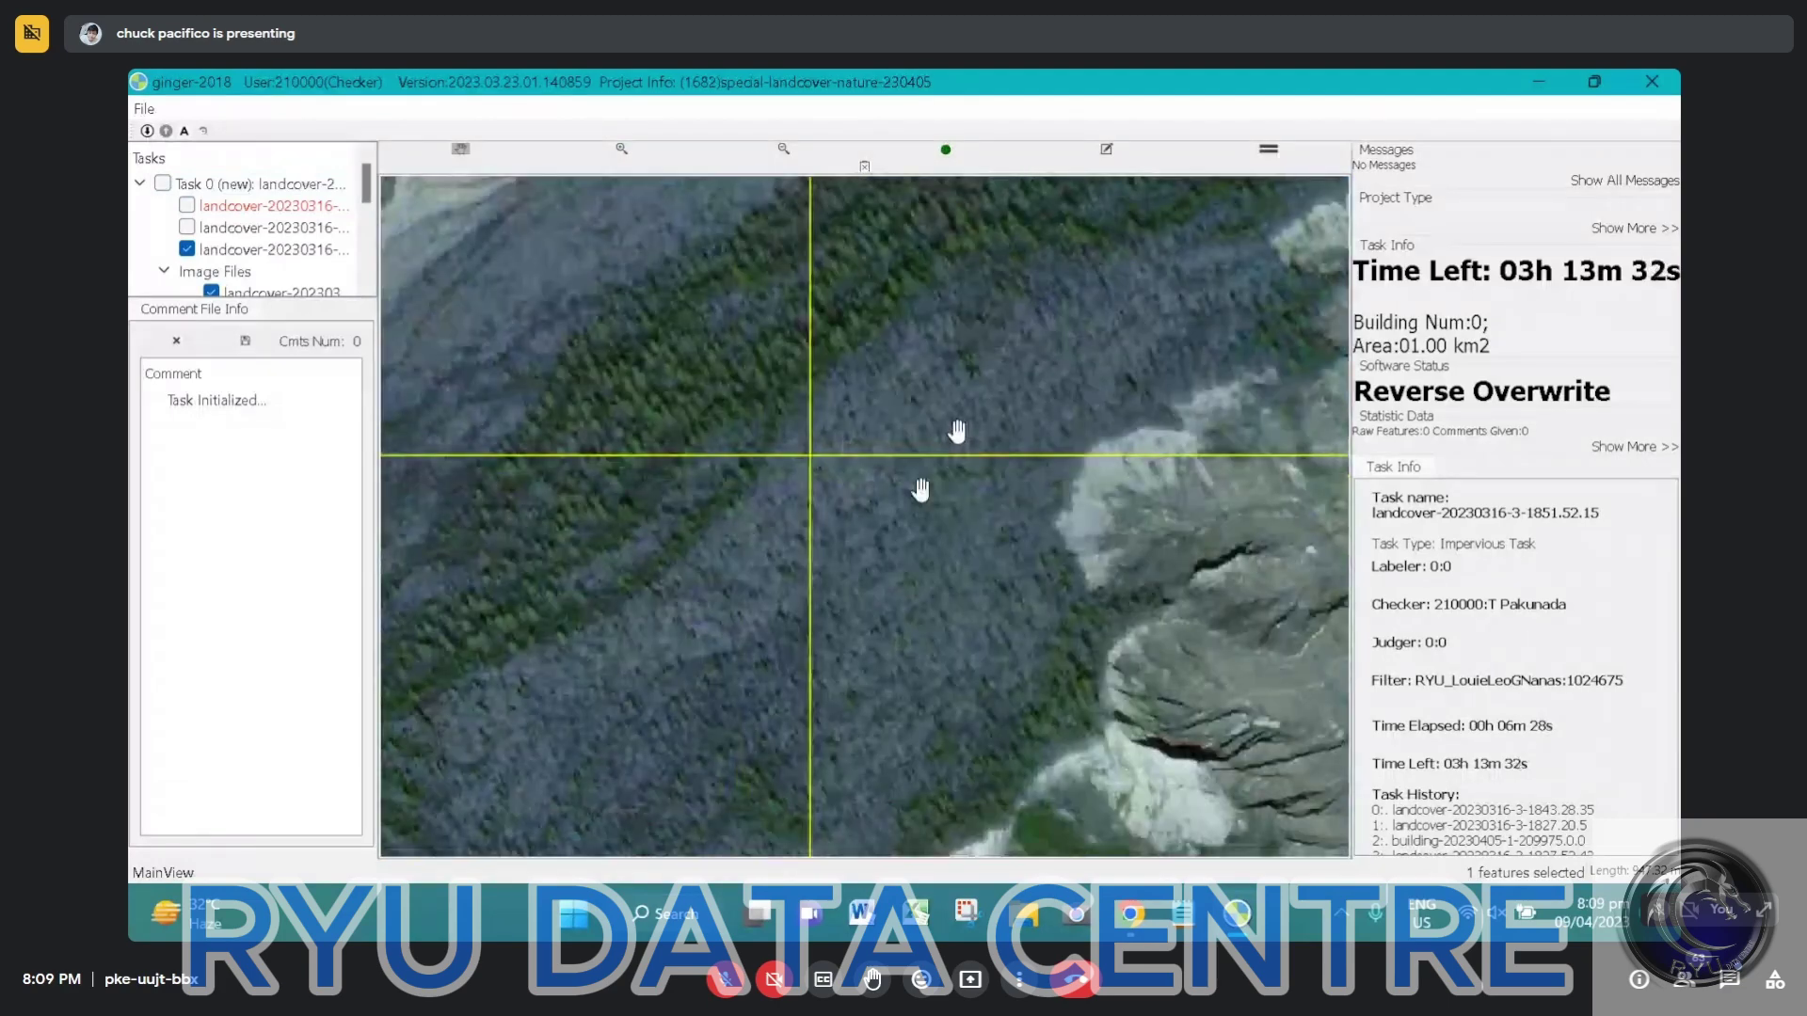
pyautogui.moveTo(956, 431); pyautogui.dragTo(1053, 387)
pyautogui.scroll(1, 890, 439)
pyautogui.press('space')
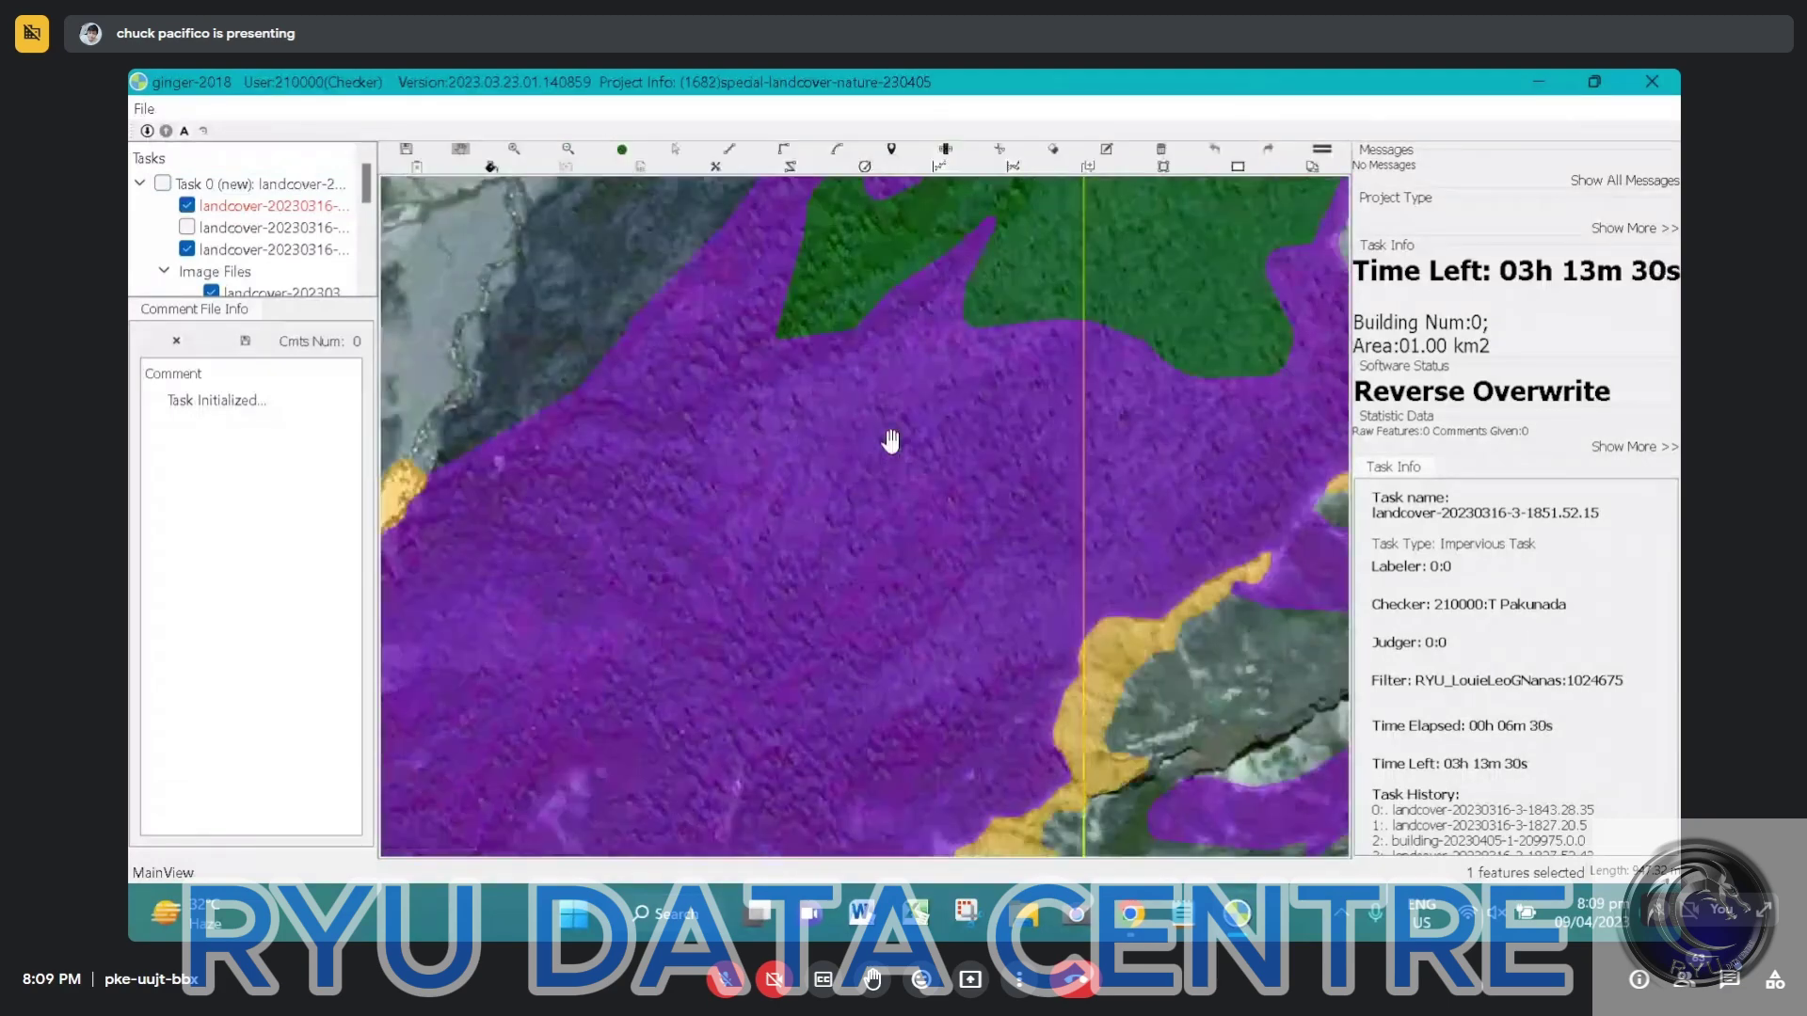
pyautogui.scroll(-1, 890, 439)
pyautogui.scroll(-1, 890, 439)
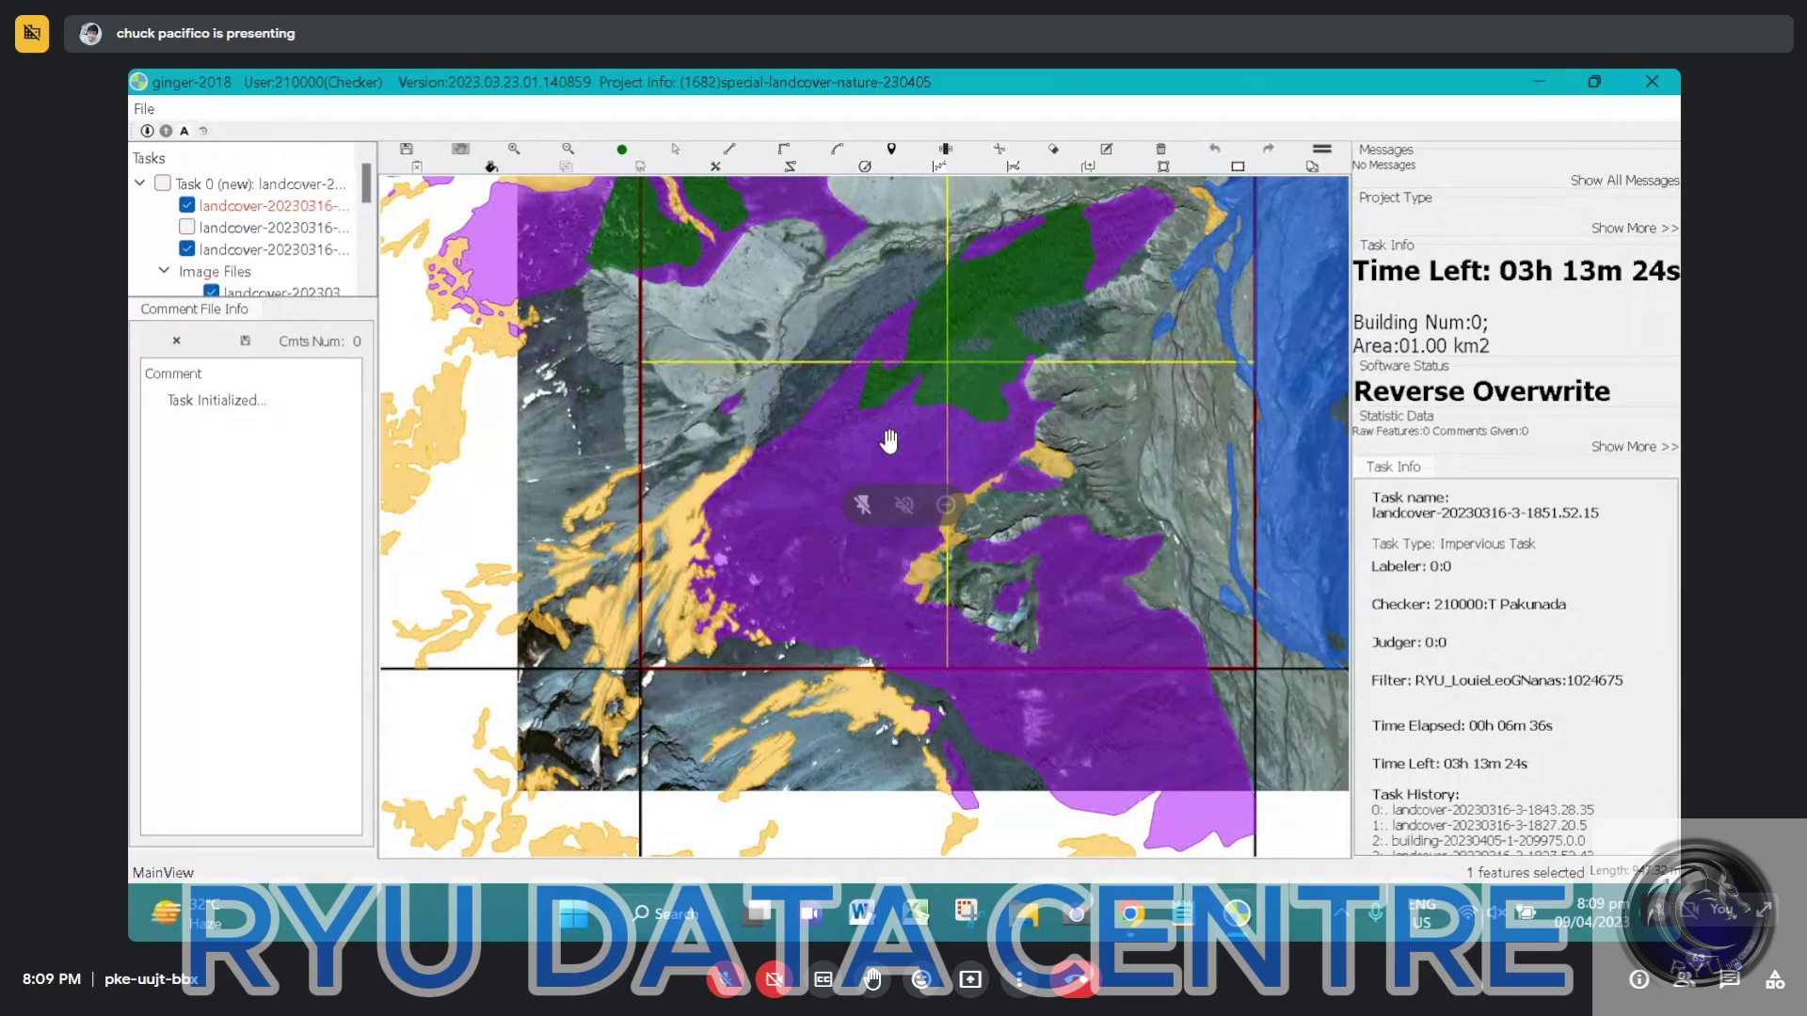
pyautogui.scroll(2, 952, 324)
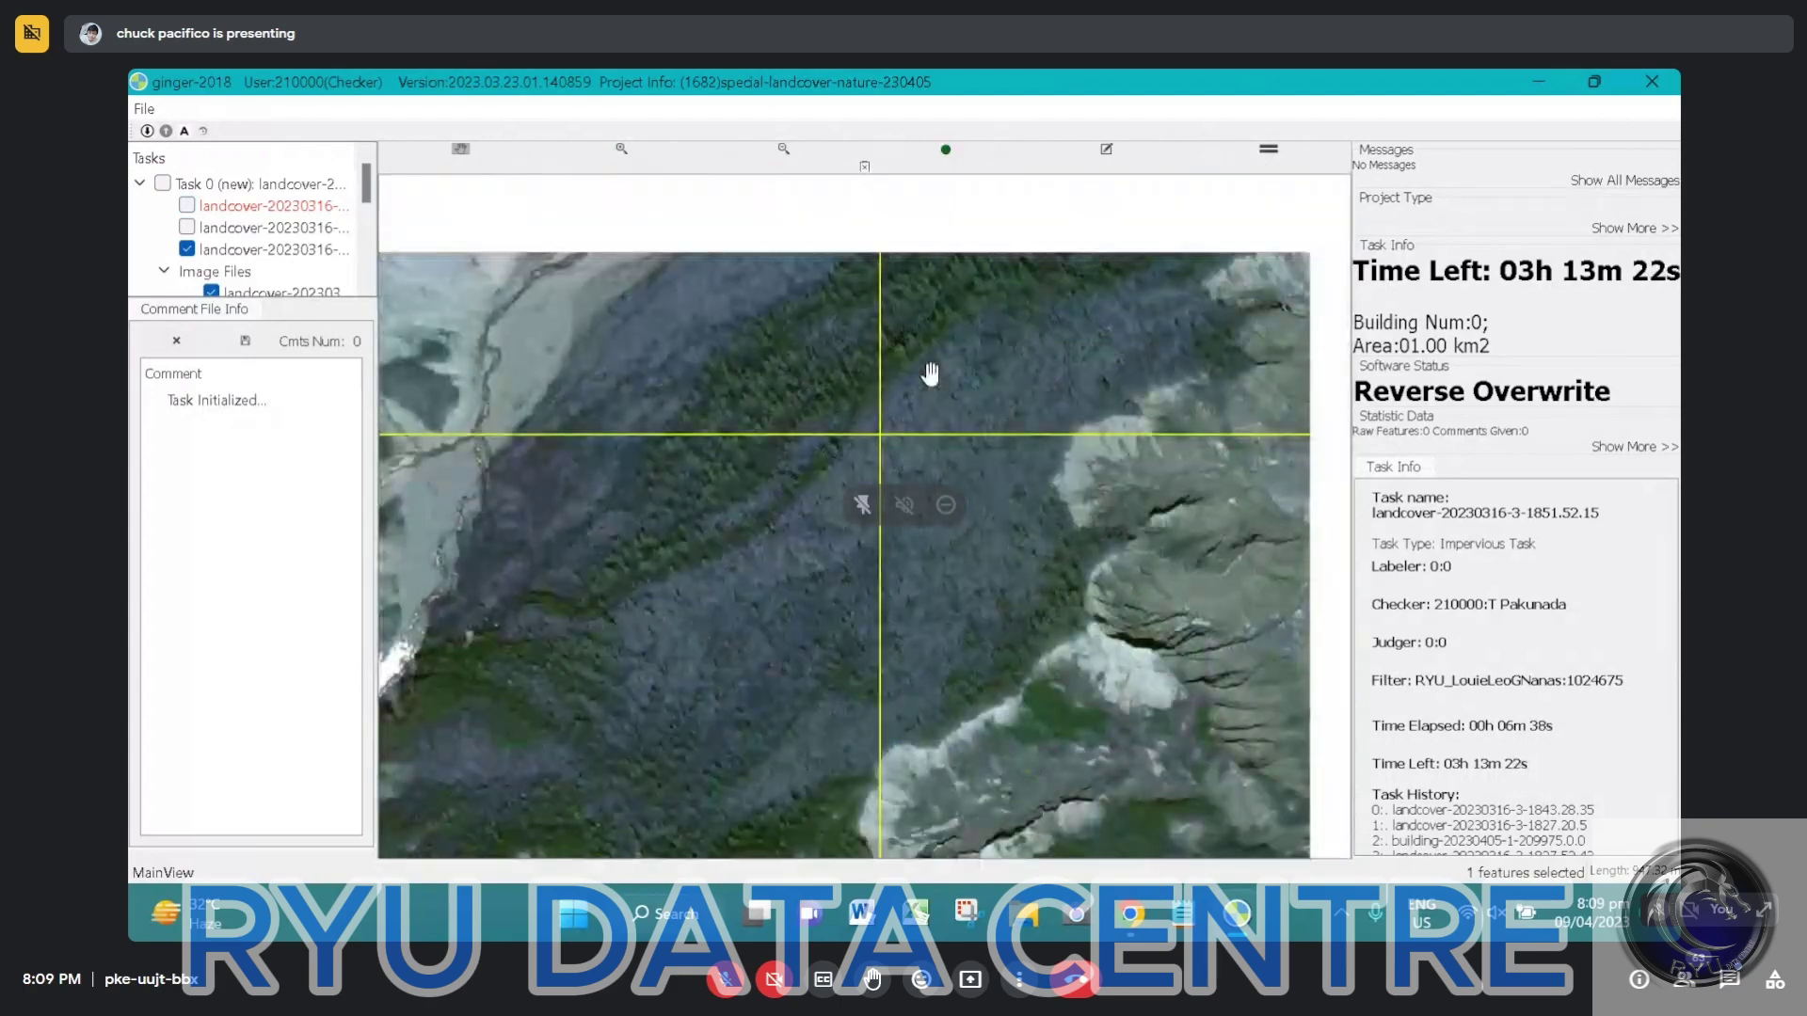
pyautogui.click(816, 463)
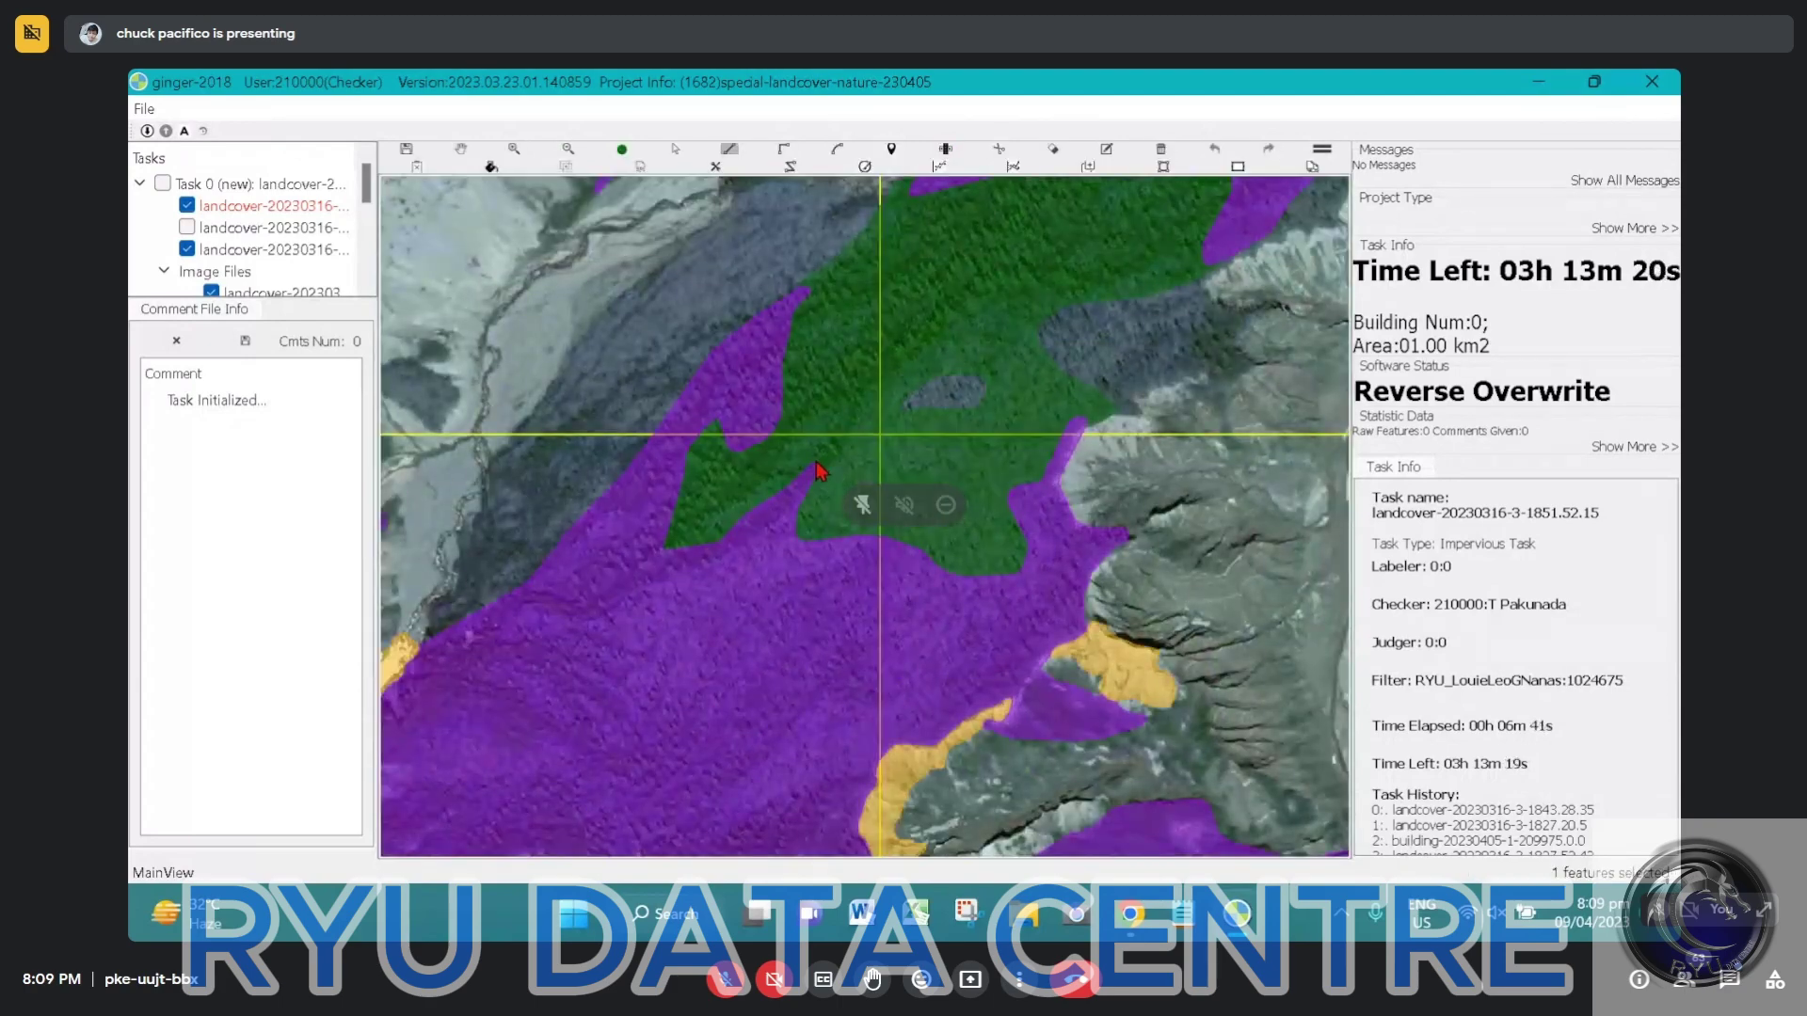
# Step: Finish the cut and relabel the cut-off lower forest piece as shrub
pyautogui.click(902, 370)
pyautogui.press('Escape')
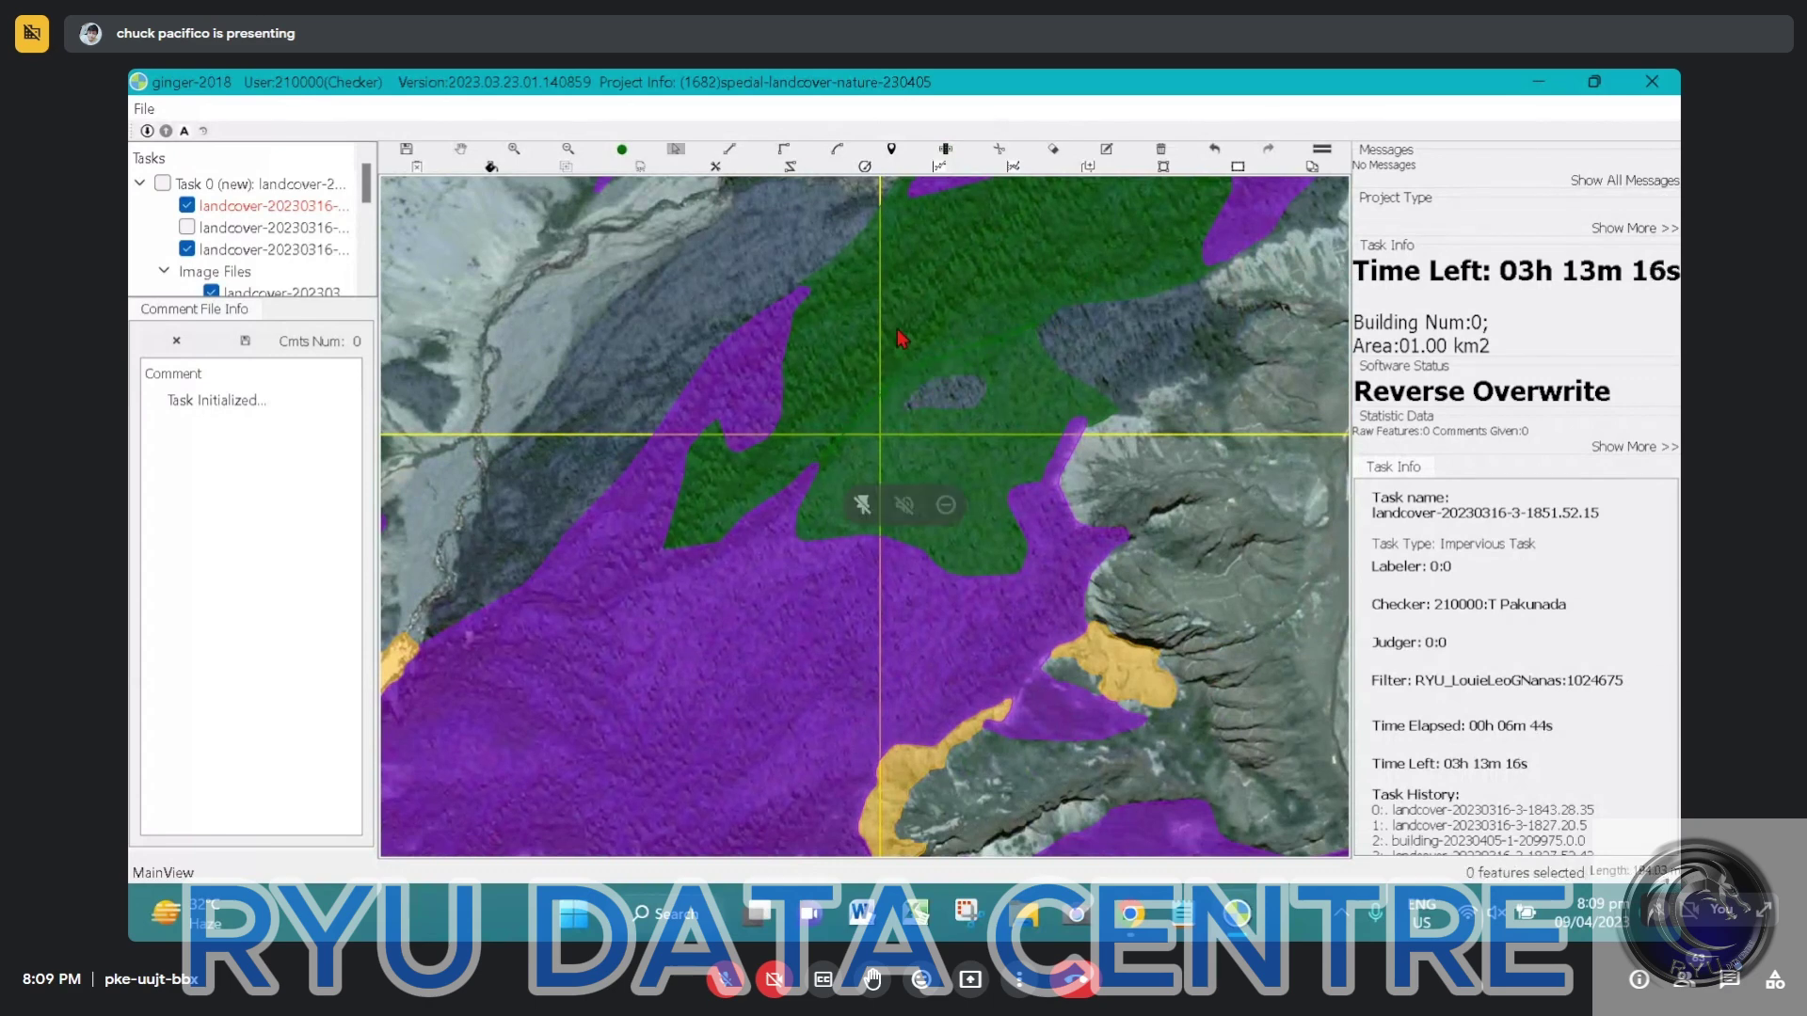
pyautogui.click(896, 329)
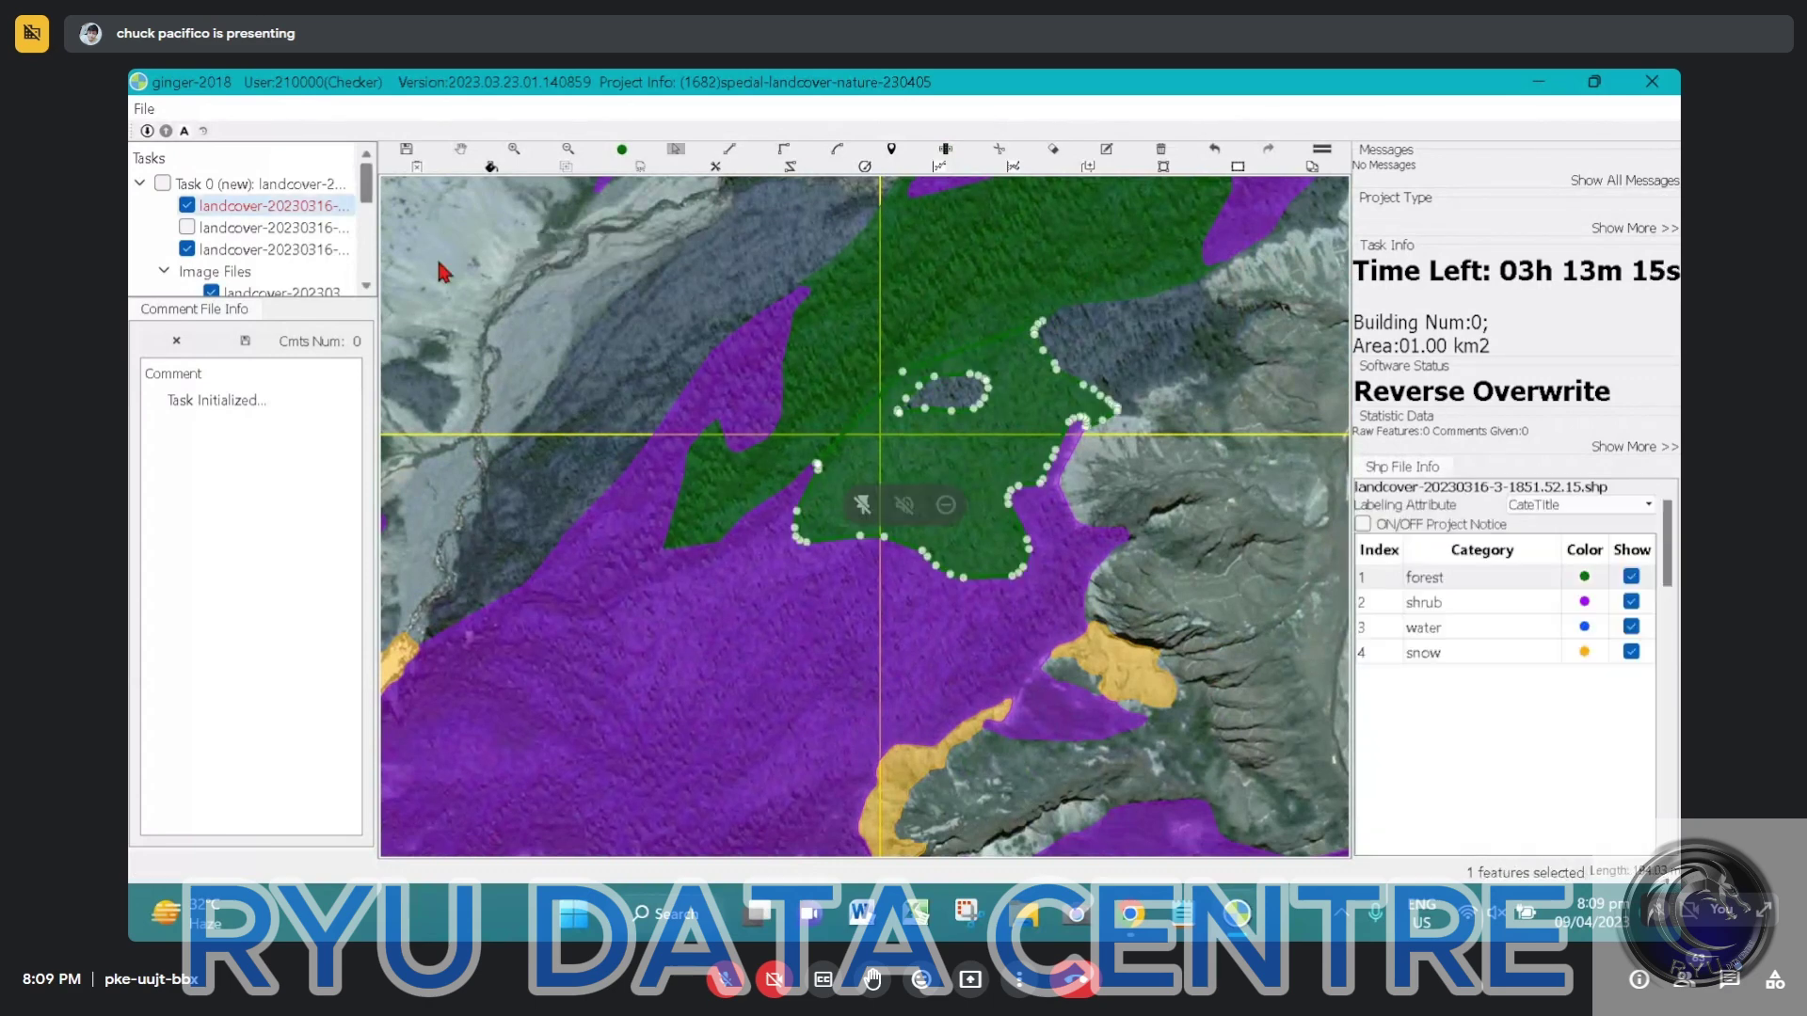
pyautogui.click(1437, 598)
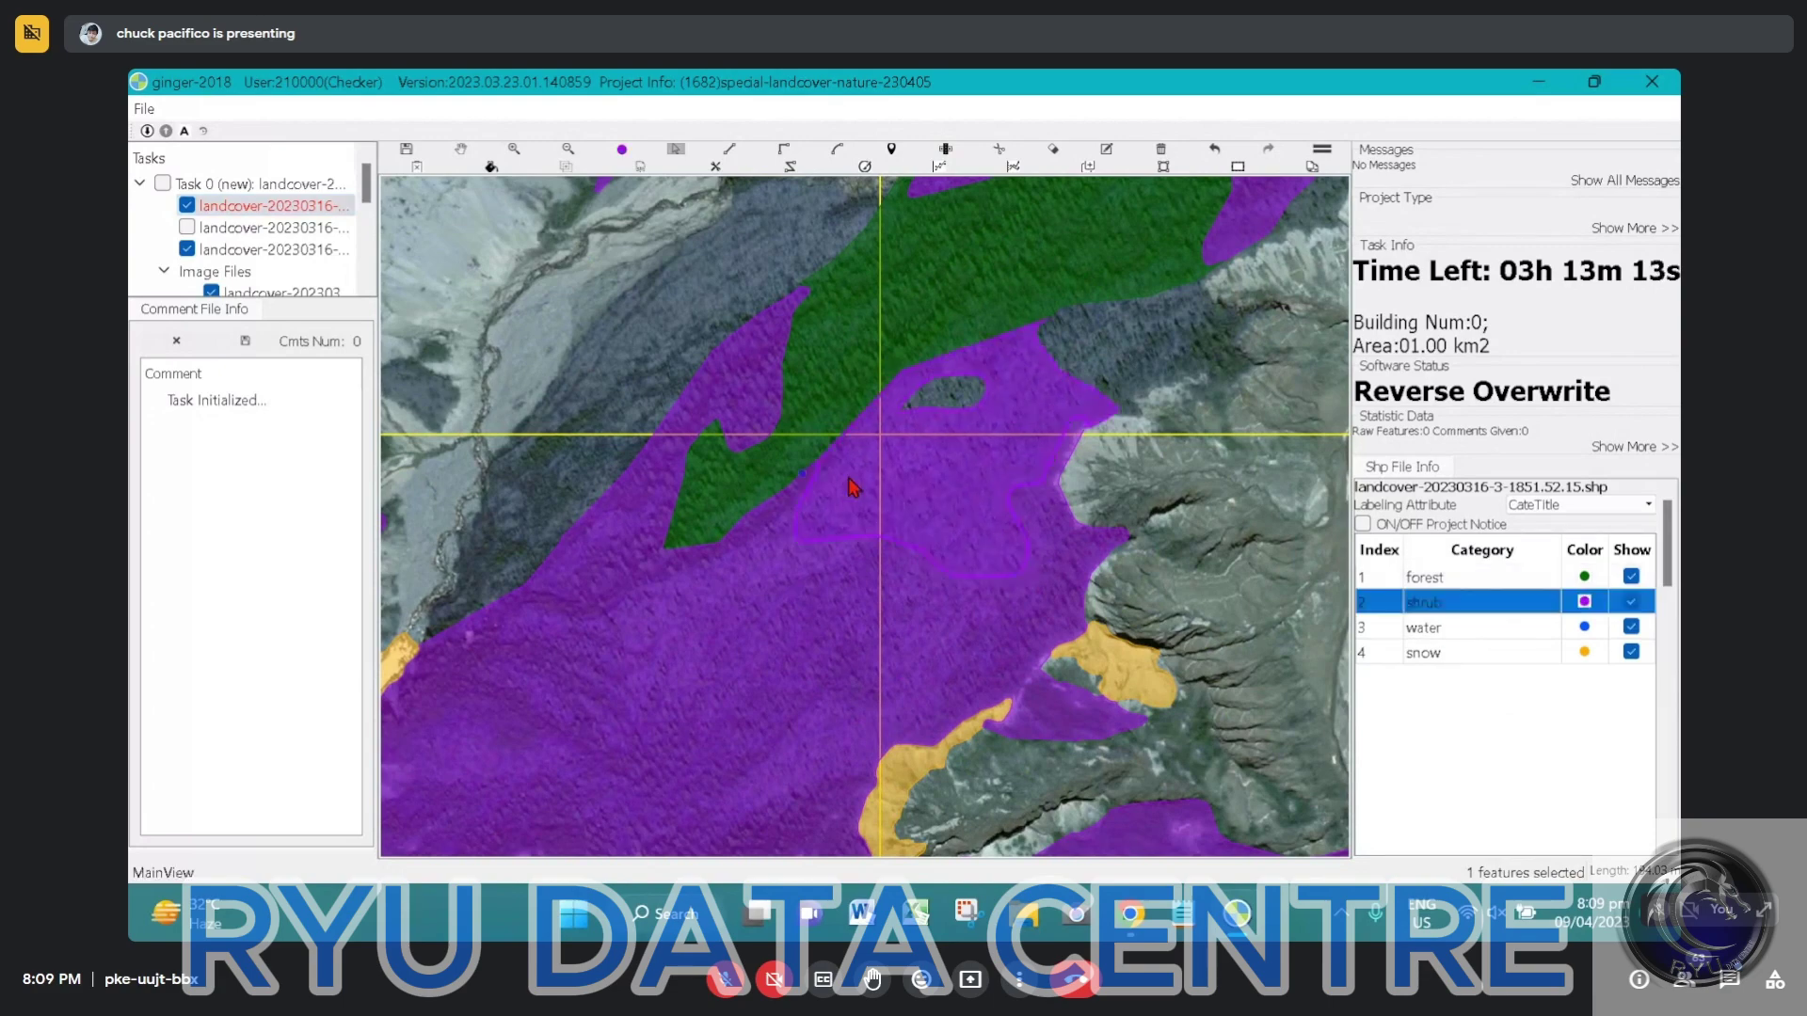
# Step: Cut a strip across the slope, relabel it forest, and box-select the nearby purple pieces
pyautogui.scroll(-2, 800, 477)
pyautogui.scroll(2, 736, 466)
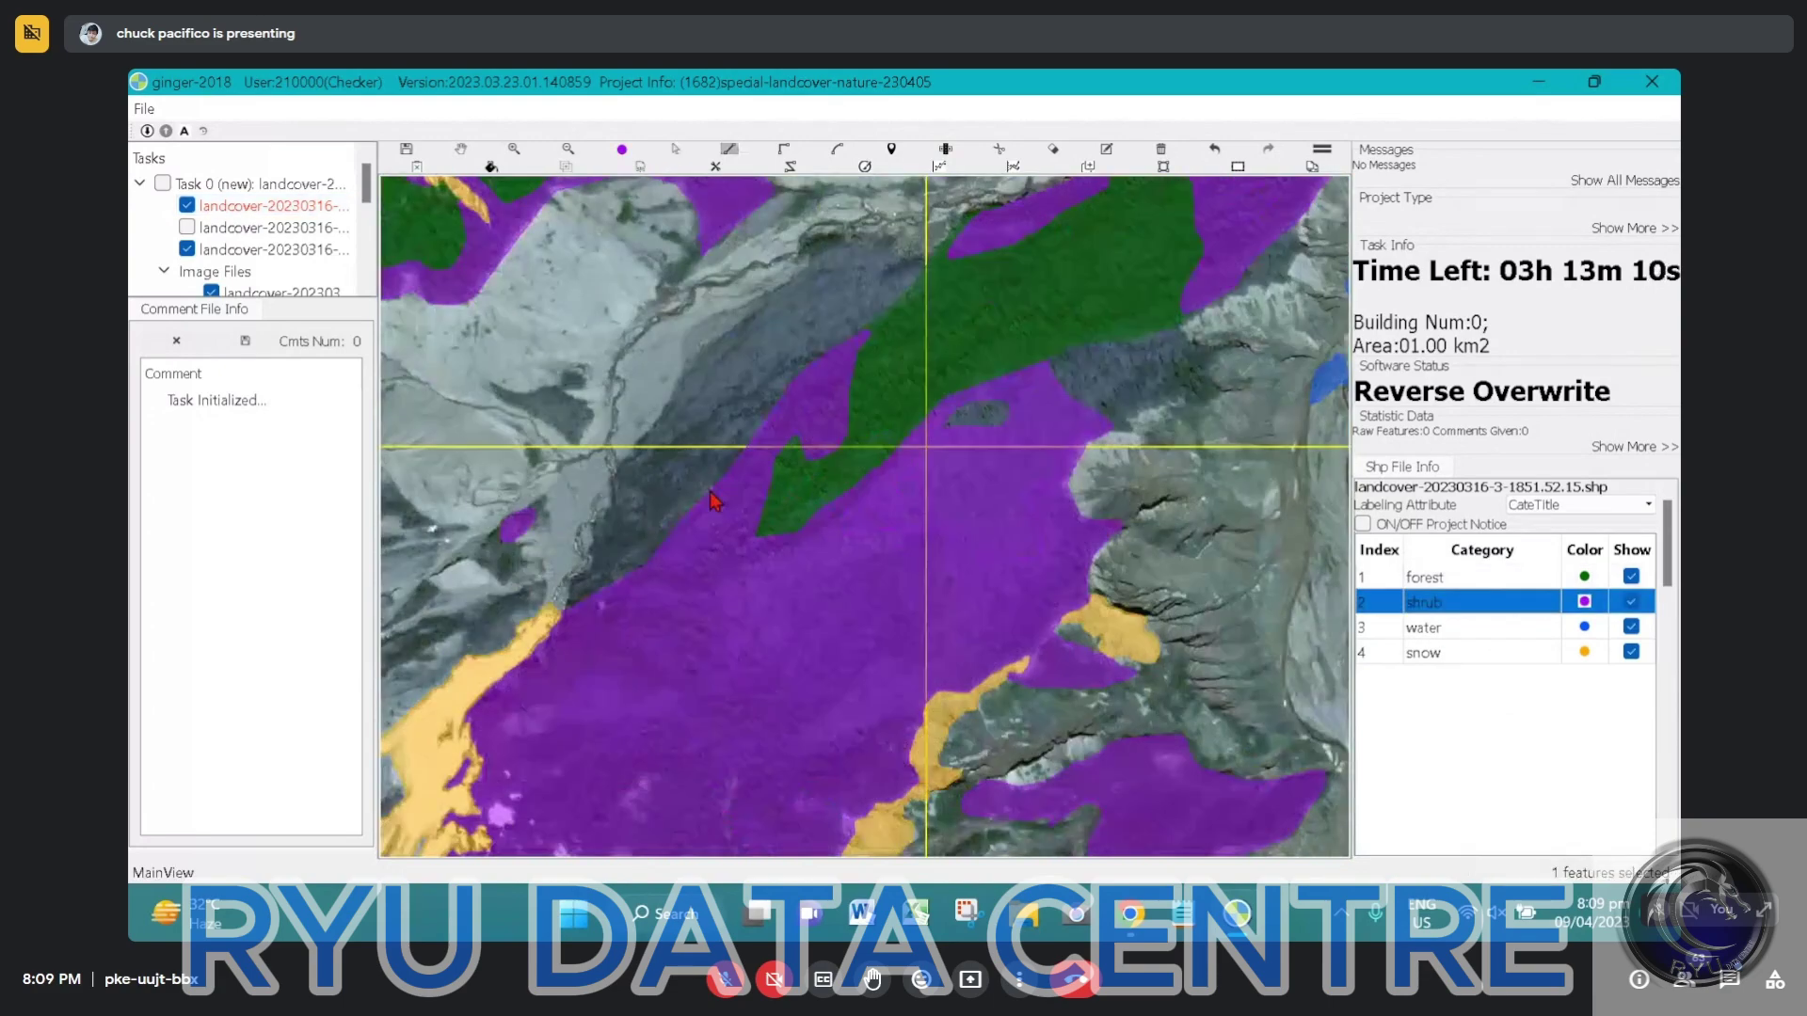
pyautogui.press('Escape')
pyautogui.click(694, 492)
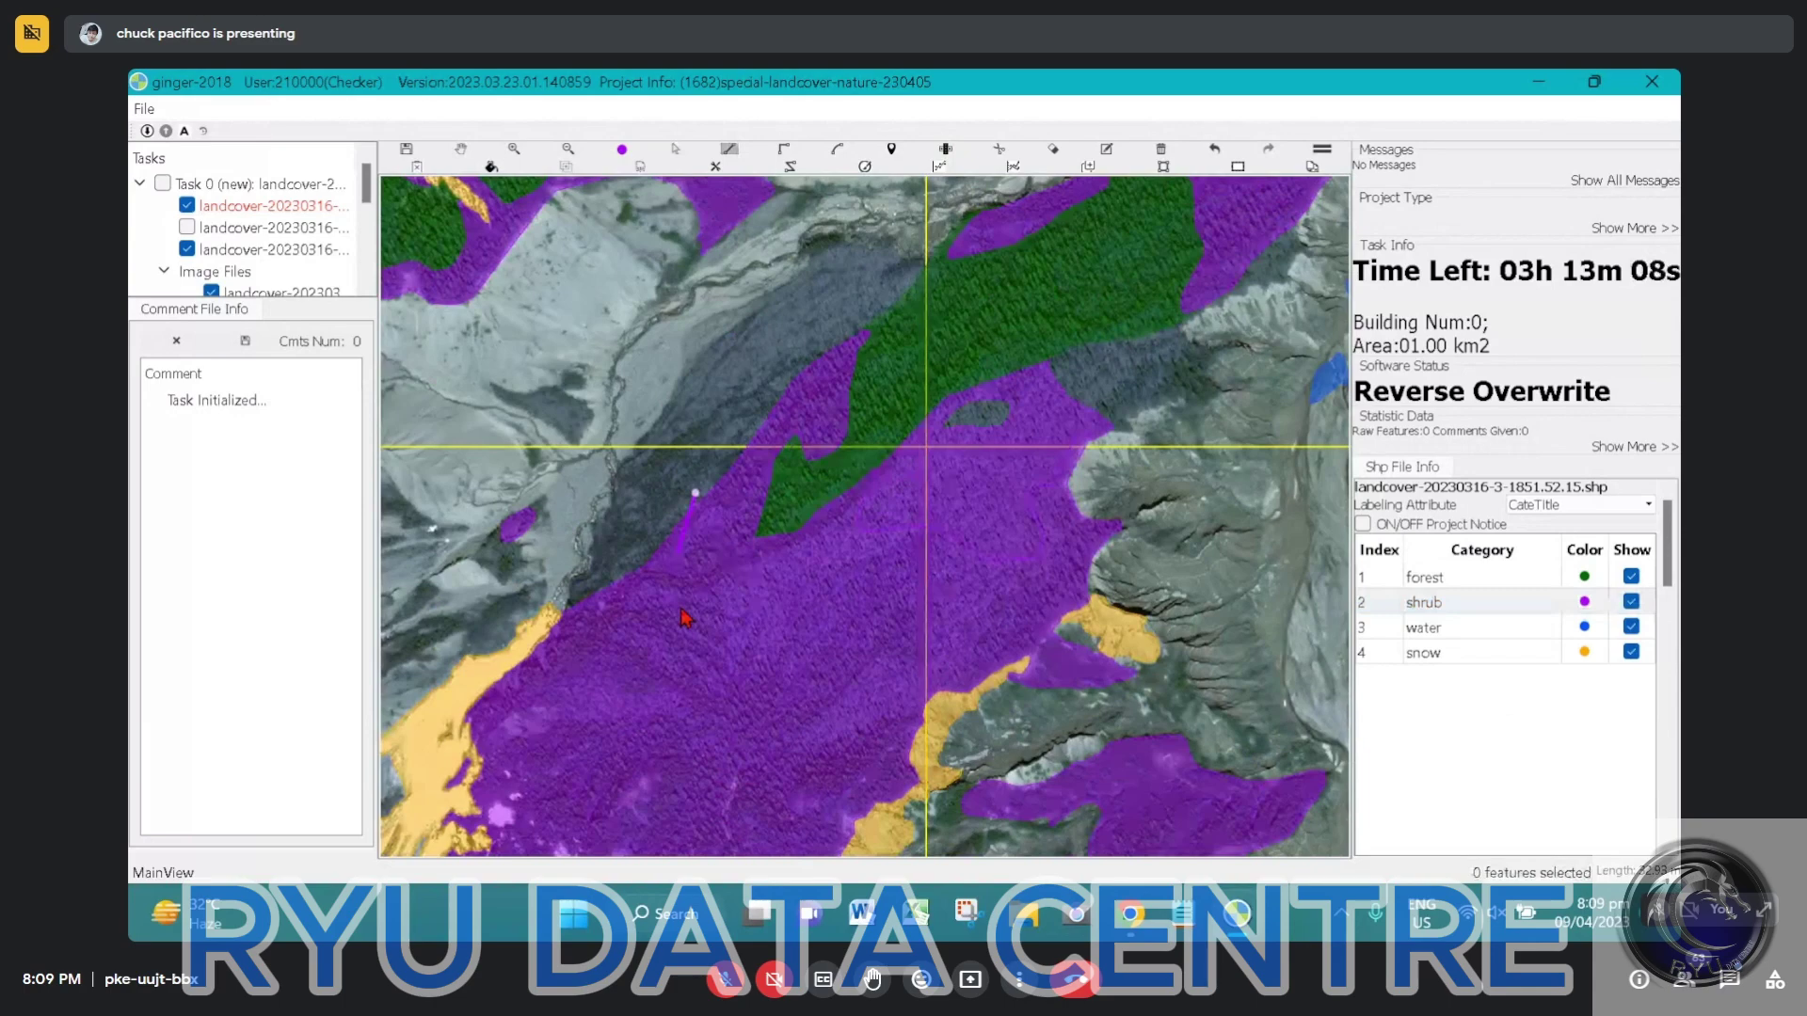
pyautogui.click(685, 616)
pyautogui.doubleClick(776, 522)
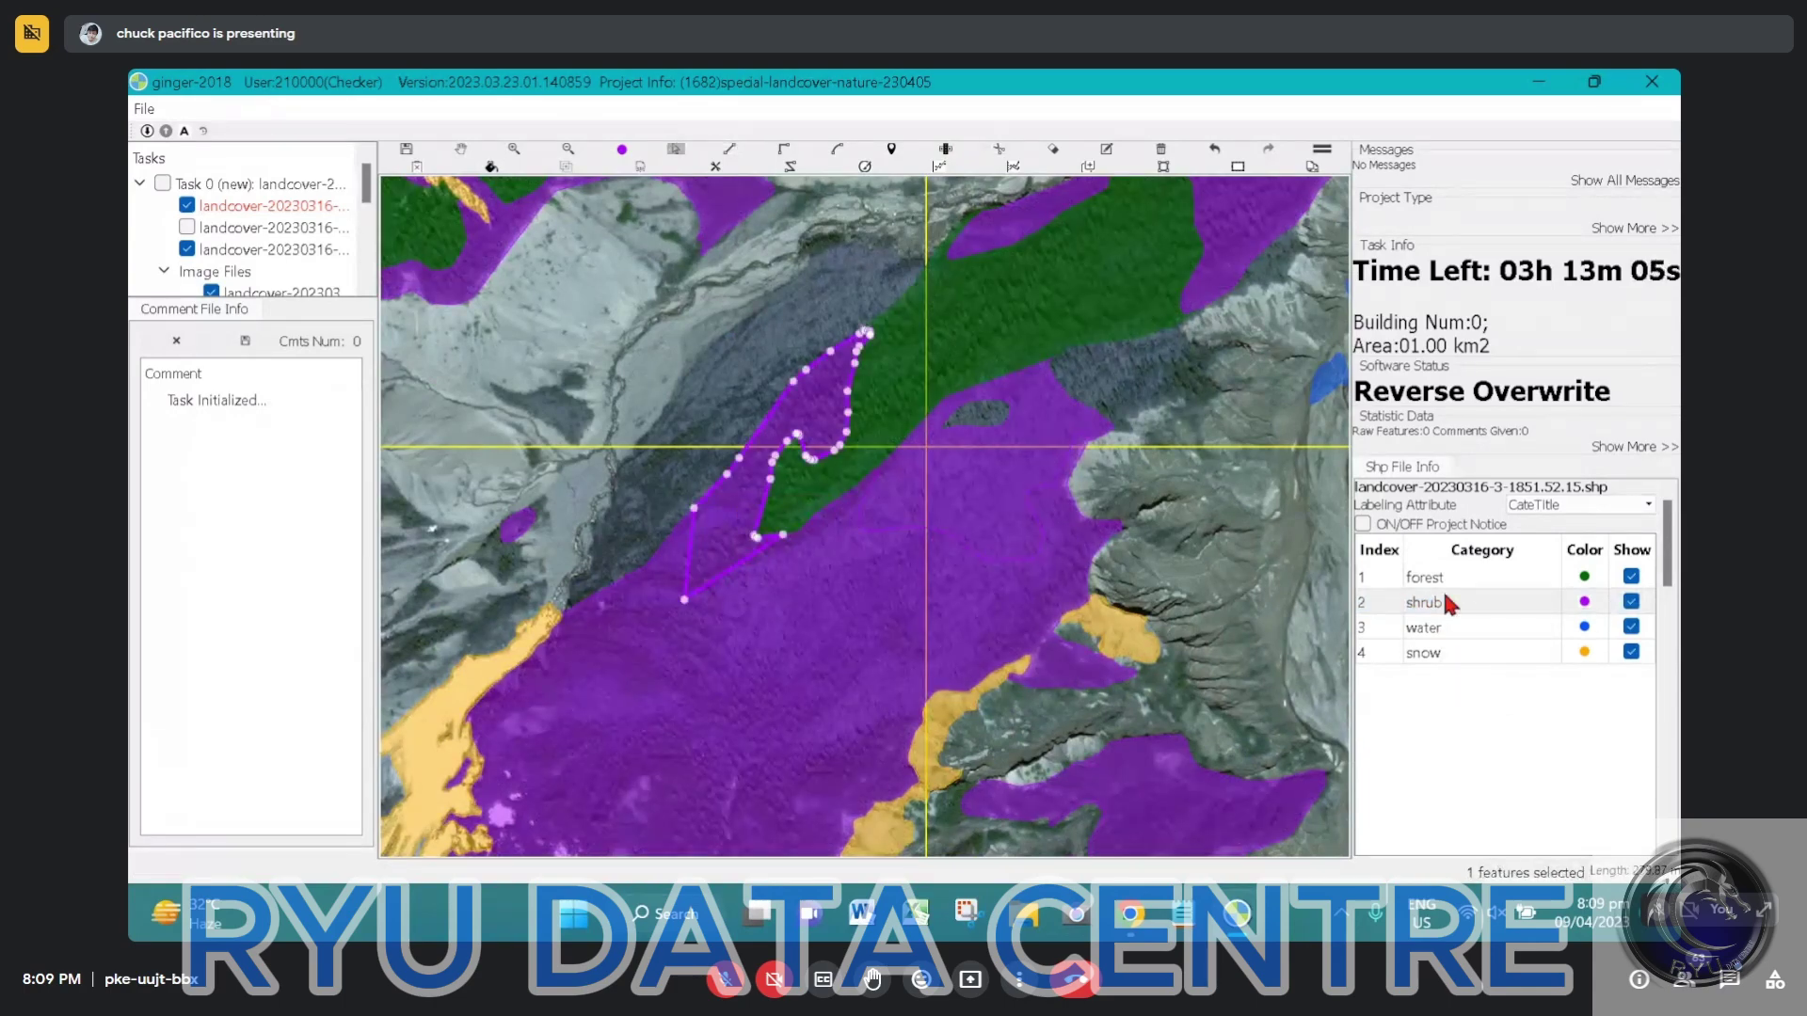
pyautogui.click(1464, 578)
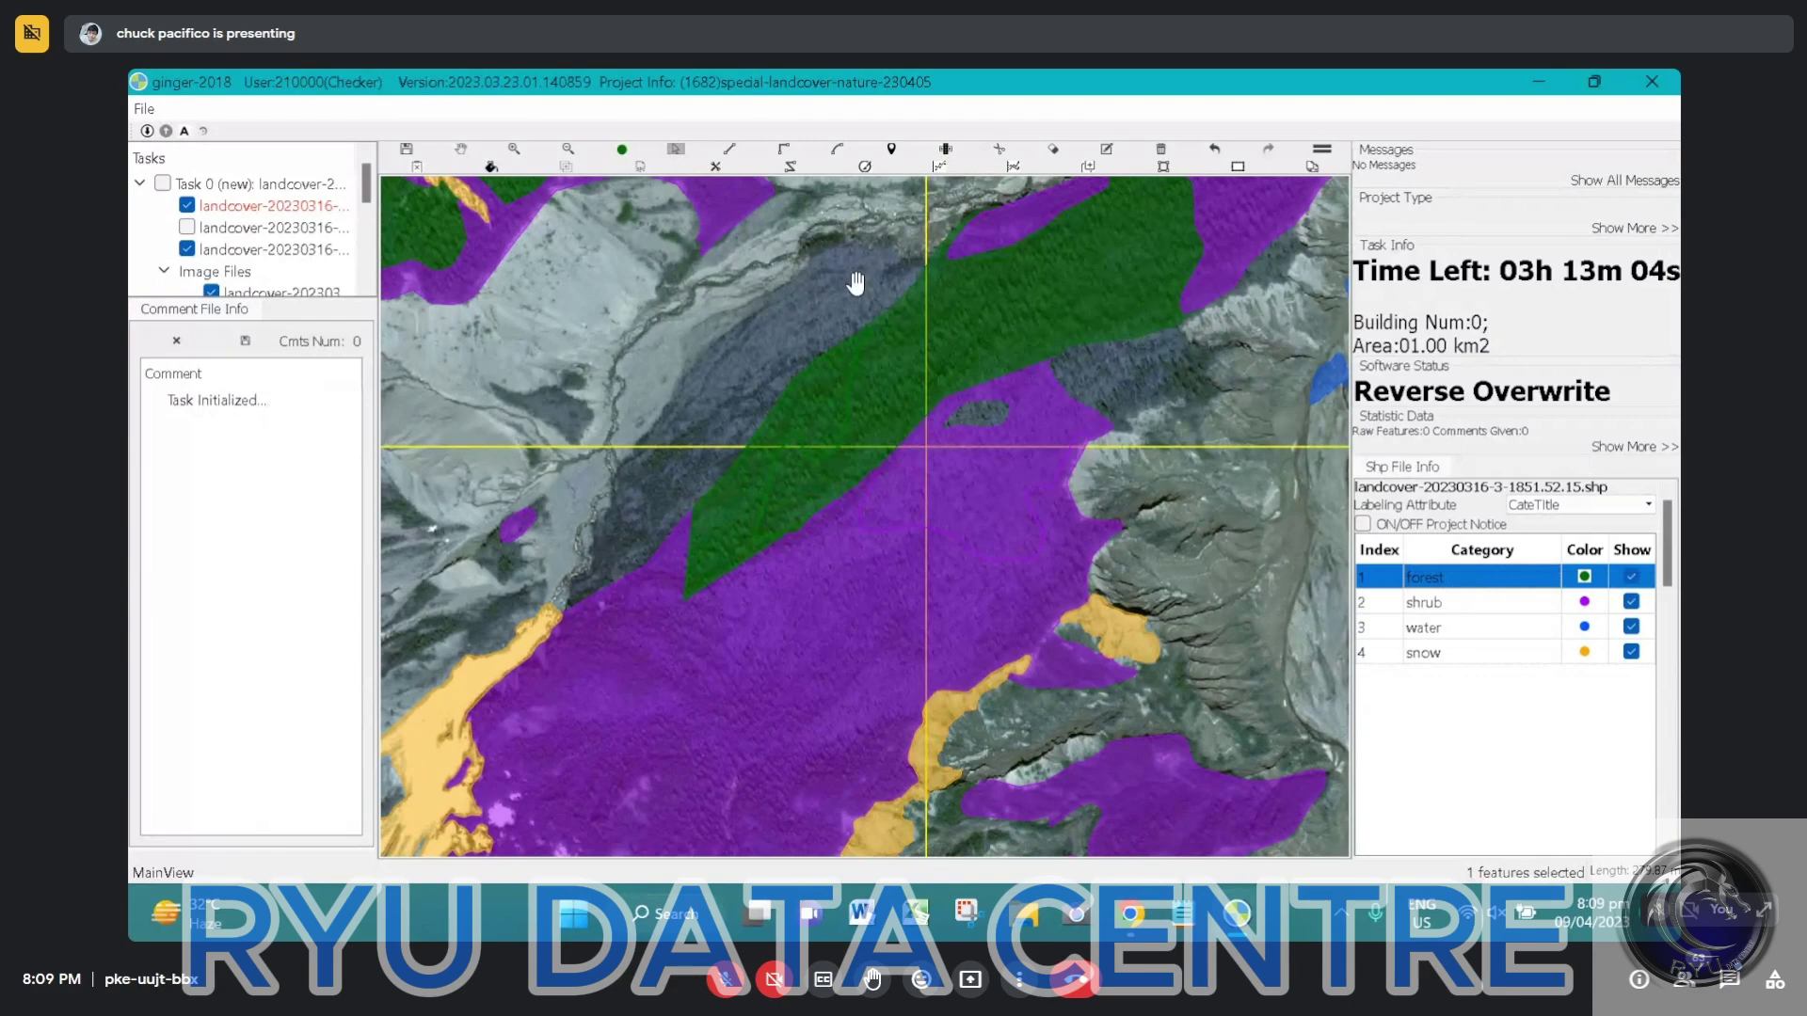
pyautogui.moveTo(856, 282); pyautogui.dragTo(715, 454)
pyautogui.moveTo(893, 435); pyautogui.dragTo(1105, 336)
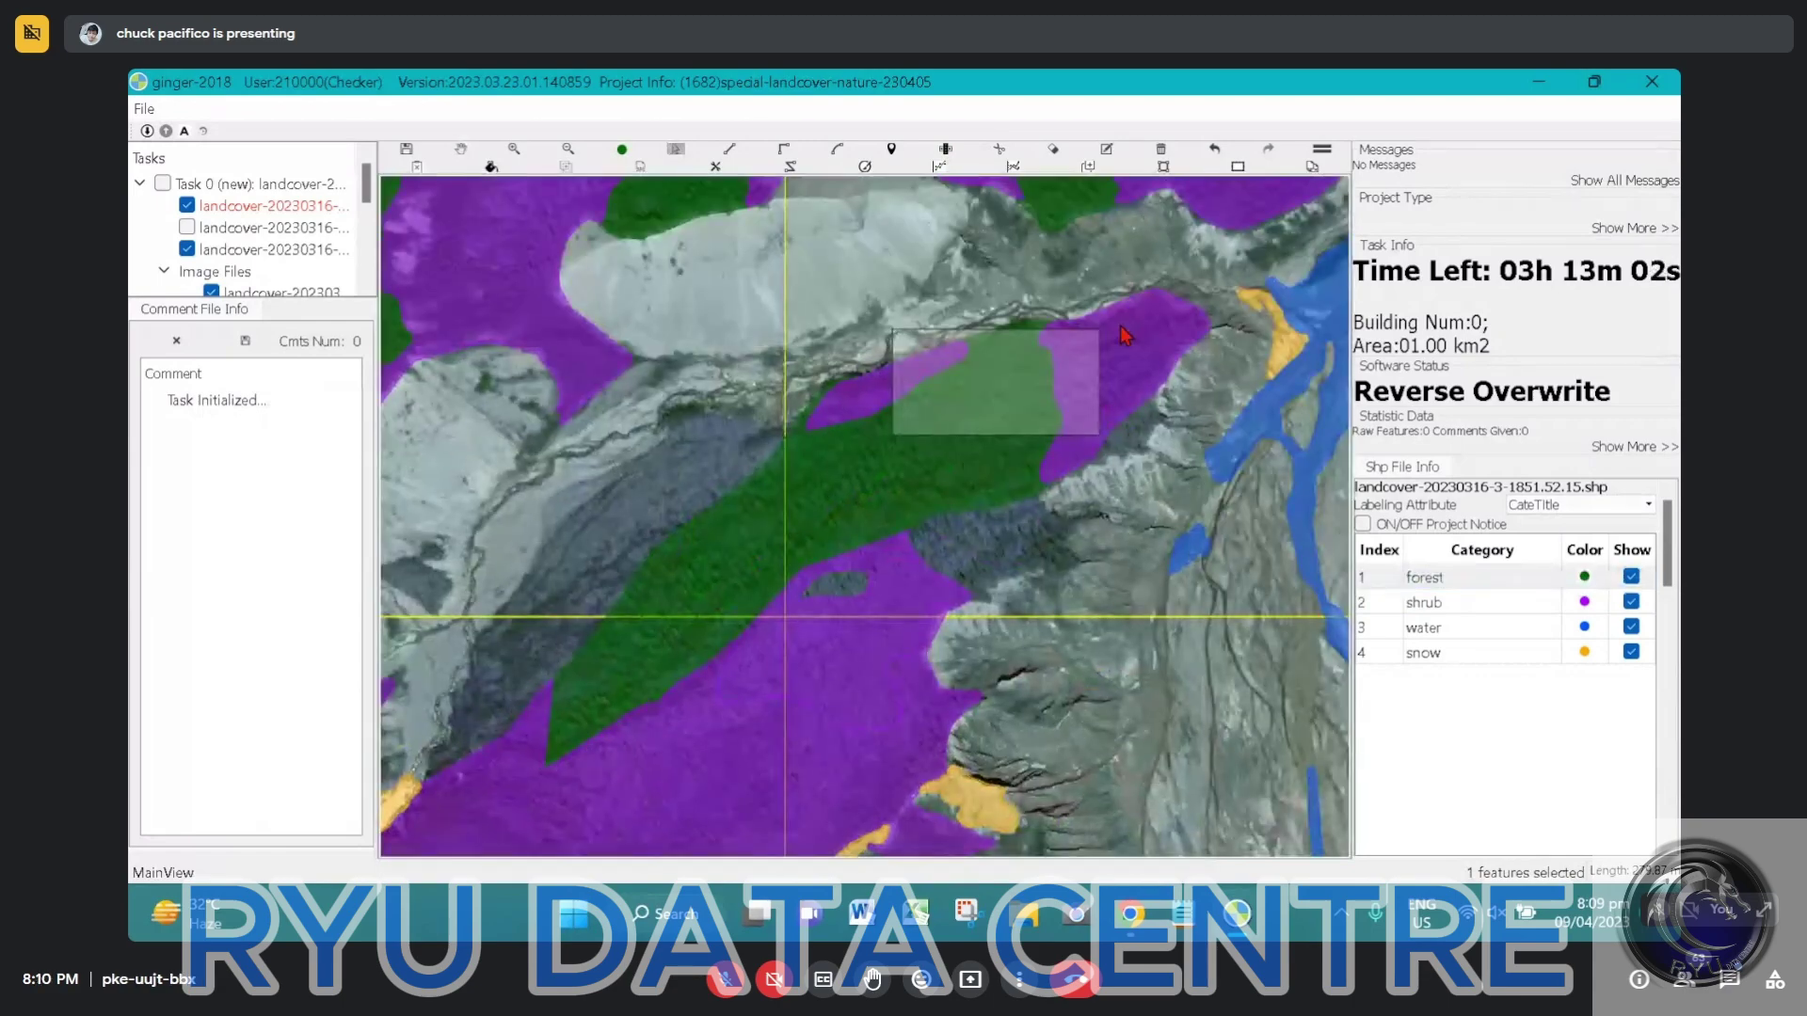
# Step: Merge the selected shrub pieces into the forest strip and check it against bare imagery
pyautogui.press('m')
pyautogui.scroll(-1, 1075, 339)
pyautogui.press('space')
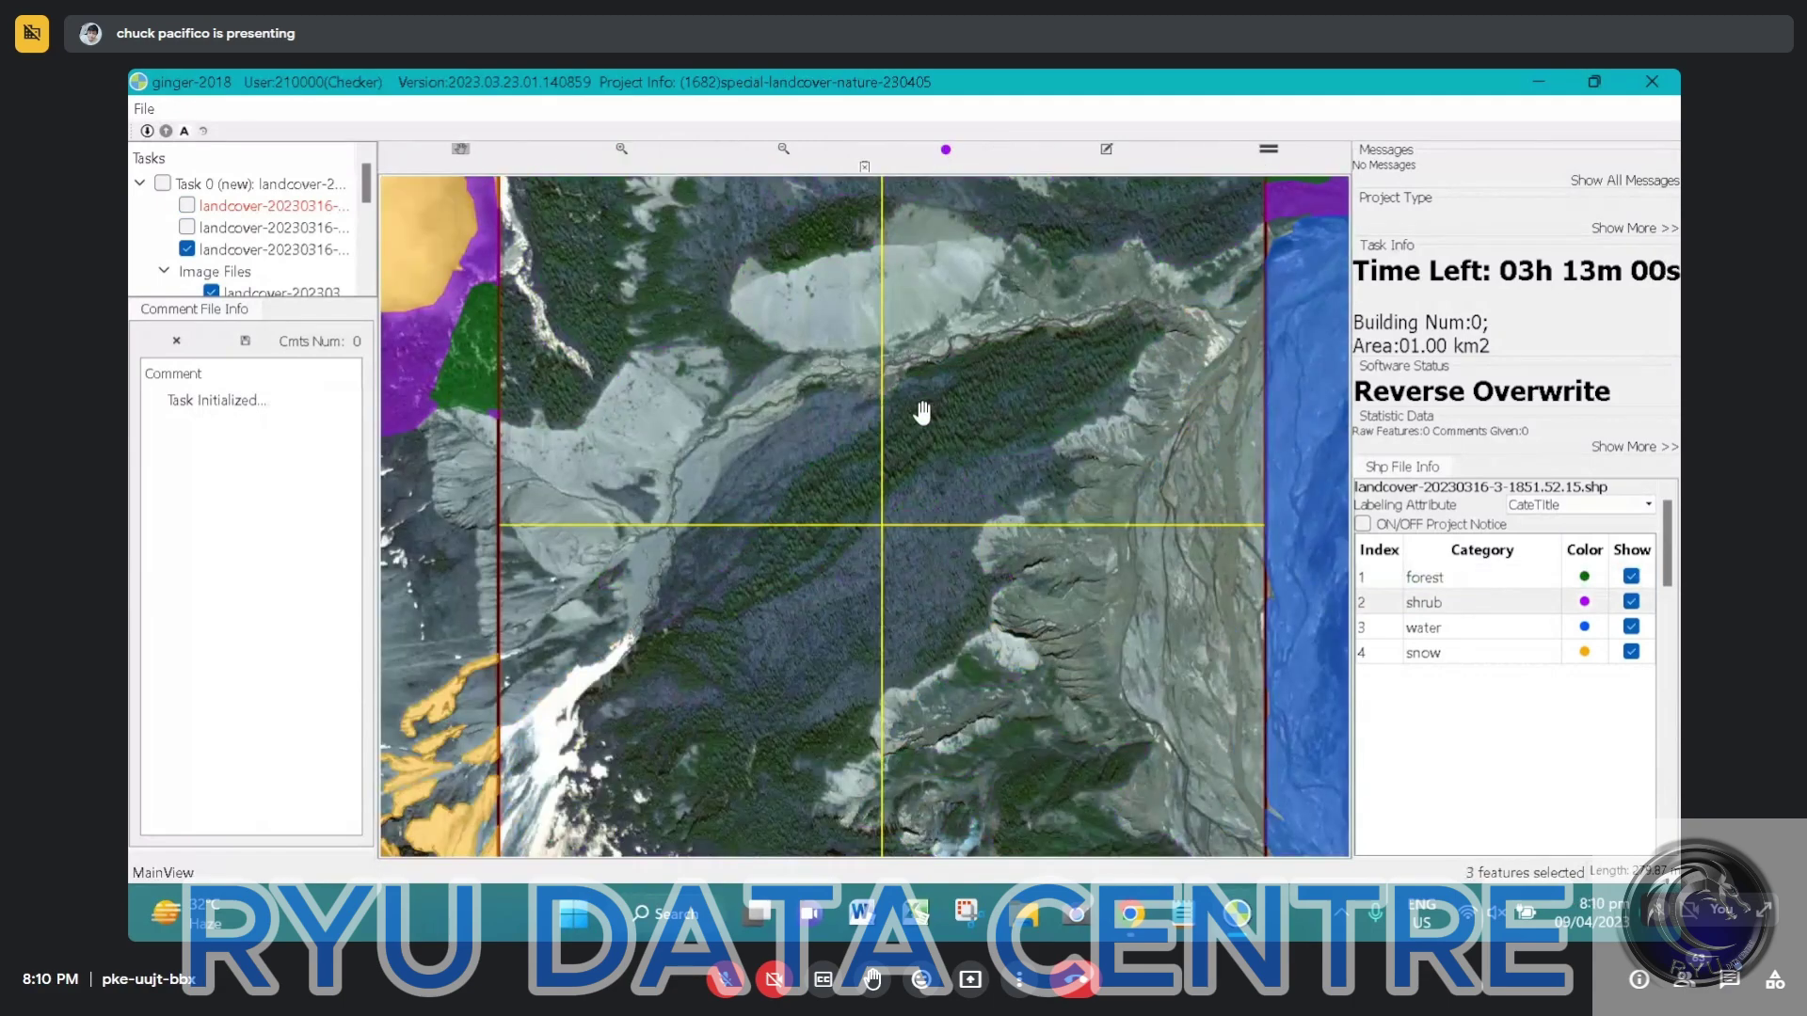
pyautogui.scroll(2, 923, 411)
pyautogui.scroll(-1, 709, 630)
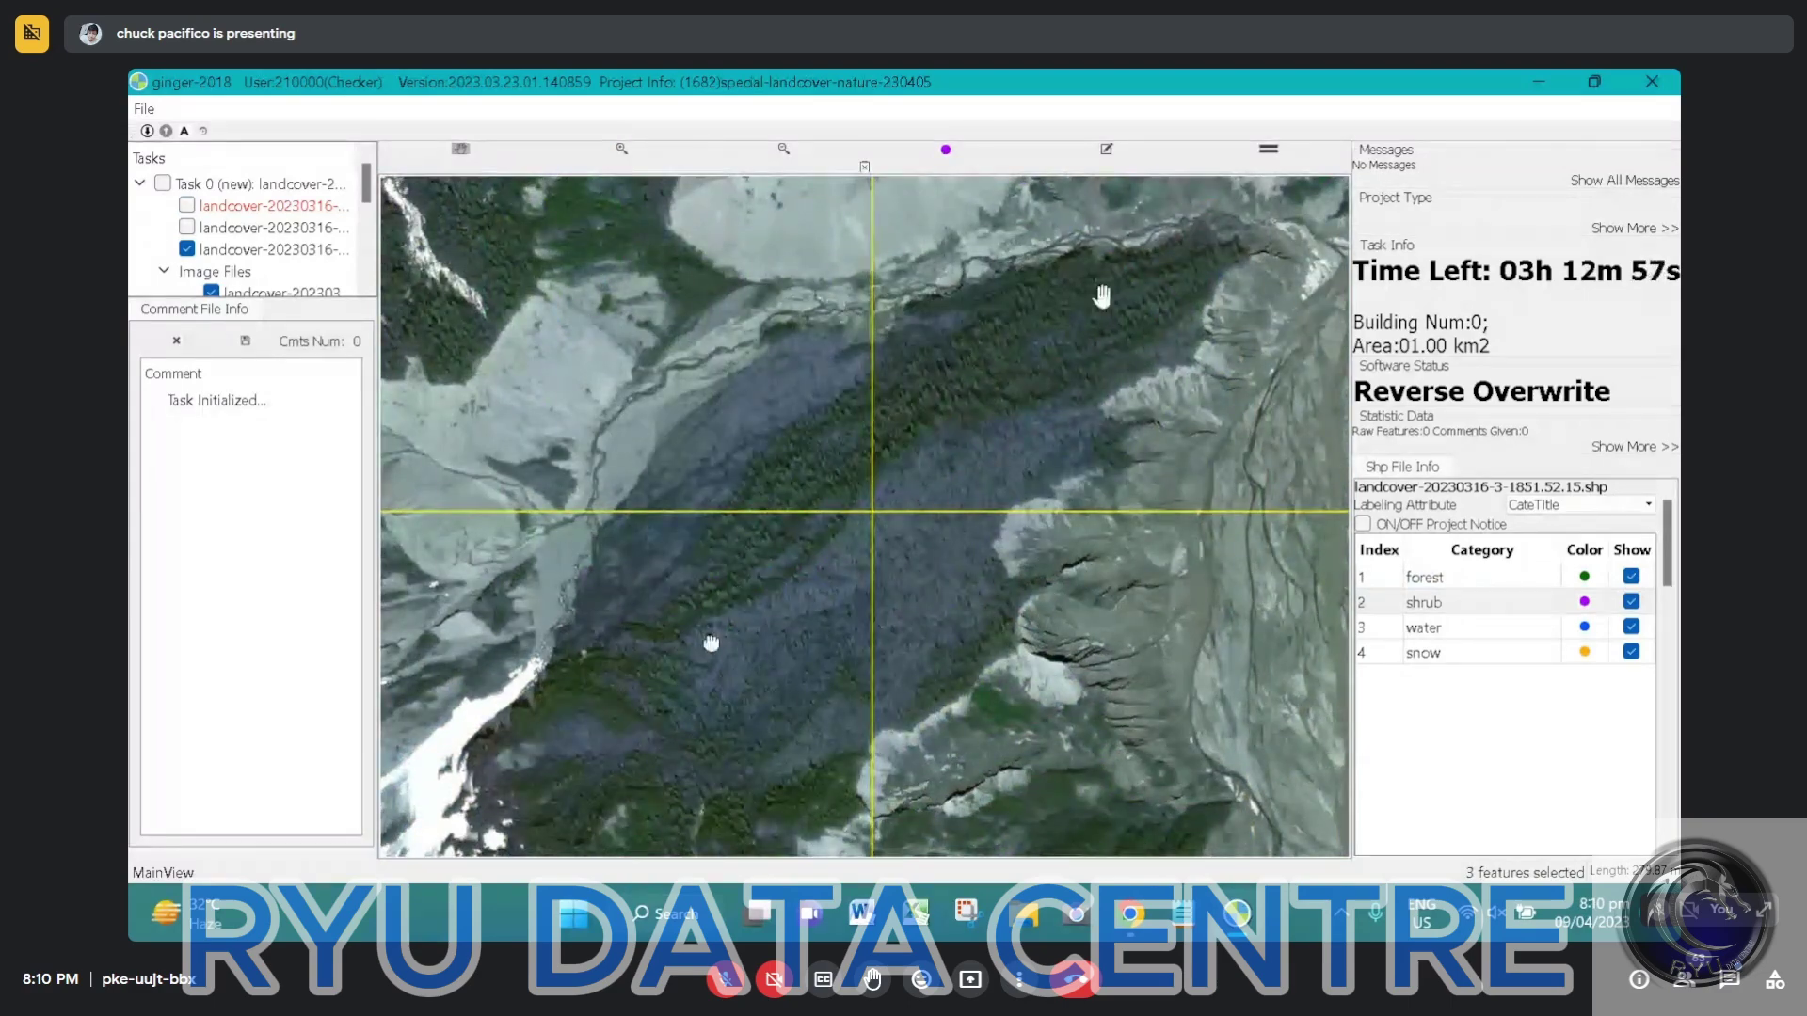
pyautogui.press('space')
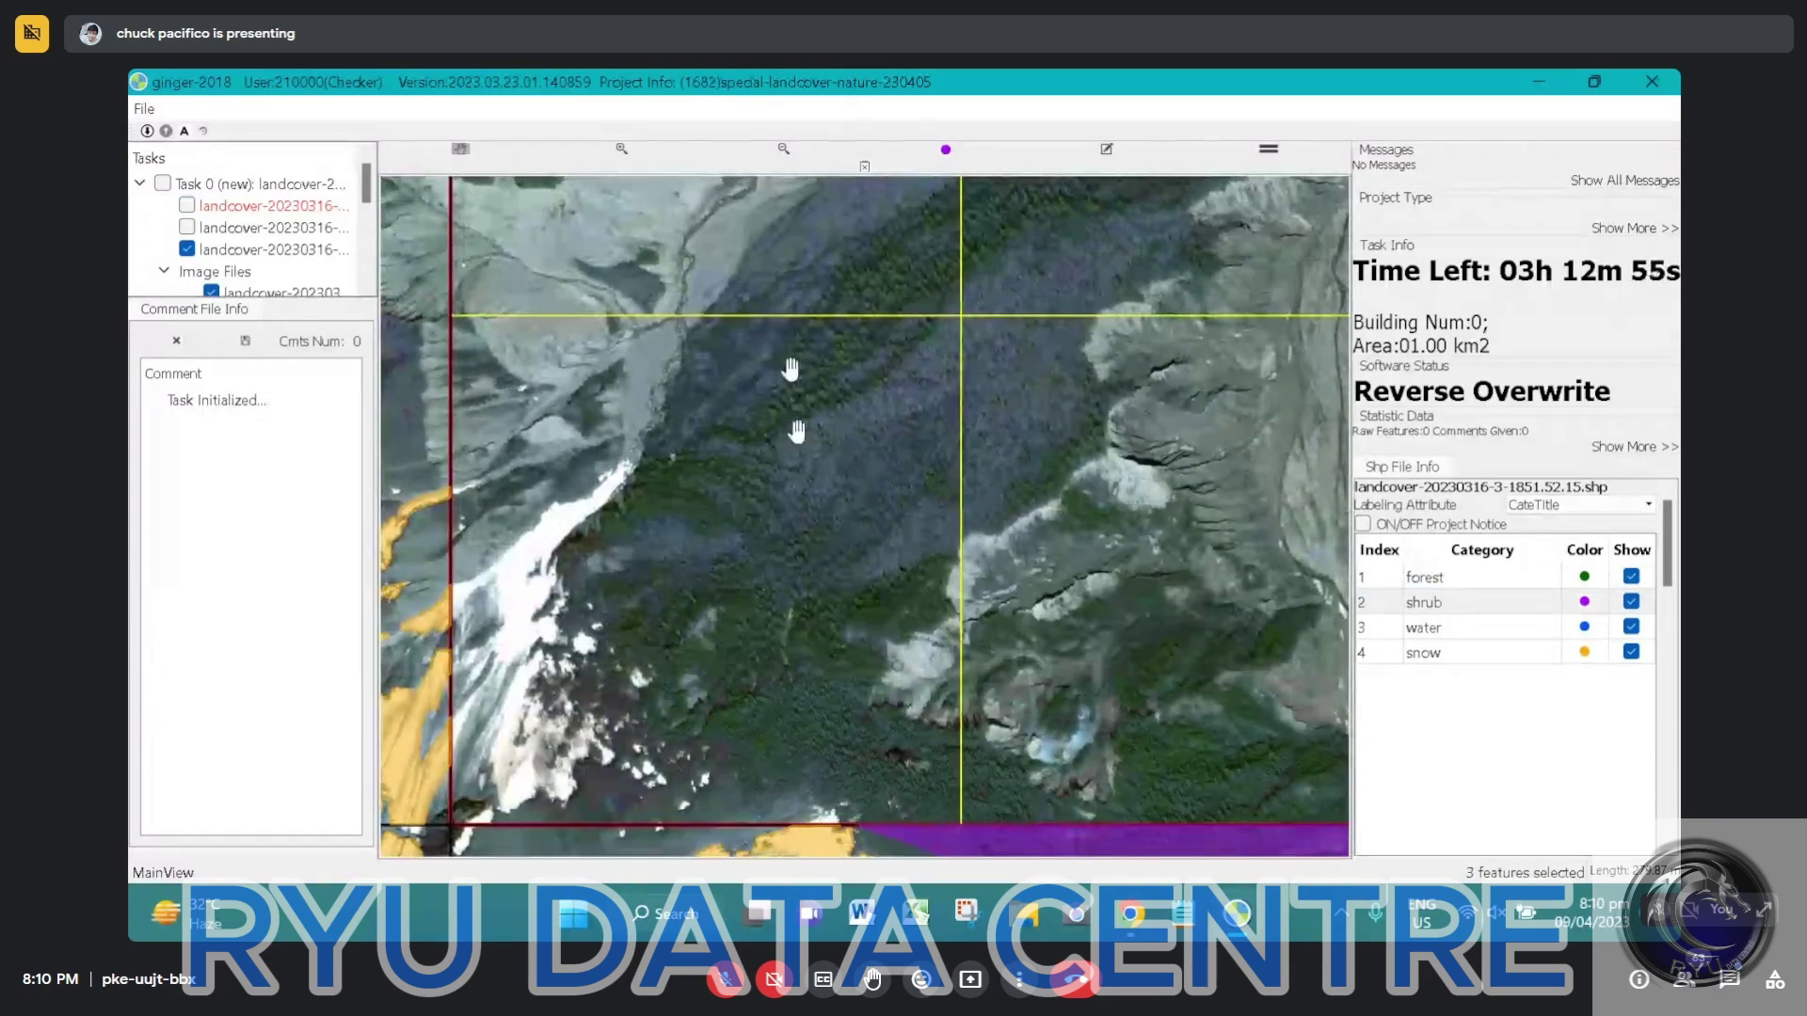
pyautogui.scroll(2, 838, 381)
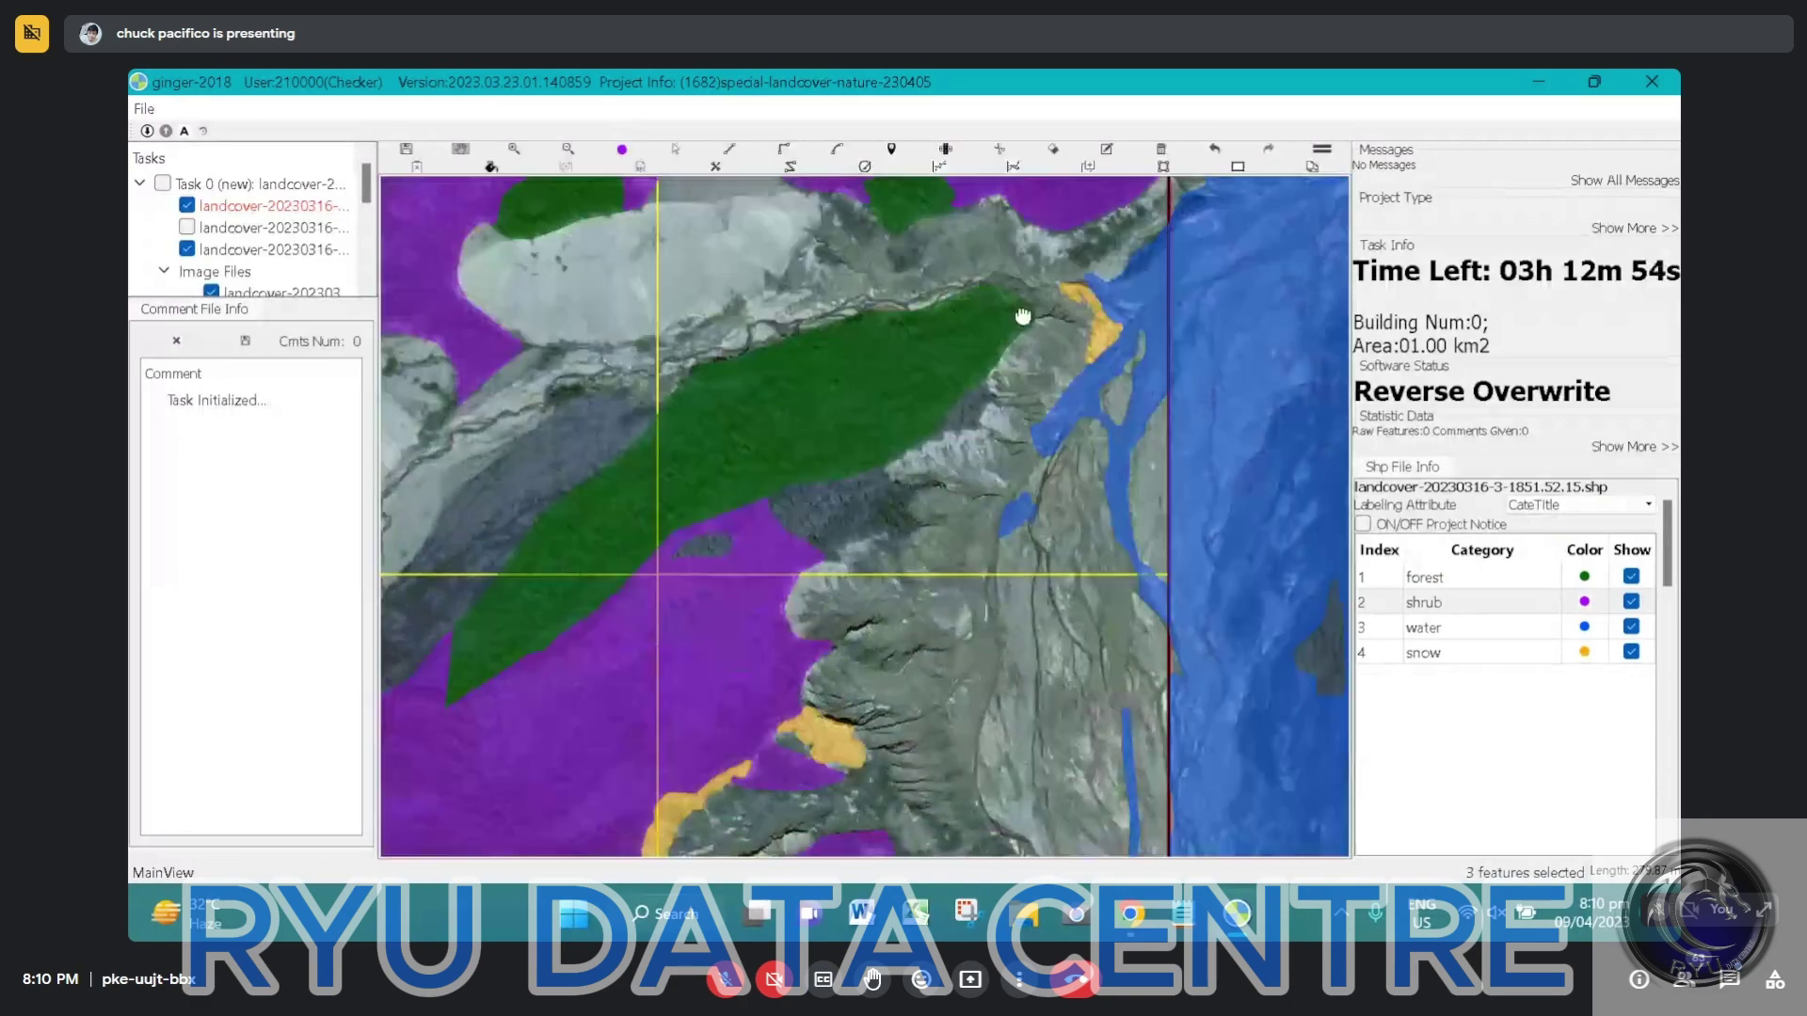
# Step: Pan right to the river and select the water polygon at its edge
pyautogui.moveTo(1023, 316); pyautogui.dragTo(920, 432)
pyautogui.moveTo(851, 512); pyautogui.dragTo(801, 459)
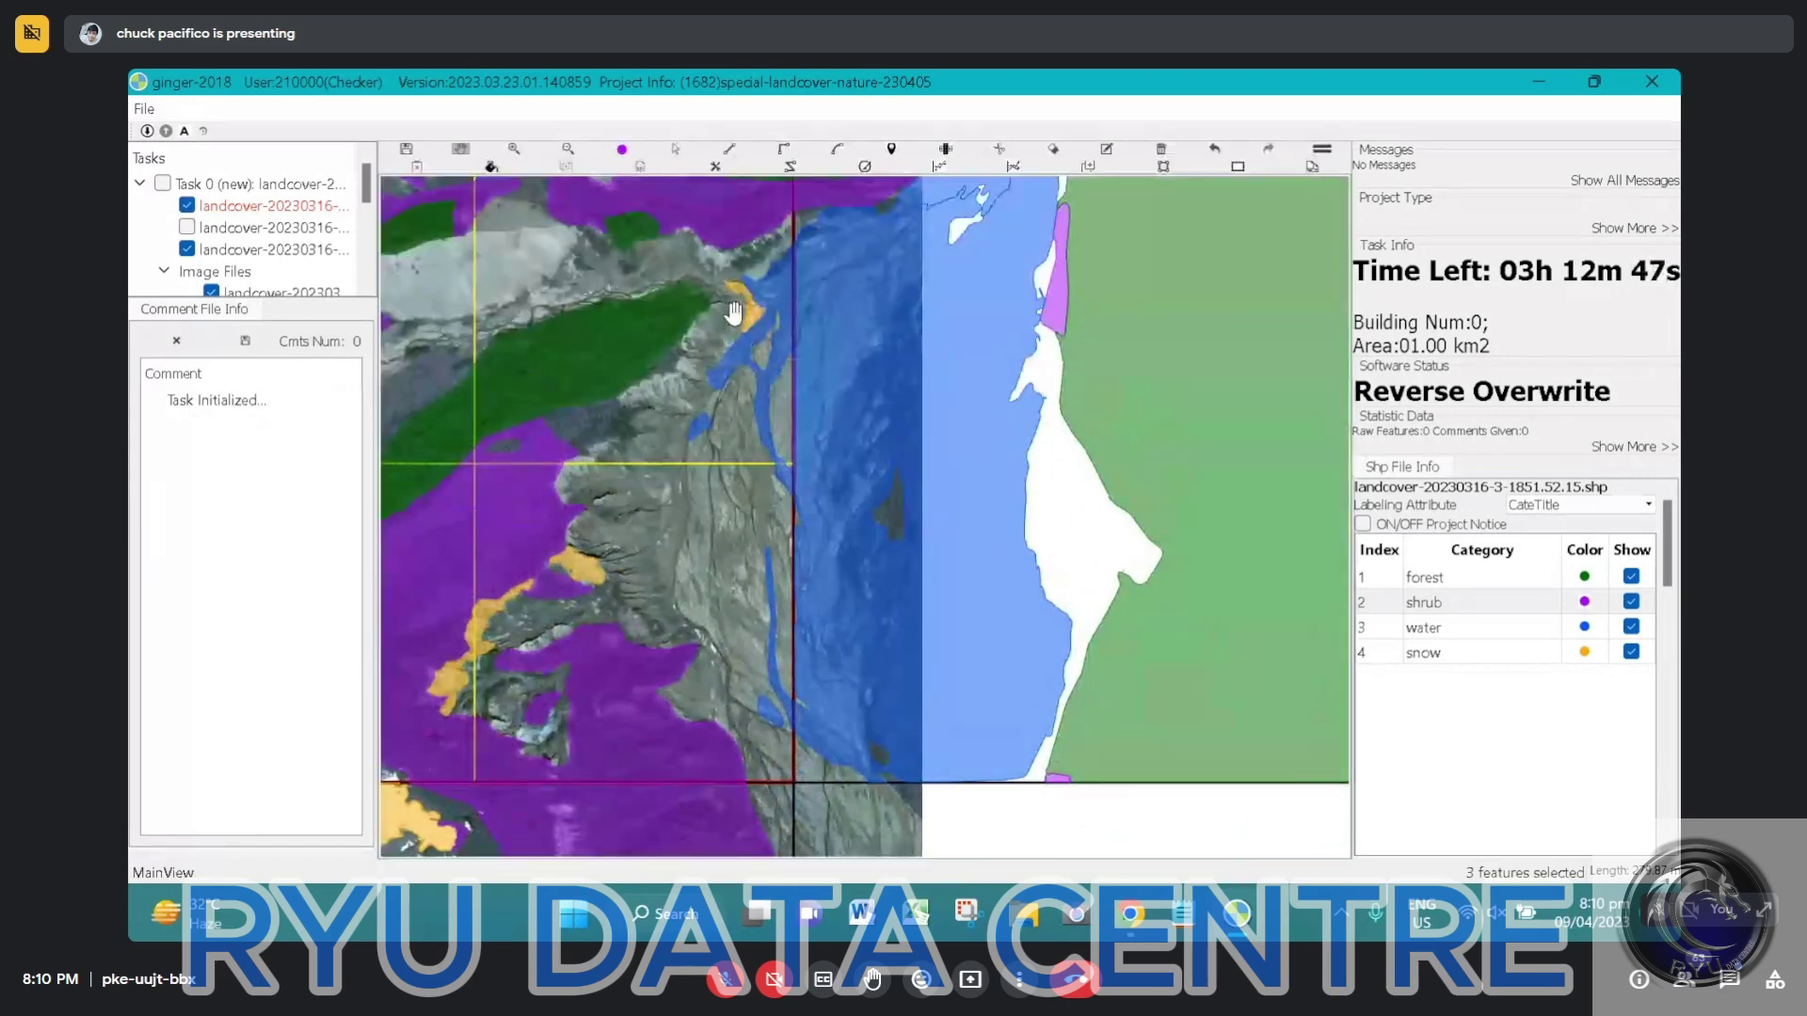
pyautogui.click(710, 381)
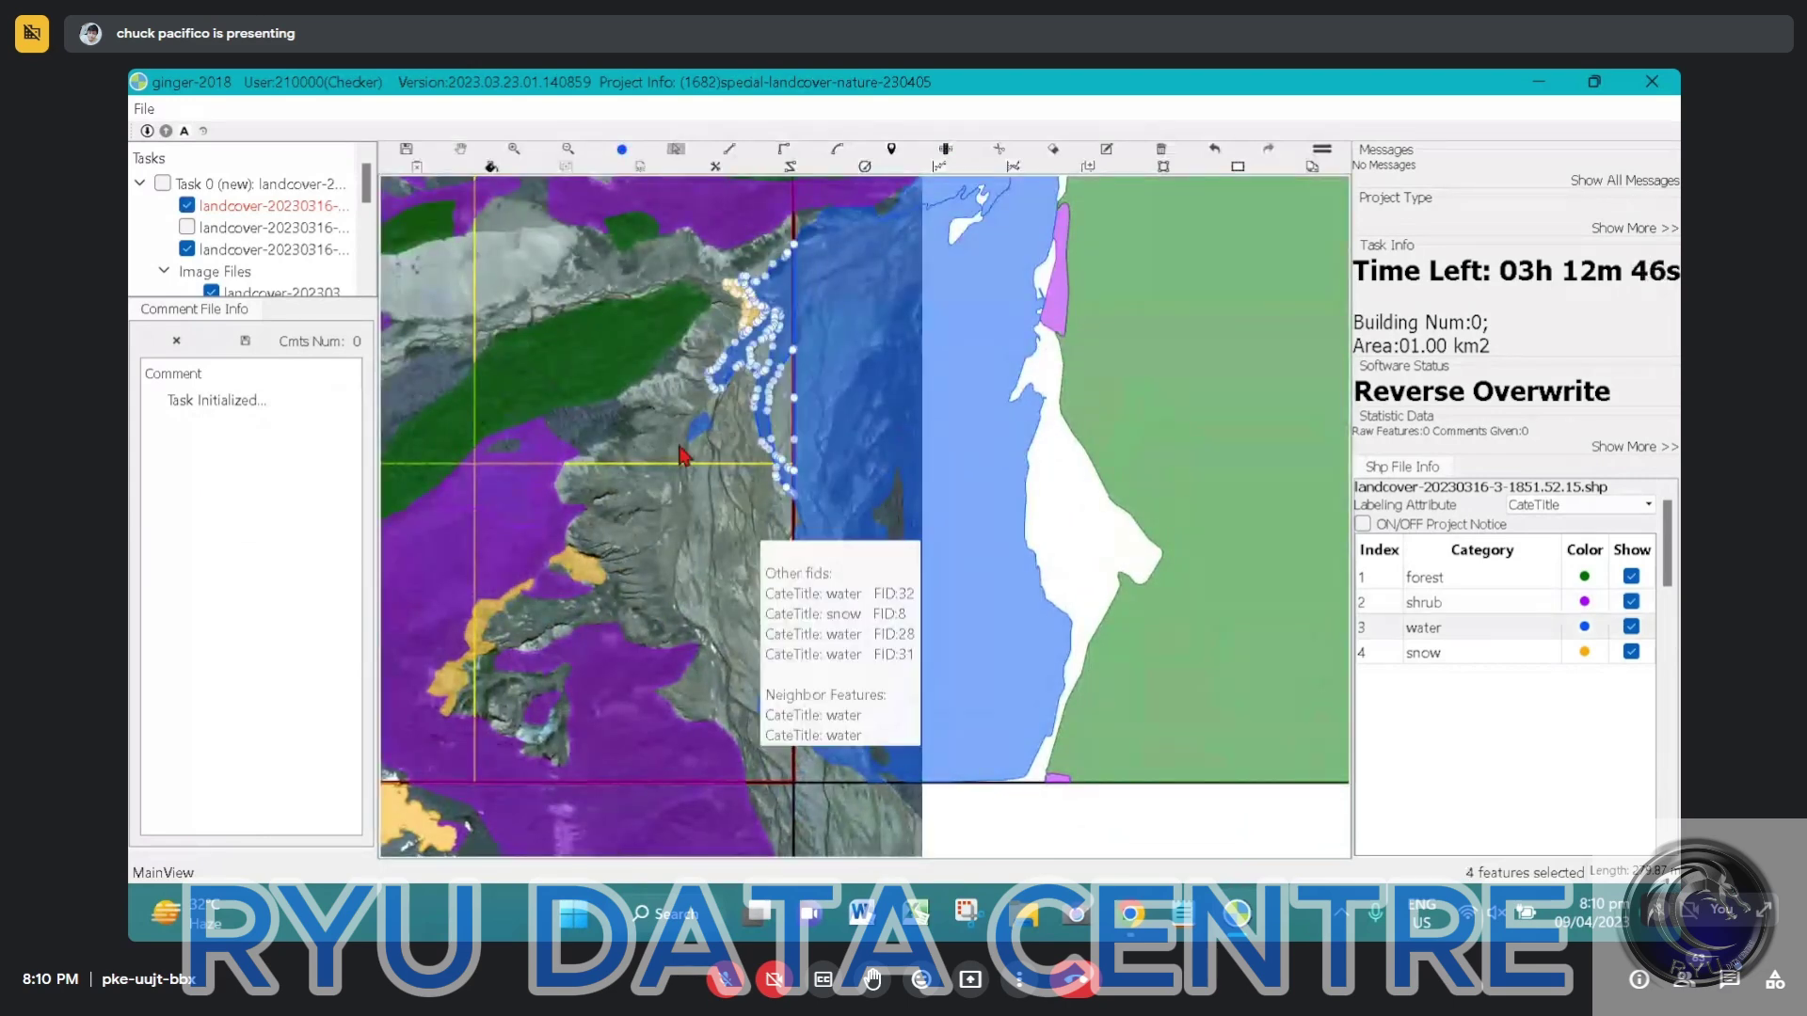
# Step: Flag the water area over bare ground with a Delete/Ground_Not_Part comment
pyautogui.click(744, 684)
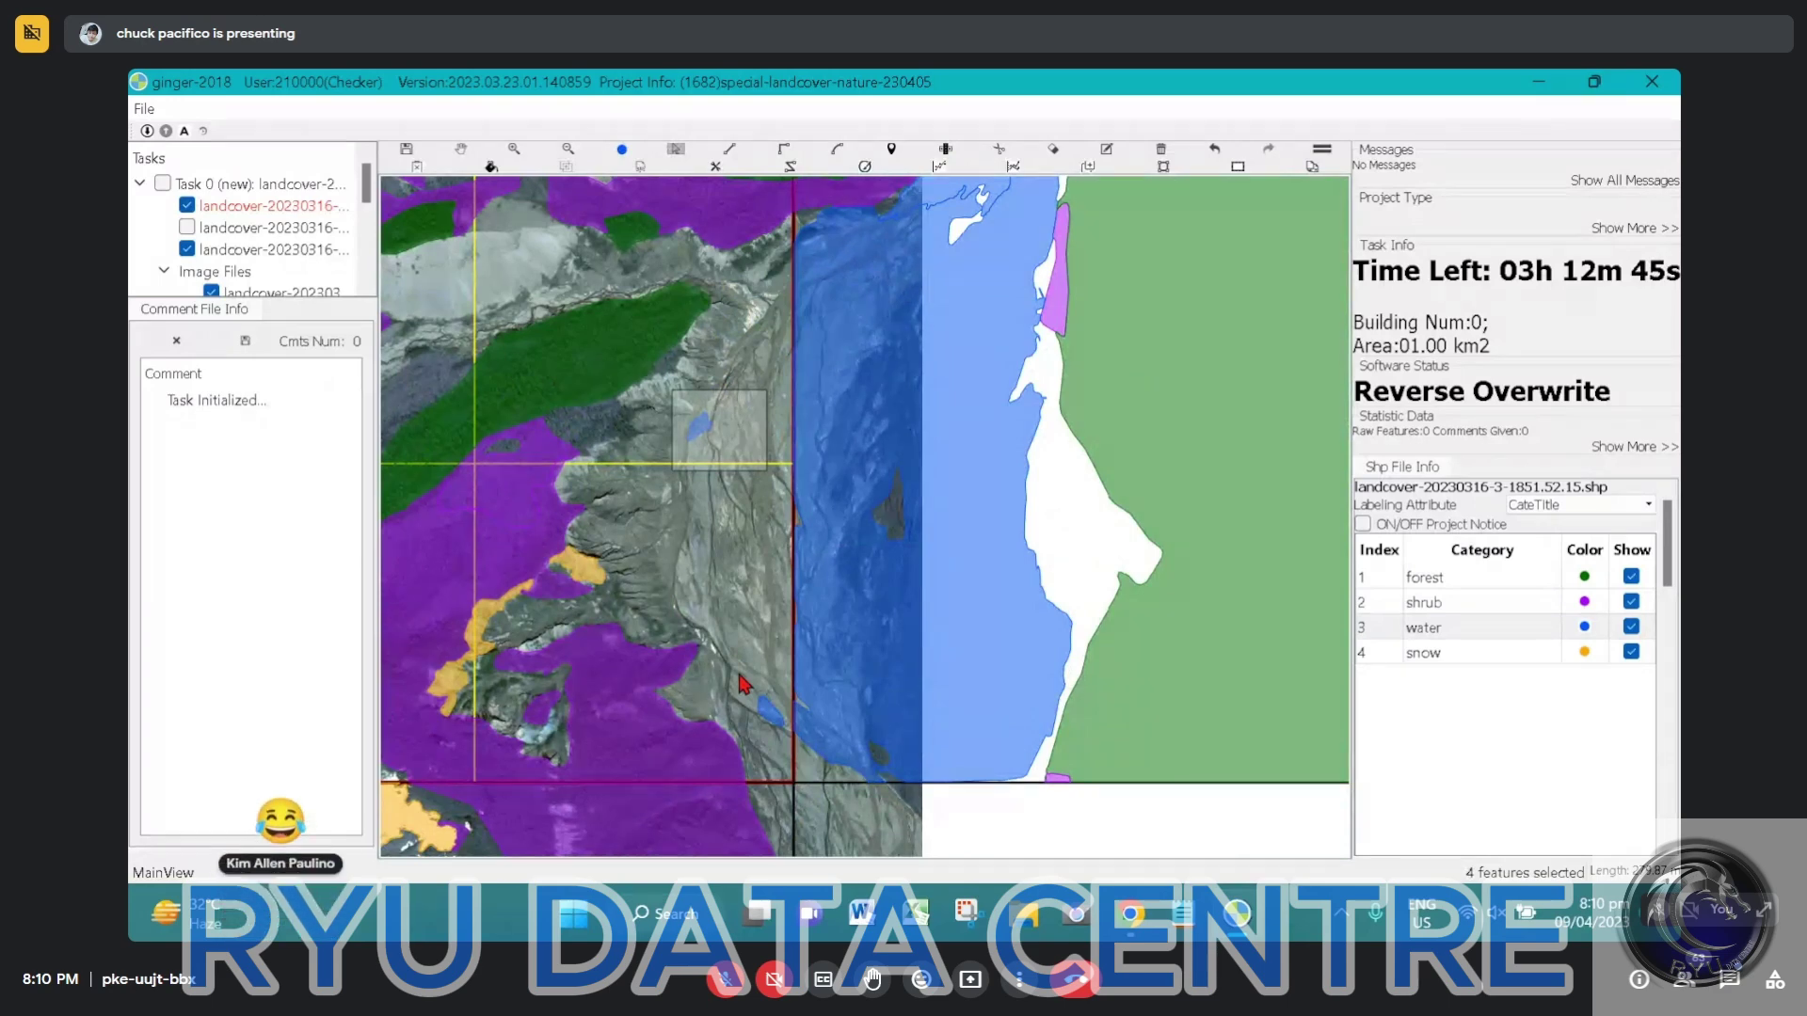
pyautogui.click(809, 527)
pyautogui.moveTo(818, 302); pyautogui.dragTo(936, 532)
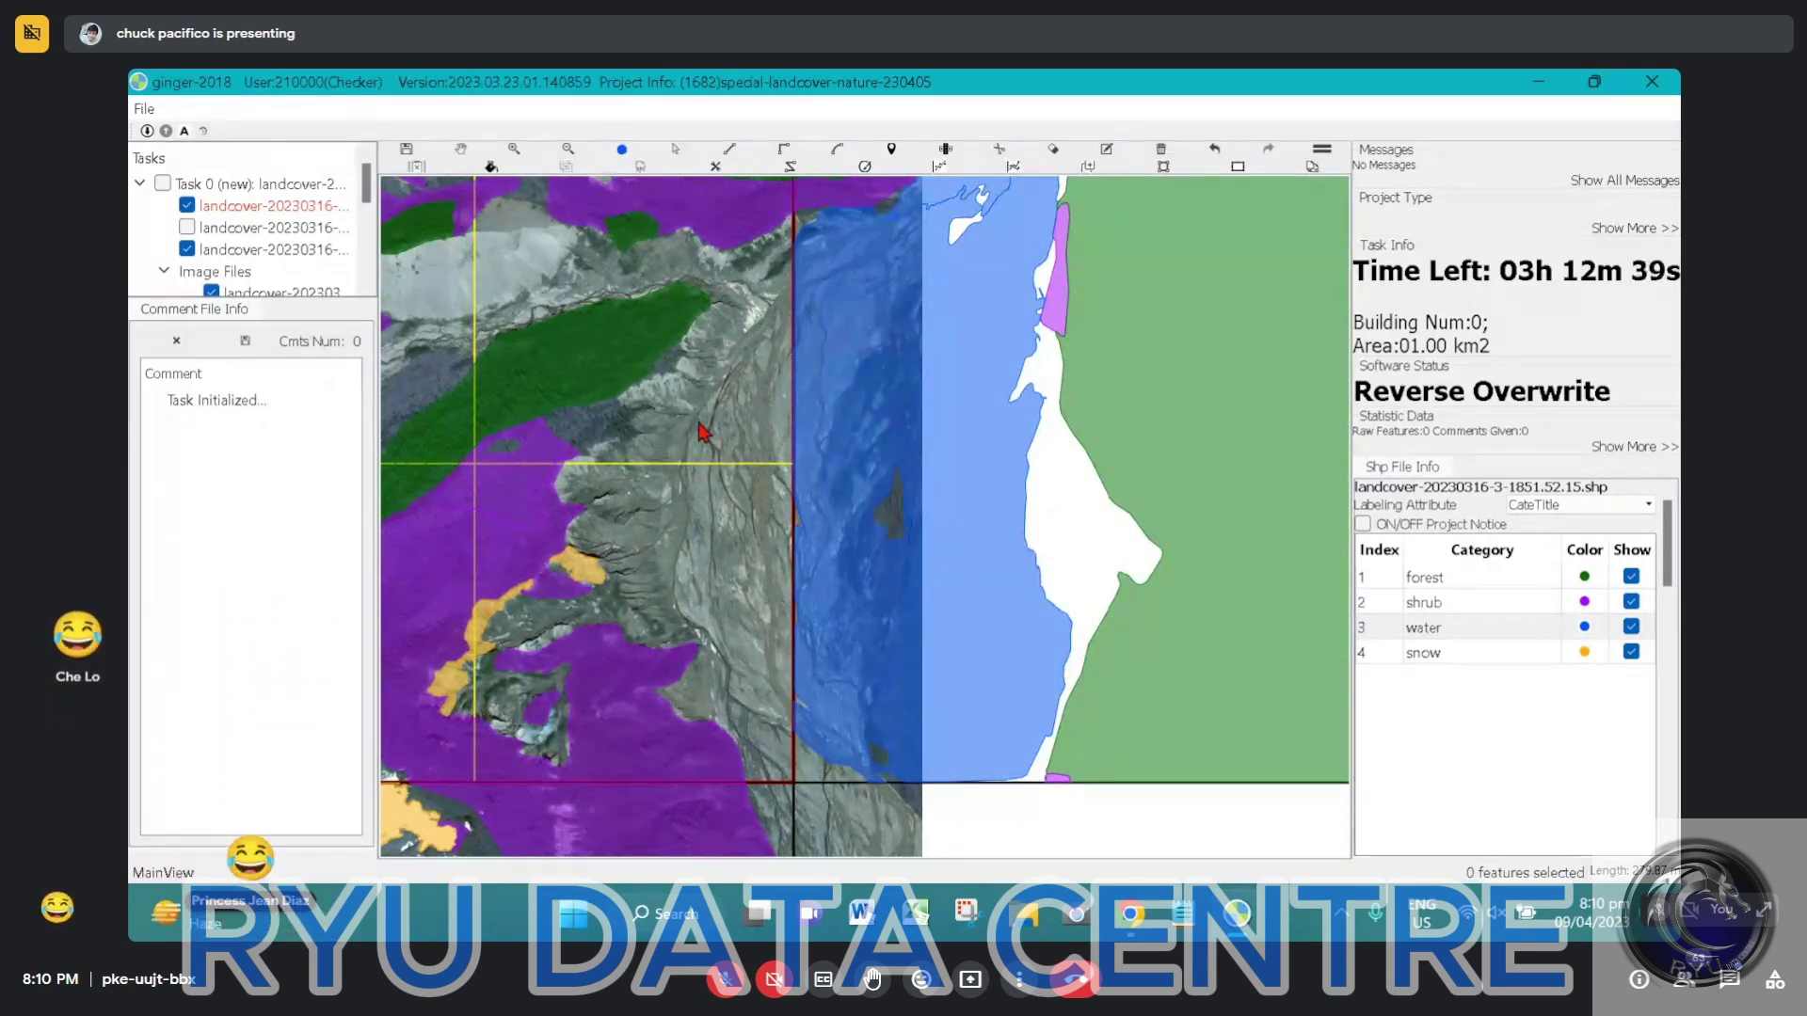
pyautogui.moveTo(770, 396); pyautogui.dragTo(880, 517)
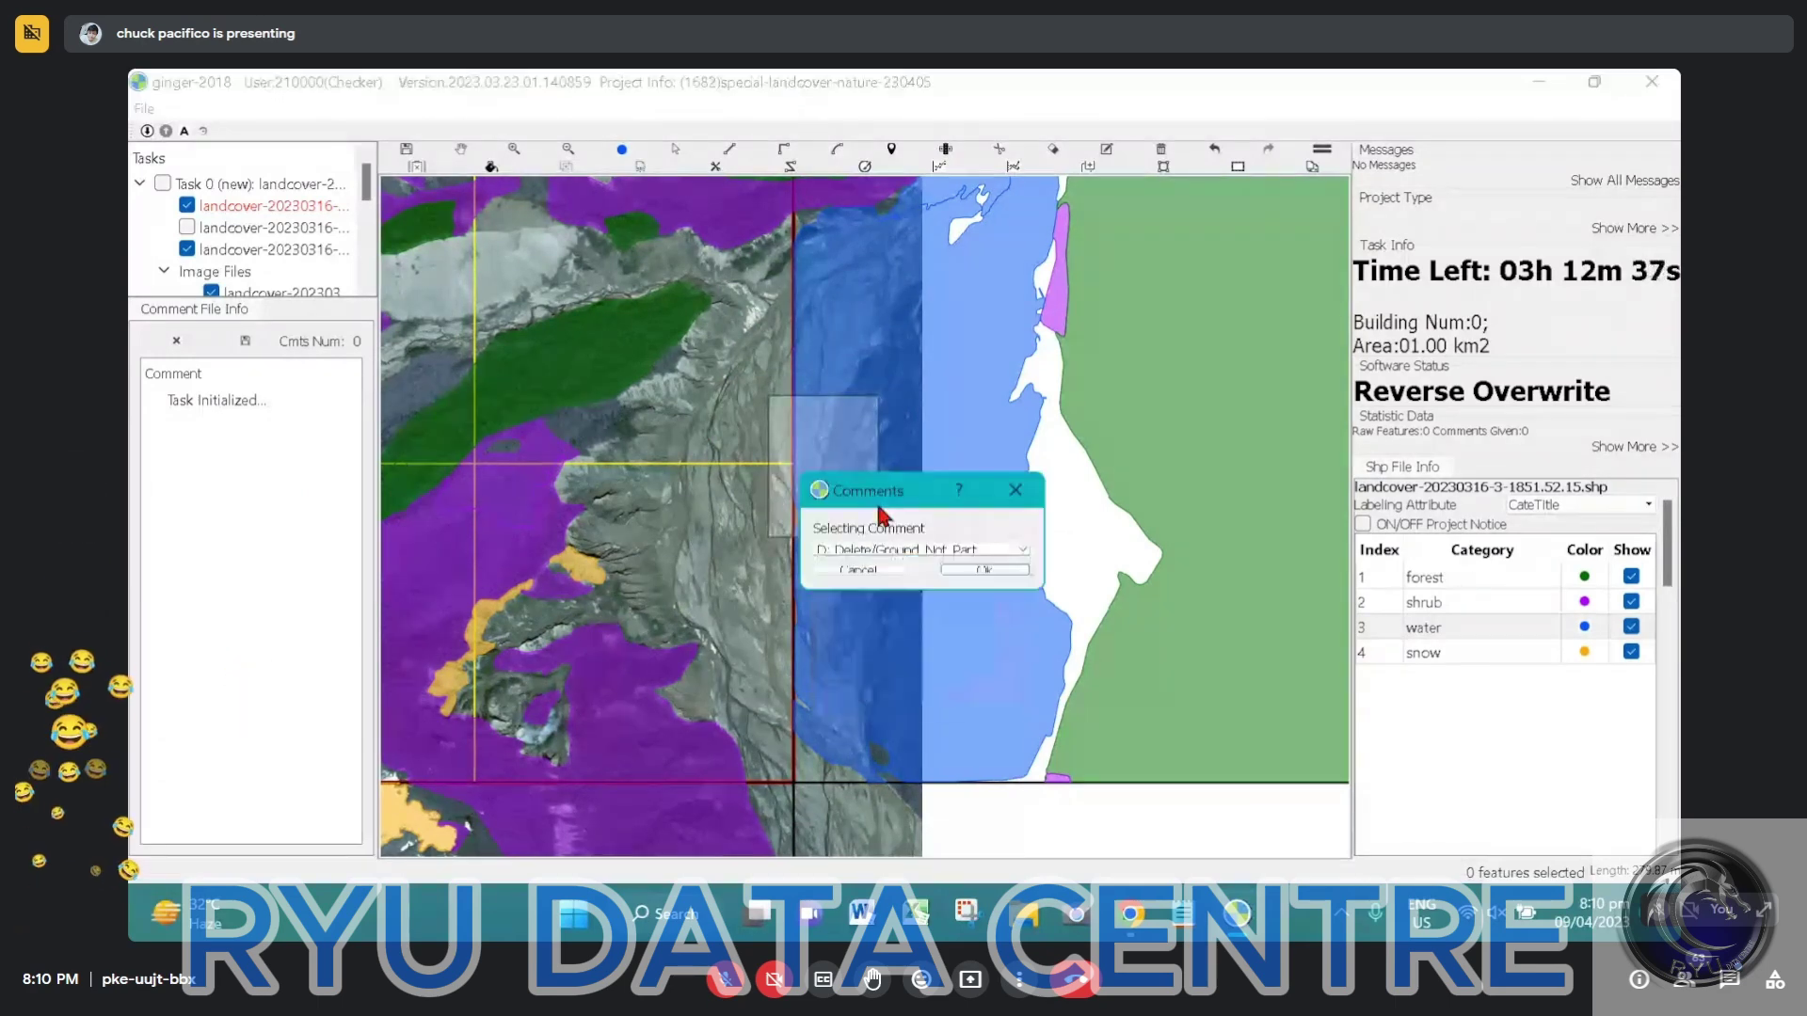
pyautogui.click(988, 570)
pyautogui.scroll(-3, 295, 226)
# Step: Submit the landcover task's report and restore the window from full screen
pyautogui.rightClick(294, 227)
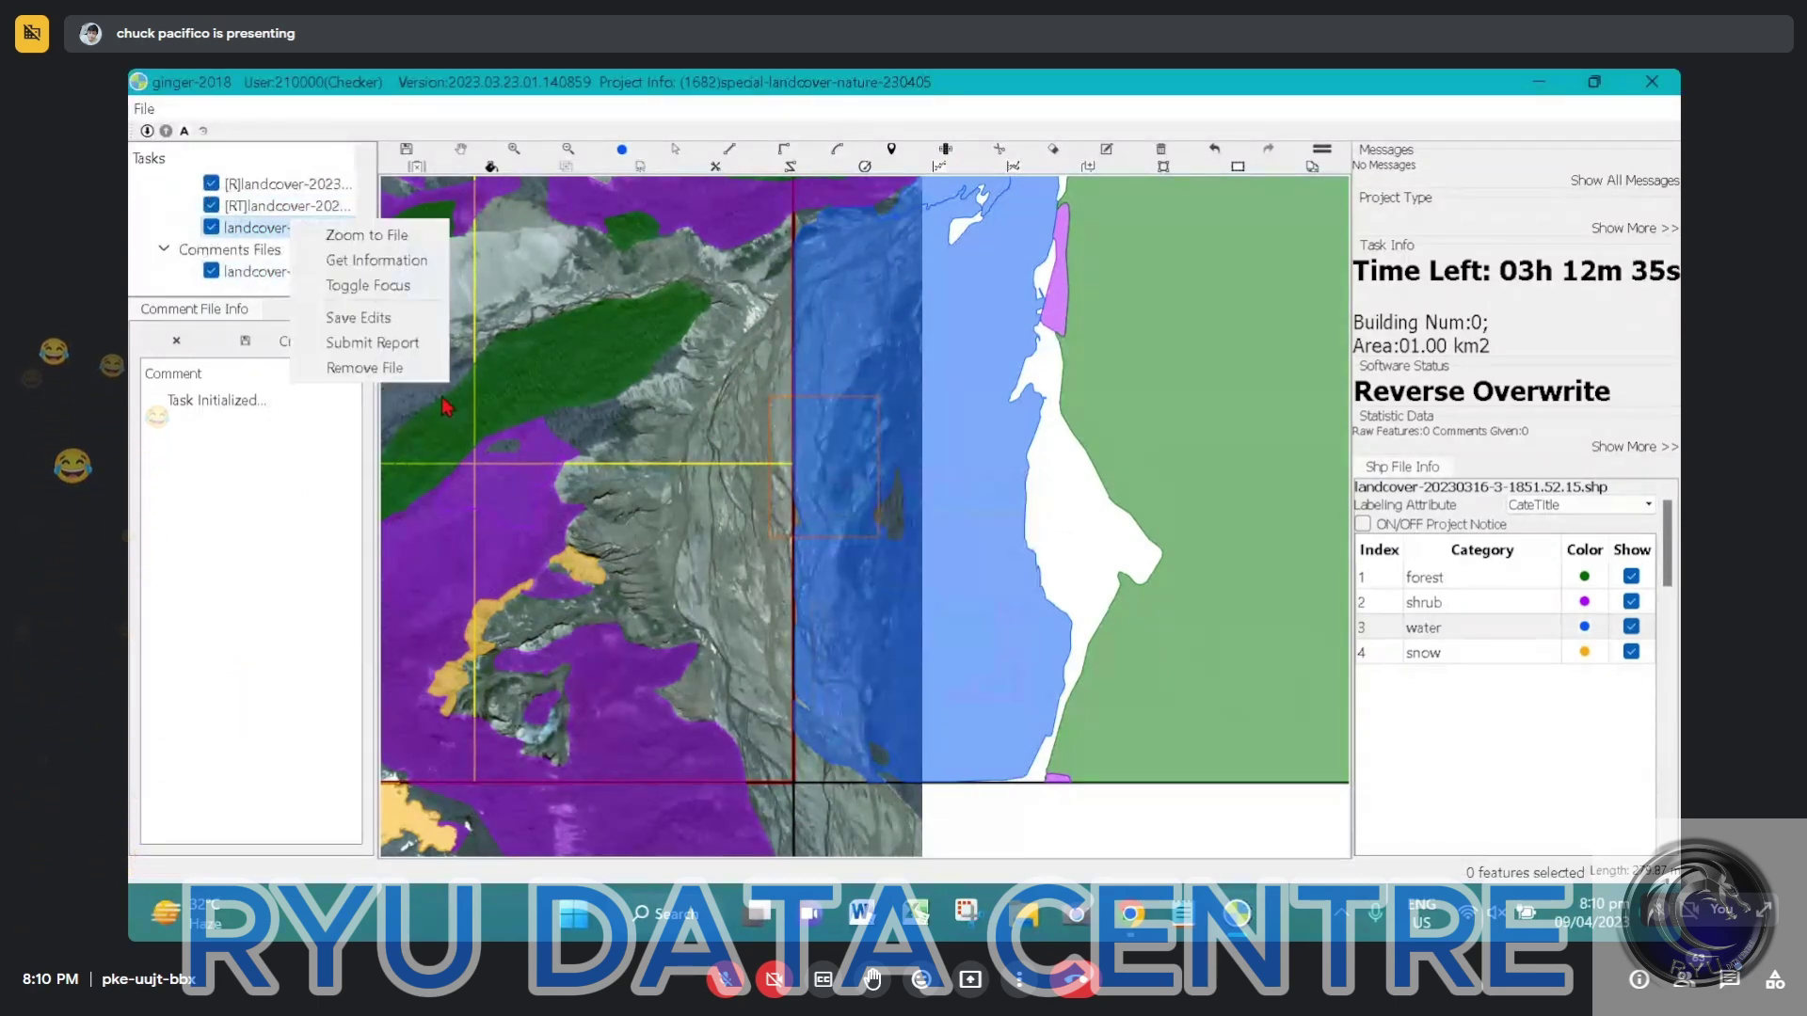
pyautogui.click(362, 345)
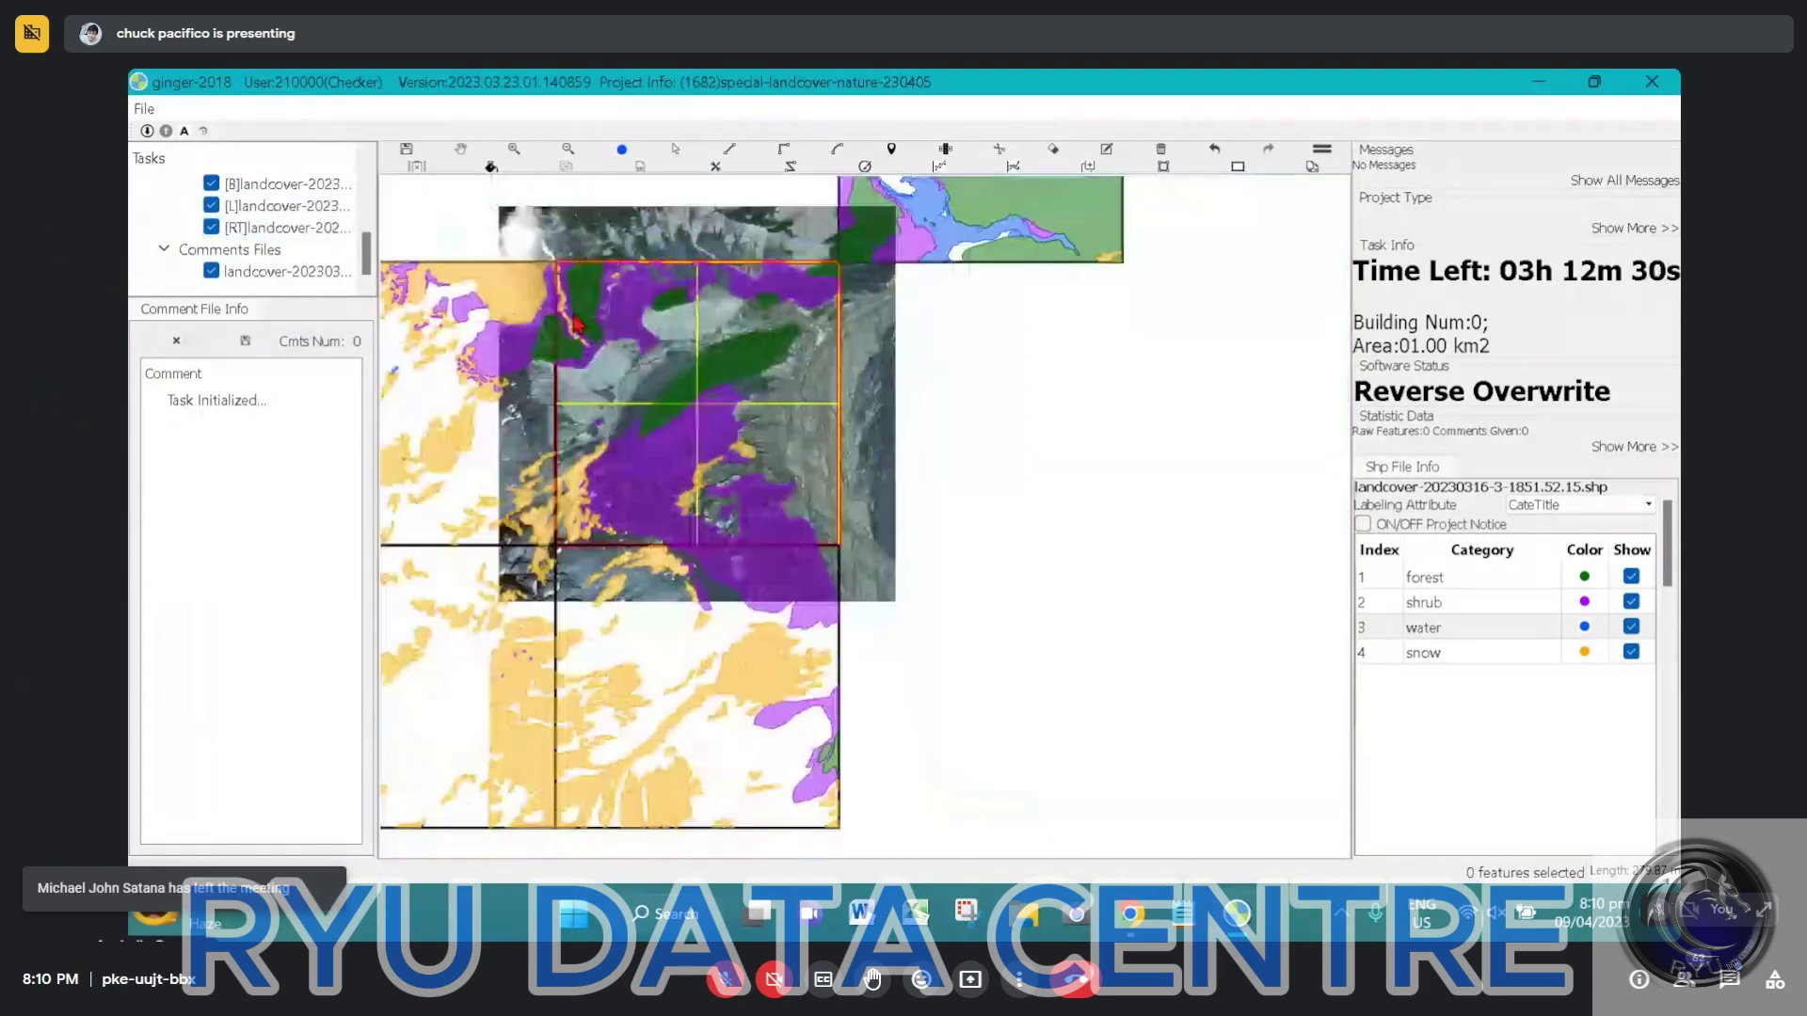
pyautogui.scroll(5, 687, 324)
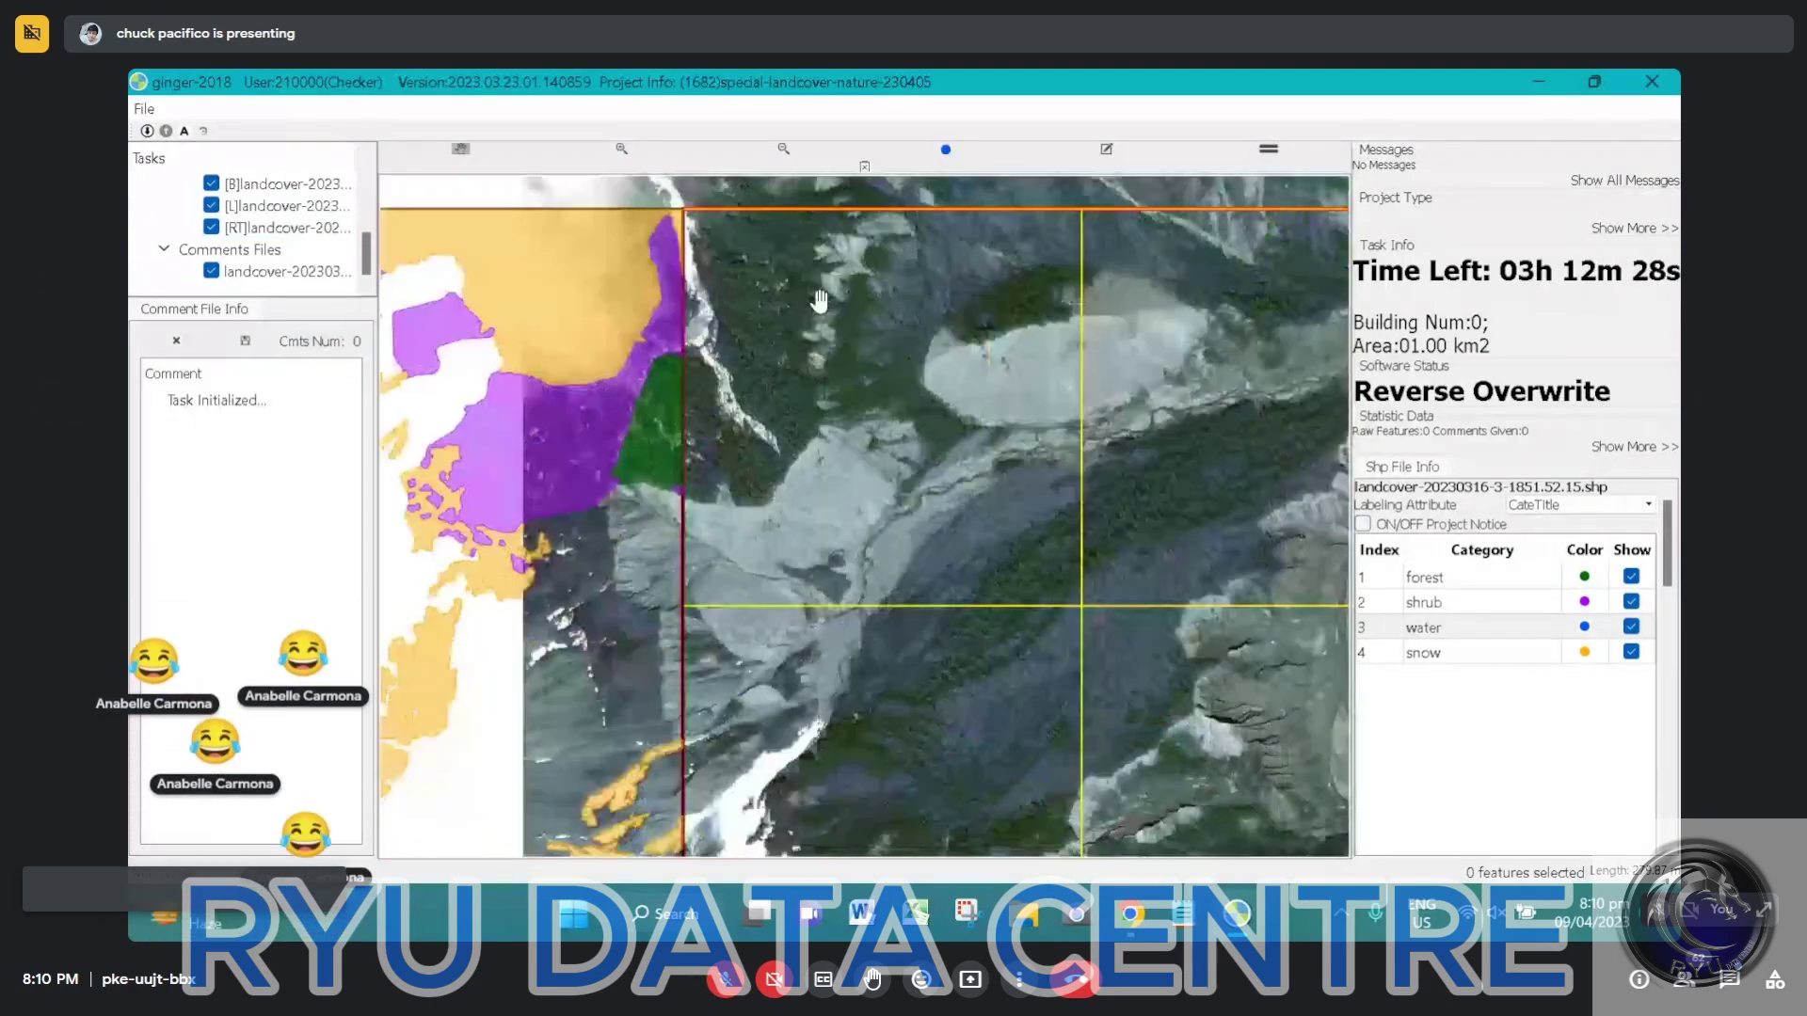
pyautogui.scroll(-5, 818, 299)
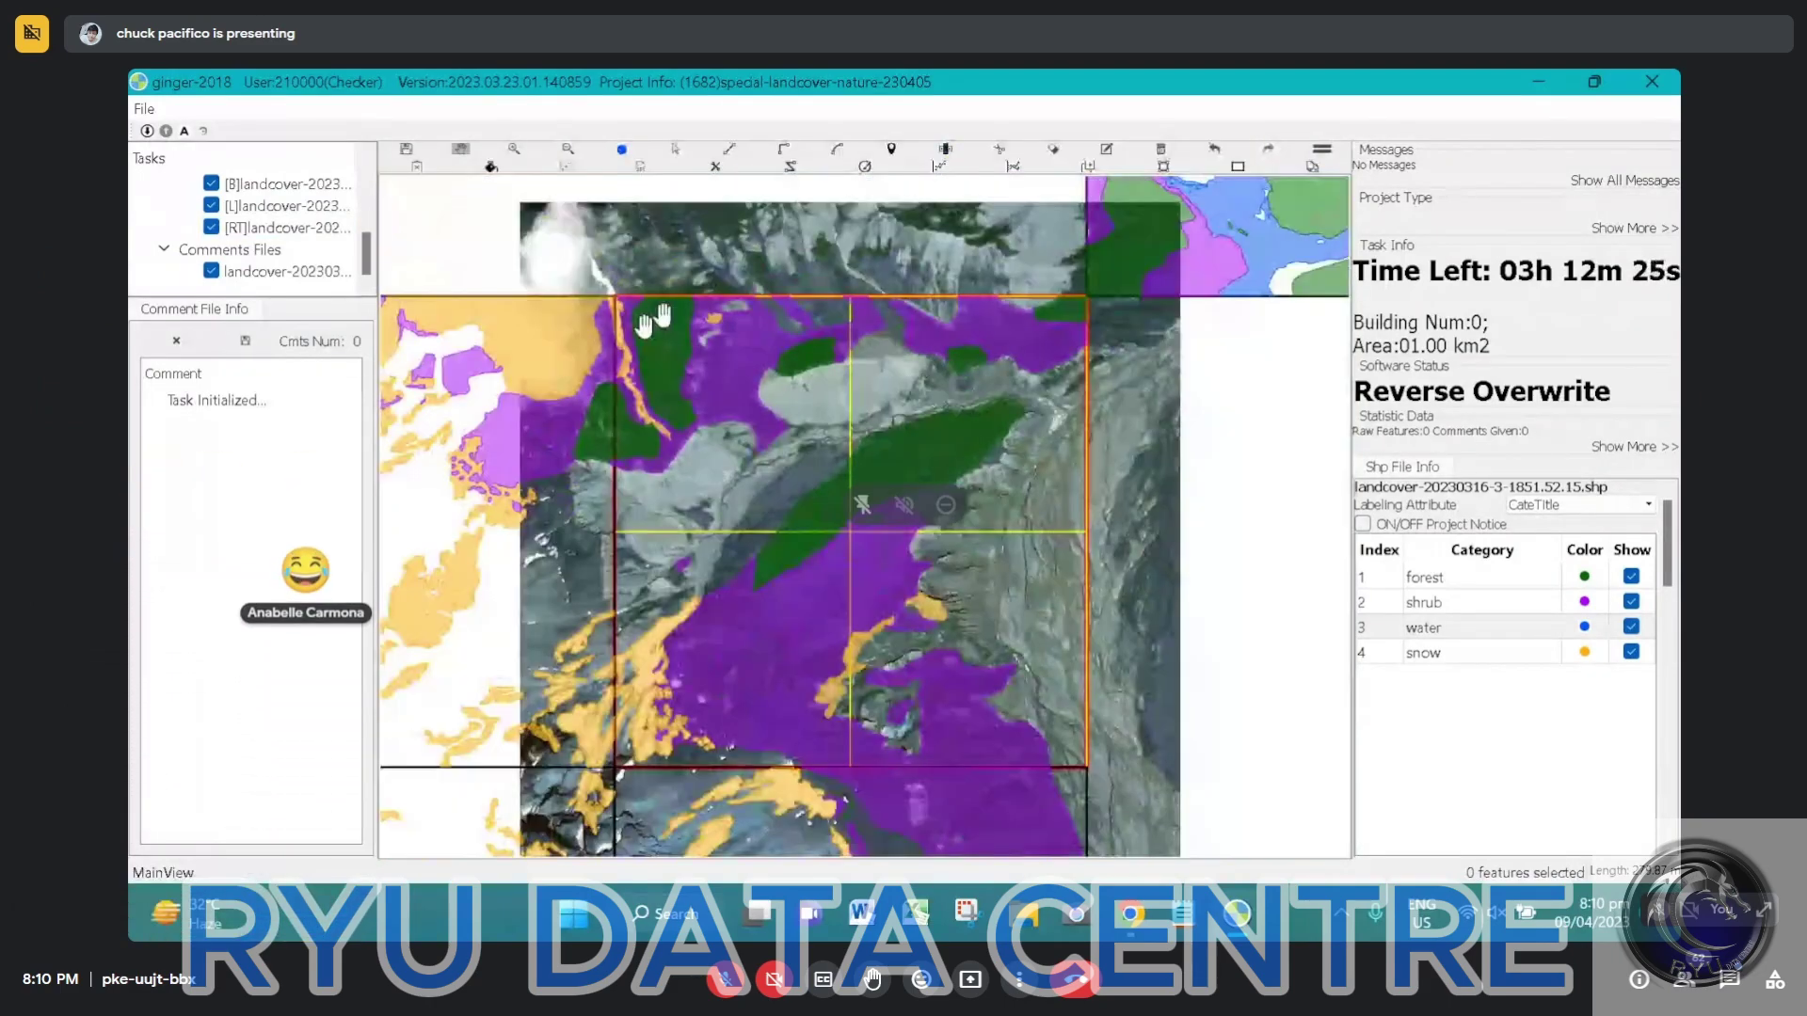
pyautogui.click(1594, 82)
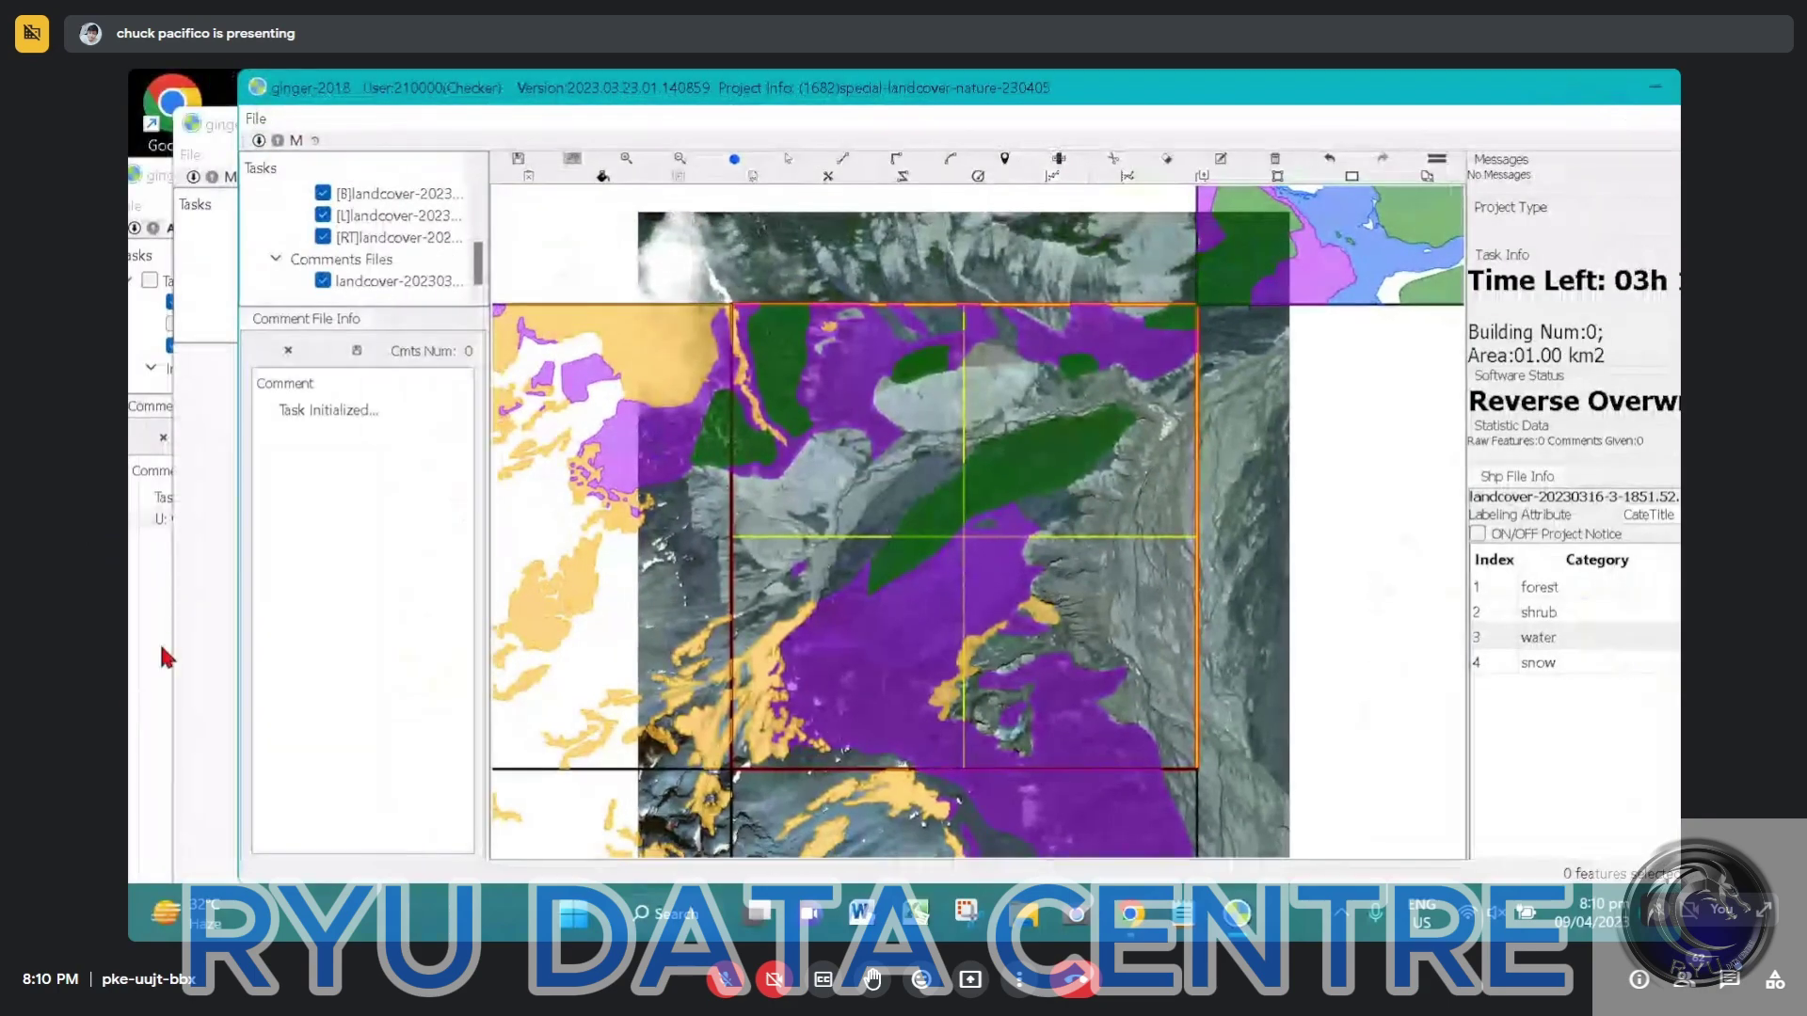
# Step: Bring task landcover-20230316-3-1819.40.27 forward and jump to its U: water comment
pyautogui.click(164, 649)
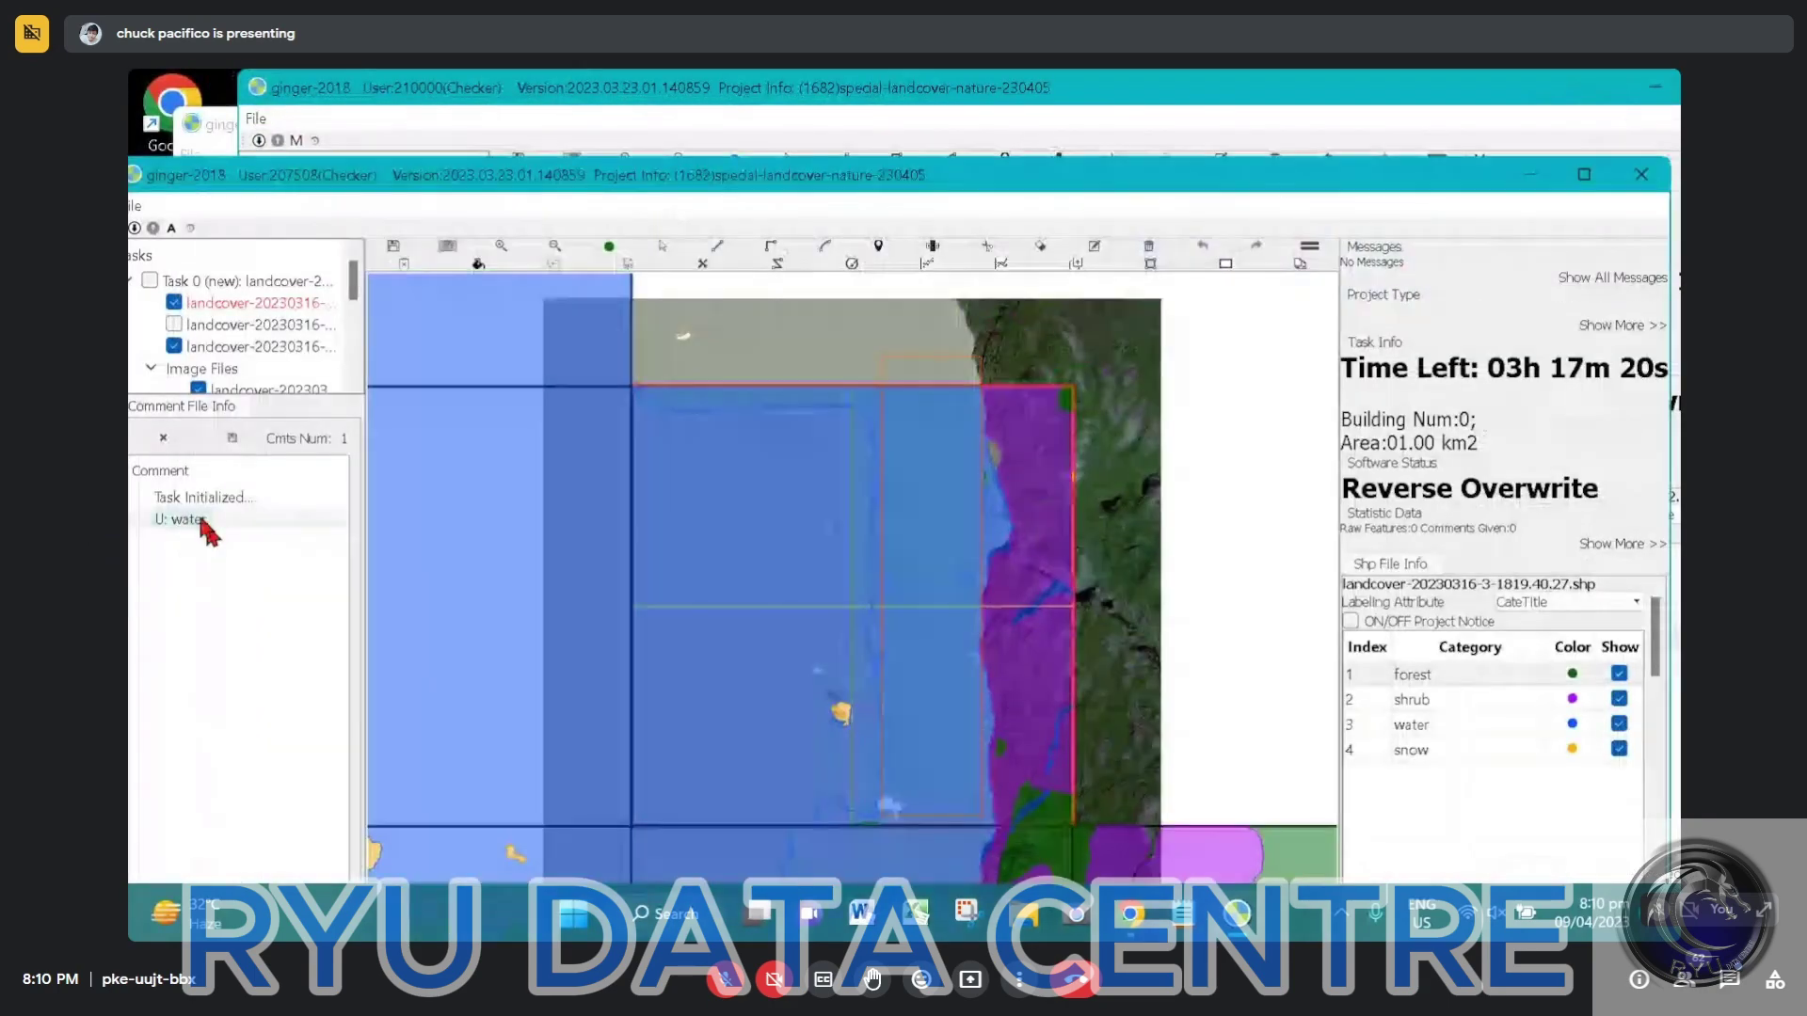
pyautogui.click(202, 519)
pyautogui.scroll(1, 956, 587)
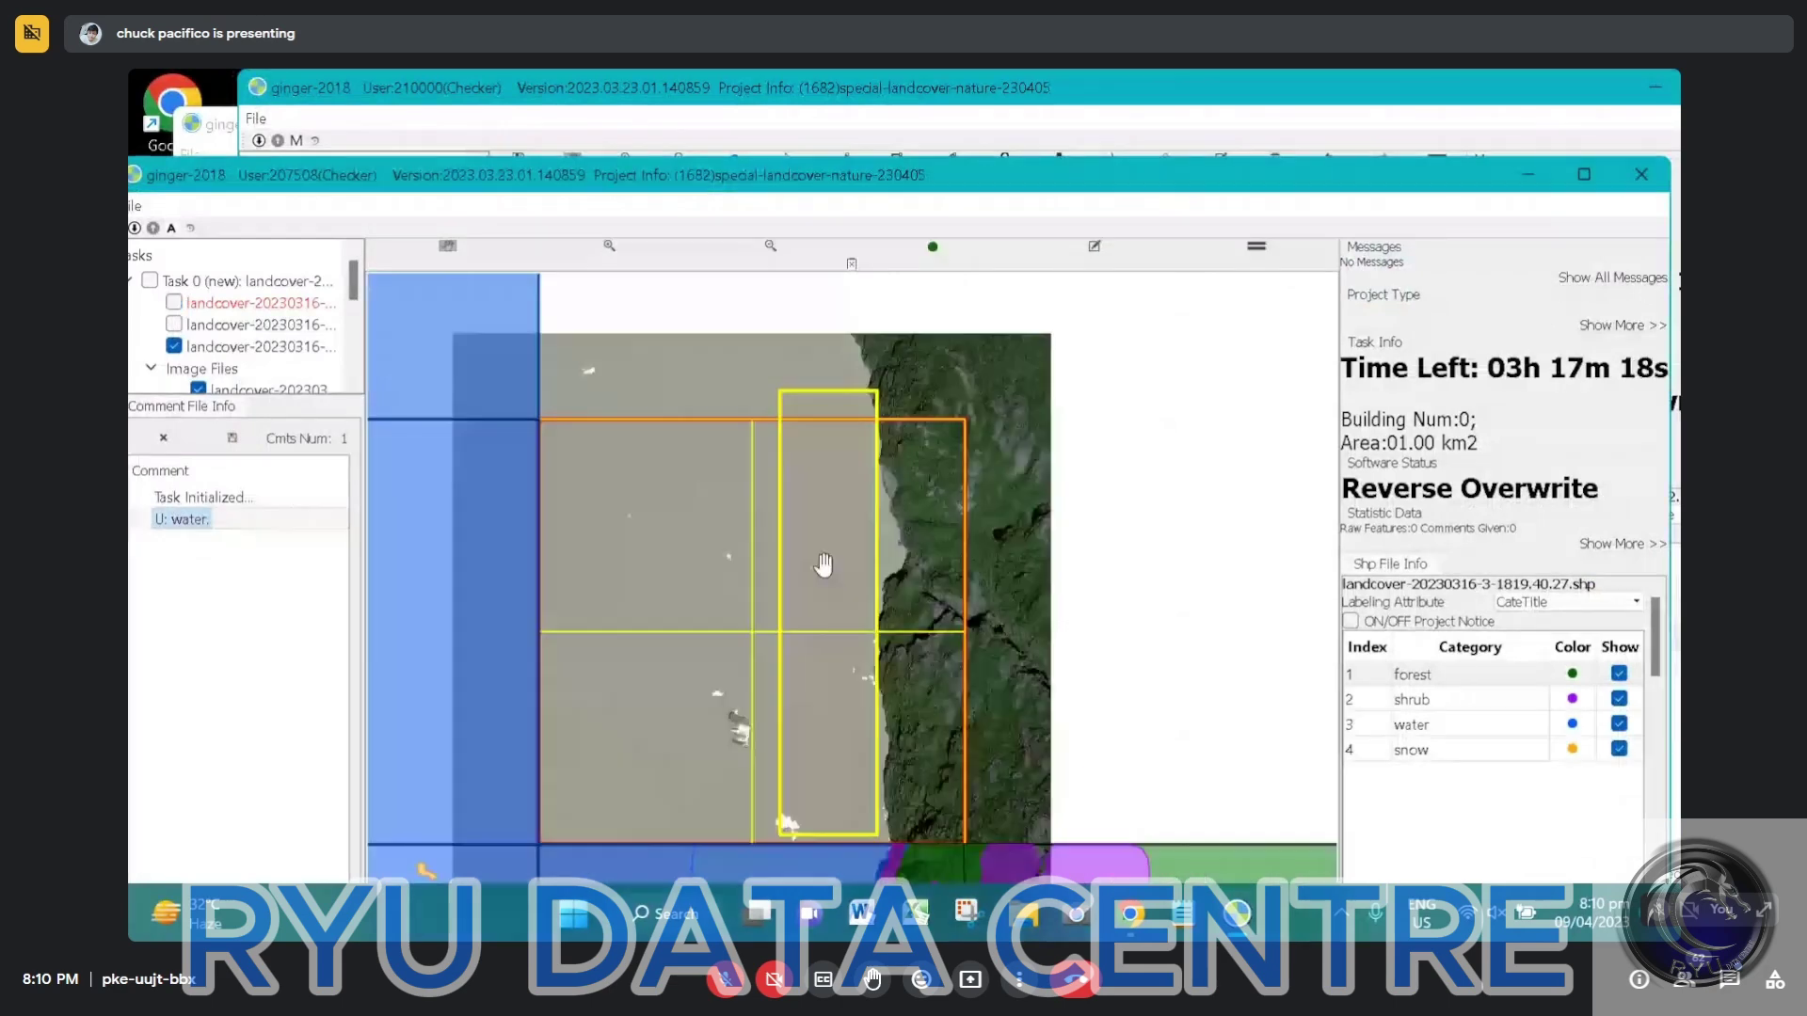
pyautogui.scroll(5, 830, 555)
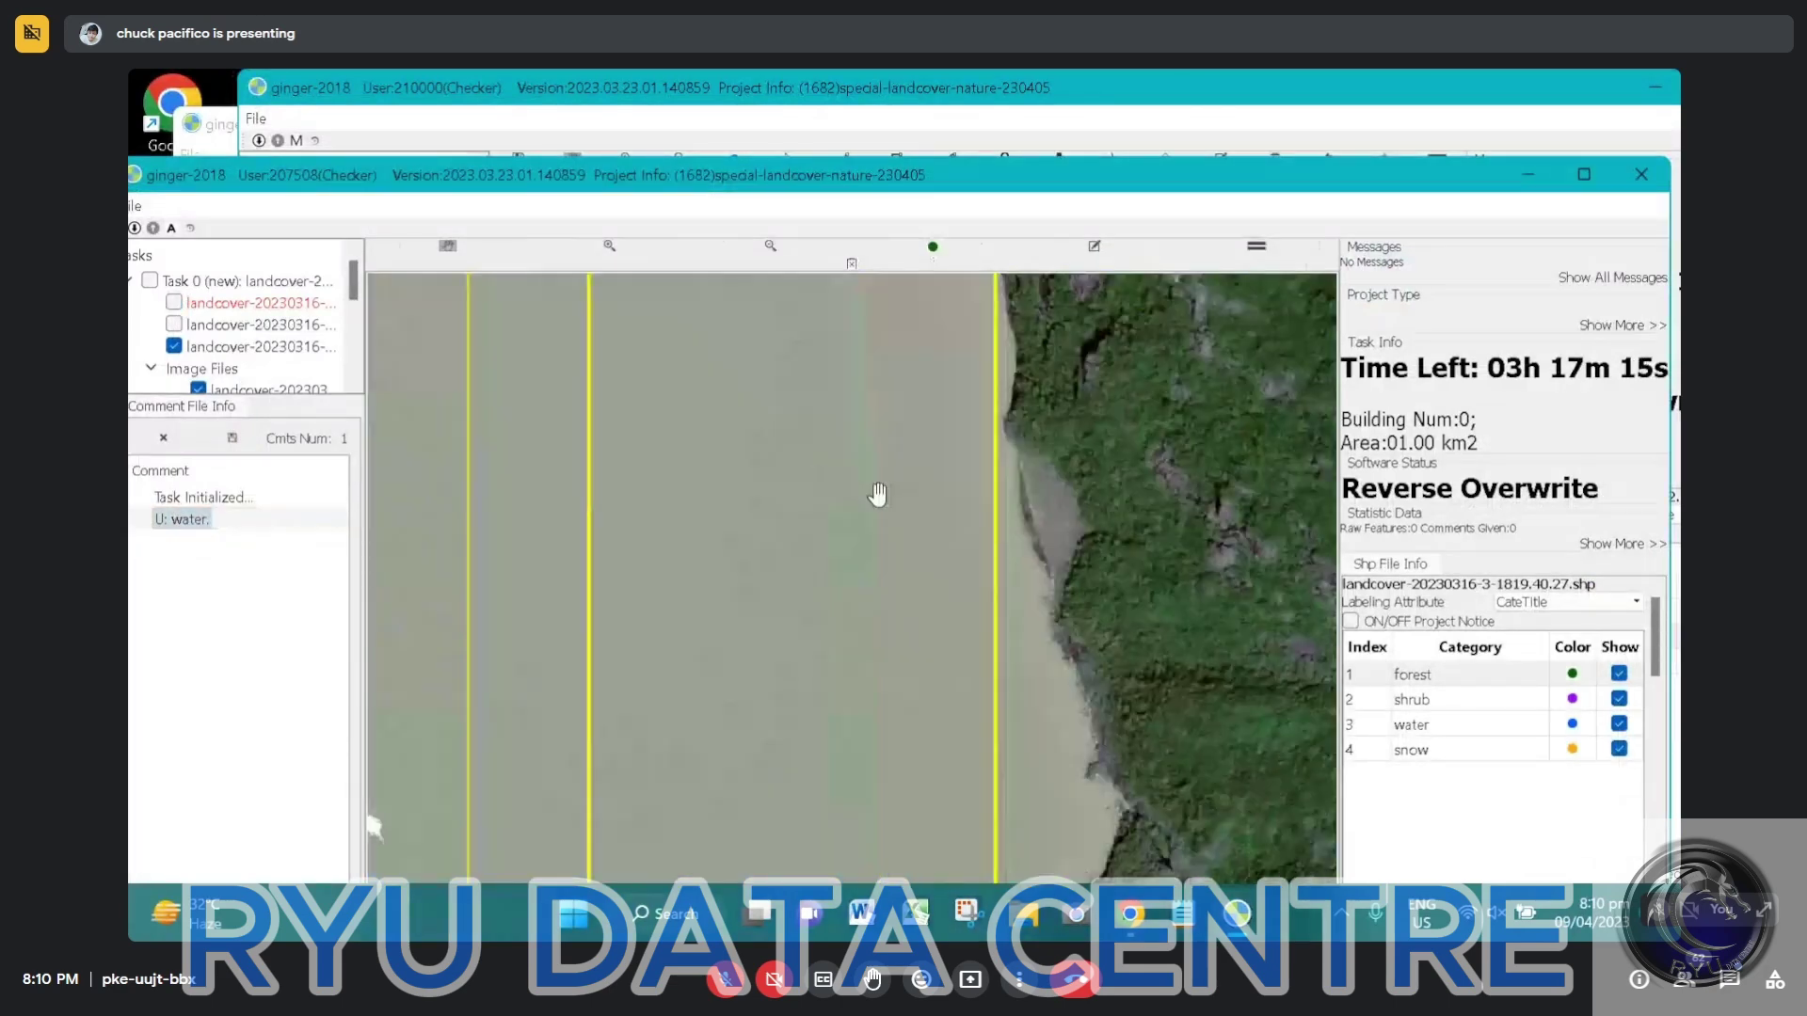
pyautogui.scroll(-5, 877, 494)
# Step: Show the landcover overlay and zoom onto the narrow water polygon inside the forest
pyautogui.click(173, 302)
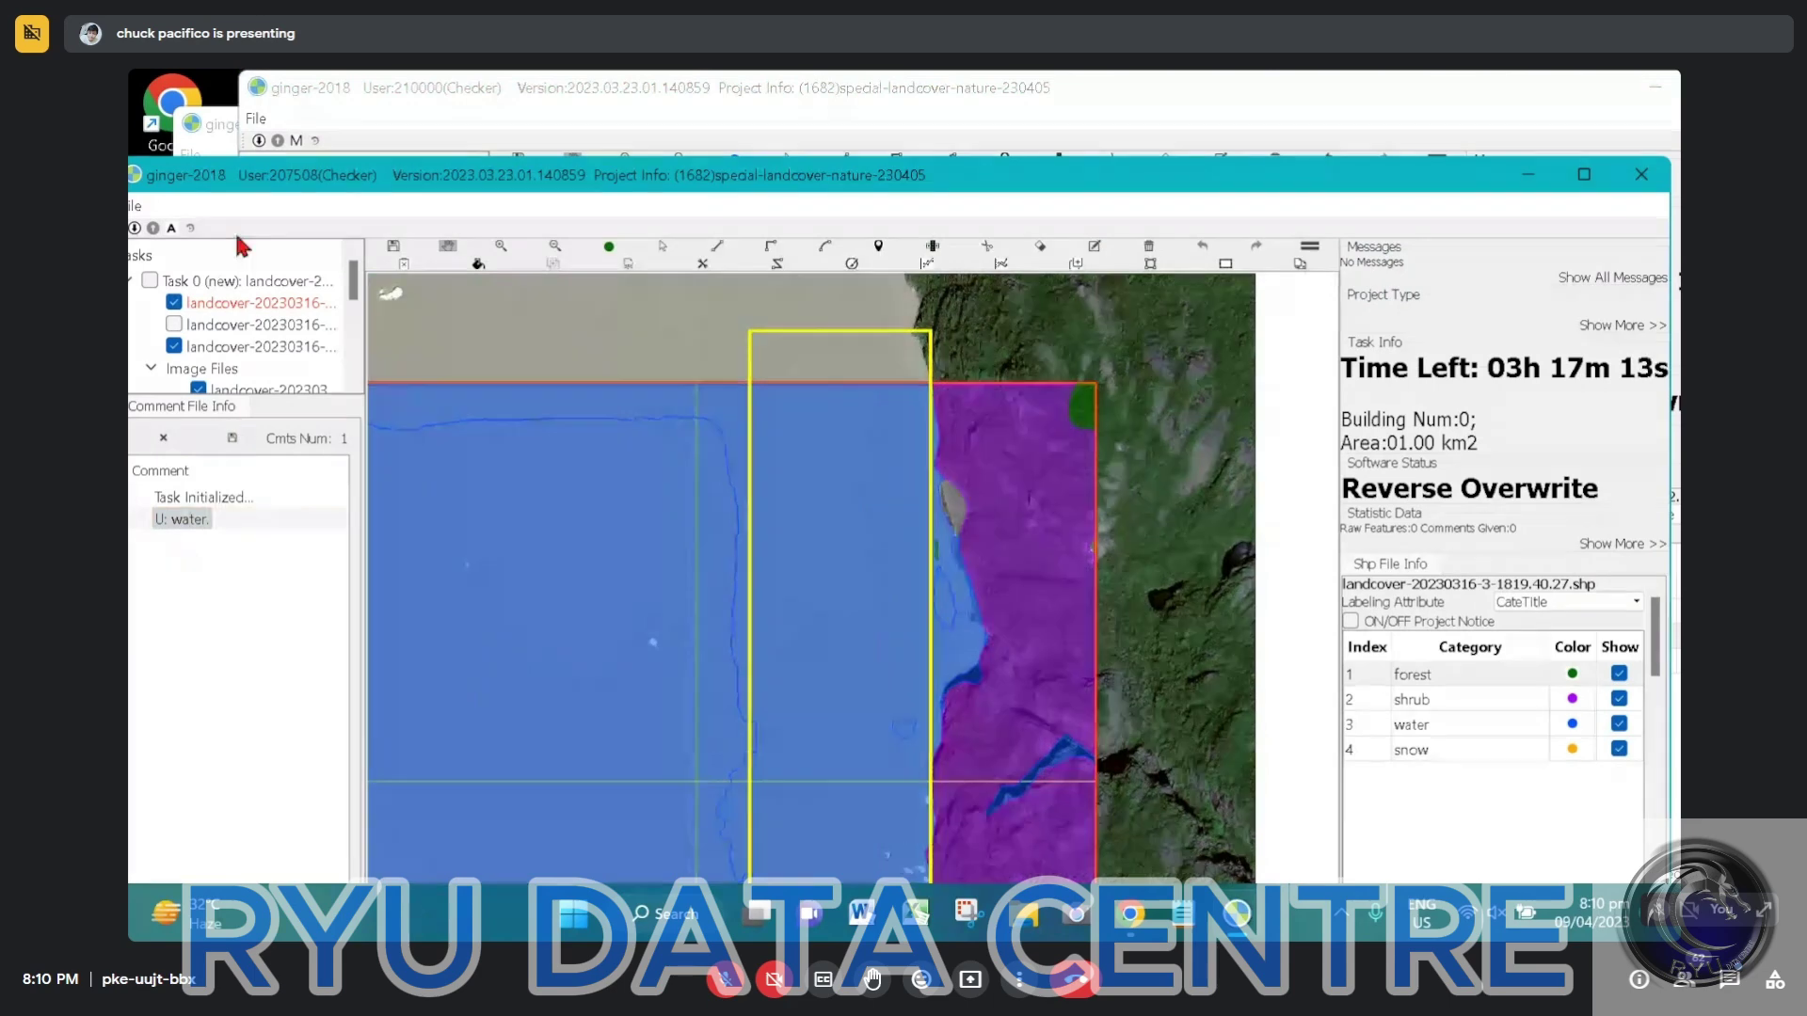
pyautogui.click(238, 280)
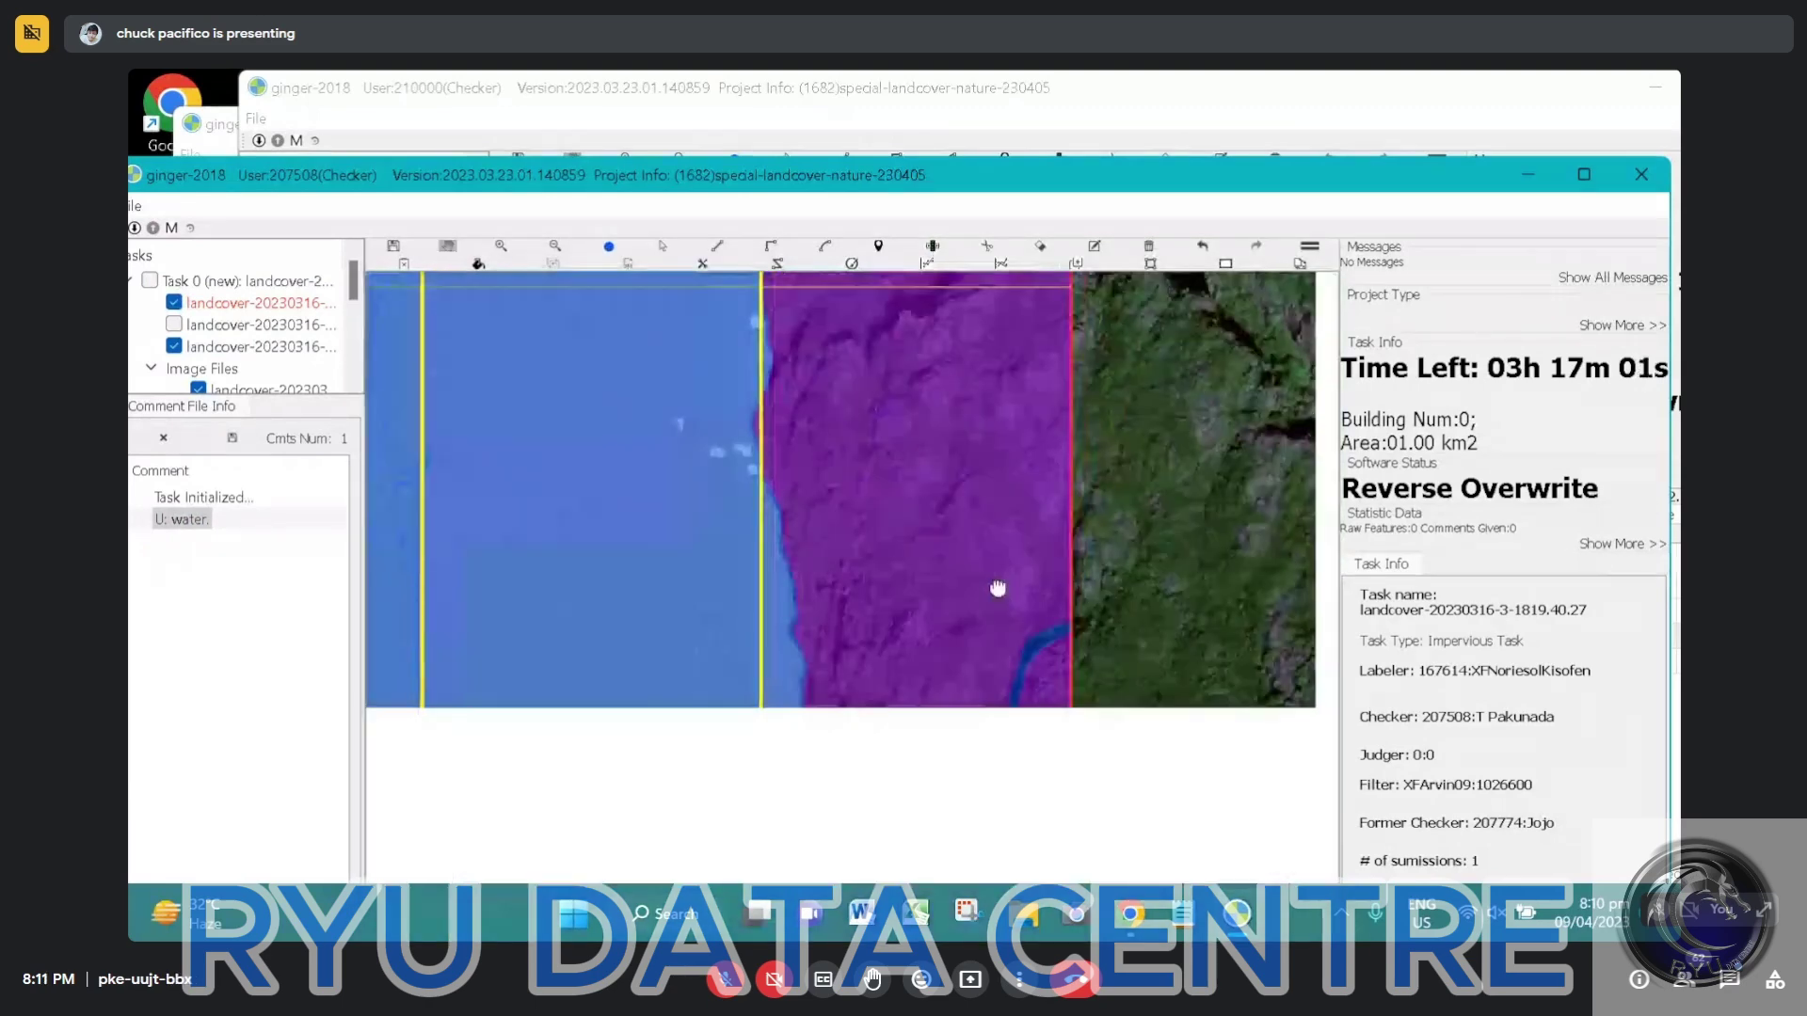
pyautogui.moveTo(997, 588); pyautogui.dragTo(949, 326)
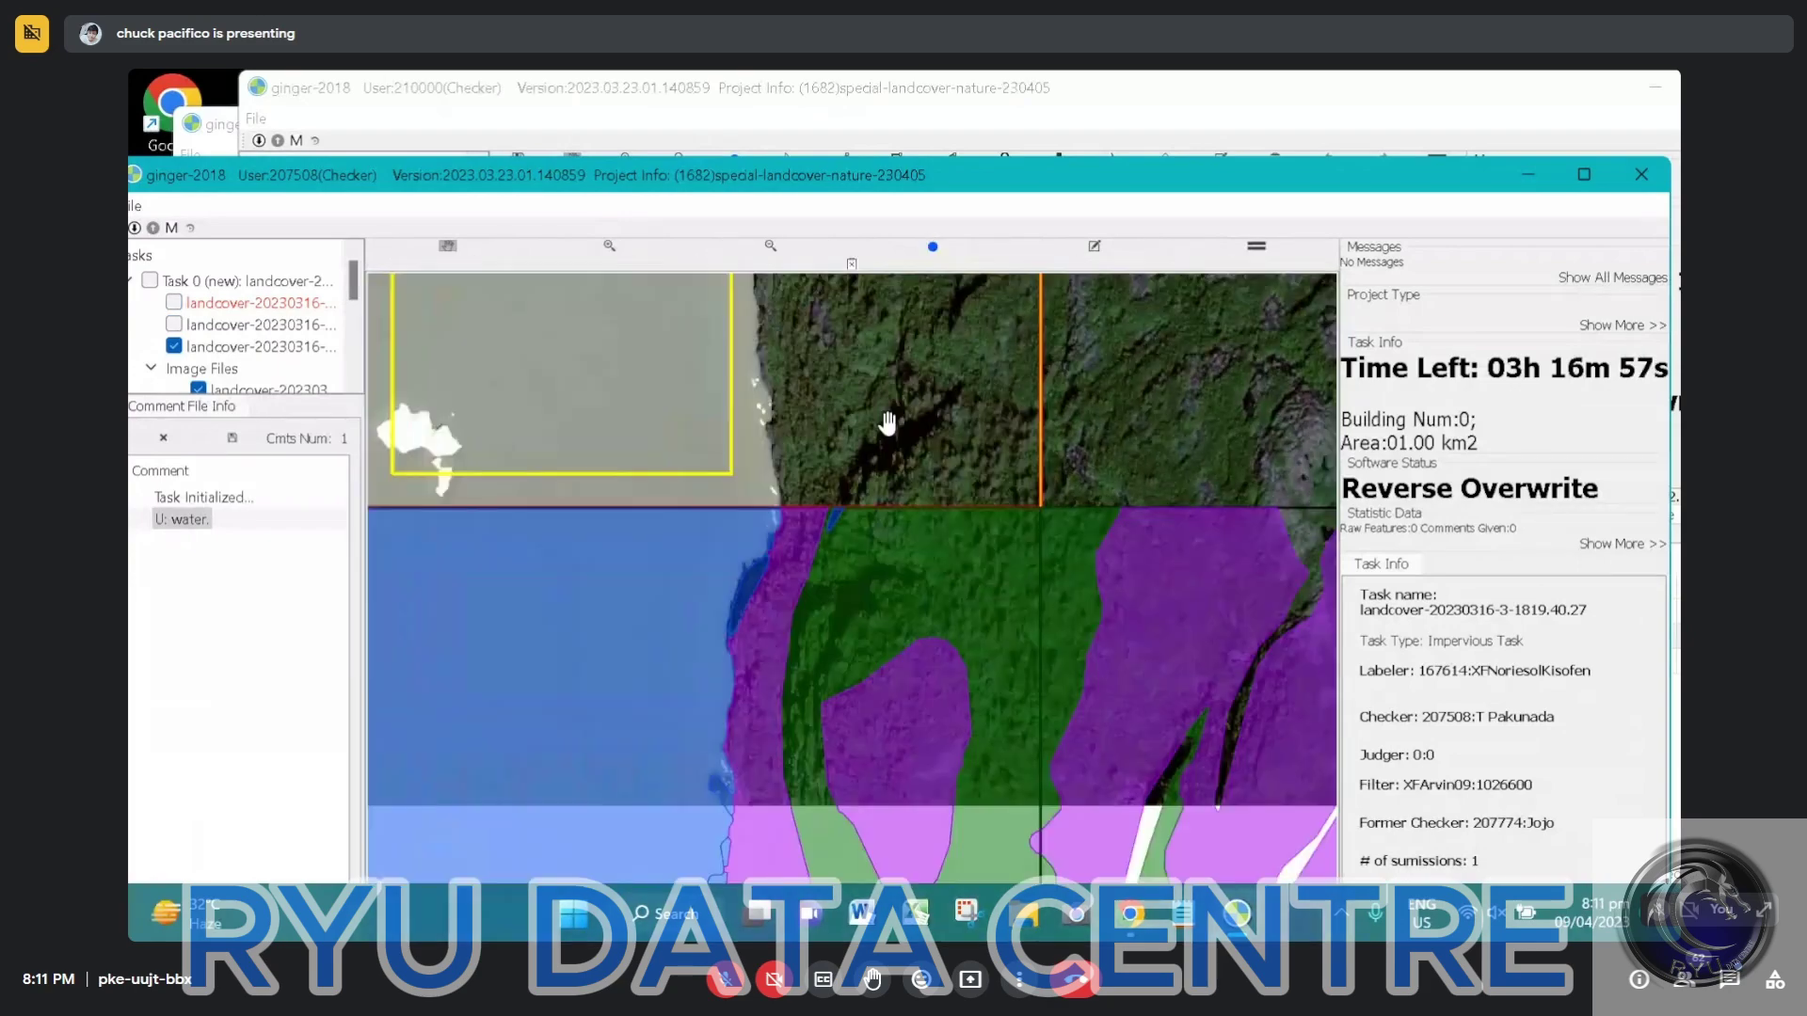
pyautogui.scroll(2, 888, 423)
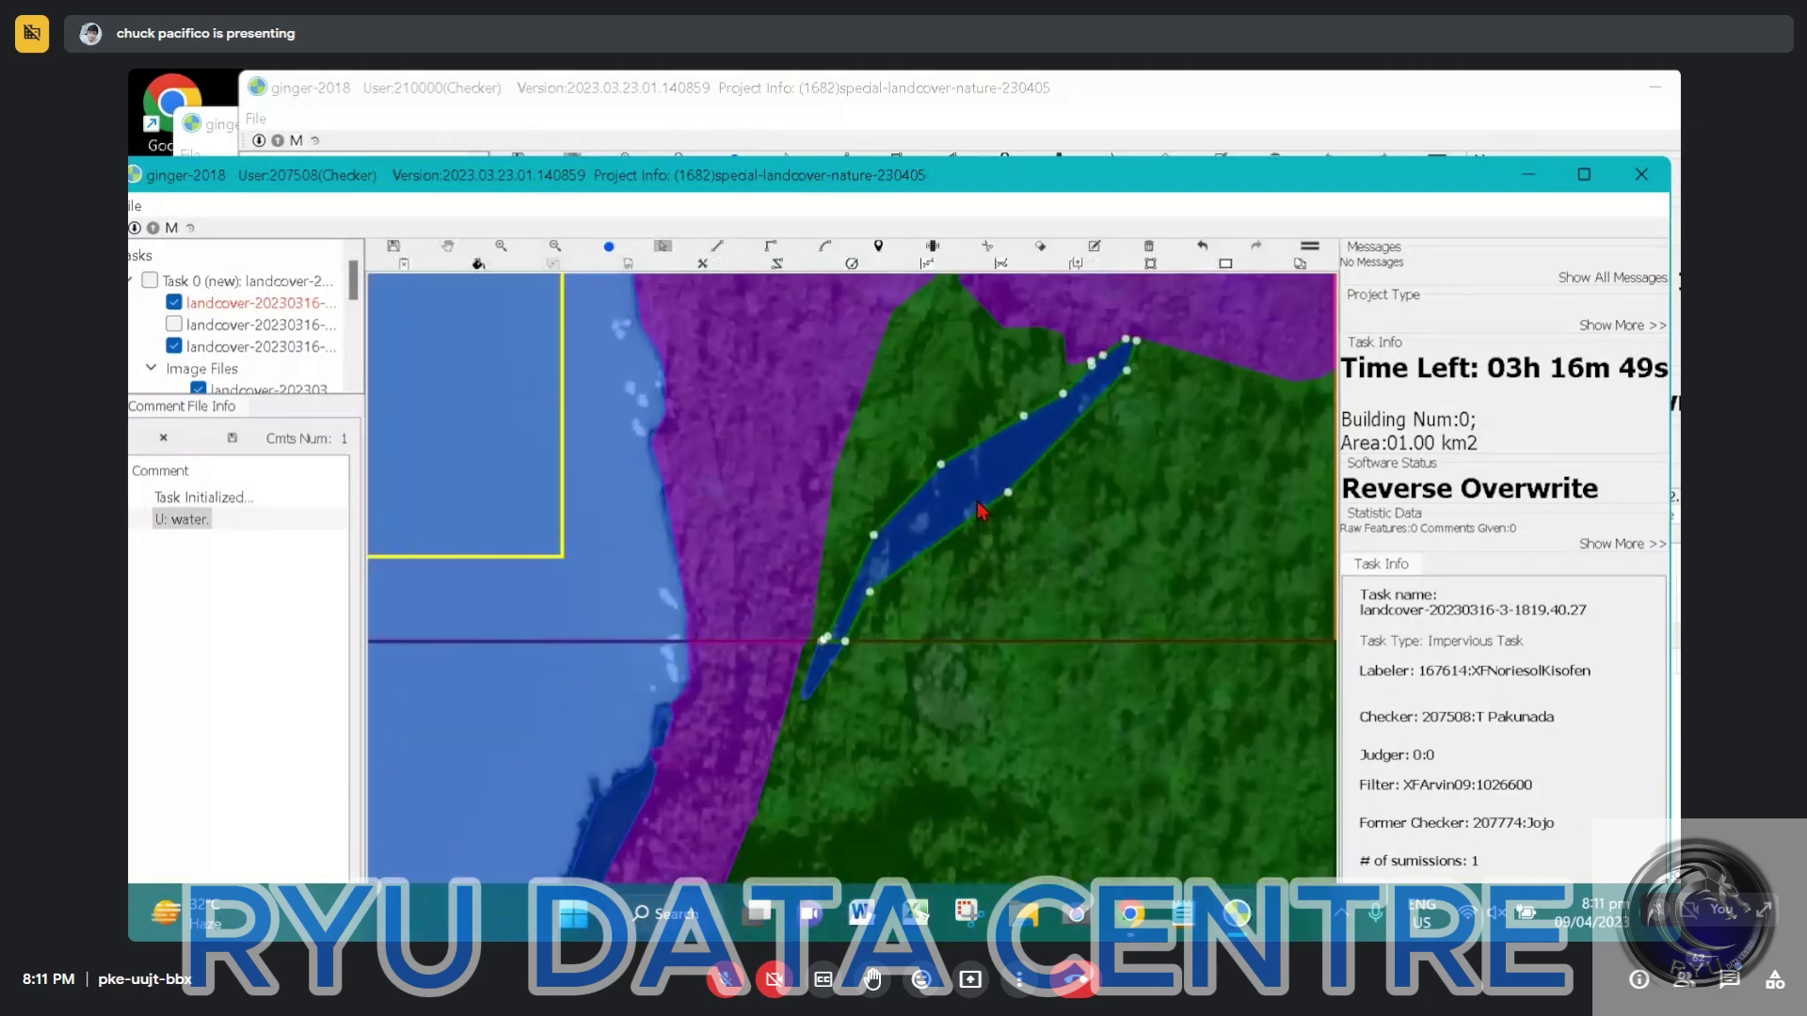
# Step: Delete the narrow water polygon running through the forest
pyautogui.click(979, 510)
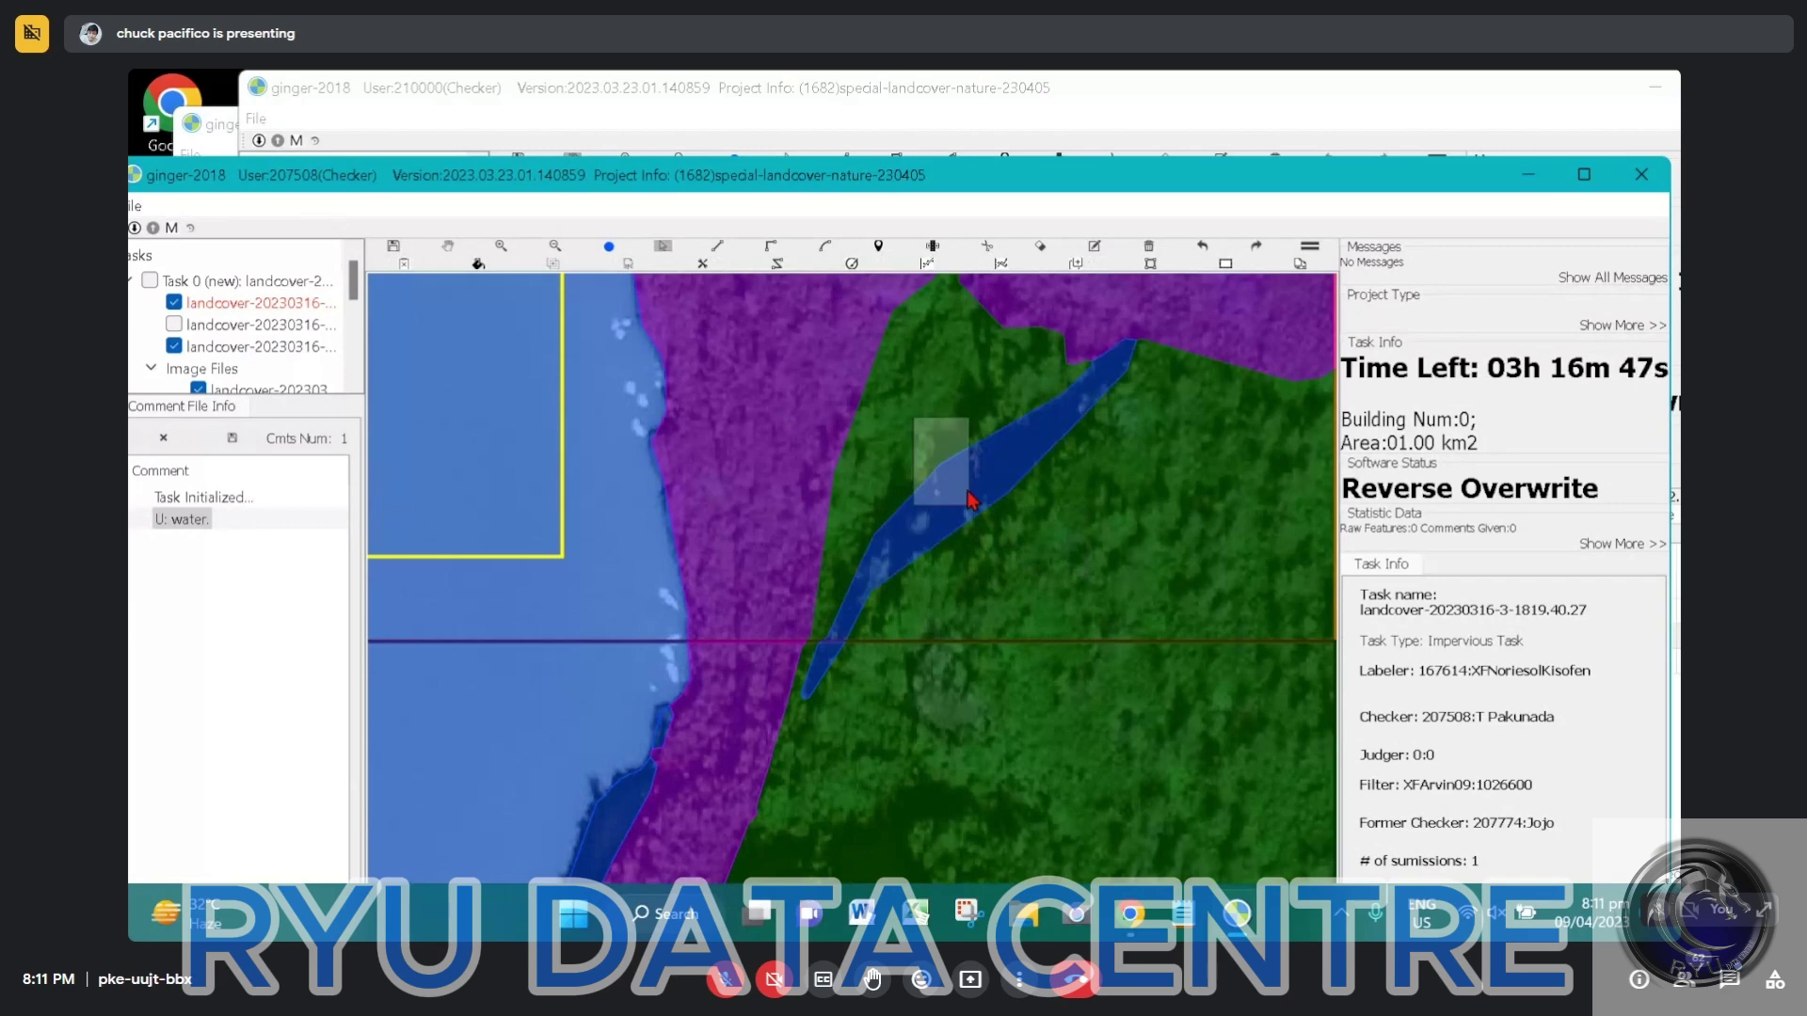
pyautogui.click(972, 500)
pyautogui.press('Delete')
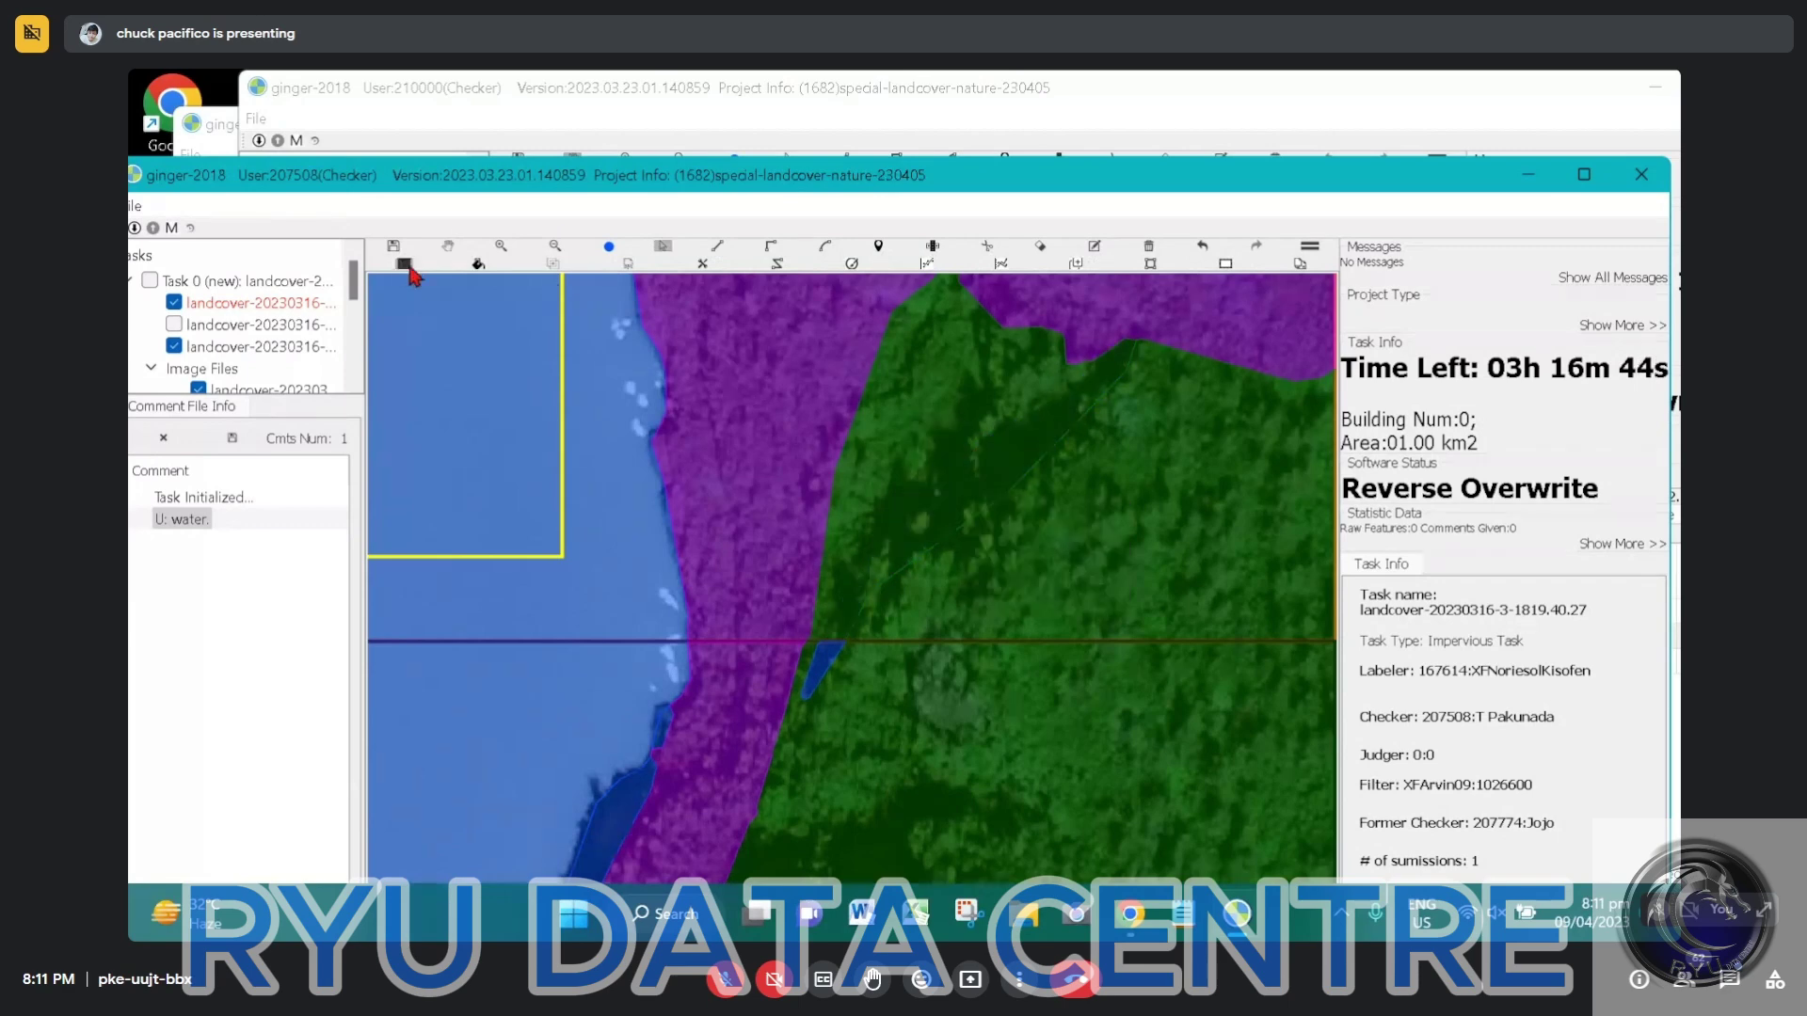
# Step: Attach a comment to the leftover blue piece and submit the comments file's report
pyautogui.click(815, 659)
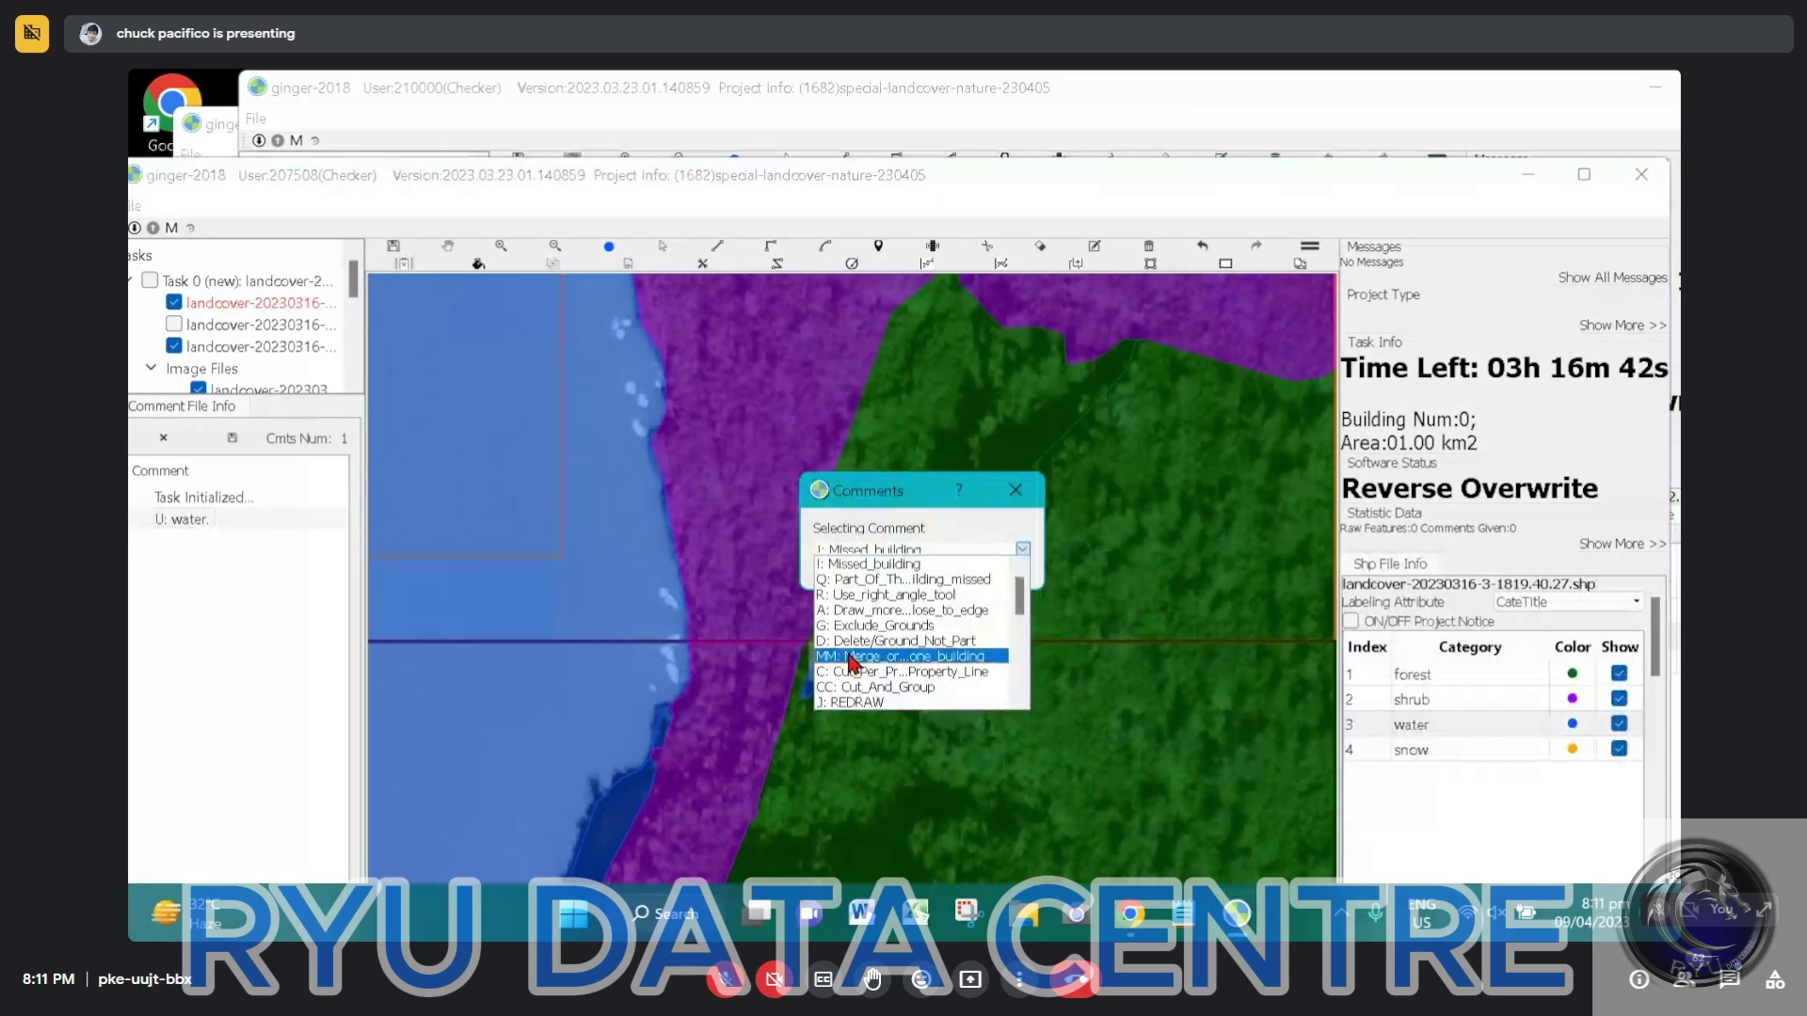
pyautogui.click(851, 649)
pyautogui.press('Return')
pyautogui.scroll(-5, 253, 370)
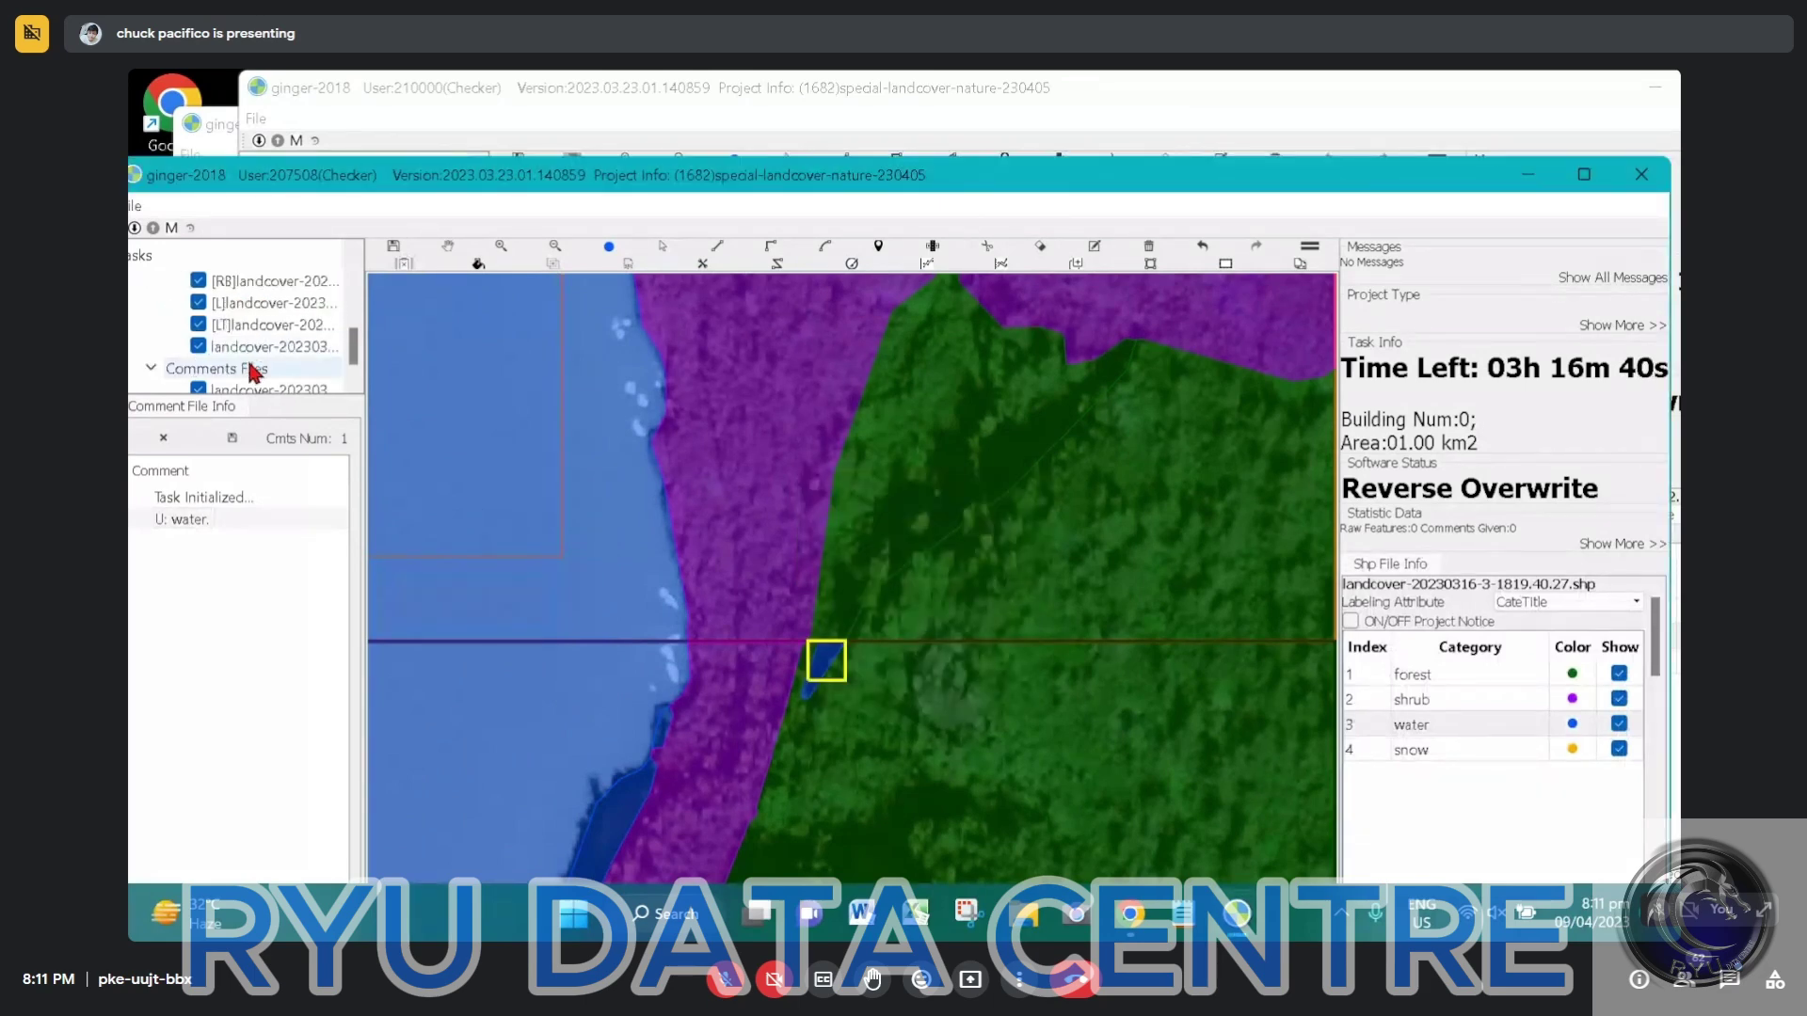
pyautogui.rightClick(313, 359)
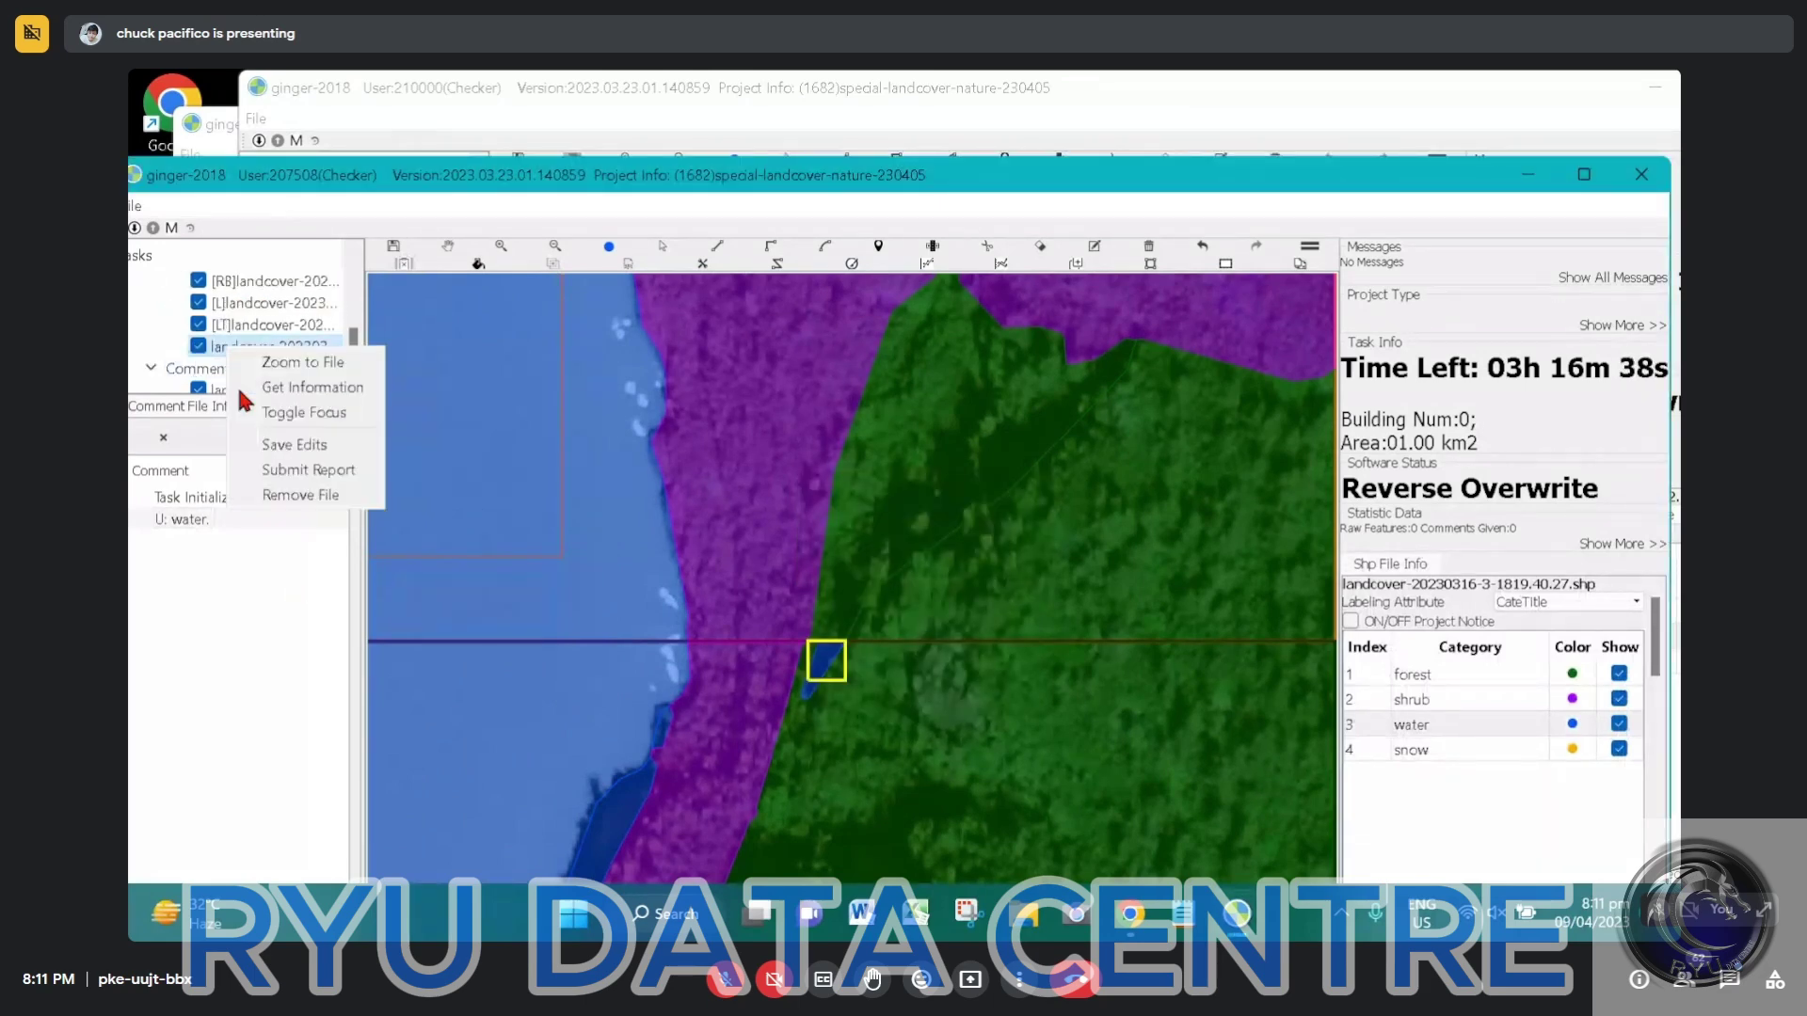
pyautogui.click(355, 479)
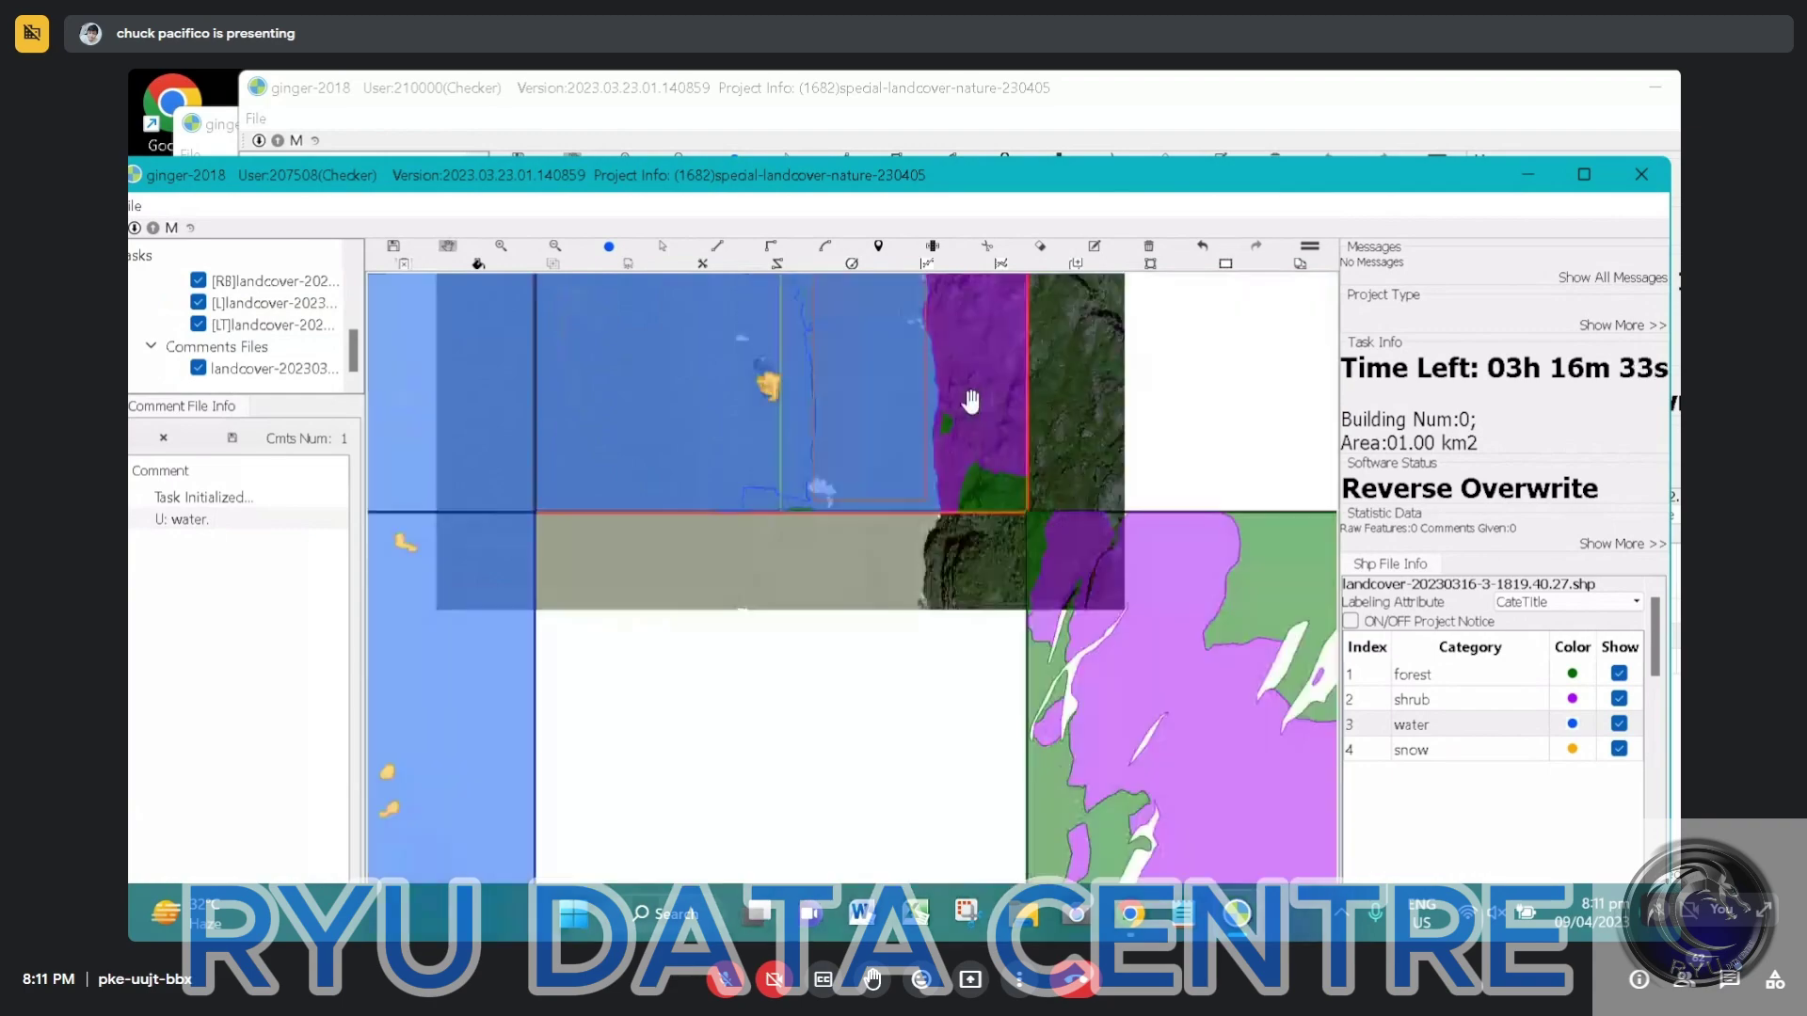
# Step: Reshape the snow polygon to cover the white patch's upper part
pyautogui.scroll(5, 820, 783)
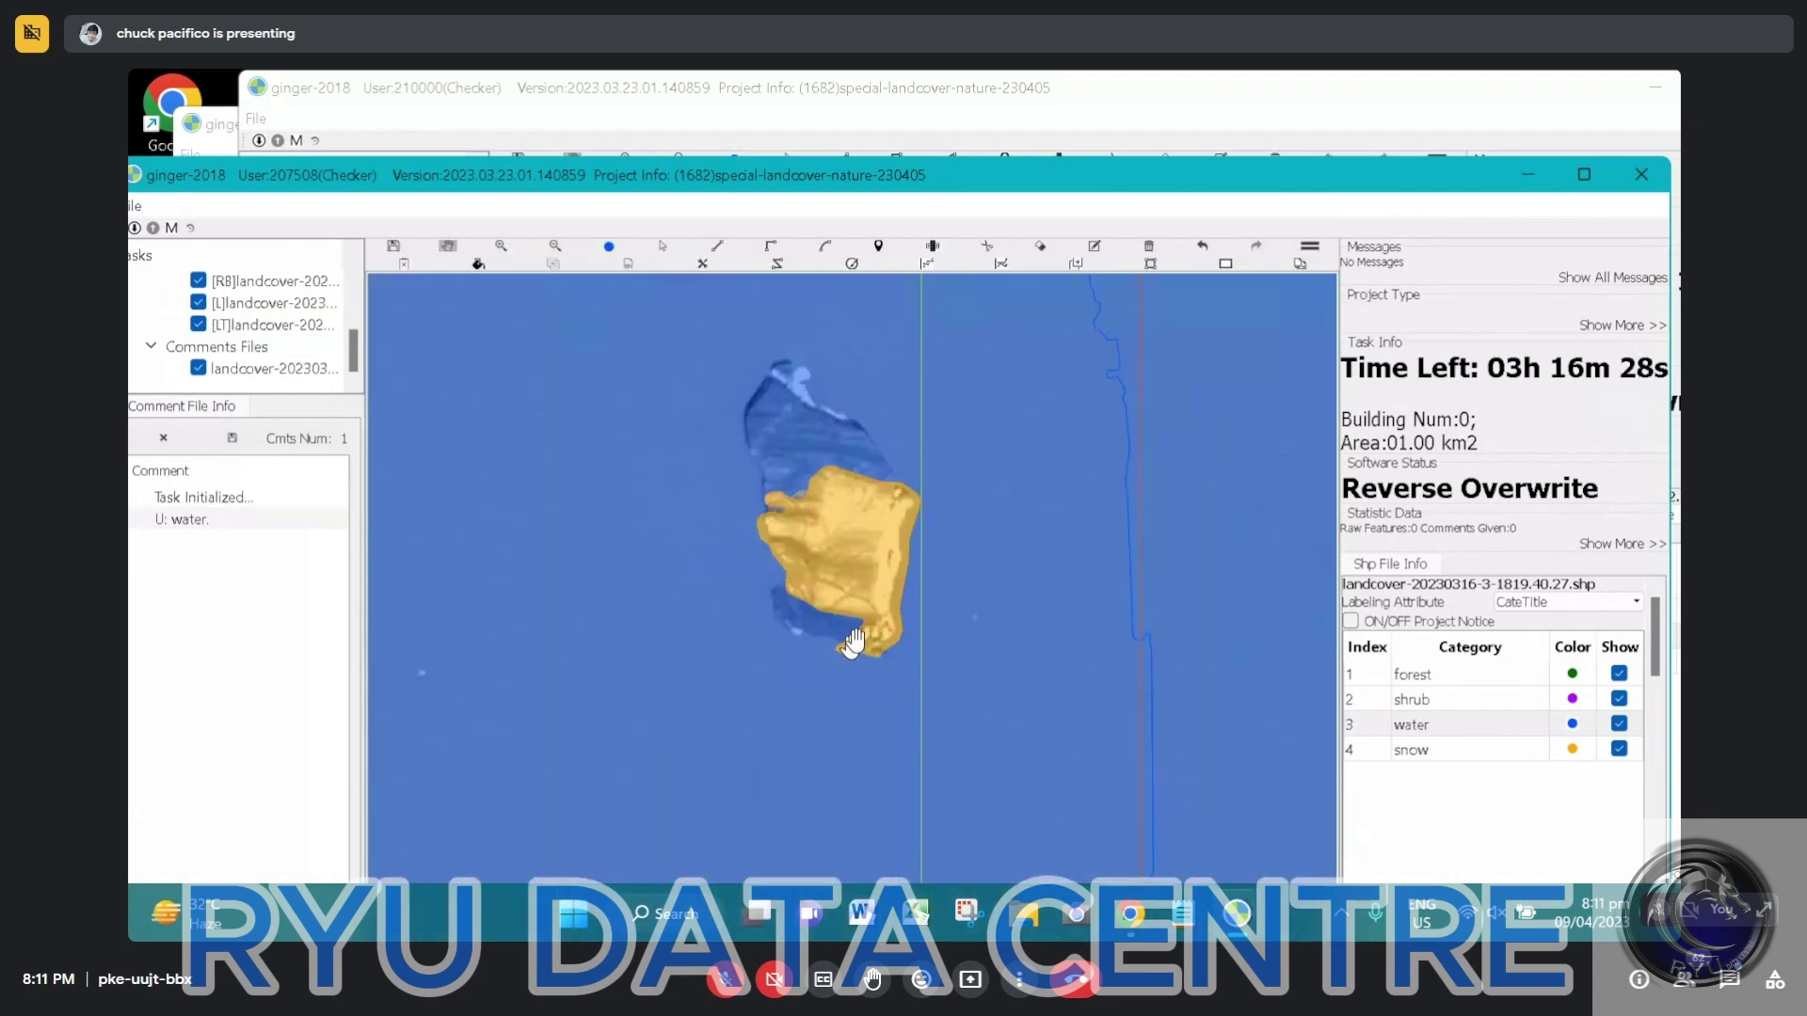
pyautogui.scroll(-2, 852, 642)
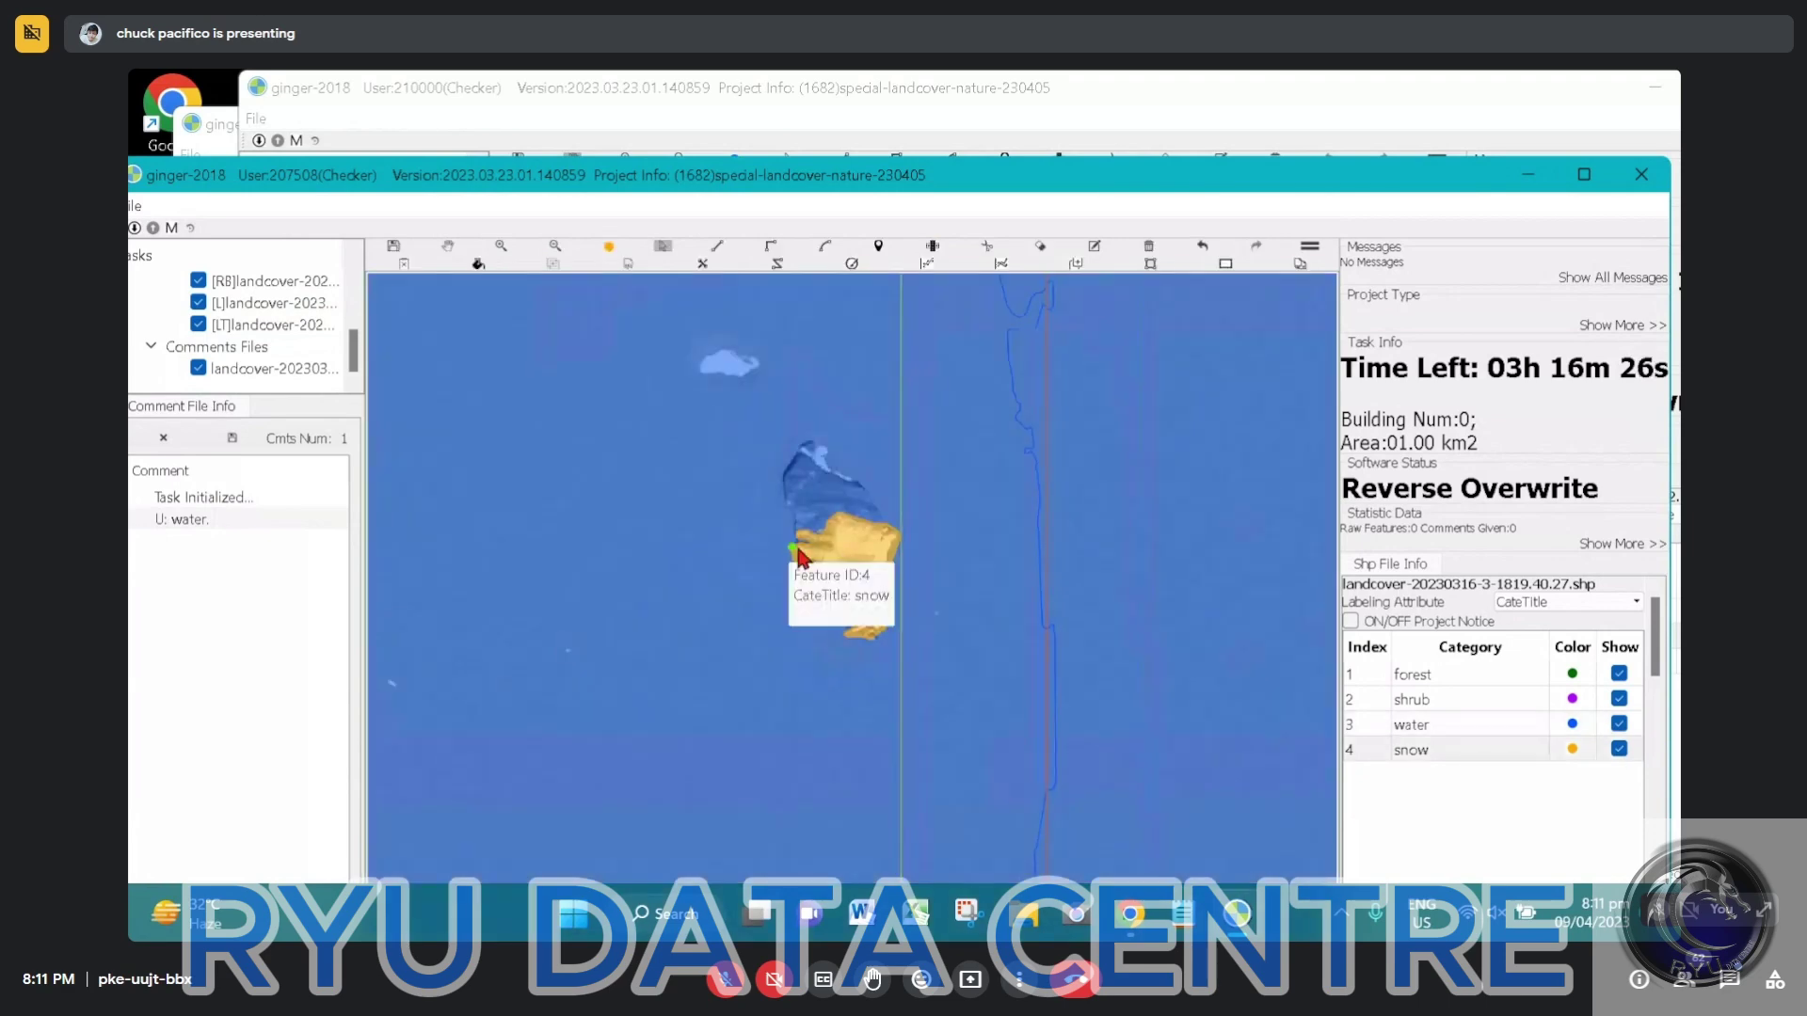
pyautogui.click(799, 538)
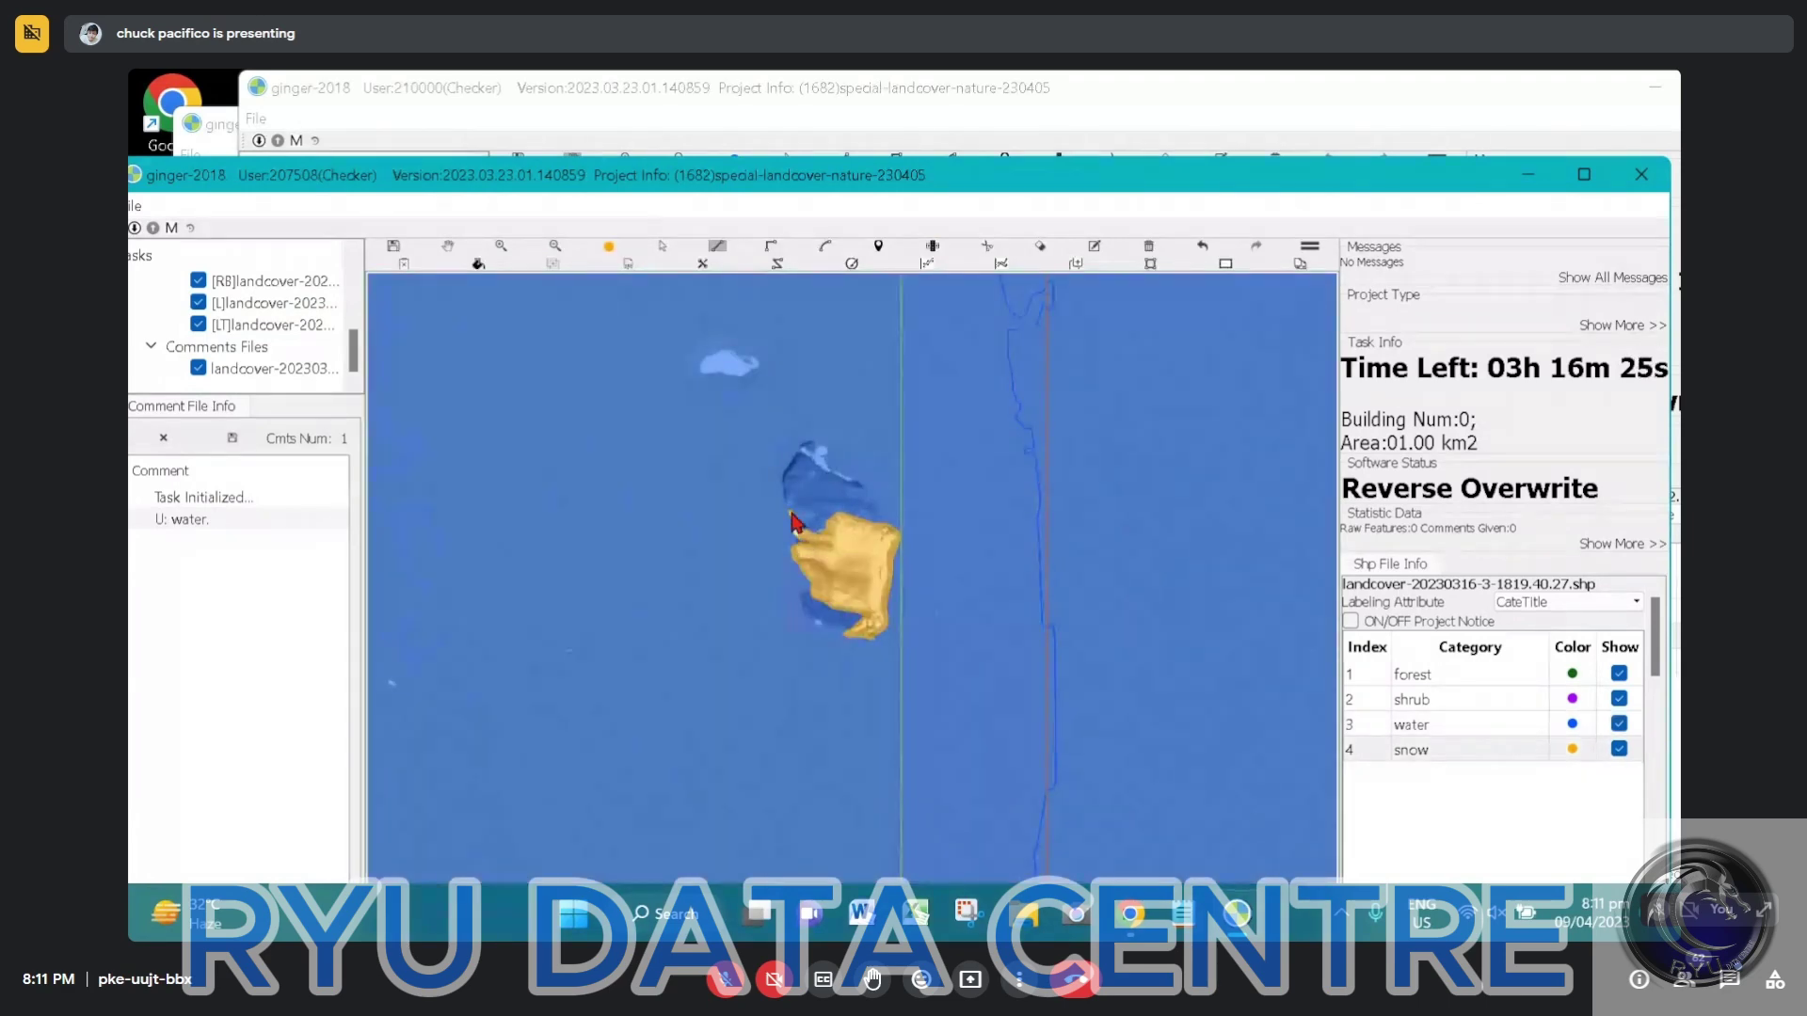
pyautogui.moveTo(792, 520); pyautogui.dragTo(809, 456)
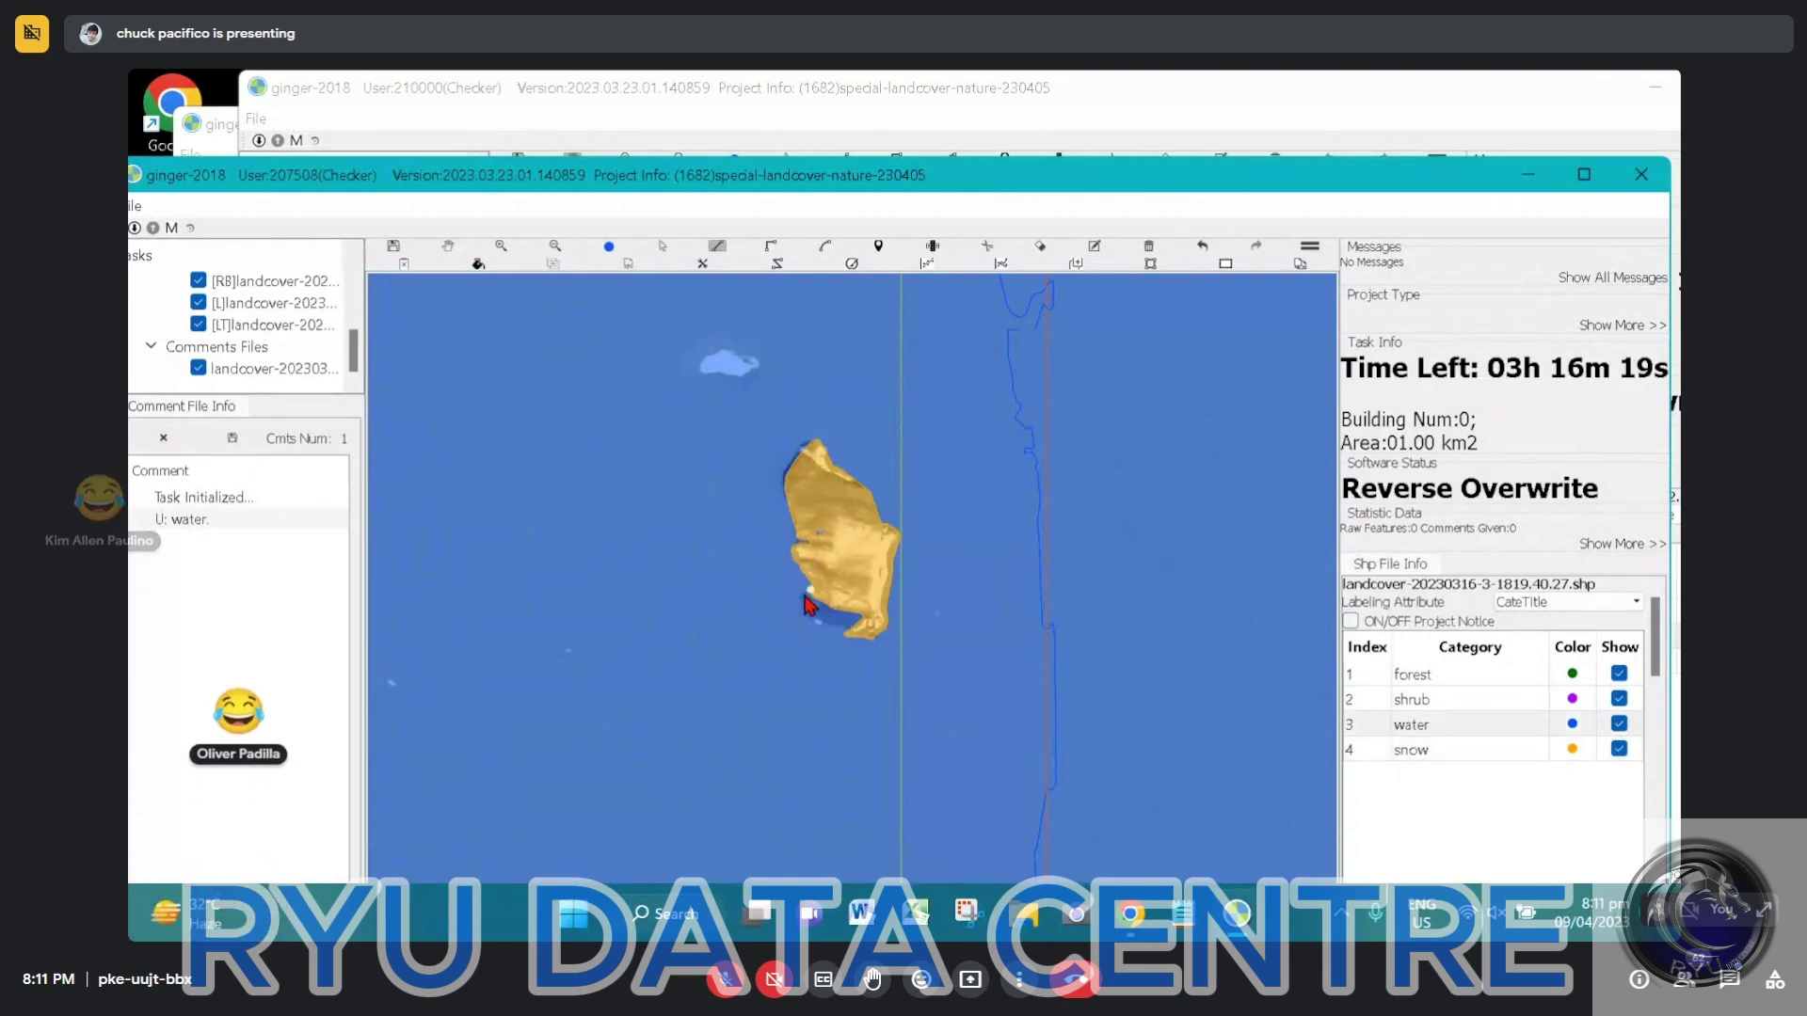
pyautogui.press('Escape')
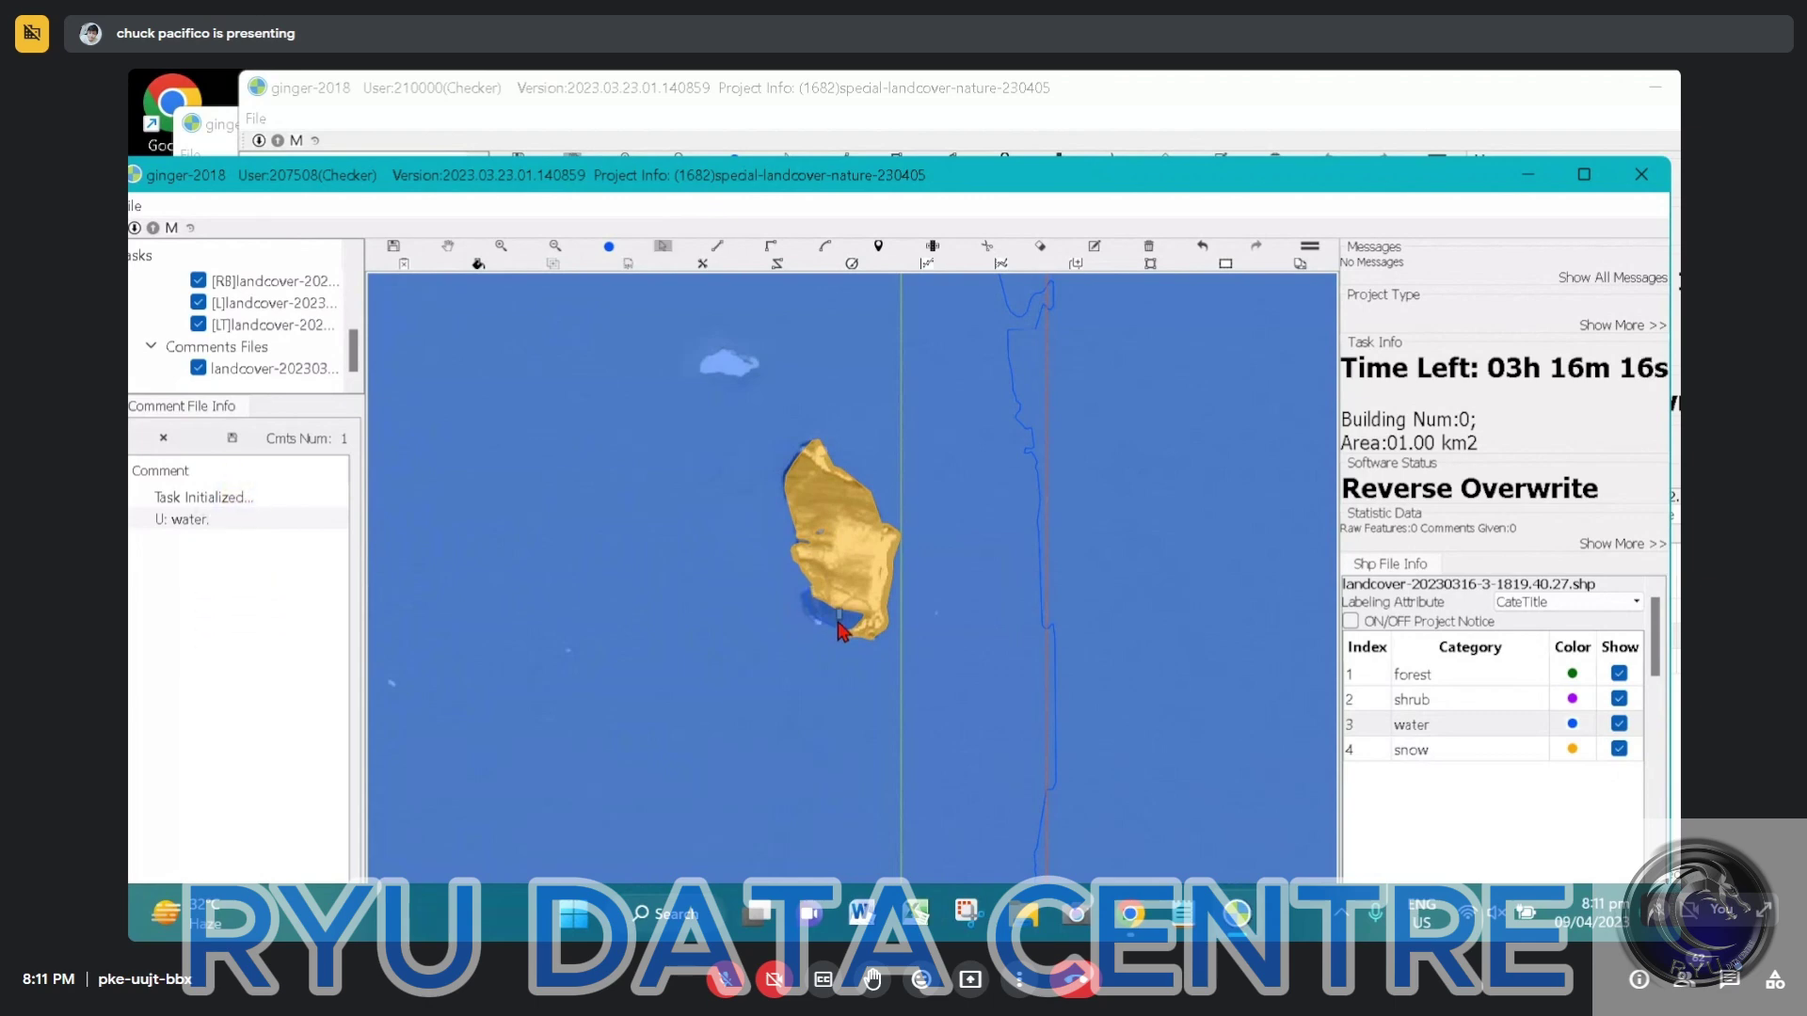
# Step: Inspect the features around the snow patch and the green forest strip along the water's edge
pyautogui.click(881, 594)
pyautogui.scroll(-5, 880, 594)
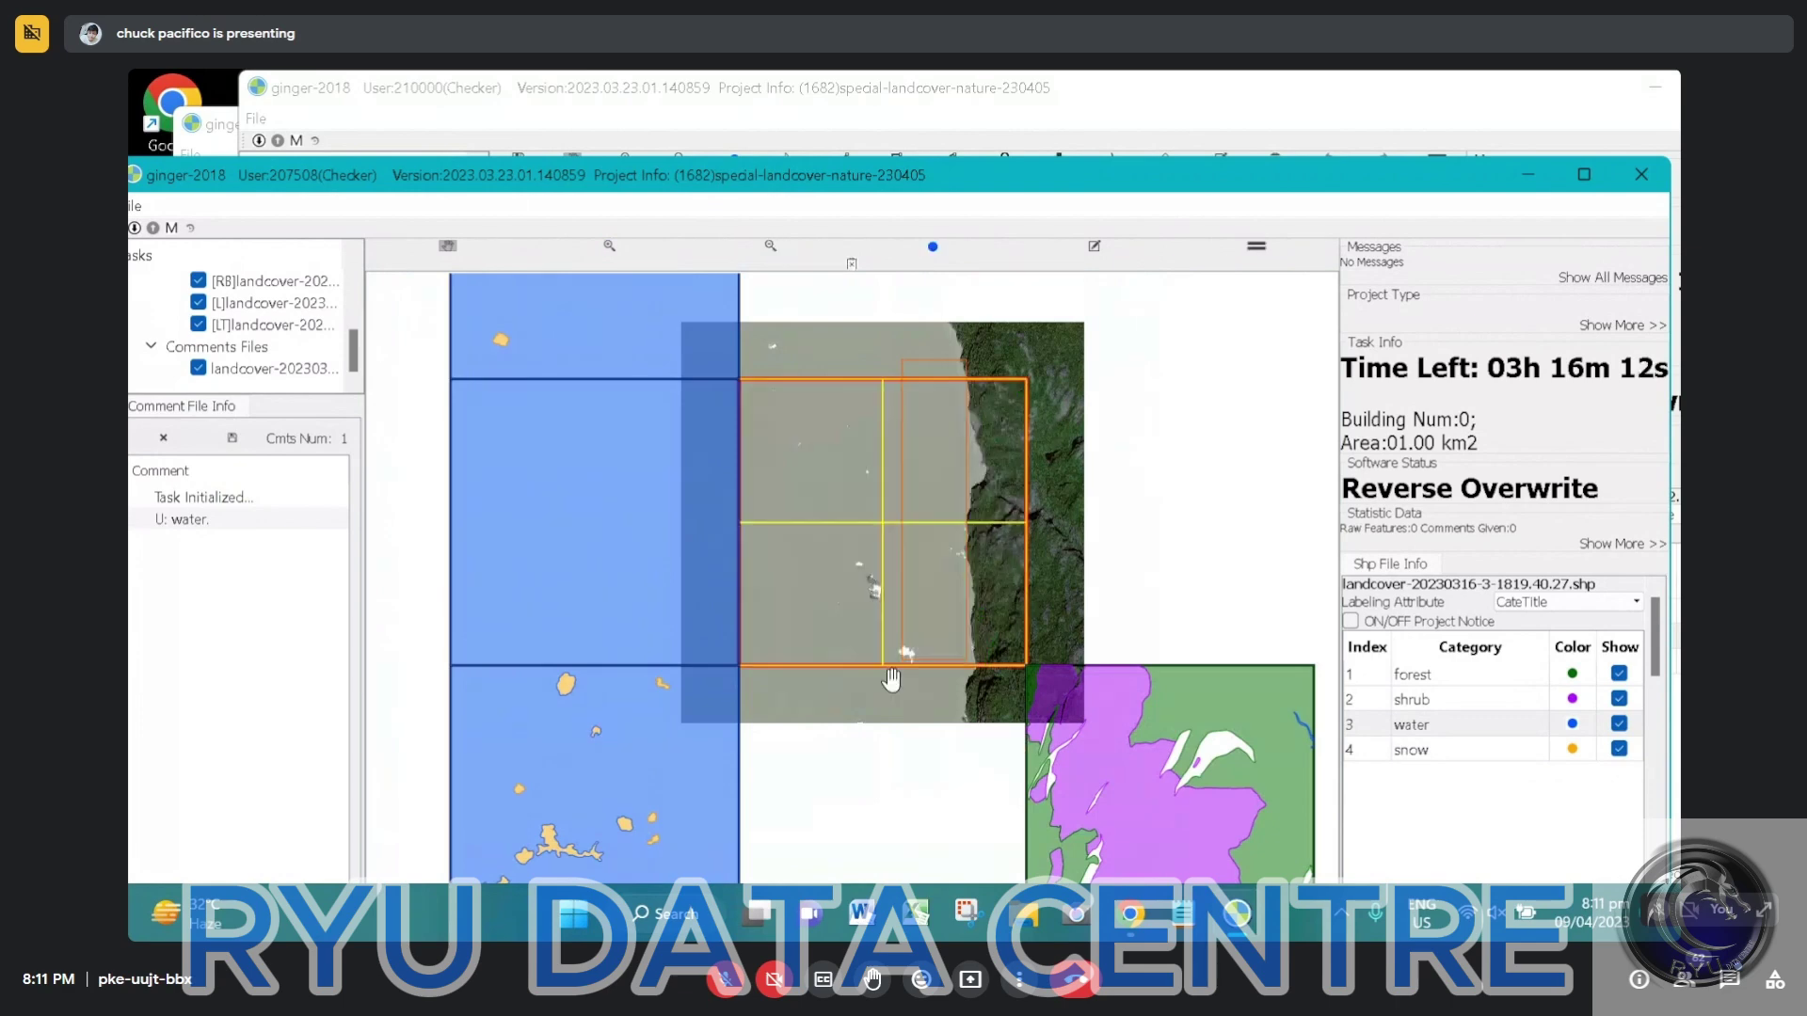
pyautogui.scroll(5, 891, 678)
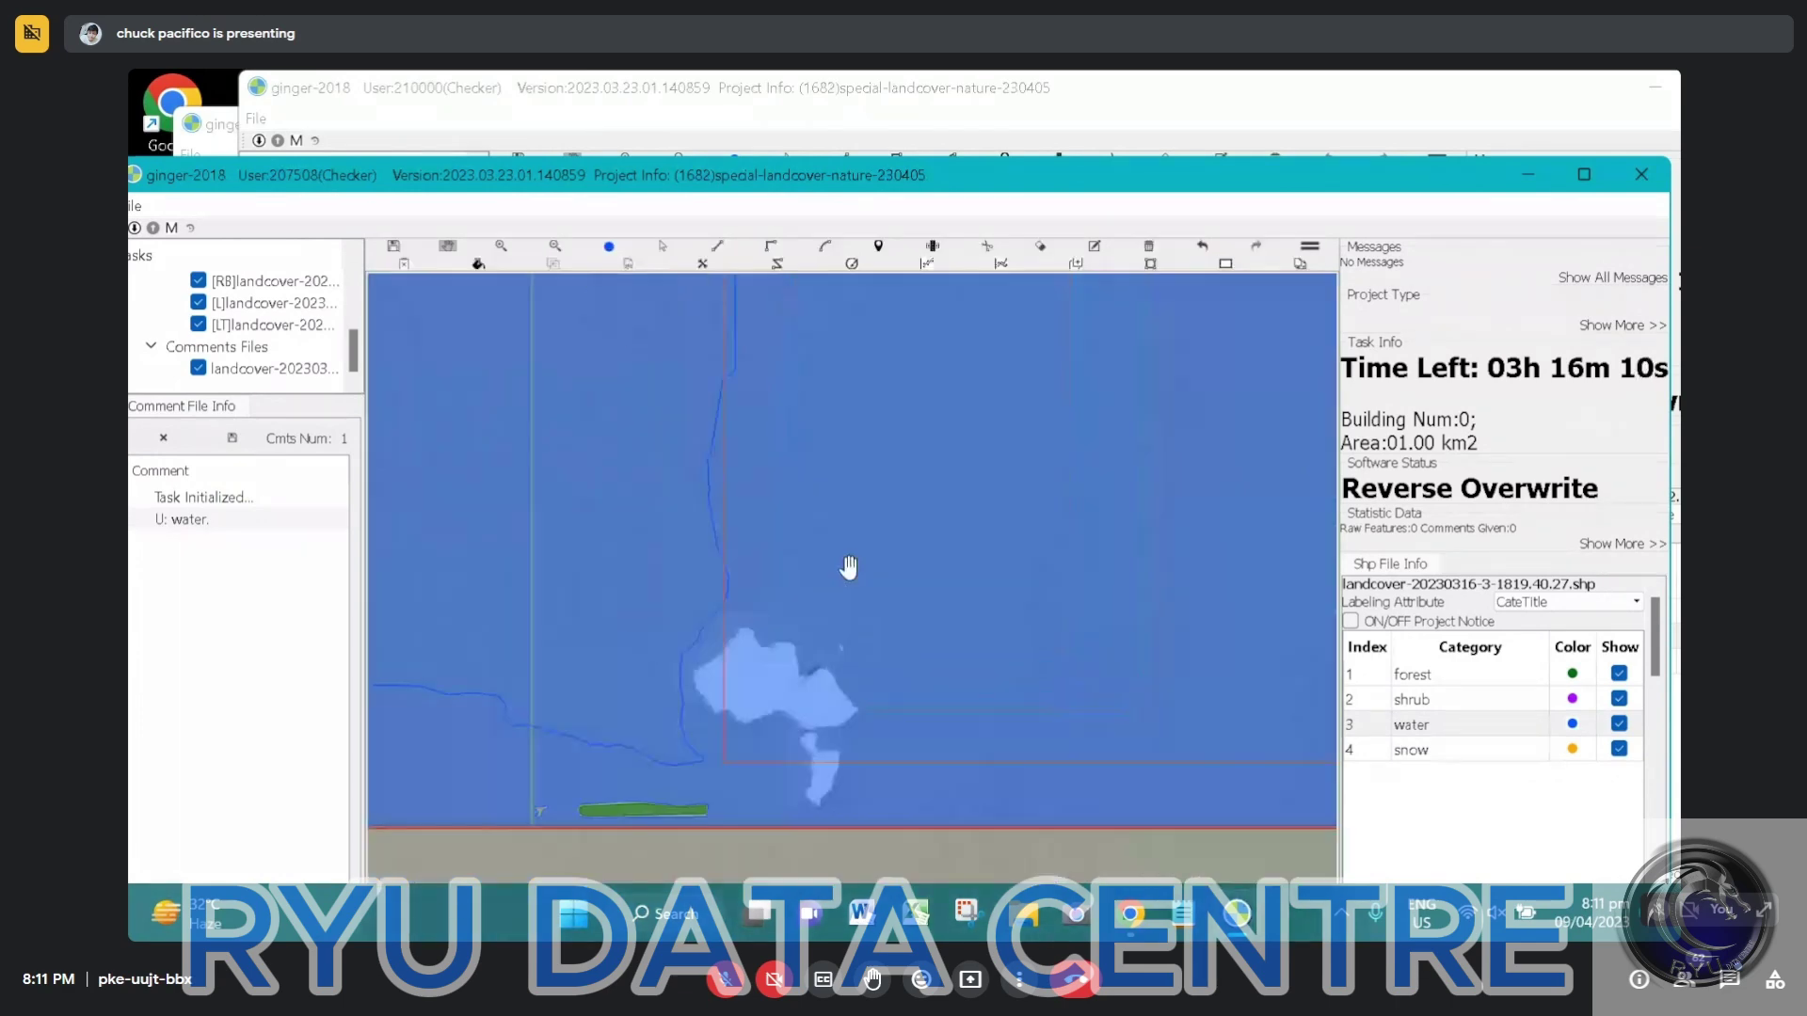
pyautogui.moveTo(782, 722); pyautogui.dragTo(886, 481)
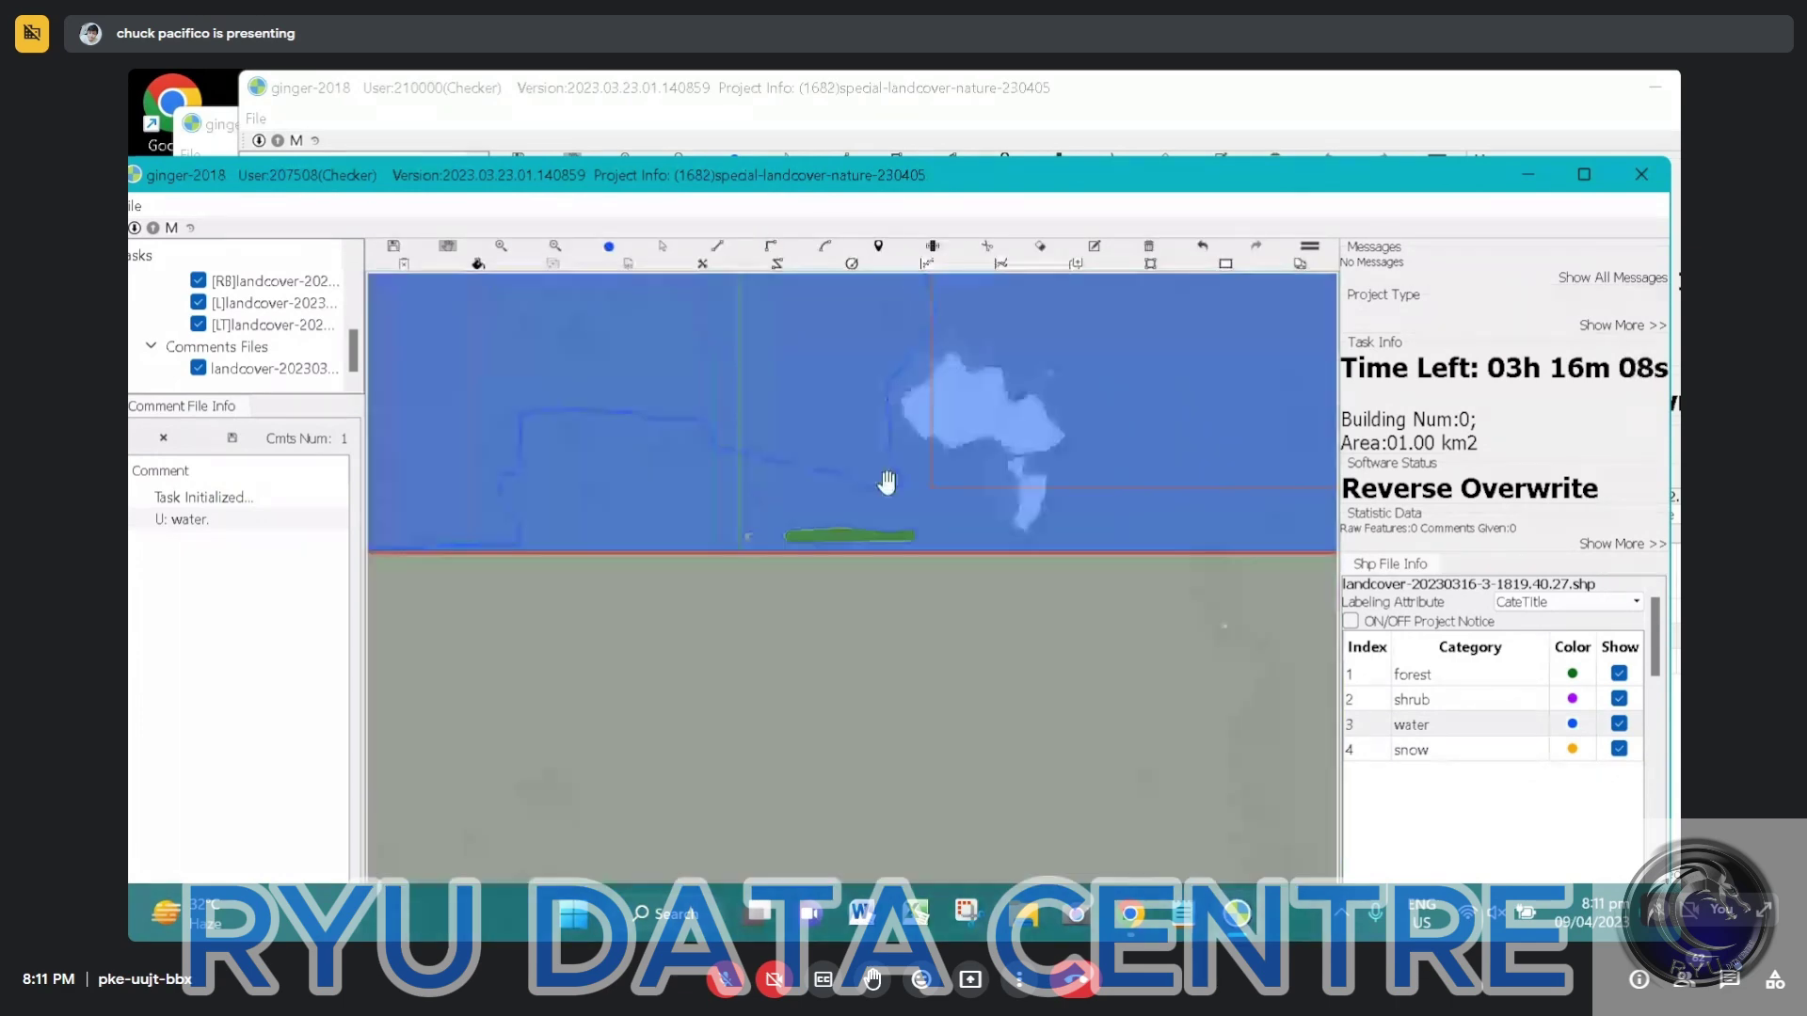
pyautogui.scroll(2, 828, 532)
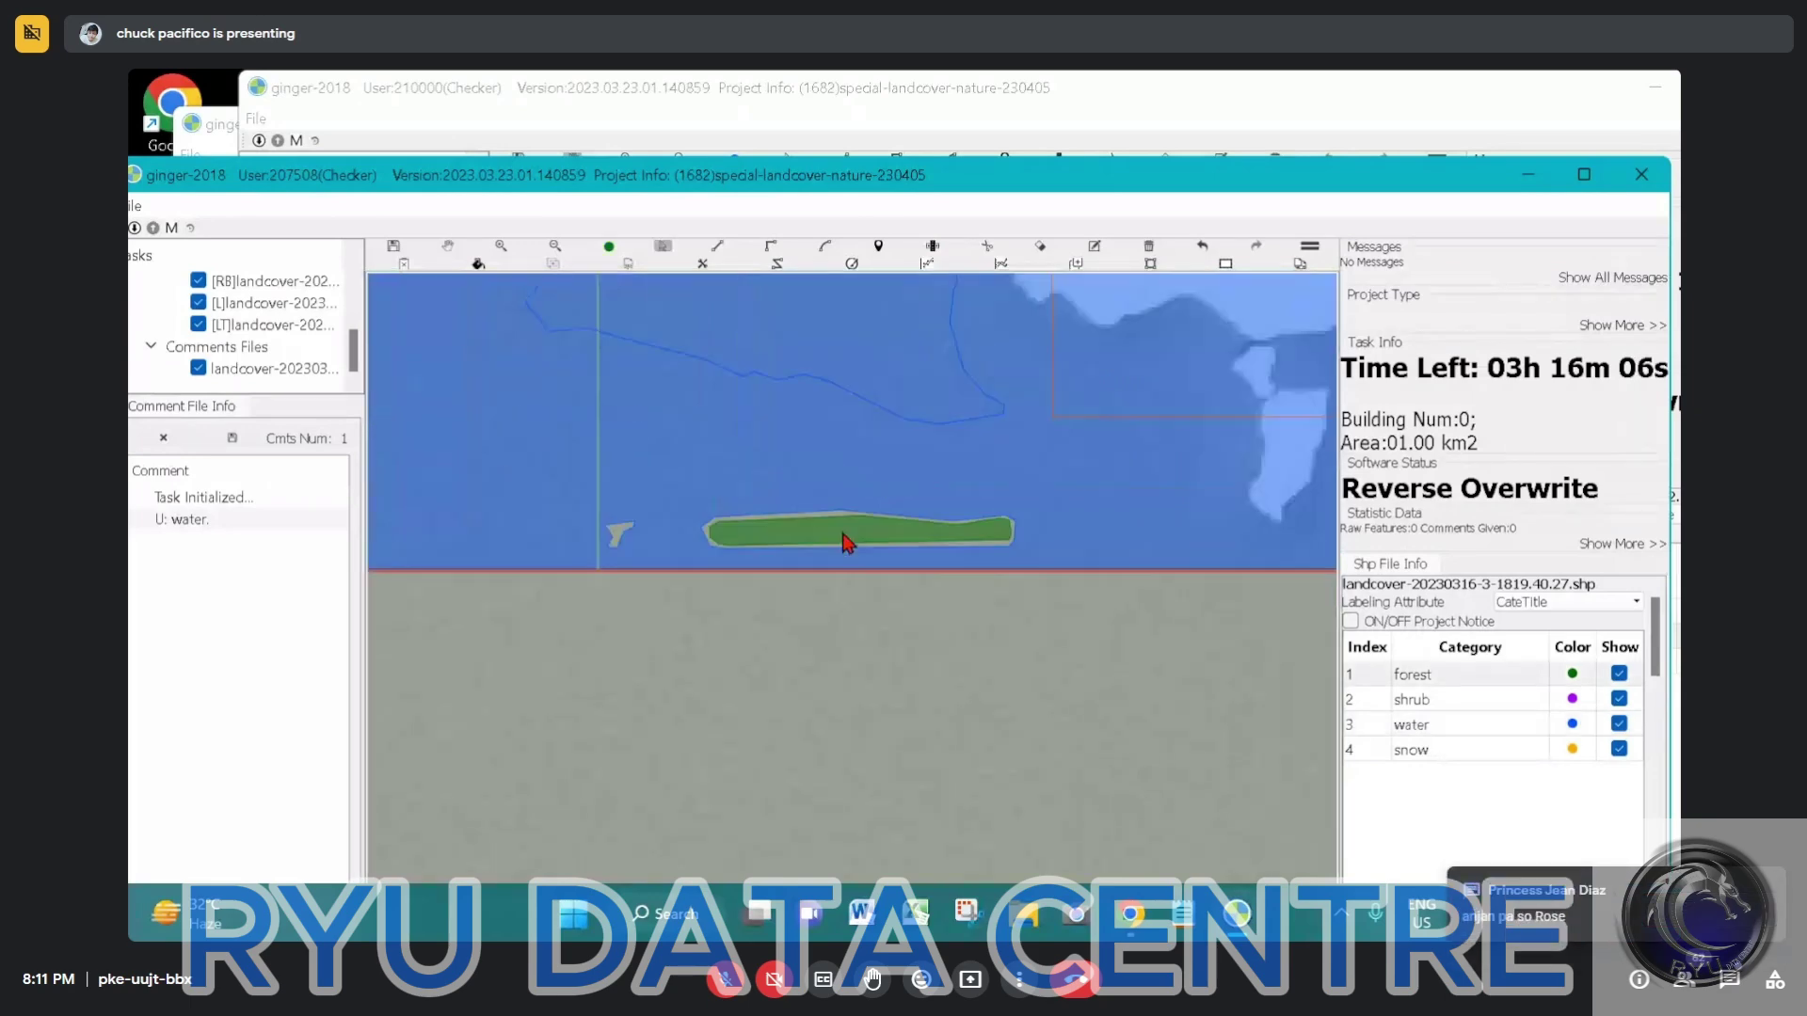
pyautogui.click(779, 533)
pyautogui.click(823, 525)
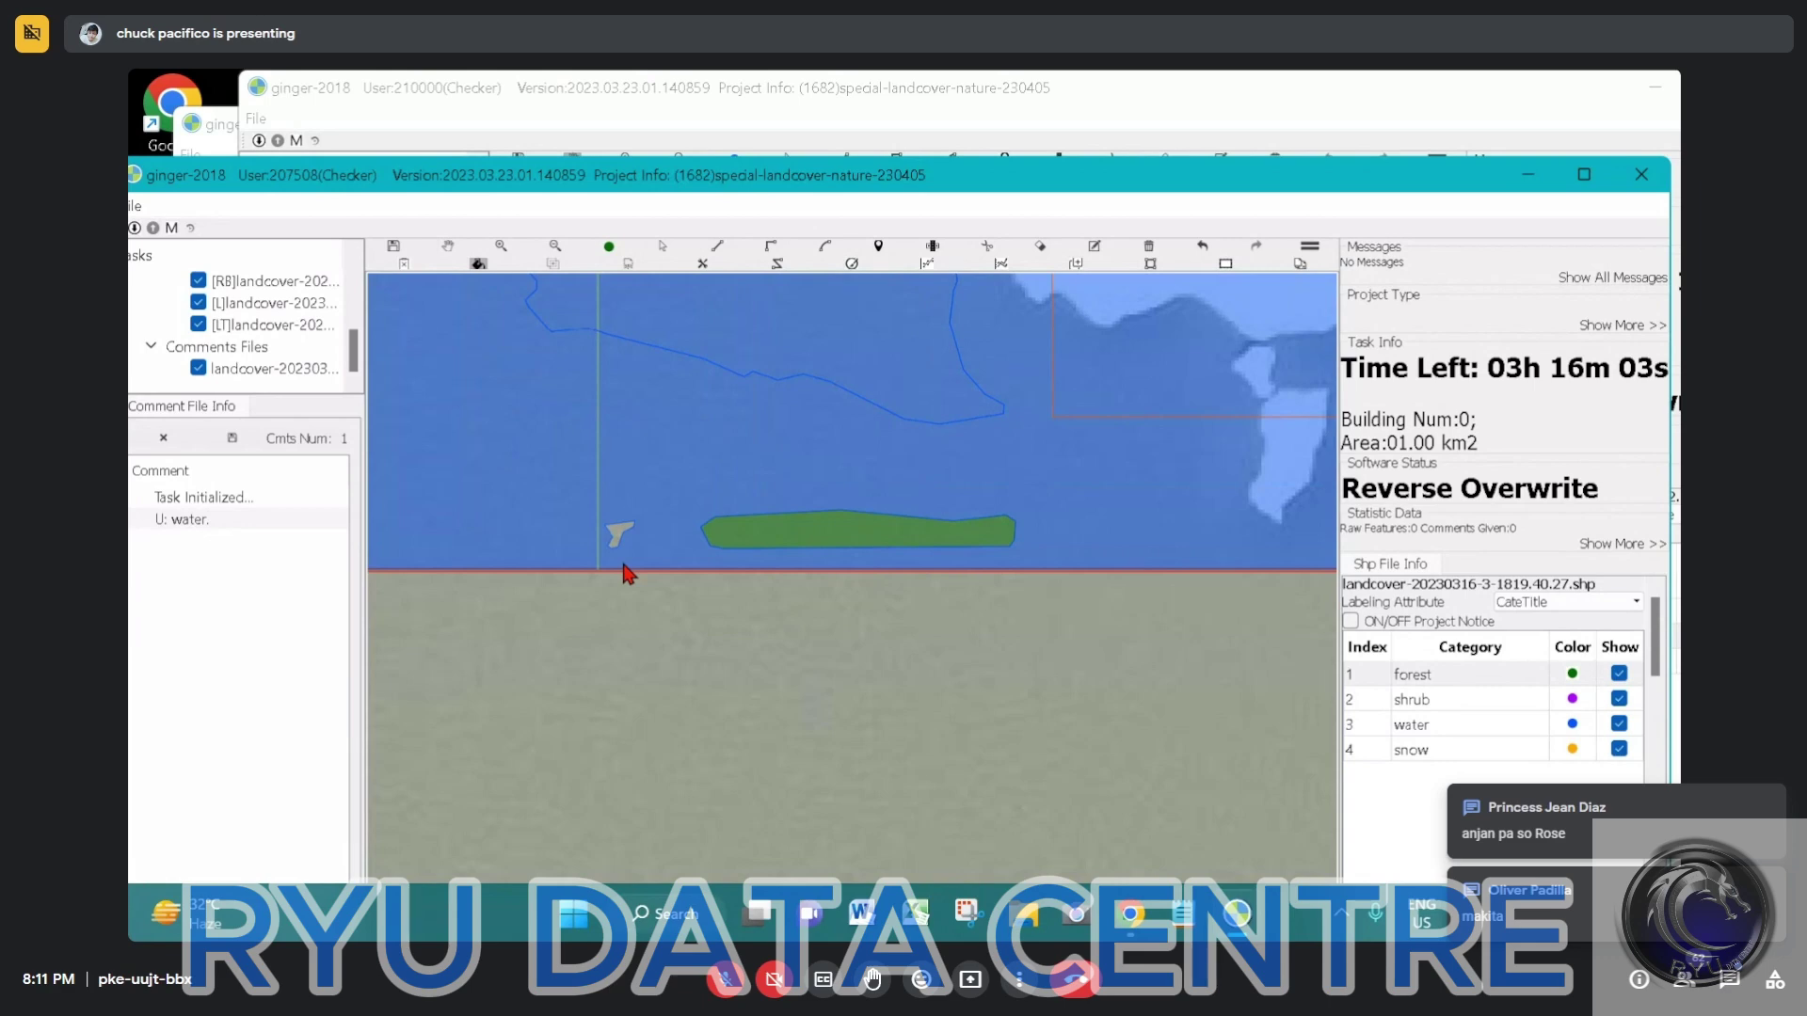
pyautogui.scroll(2, 626, 564)
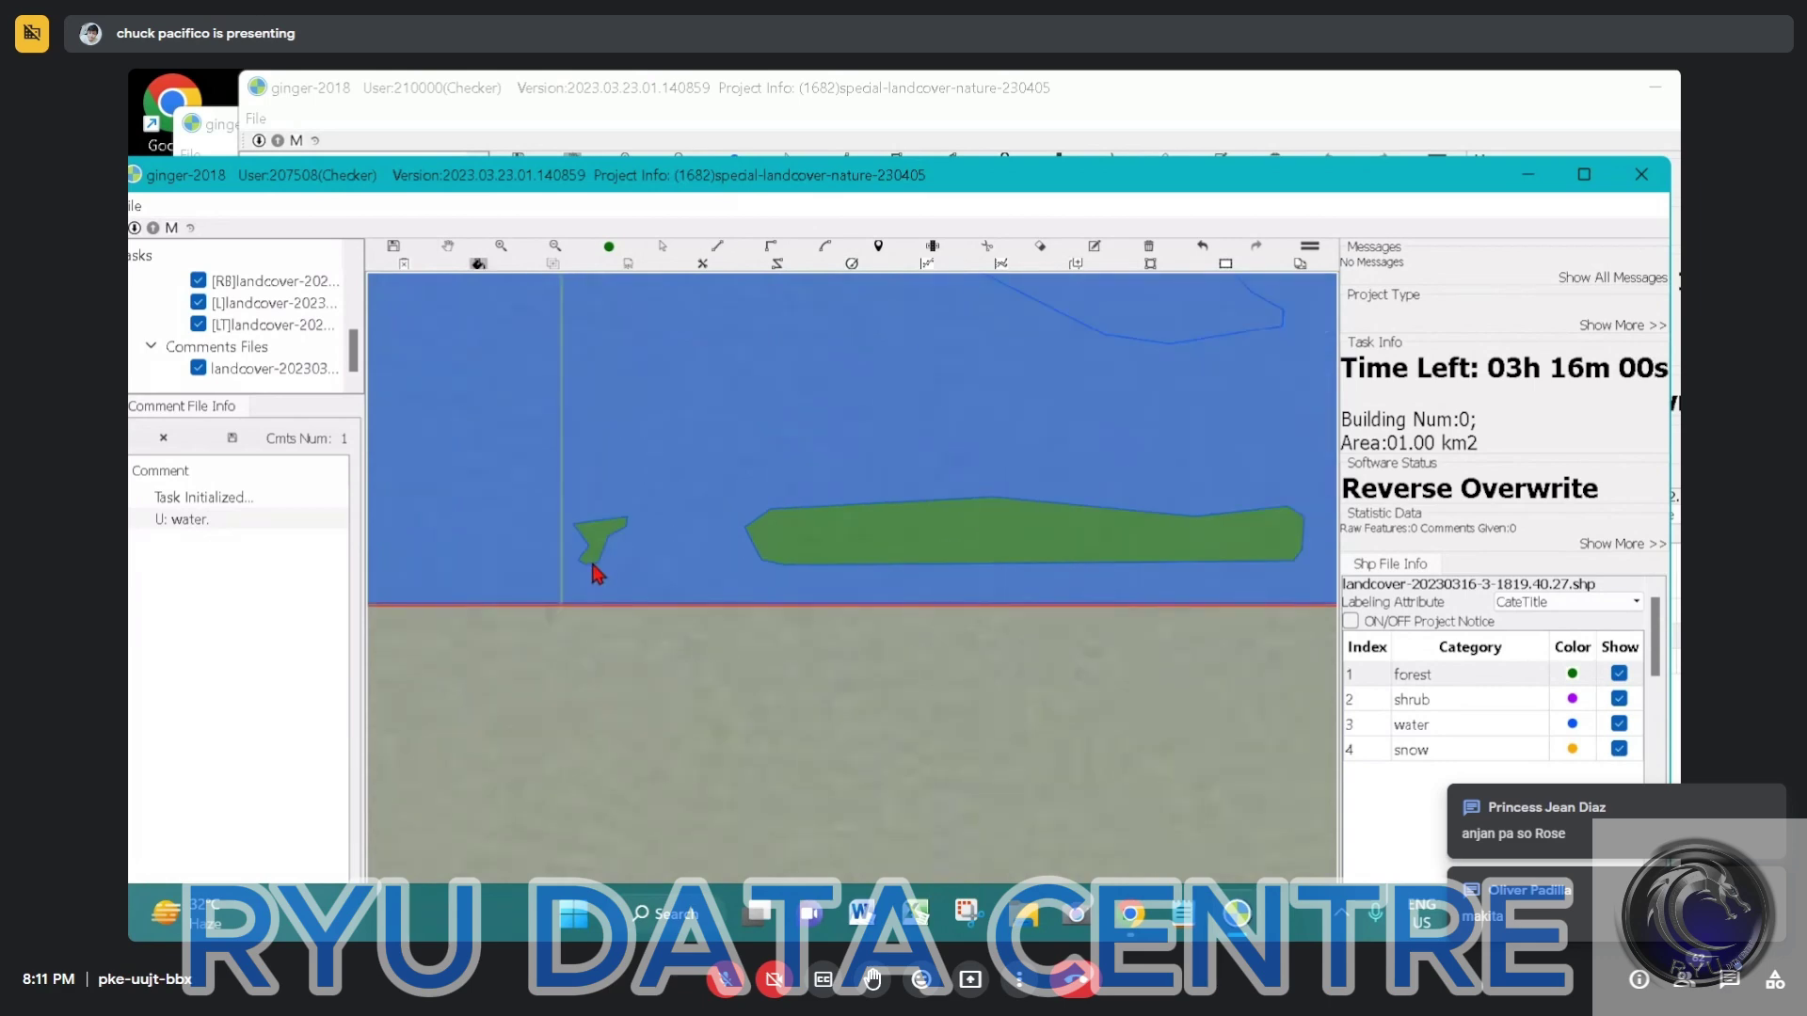
pyautogui.moveTo(521, 470); pyautogui.dragTo(947, 548)
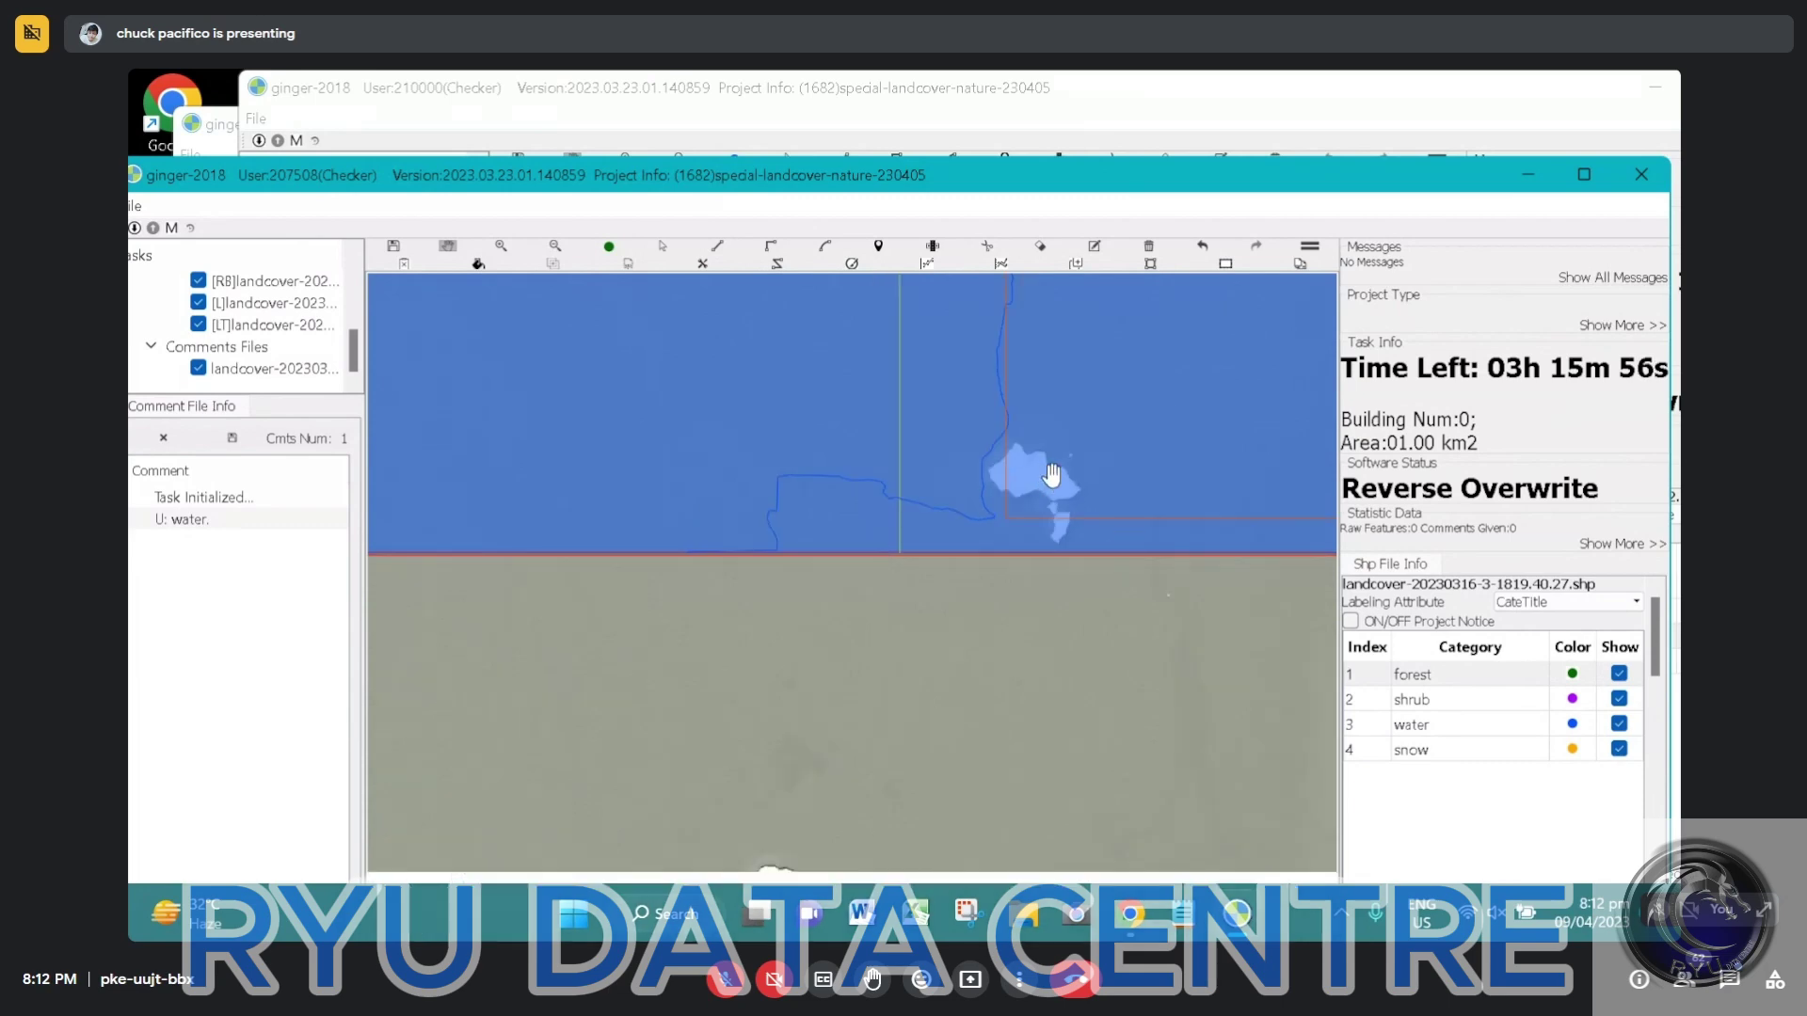
# Step: Outline the white ice patch in the water as a new polygon and classify it as snow
pyautogui.scroll(1, 1087, 457)
pyautogui.scroll(1, 1066, 460)
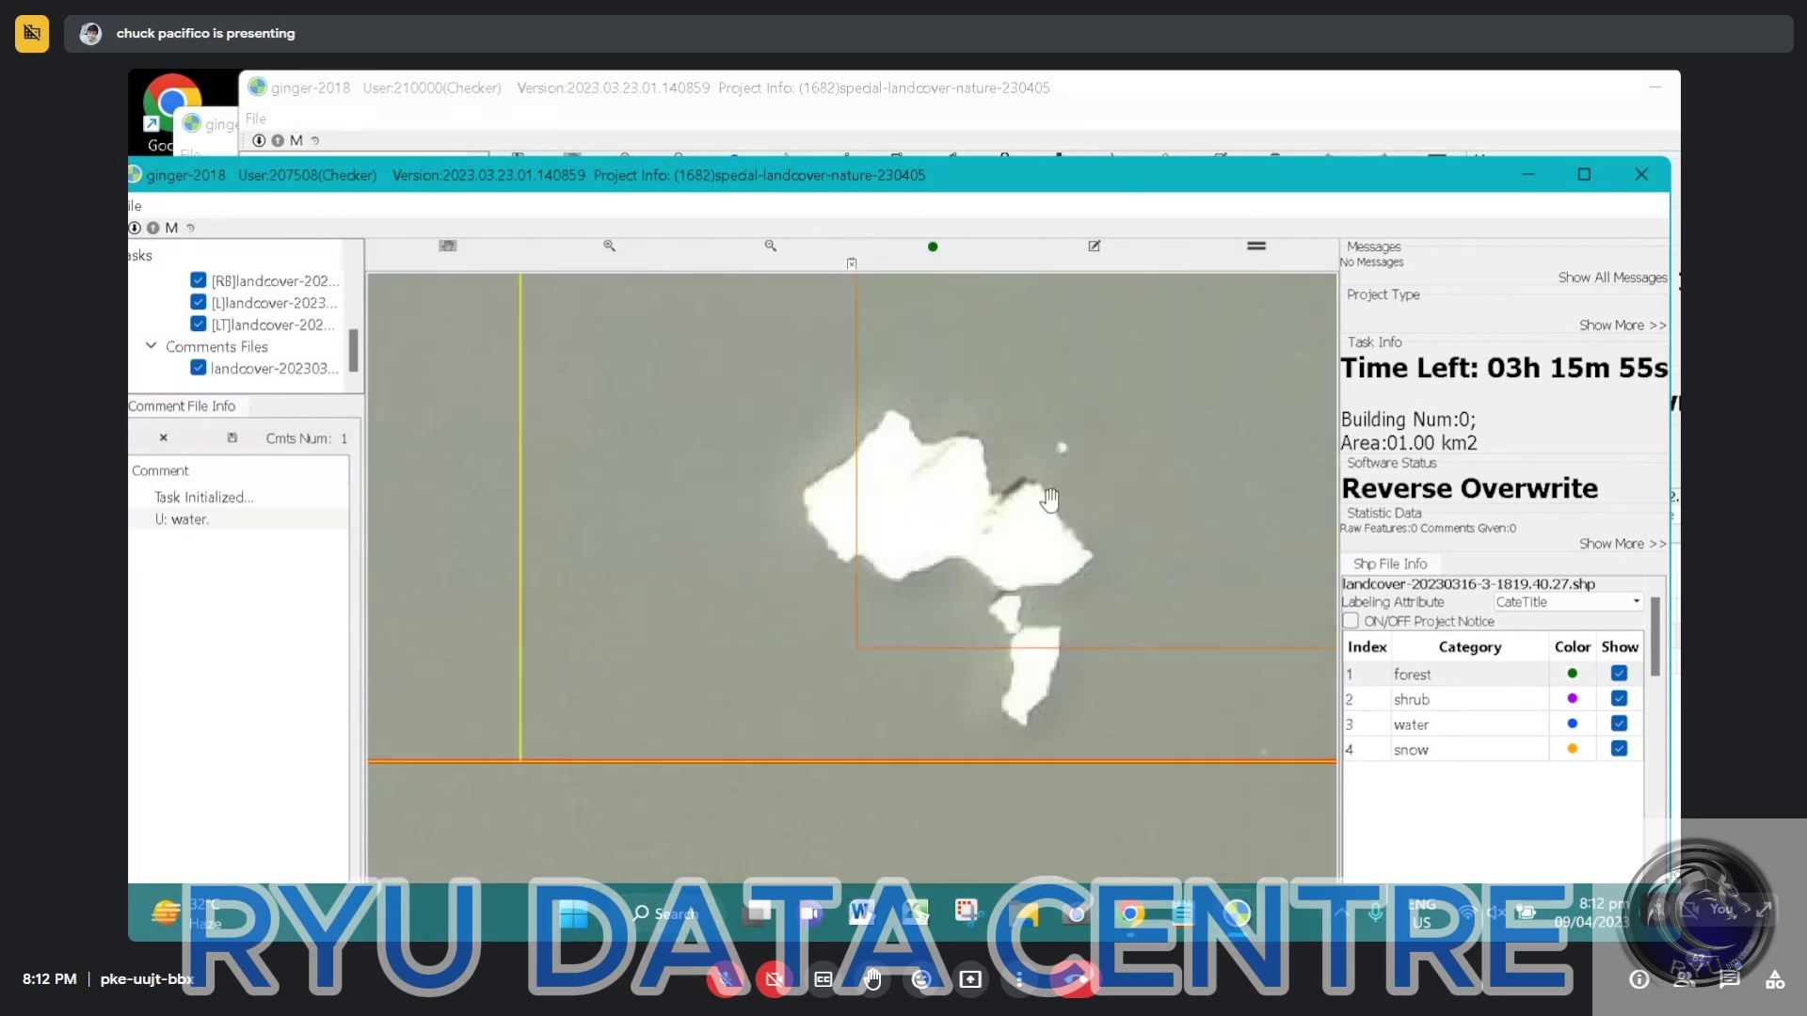
pyautogui.scroll(1, 791, 473)
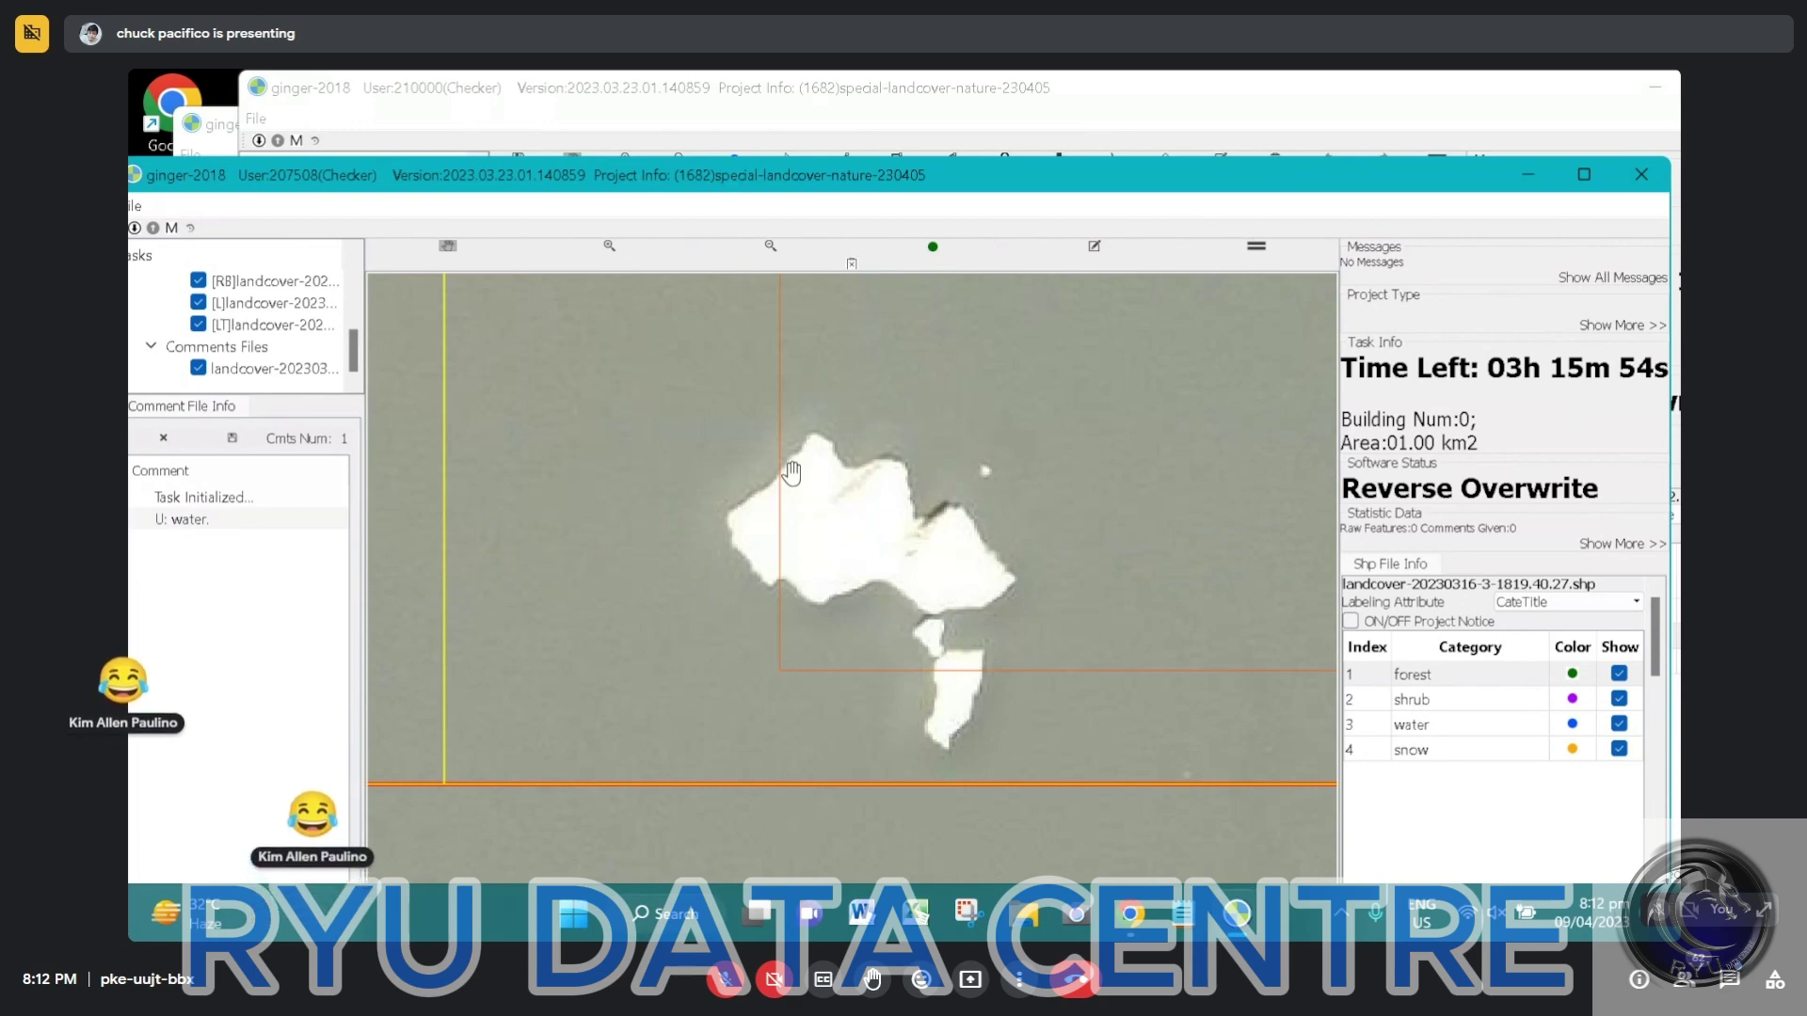
pyautogui.moveTo(728, 515)
pyautogui.mouseDown()
pyautogui.moveTo(820, 441)
pyautogui.moveTo(901, 470)
pyautogui.moveTo(959, 624)
pyautogui.moveTo(924, 624)
pyautogui.moveTo(730, 500)
pyautogui.mouseUp()
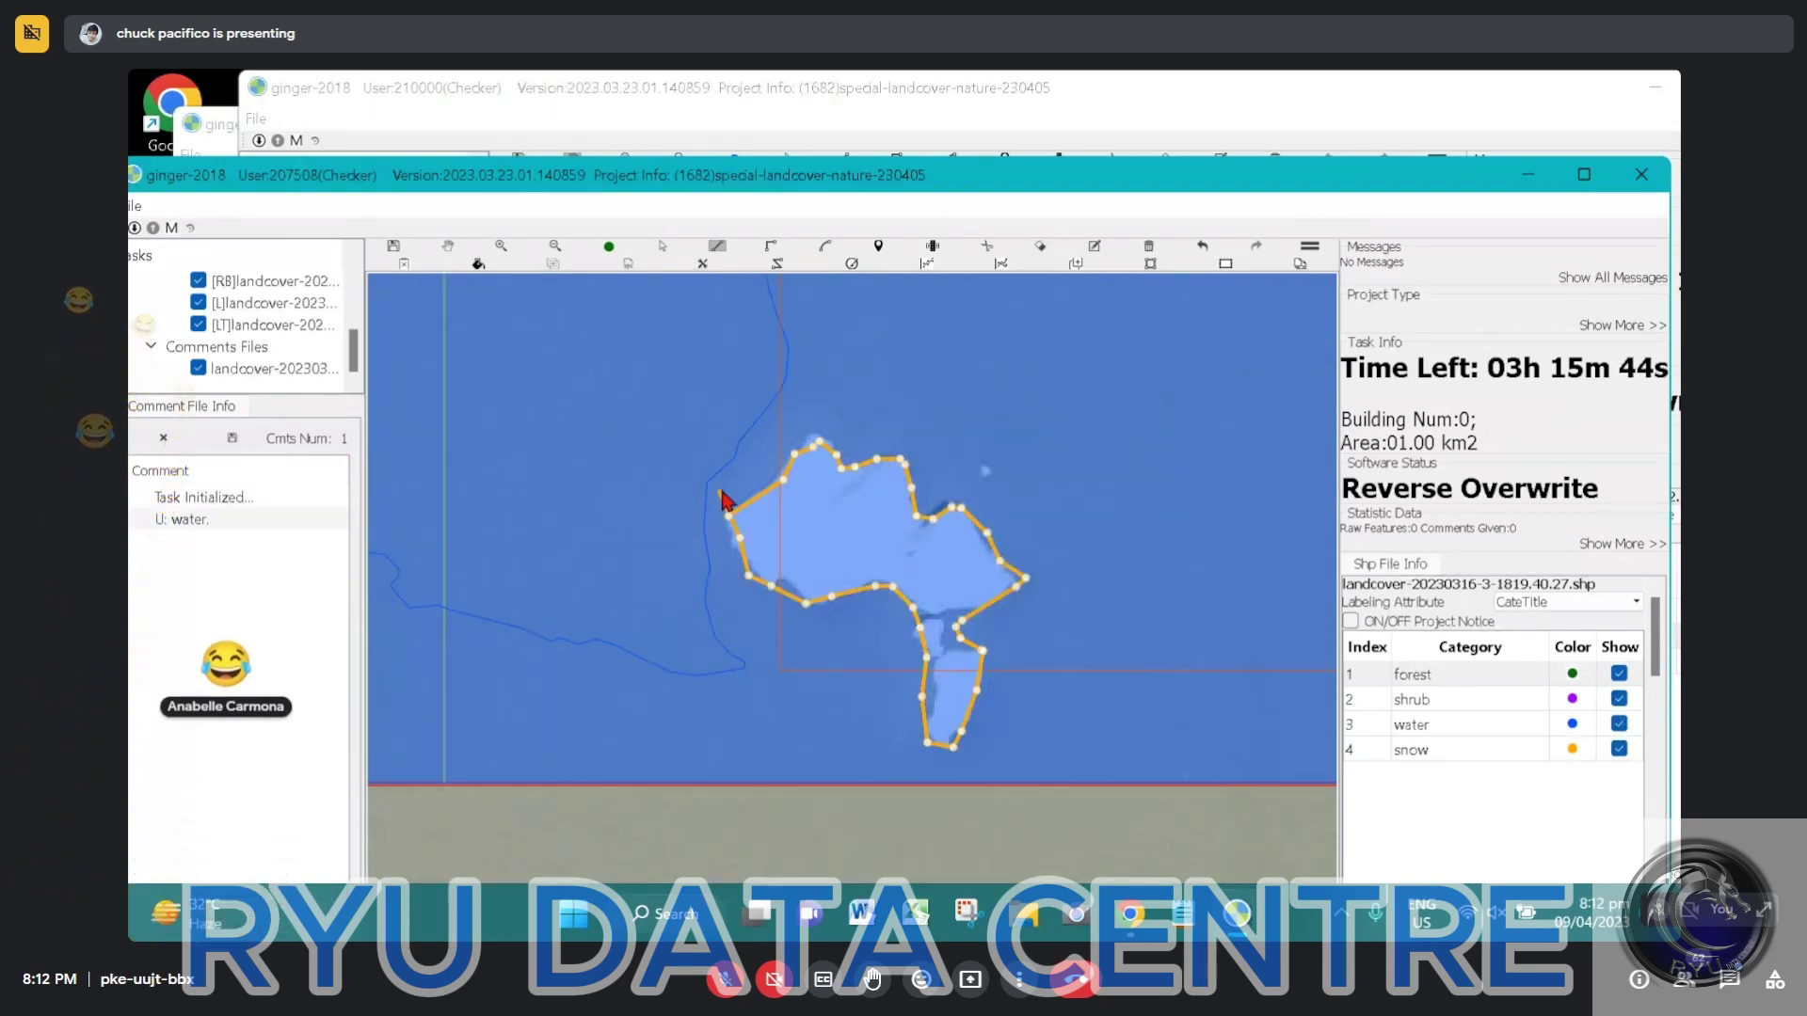
pyautogui.click(1515, 749)
pyautogui.scroll(-3, 1103, 497)
pyautogui.scroll(-5, 1102, 497)
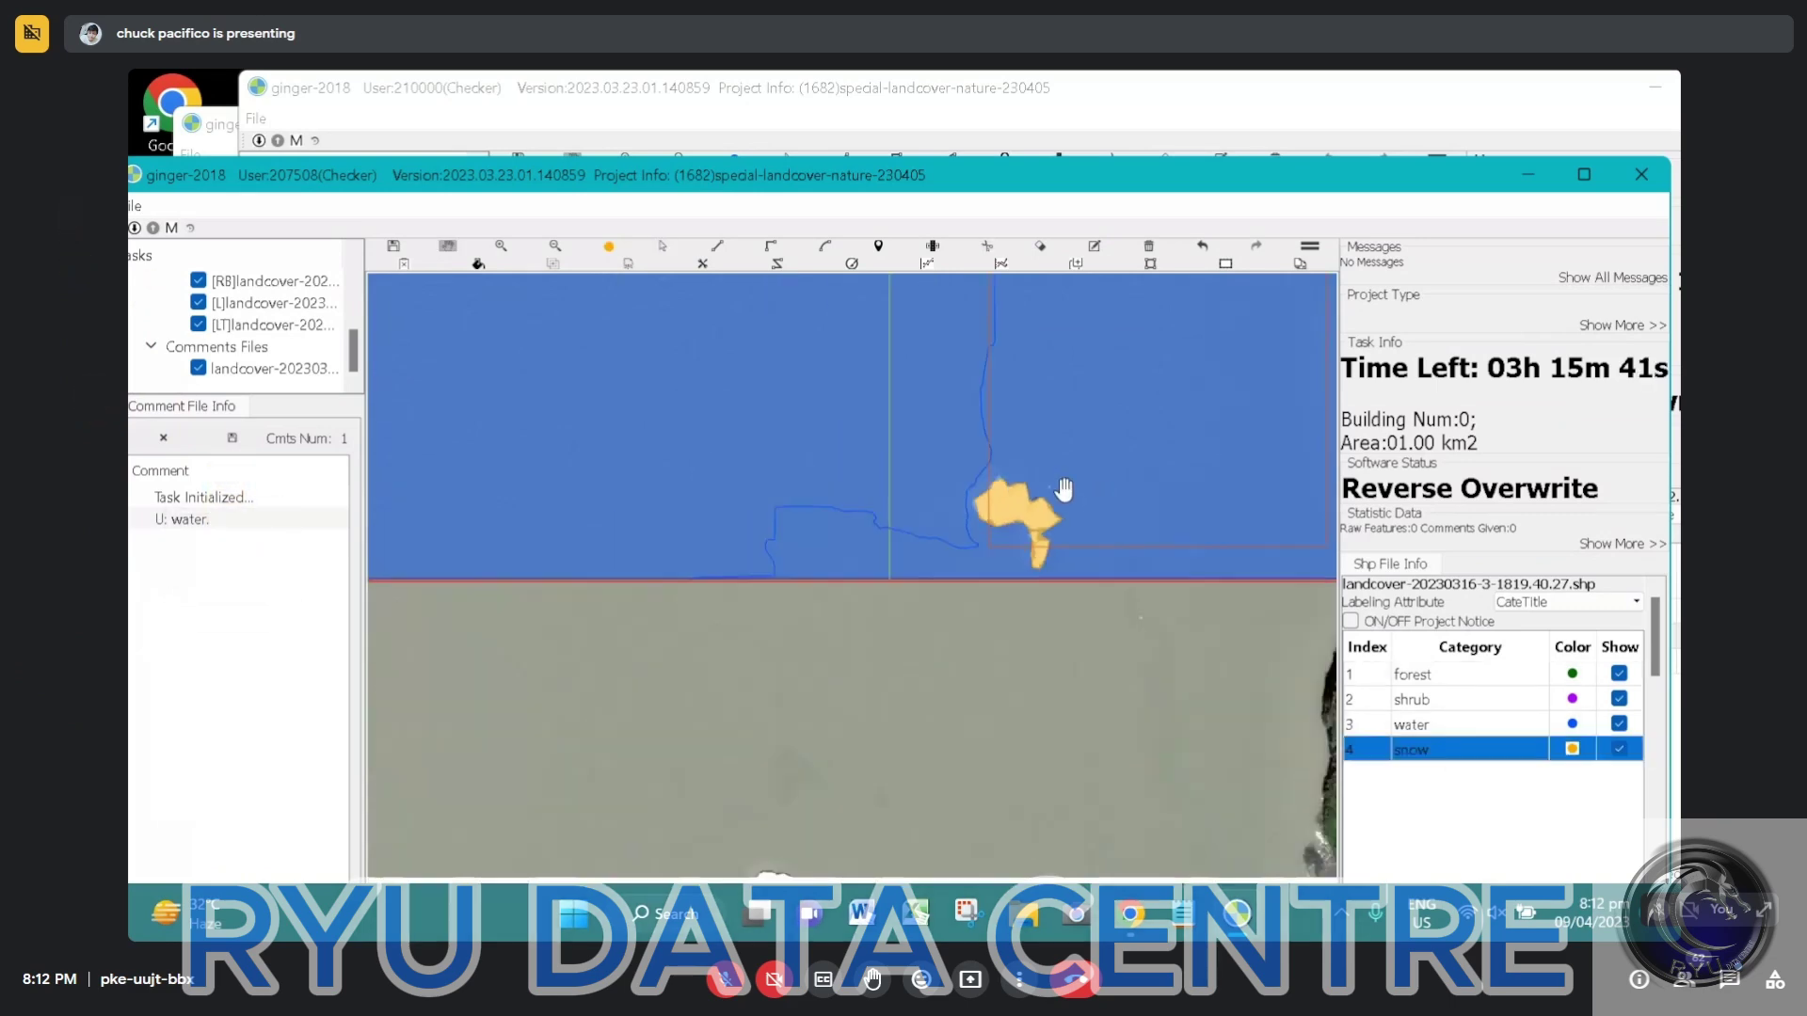
# Step: From the full task extent, delete the 'U: water.' comment flagged on submit and confirm submission
pyautogui.click(189, 229)
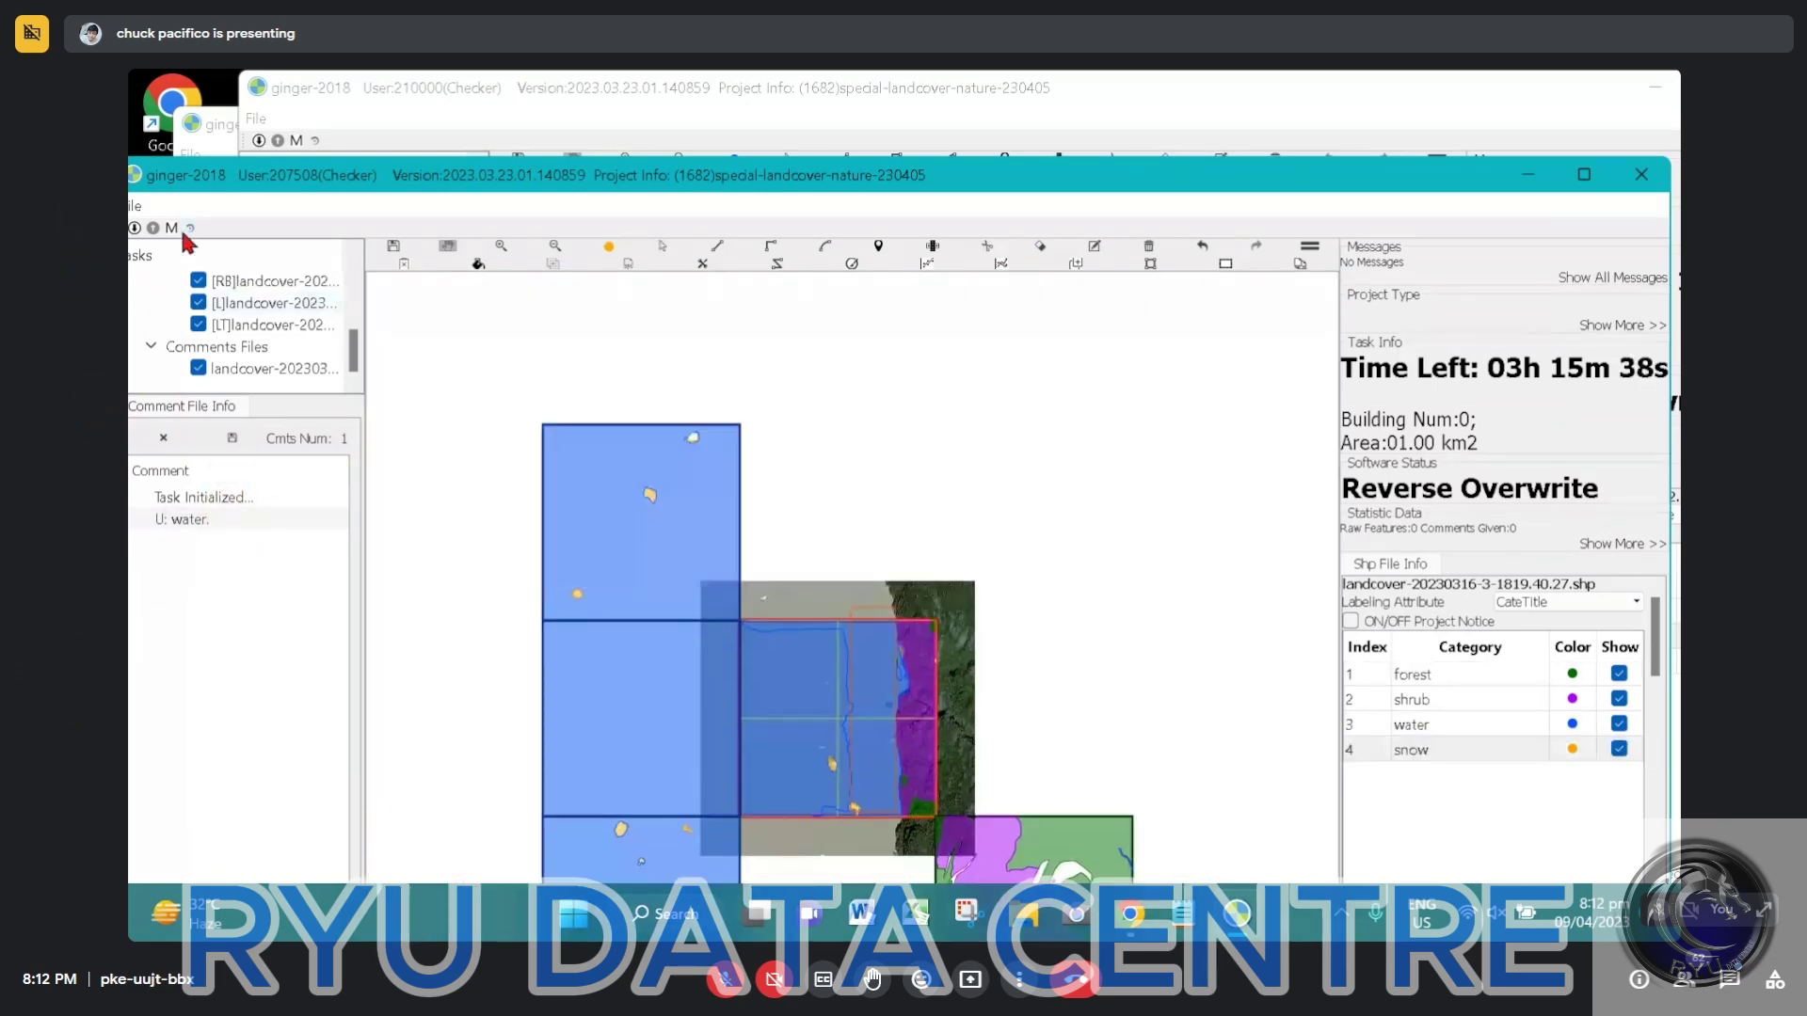
pyautogui.click(1036, 496)
pyautogui.click(189, 521)
pyautogui.click(164, 438)
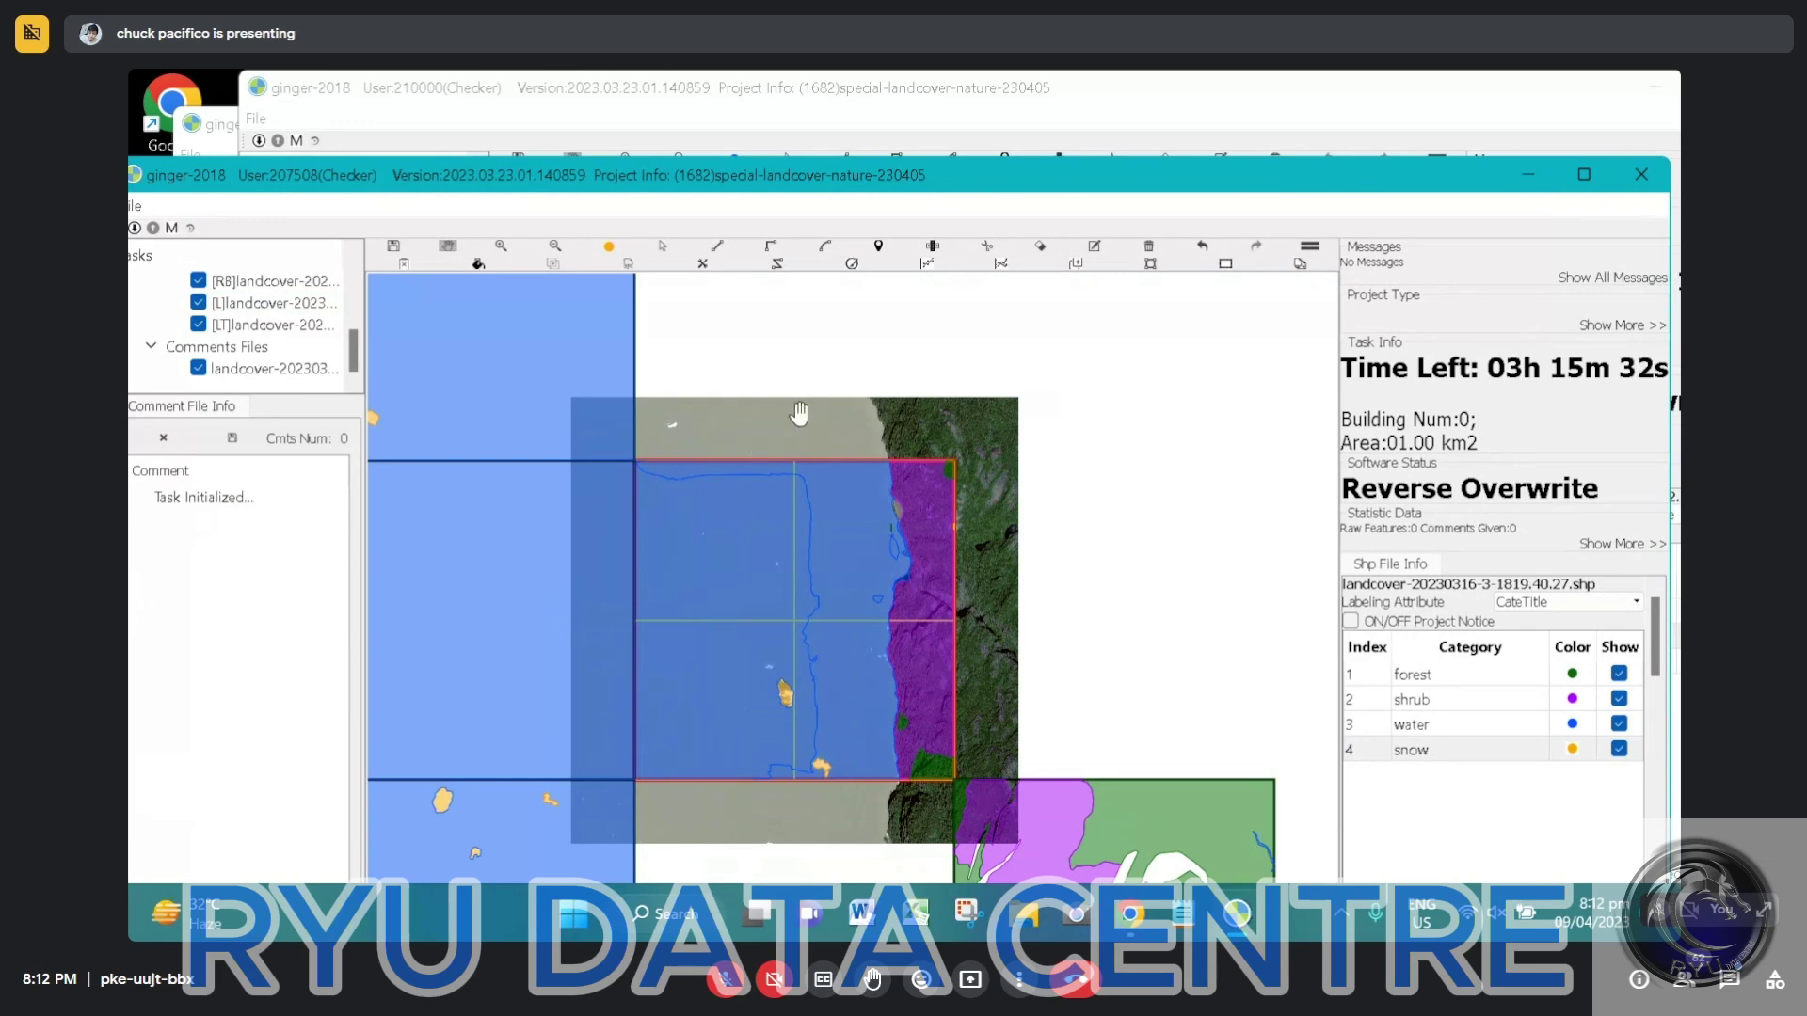
pyautogui.hotkey('ctrl', 's')
pyautogui.press('Return')
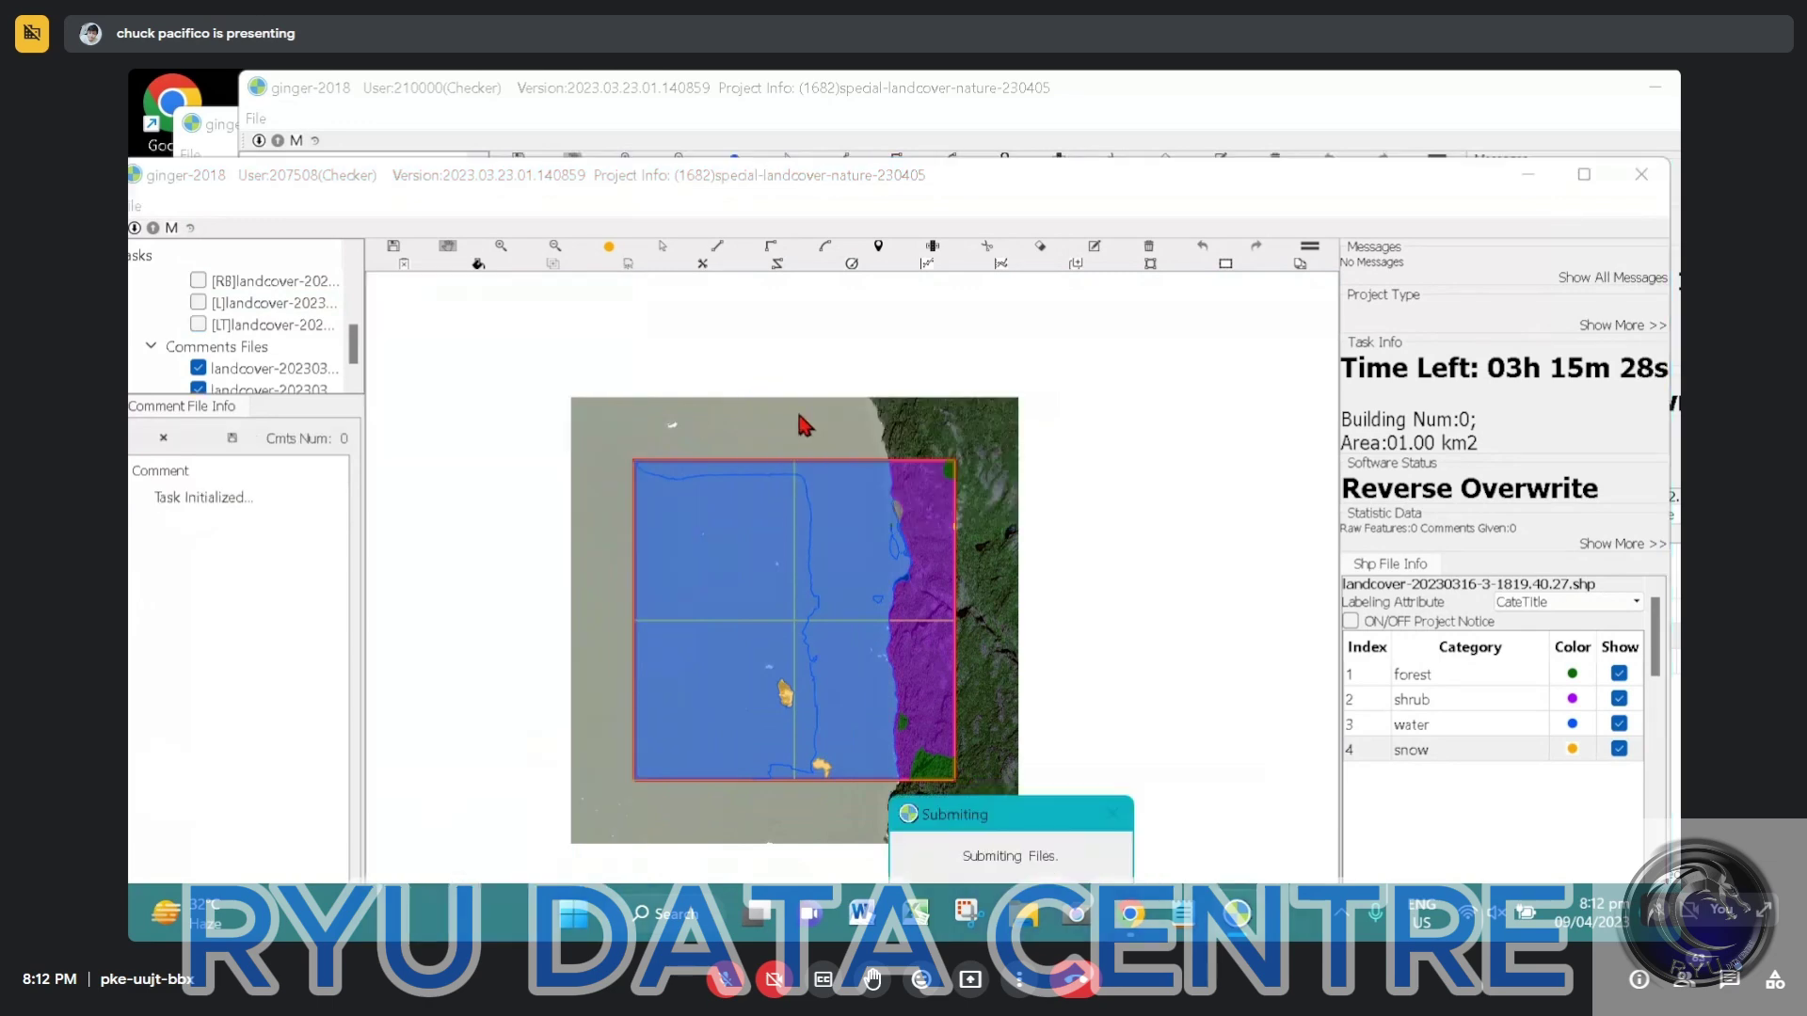